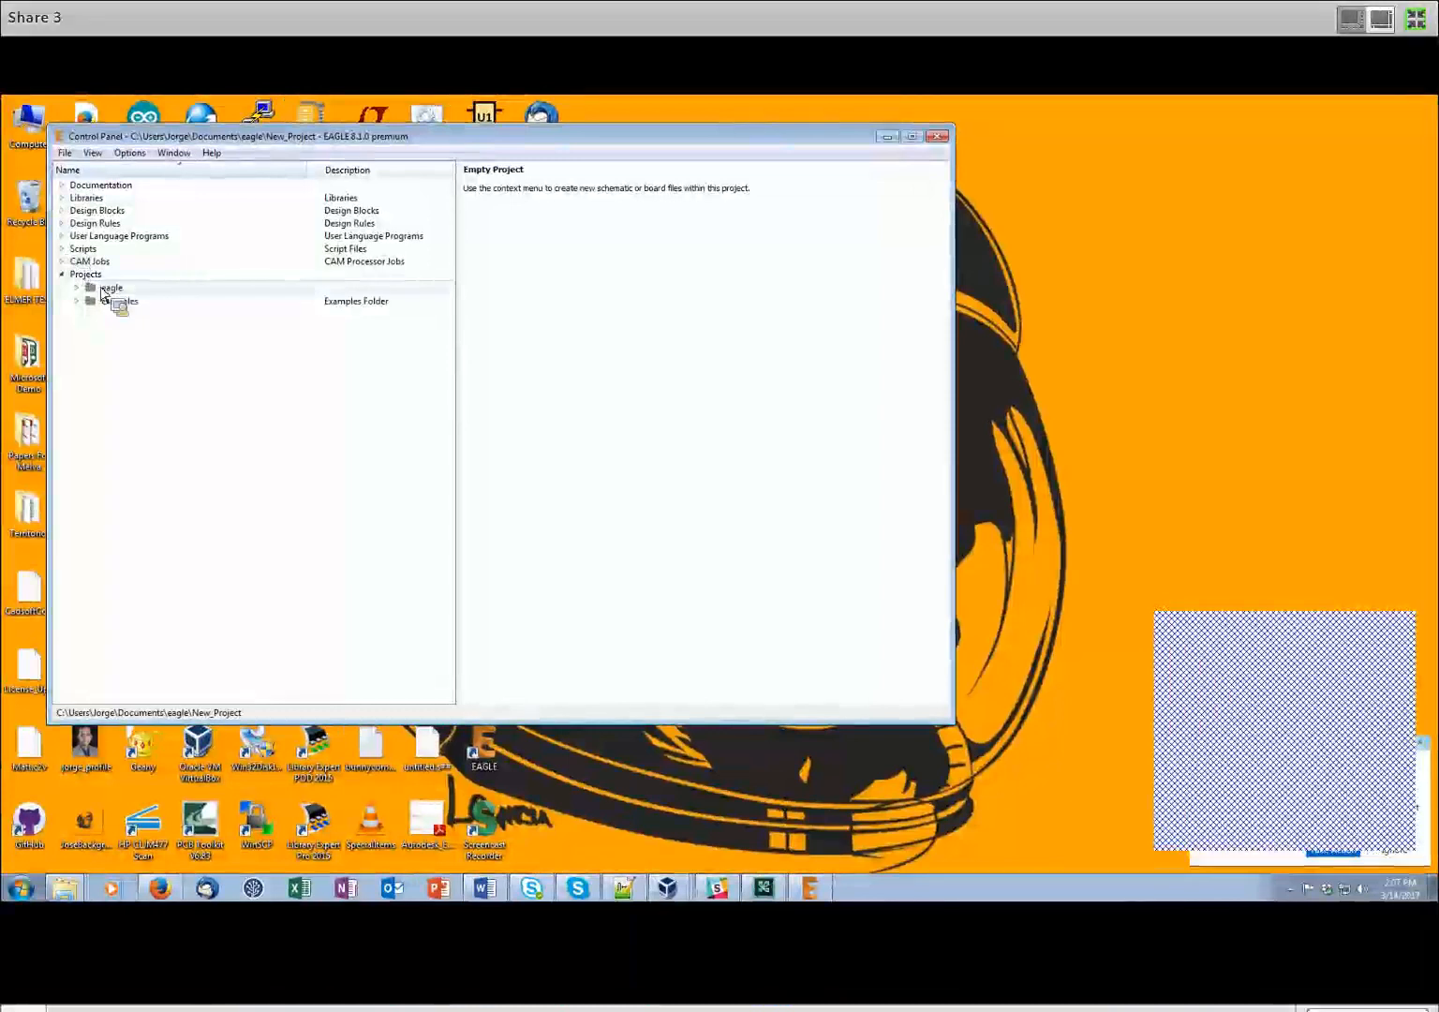
pyautogui.moveTo(113, 297); pyautogui.dragTo(198, 318)
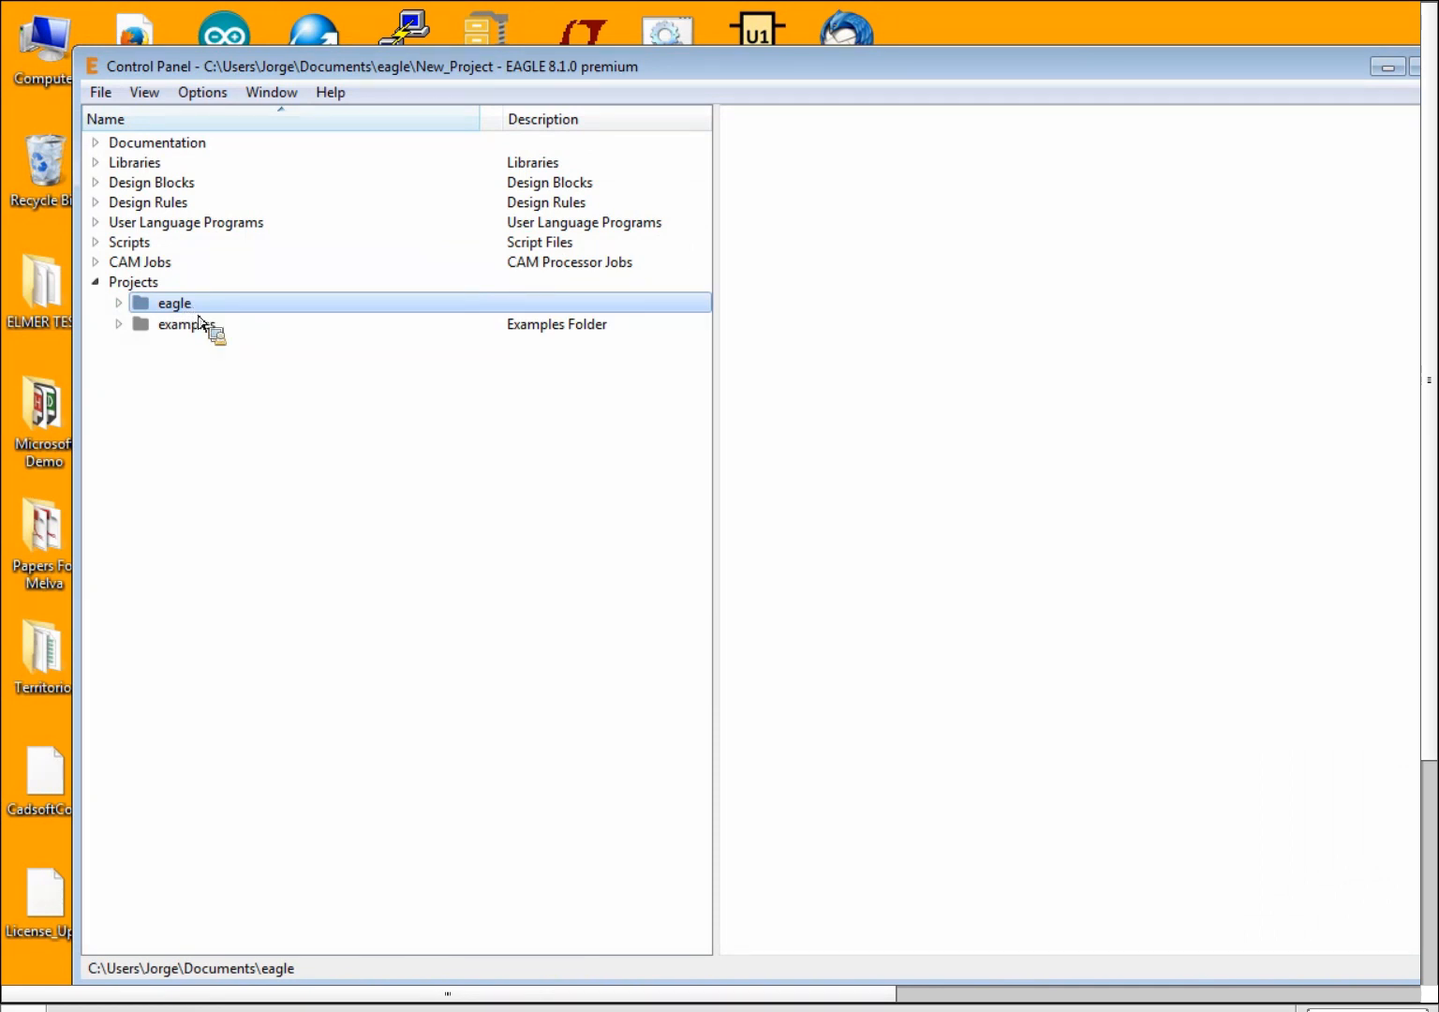
pyautogui.moveTo(198, 317); pyautogui.dragTo(202, 311)
pyautogui.moveTo(202, 316); pyautogui.dragTo(163, 311)
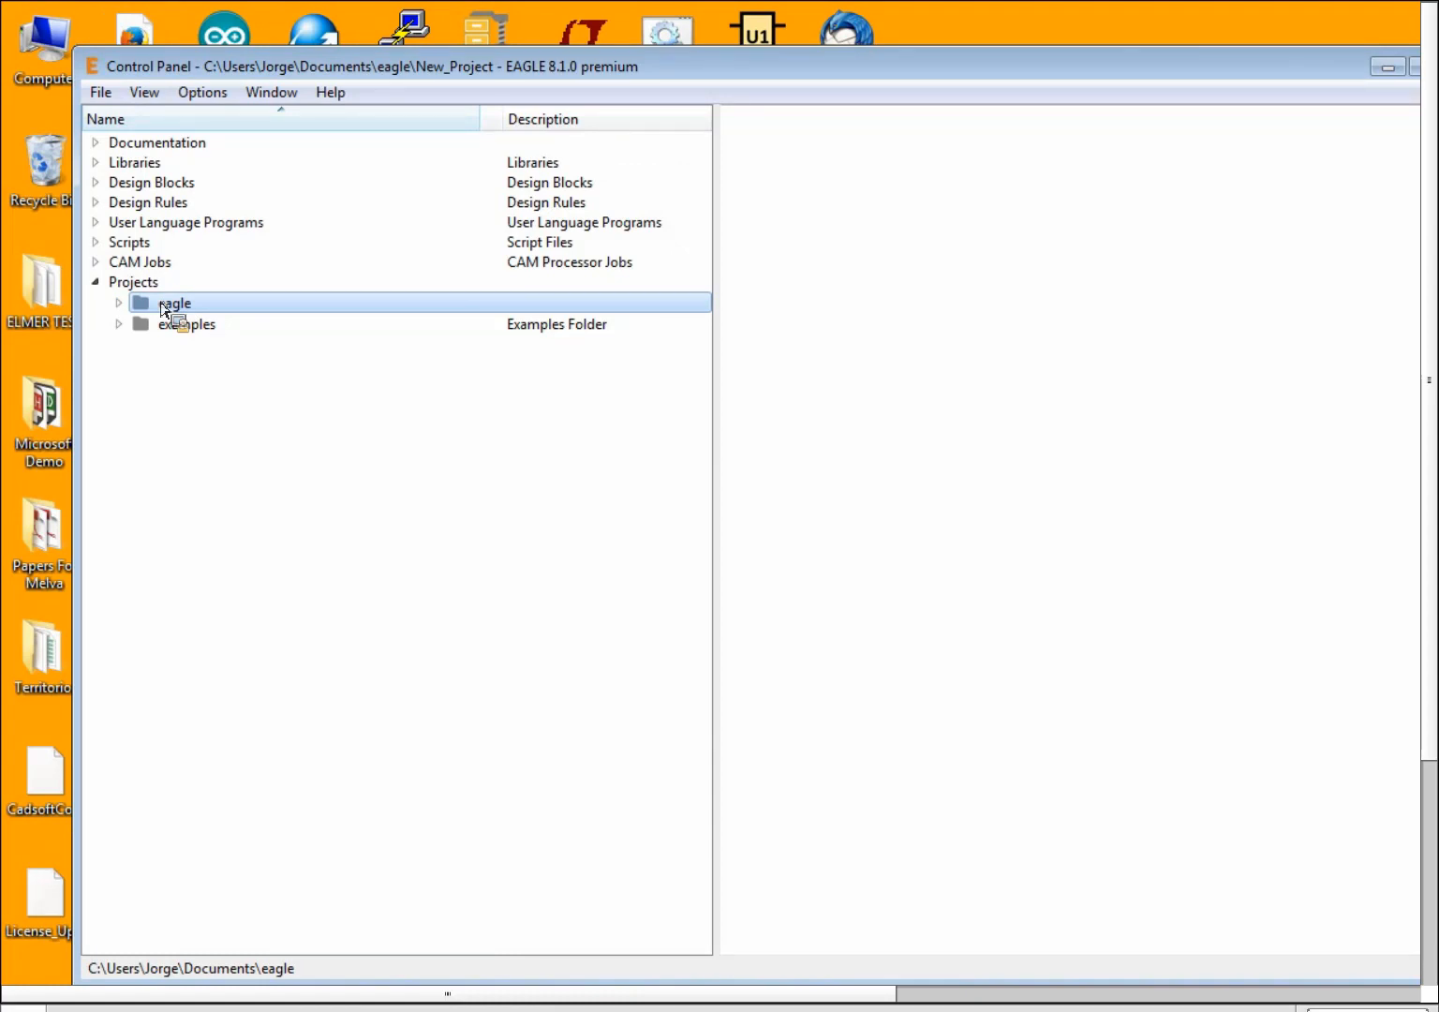
pyautogui.moveTo(162, 309); pyautogui.dragTo(7, 185)
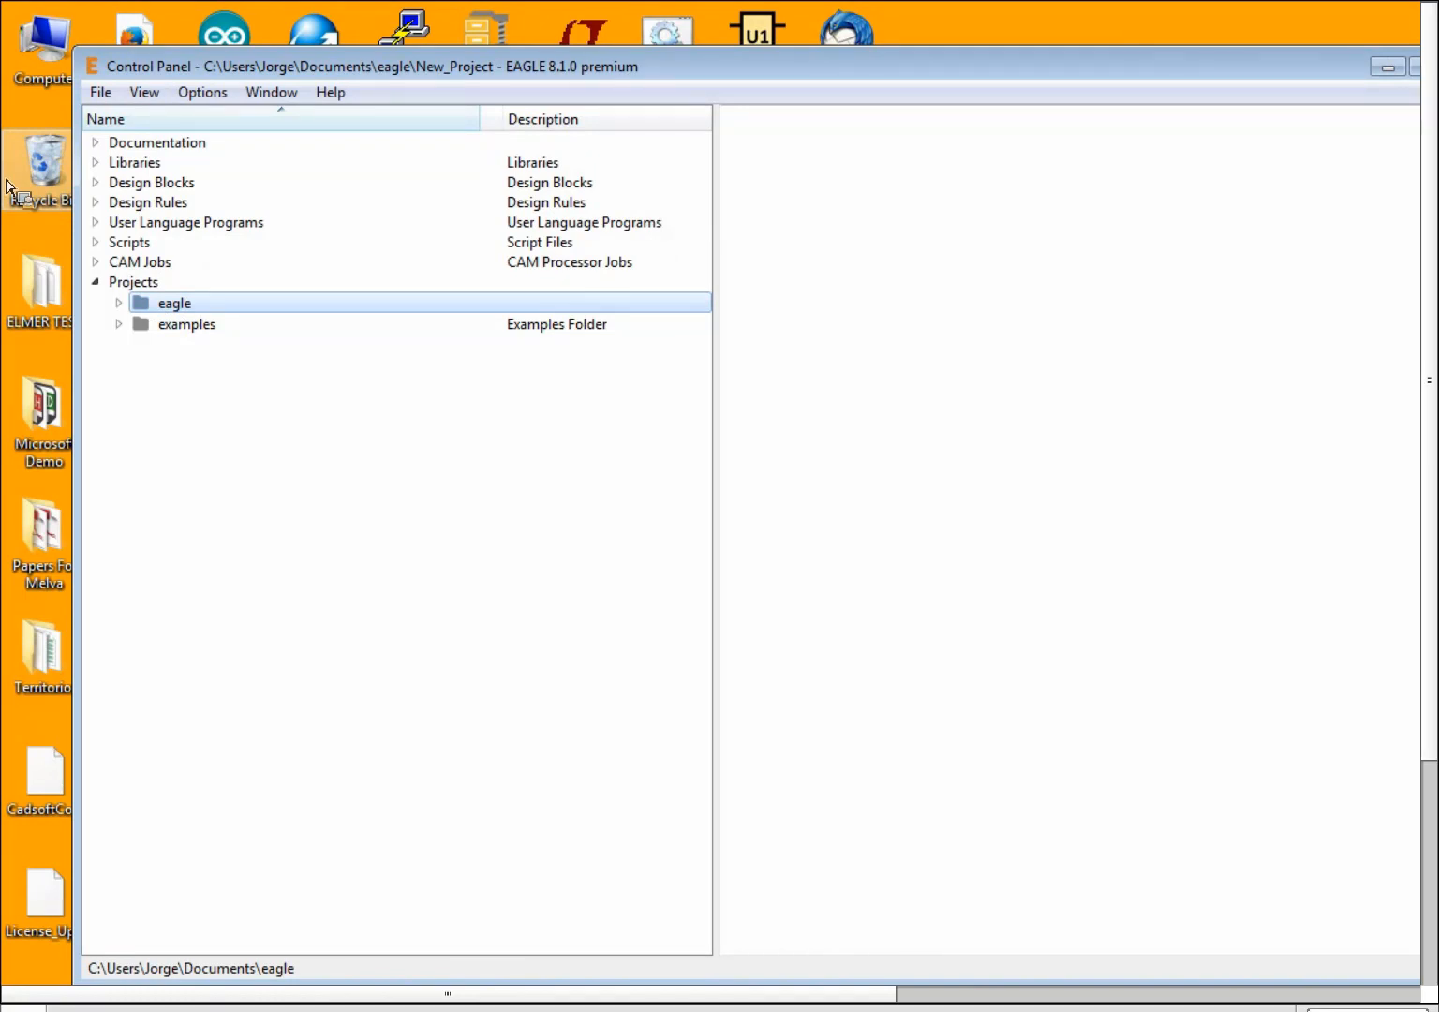
# Step: Expand the eagle projects folder and select the New_Project project inside it
pyautogui.moveTo(8, 185); pyautogui.dragTo(120, 312)
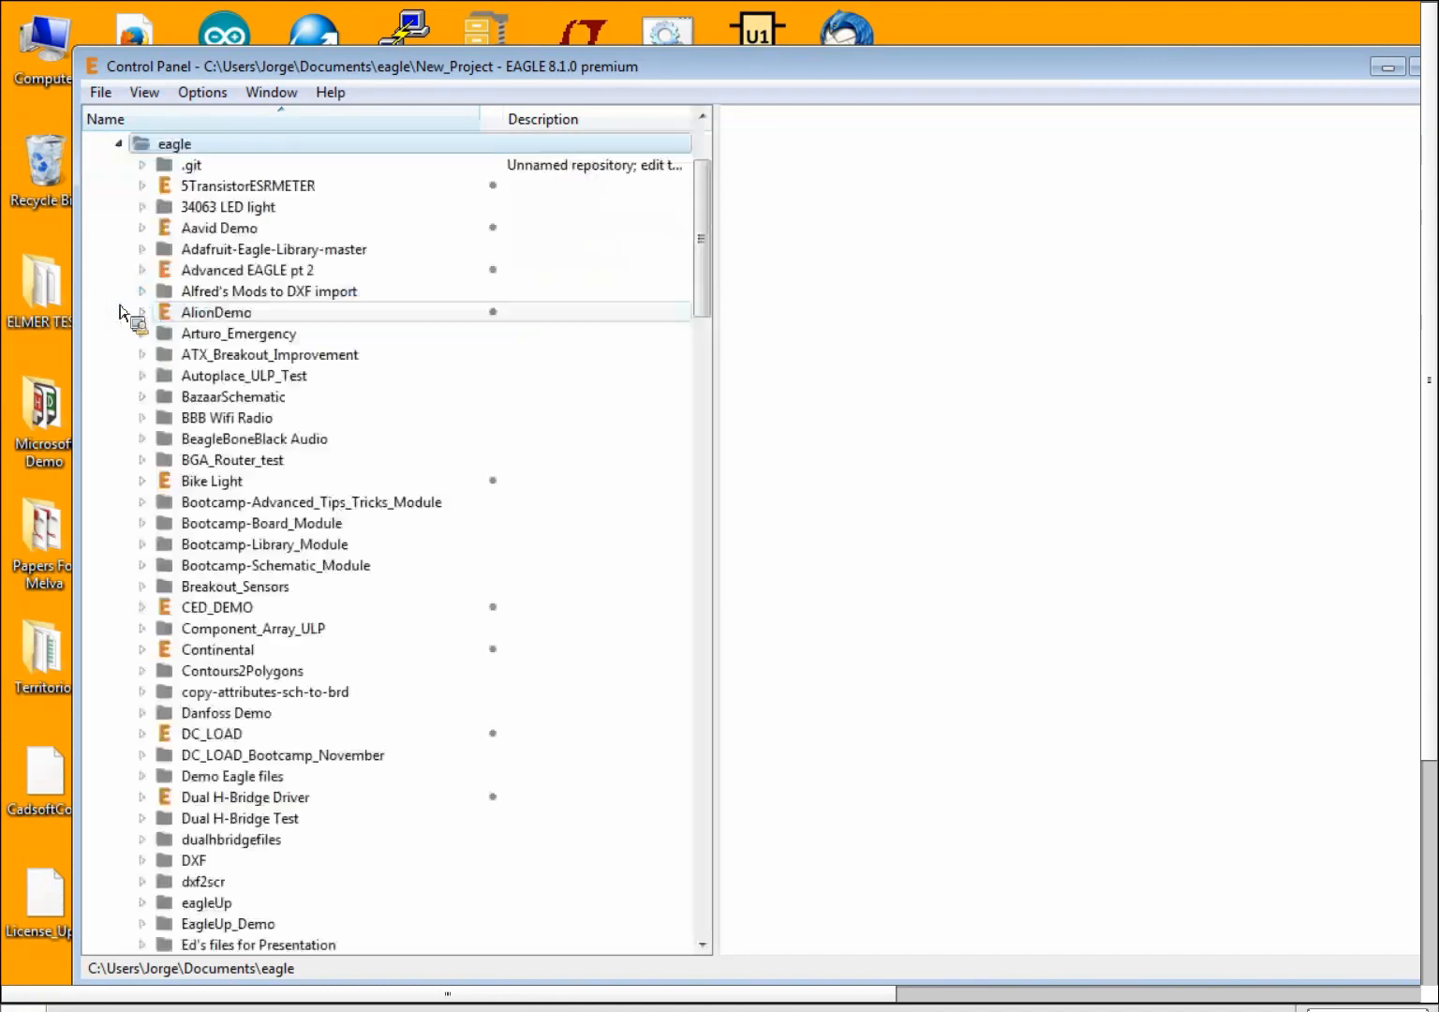
pyautogui.rightClick(175, 150)
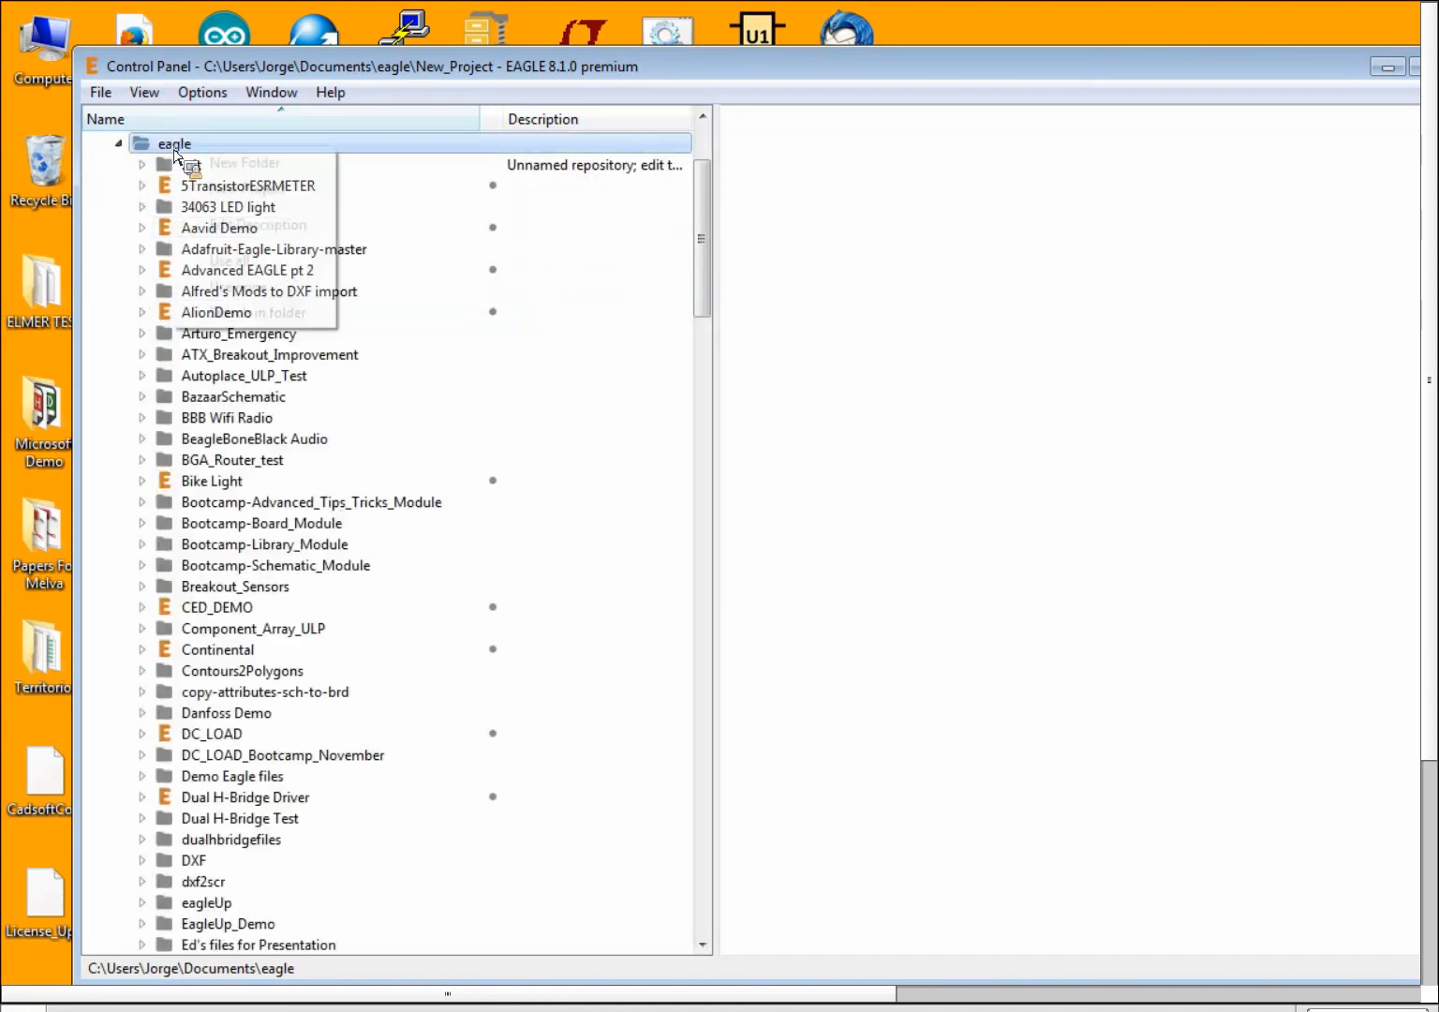
pyautogui.moveTo(700, 246); pyautogui.dragTo(659, 478)
pyautogui.click(157, 461)
pyautogui.moveTo(197, 471); pyautogui.dragTo(216, 472)
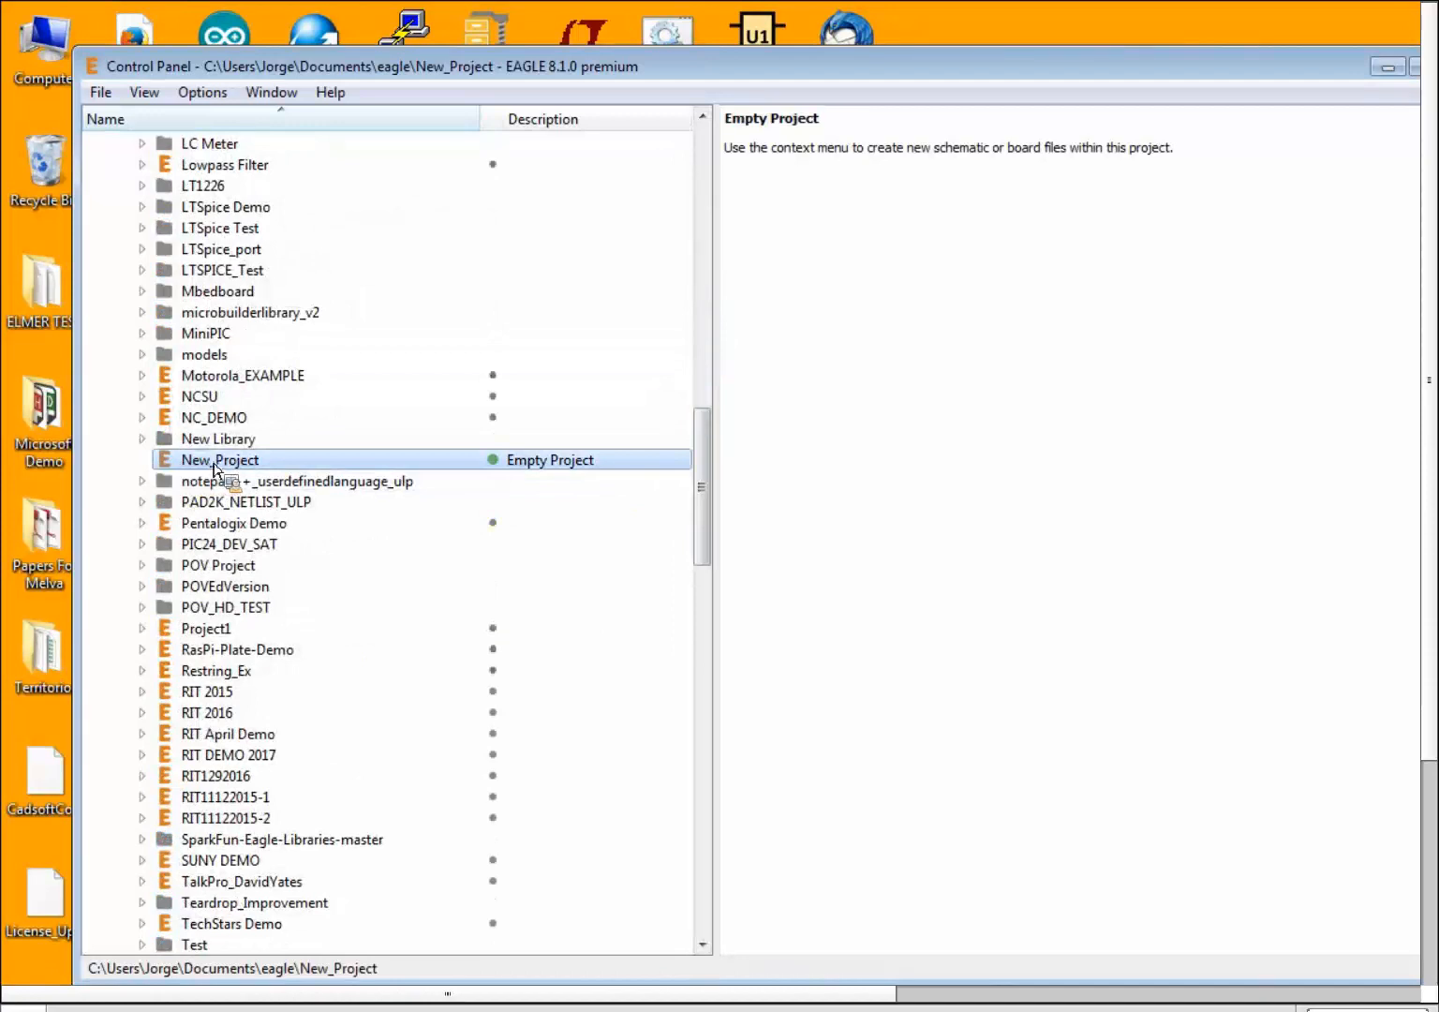
# Step: Rename the New_Project project as Schematic_FF
pyautogui.rightClick(215, 470)
pyautogui.click(279, 538)
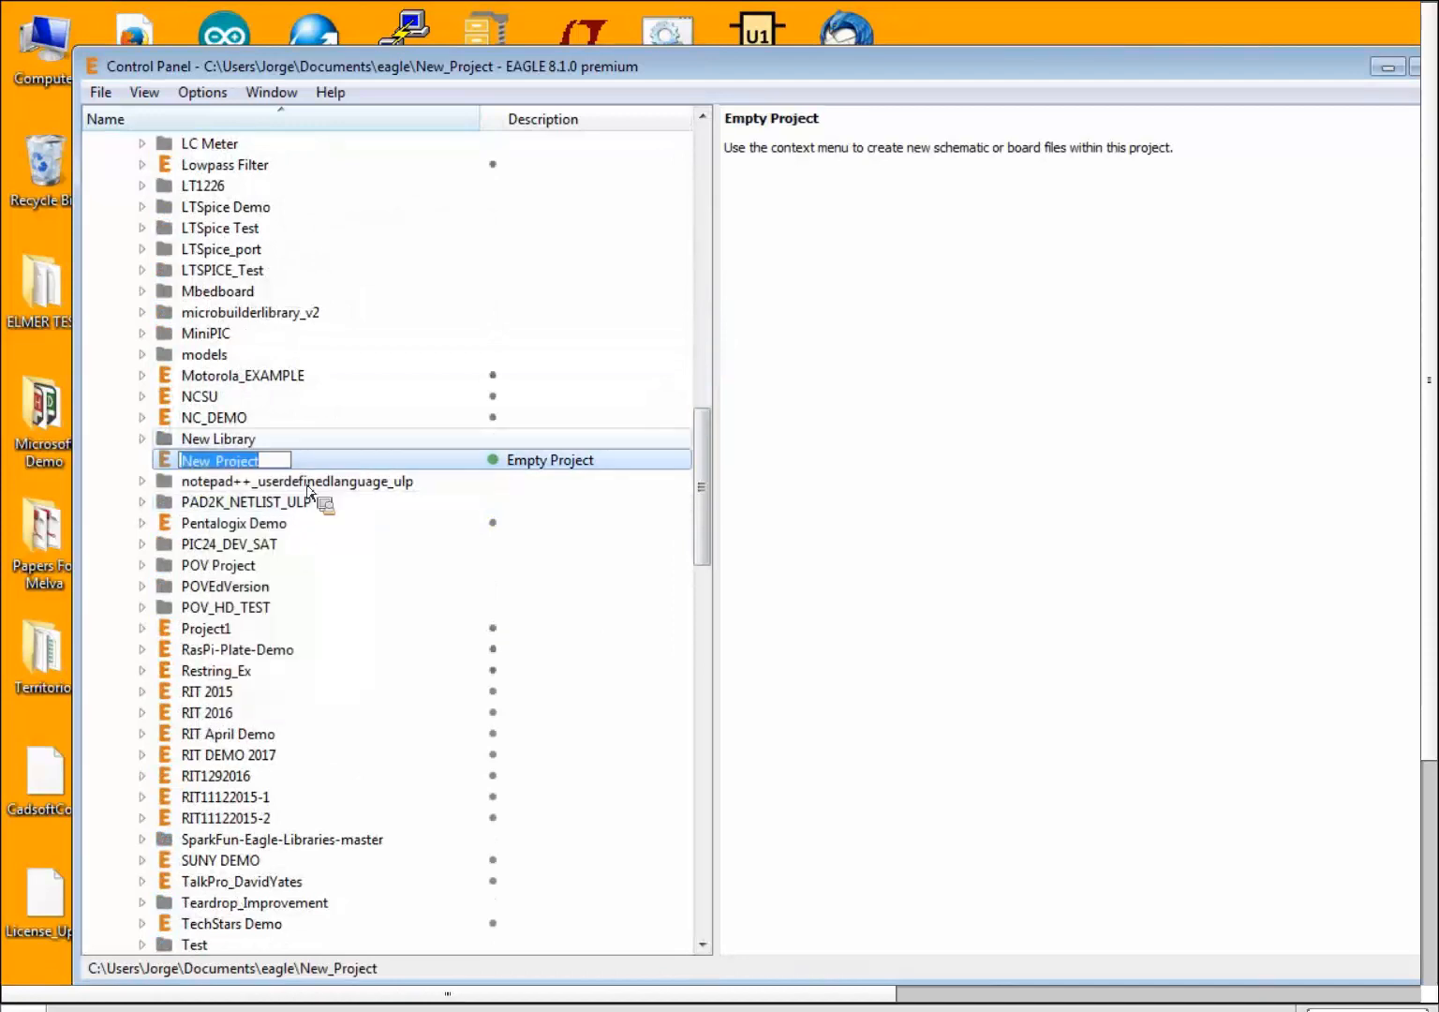
pyautogui.write('Sc')
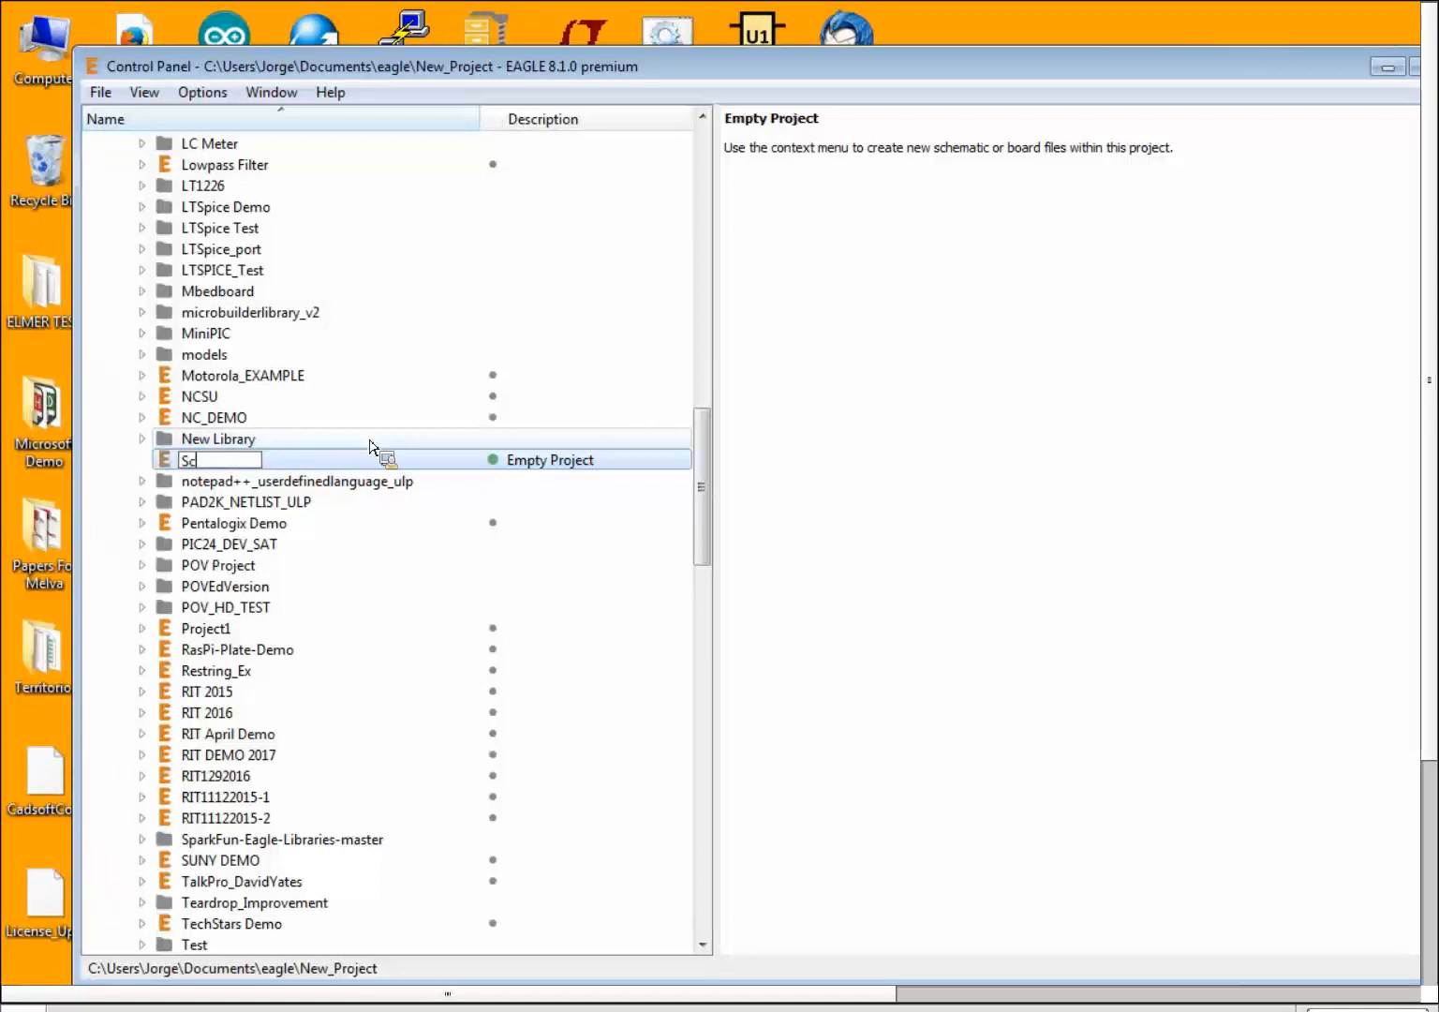
pyautogui.write('hematic F')
pyautogui.press('Return')
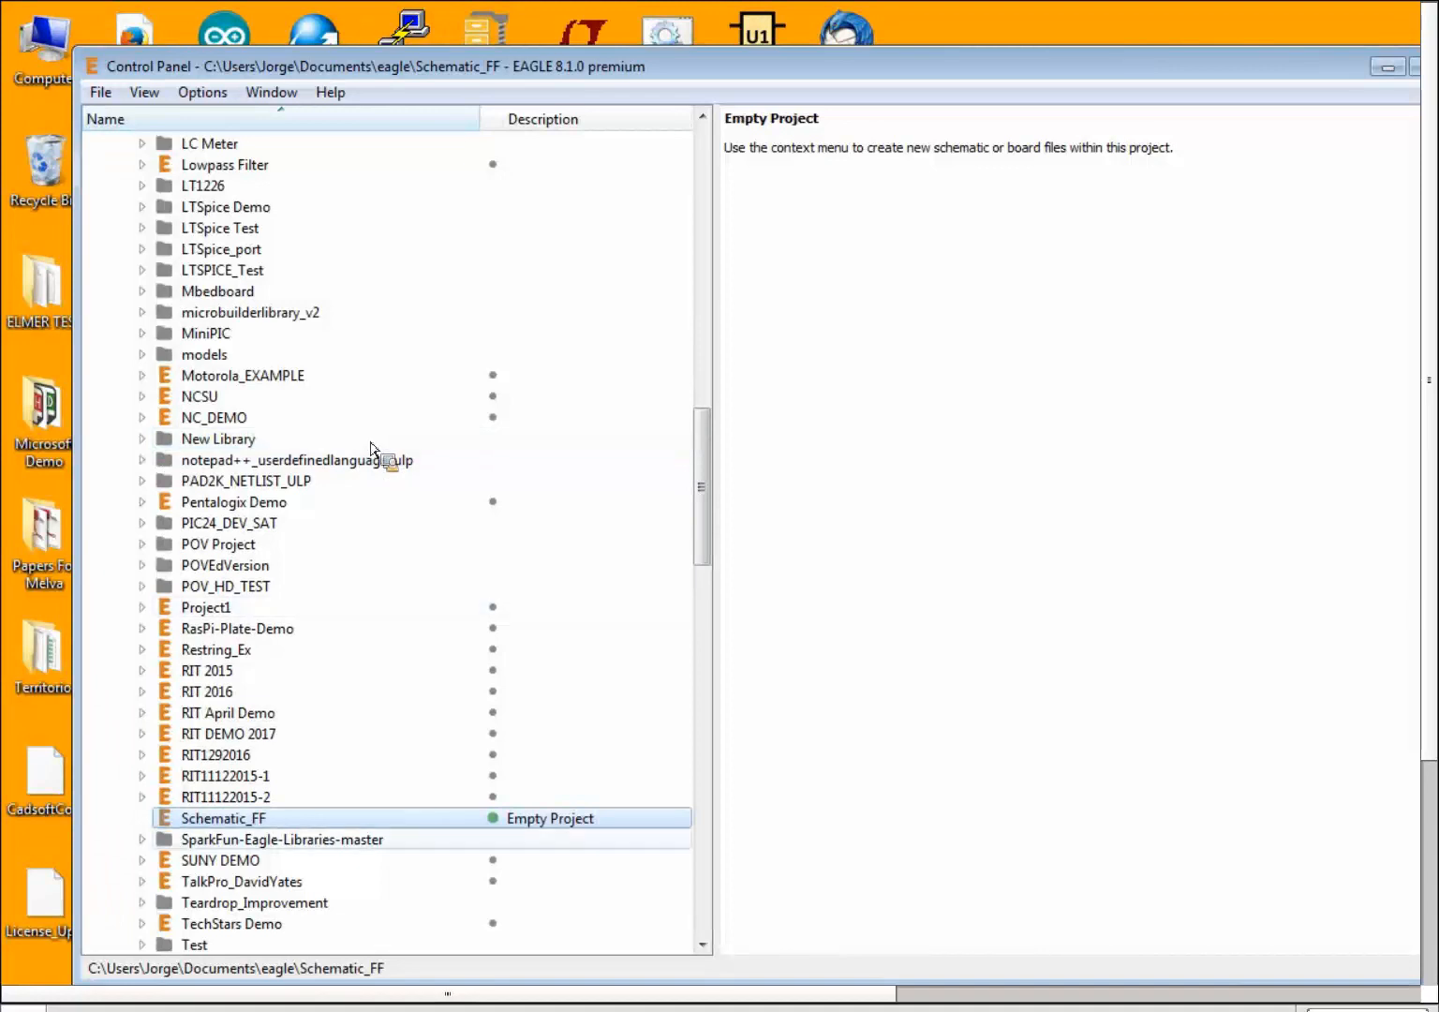
# Step: Create a new schematic inside the Schematic_FF project and maximize its editor window
pyautogui.rightClick(270, 822)
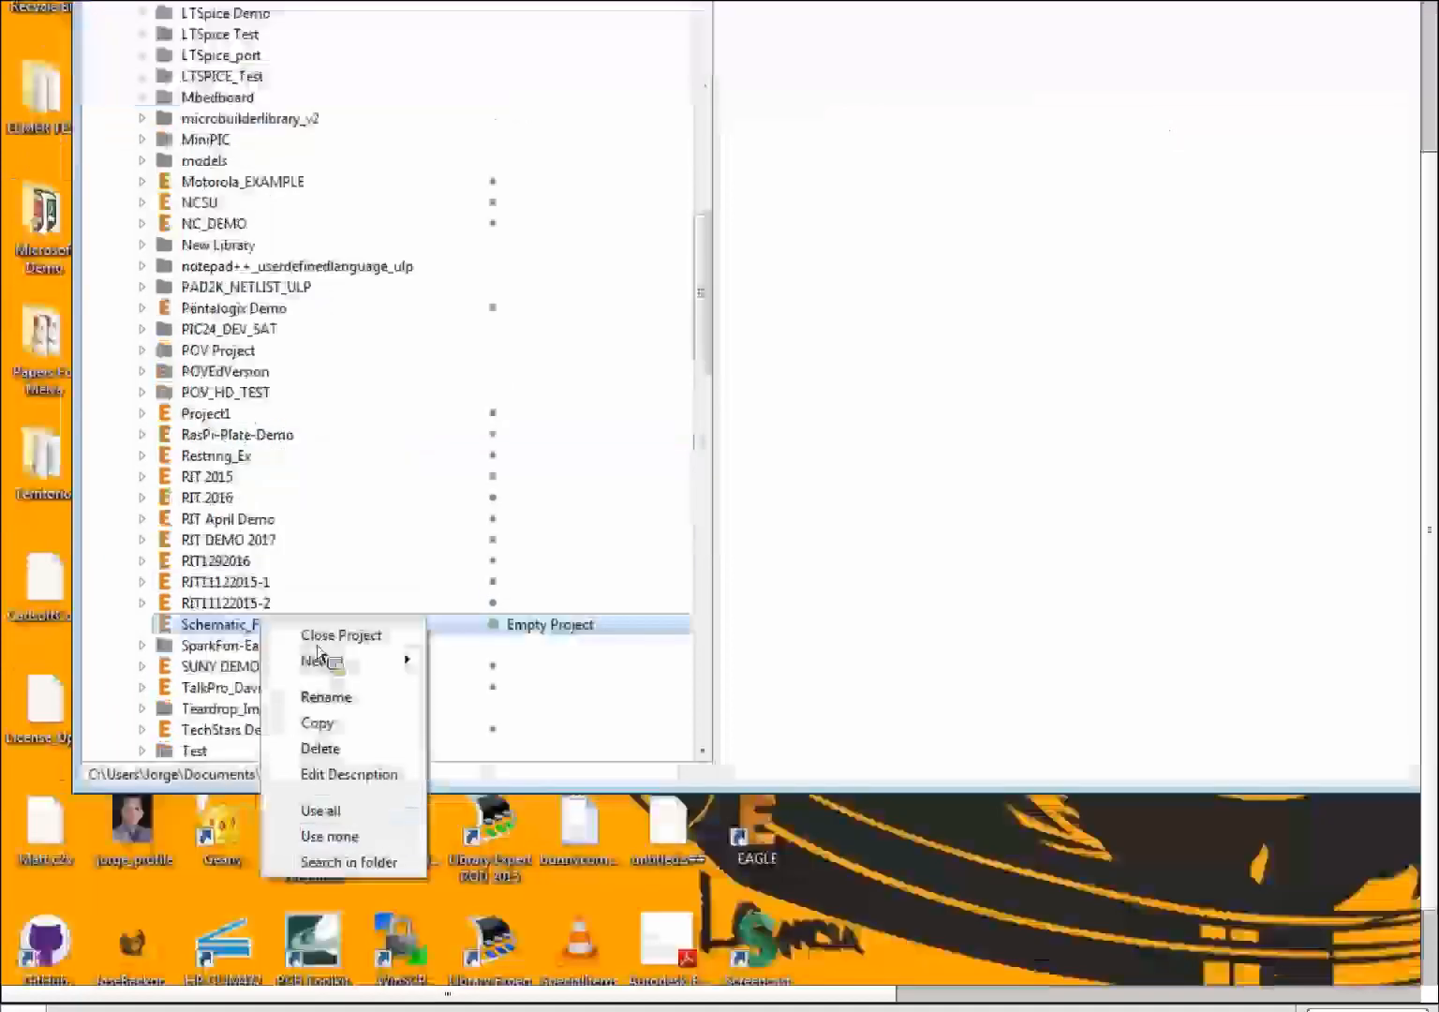
pyautogui.moveTo(321, 853)
pyautogui.click(467, 853)
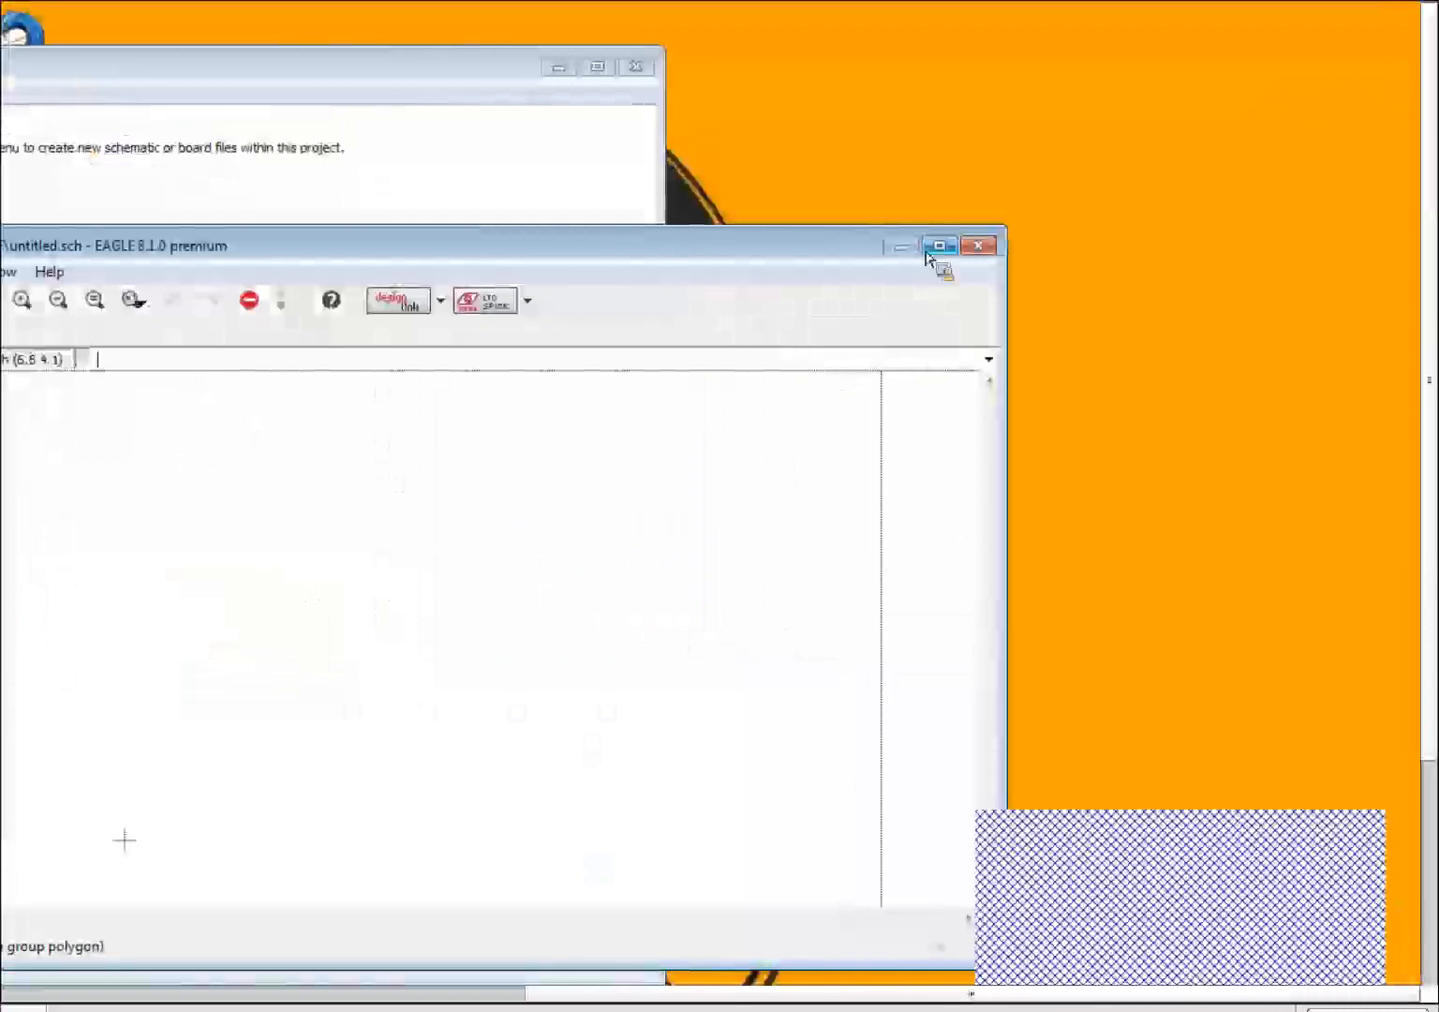
pyautogui.click(928, 250)
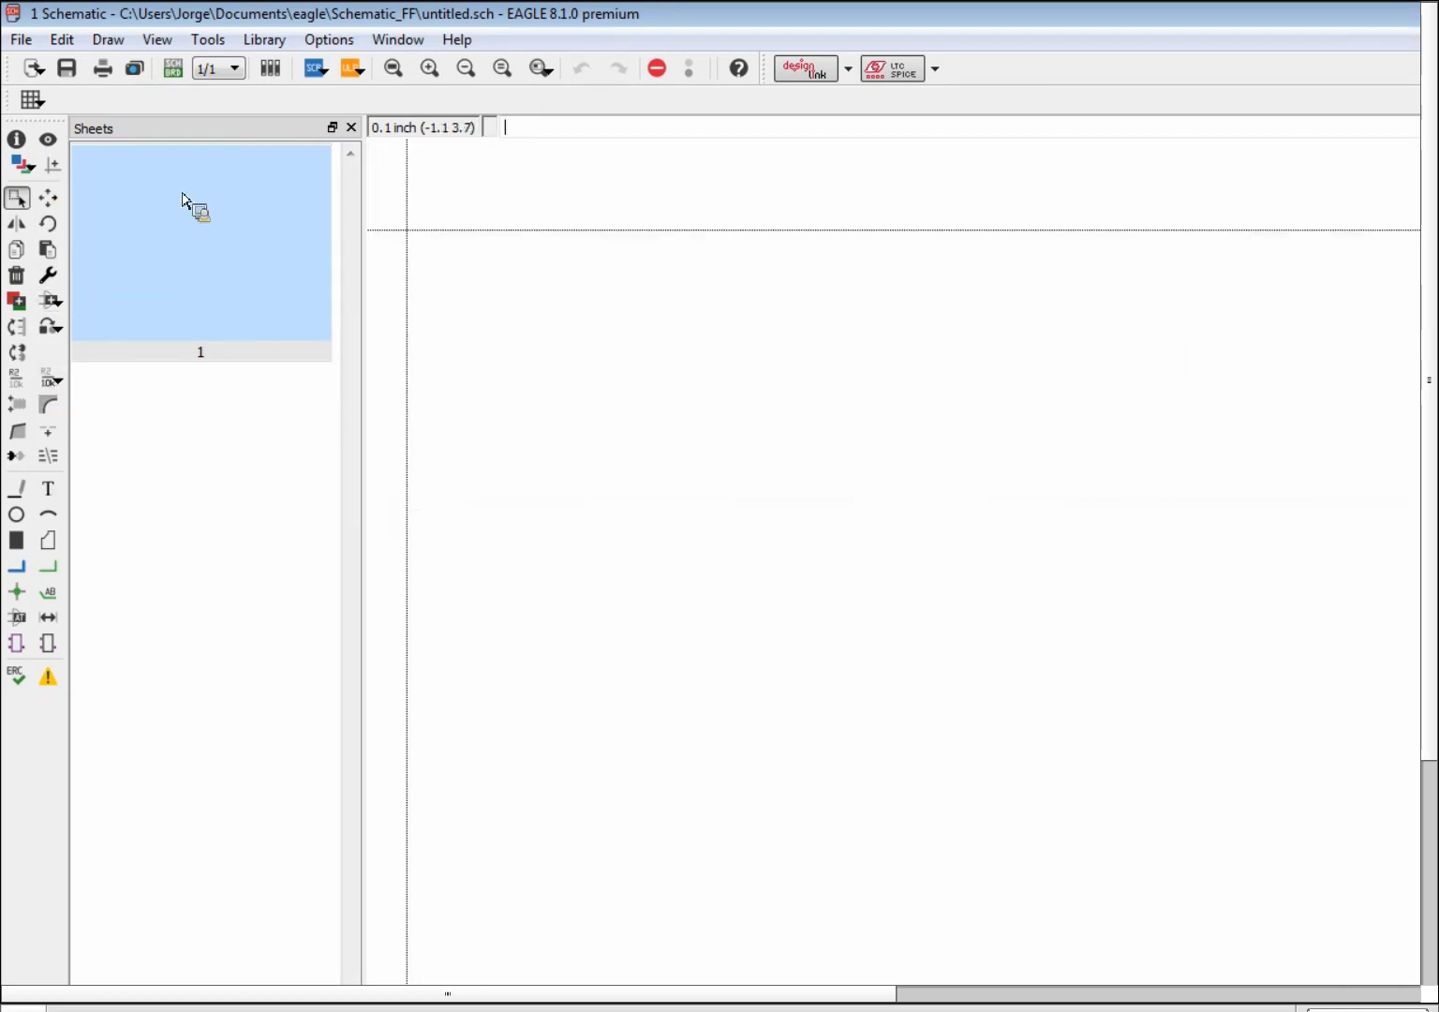
# Step: Narrow the Sheets panel, and open the ADD dialog and reposition it over the drawing area
pyautogui.moveTo(368, 614); pyautogui.dragTo(284, 605)
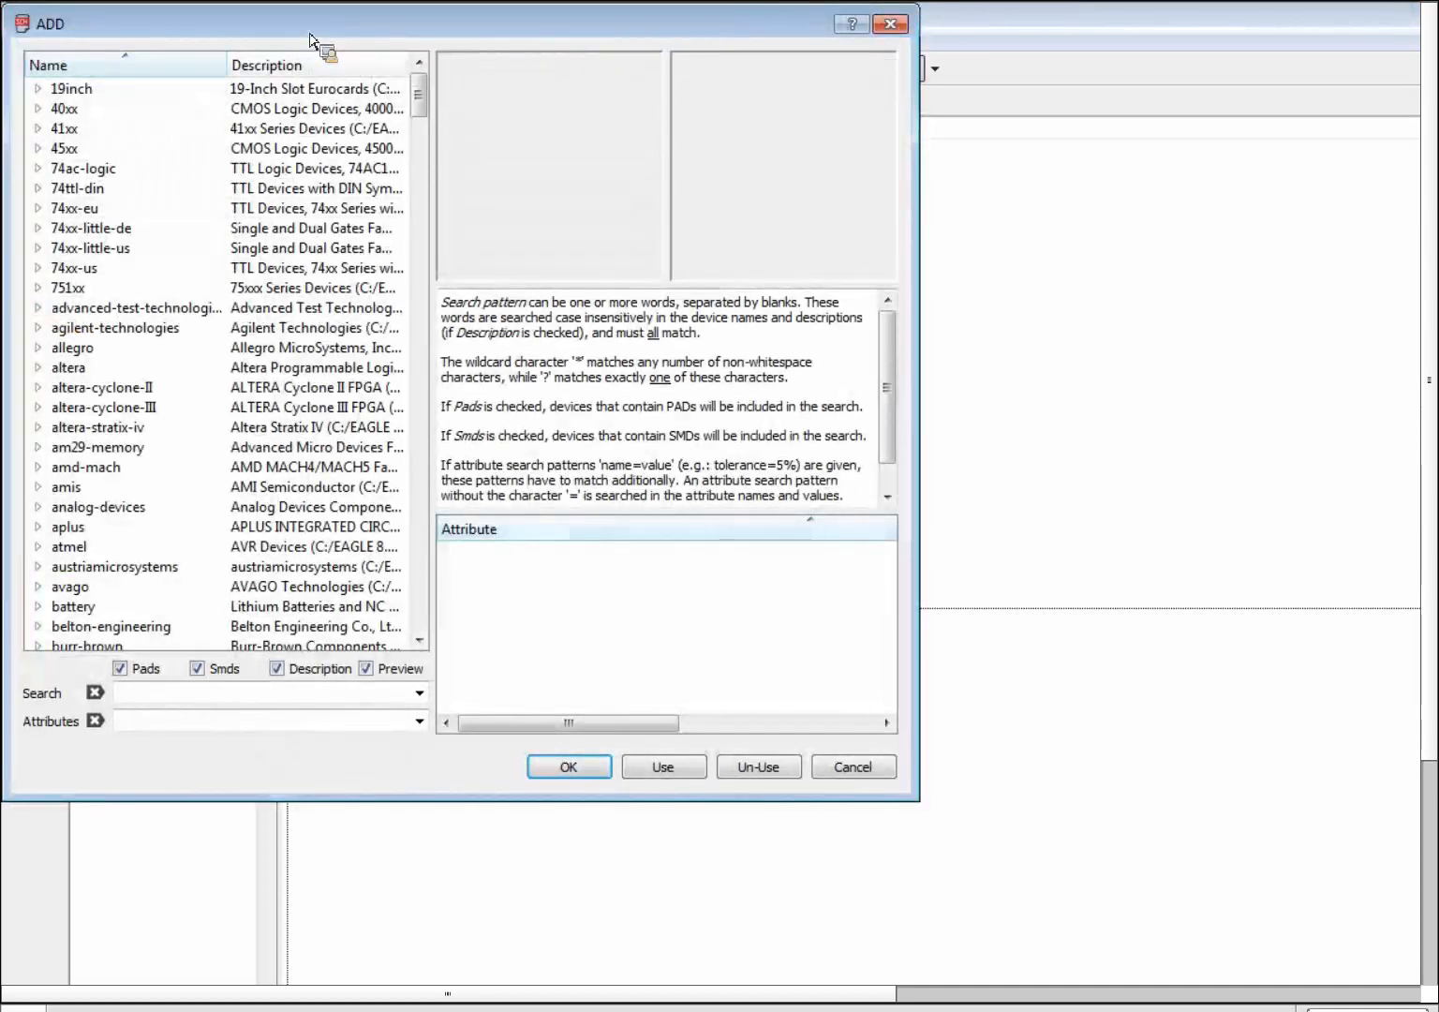
pyautogui.moveTo(418, 110)
pyautogui.mouseDown()
pyautogui.moveTo(412, 351)
pyautogui.moveTo(418, 89)
pyautogui.mouseUp()
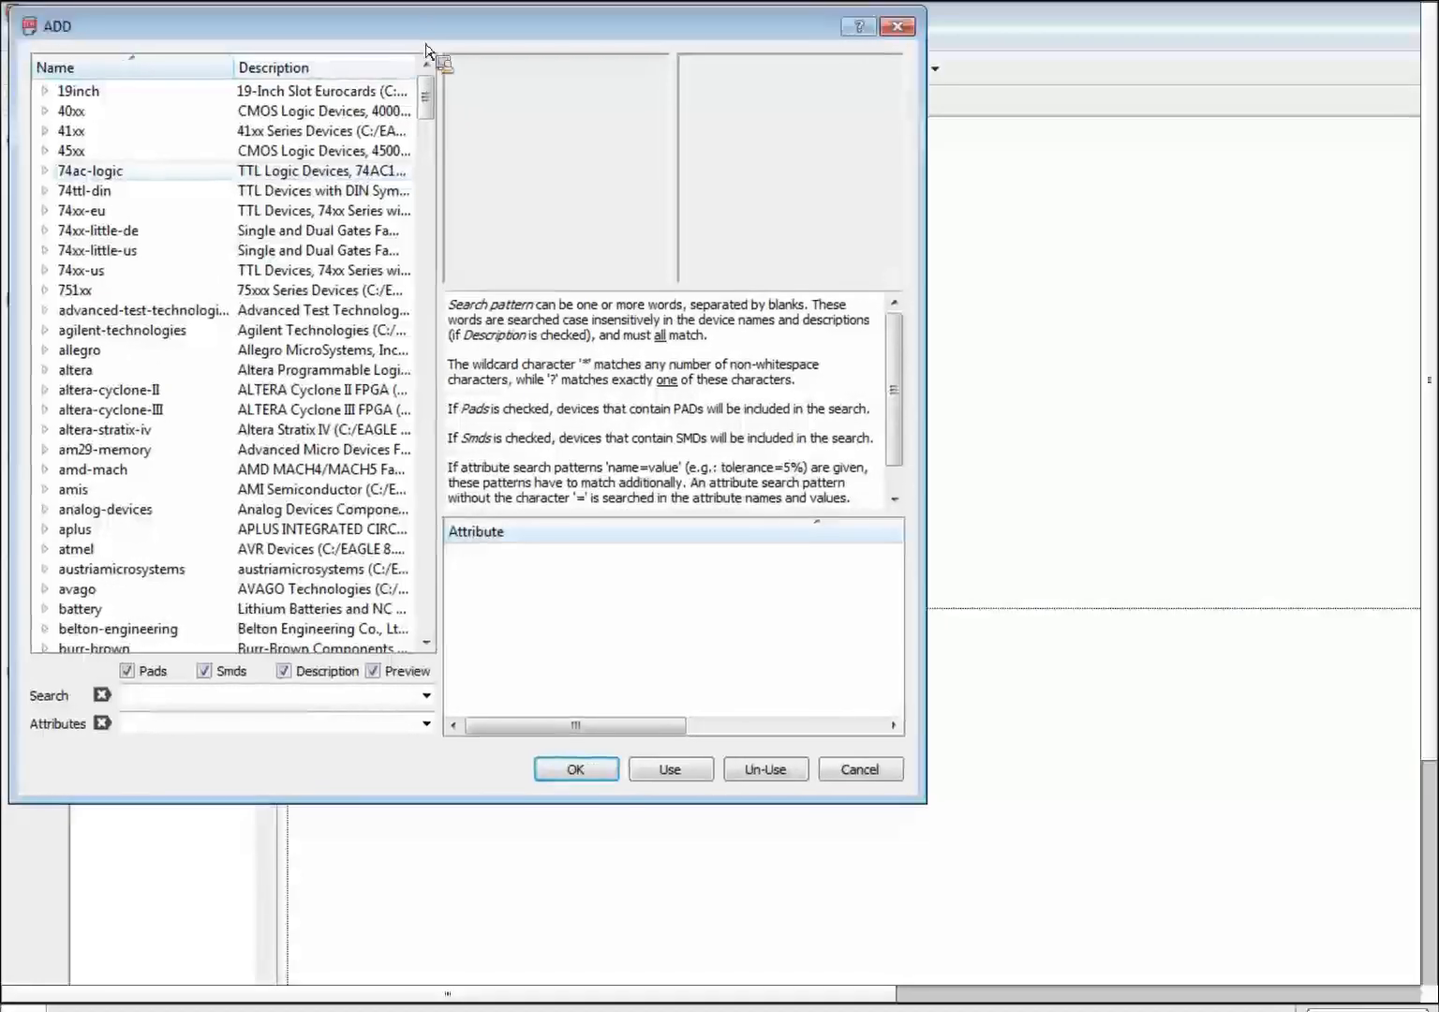
pyautogui.moveTo(419, 35); pyautogui.dragTo(562, 148)
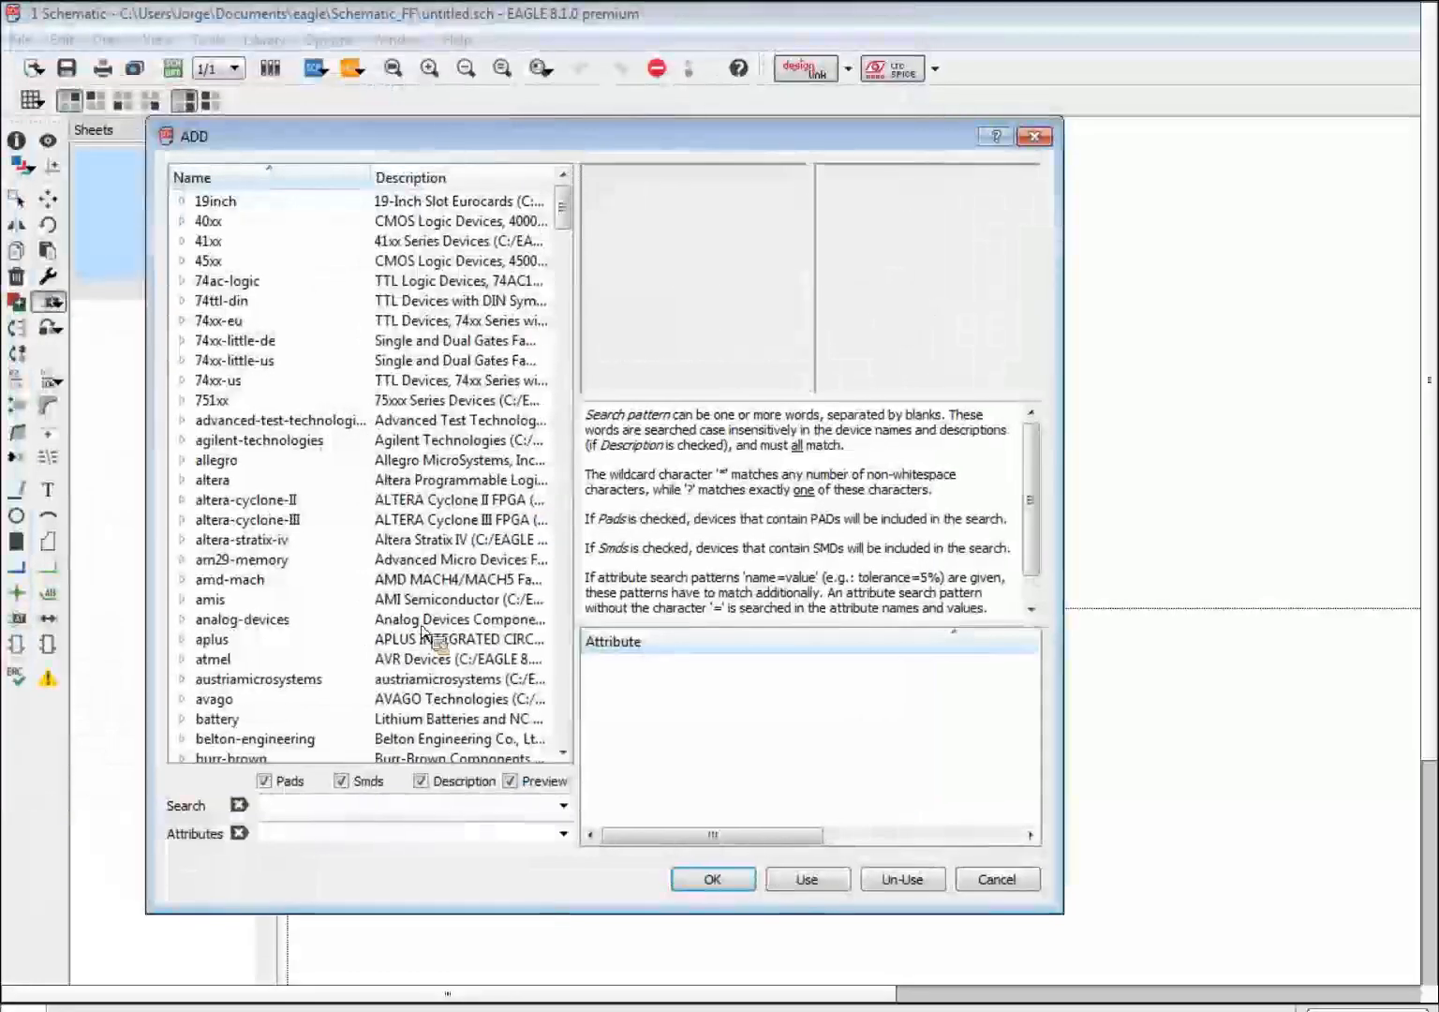
# Step: Search the part libraries for LM555? and preview the LM555D and LM555N variants of the 555 timer
pyautogui.click(405, 812)
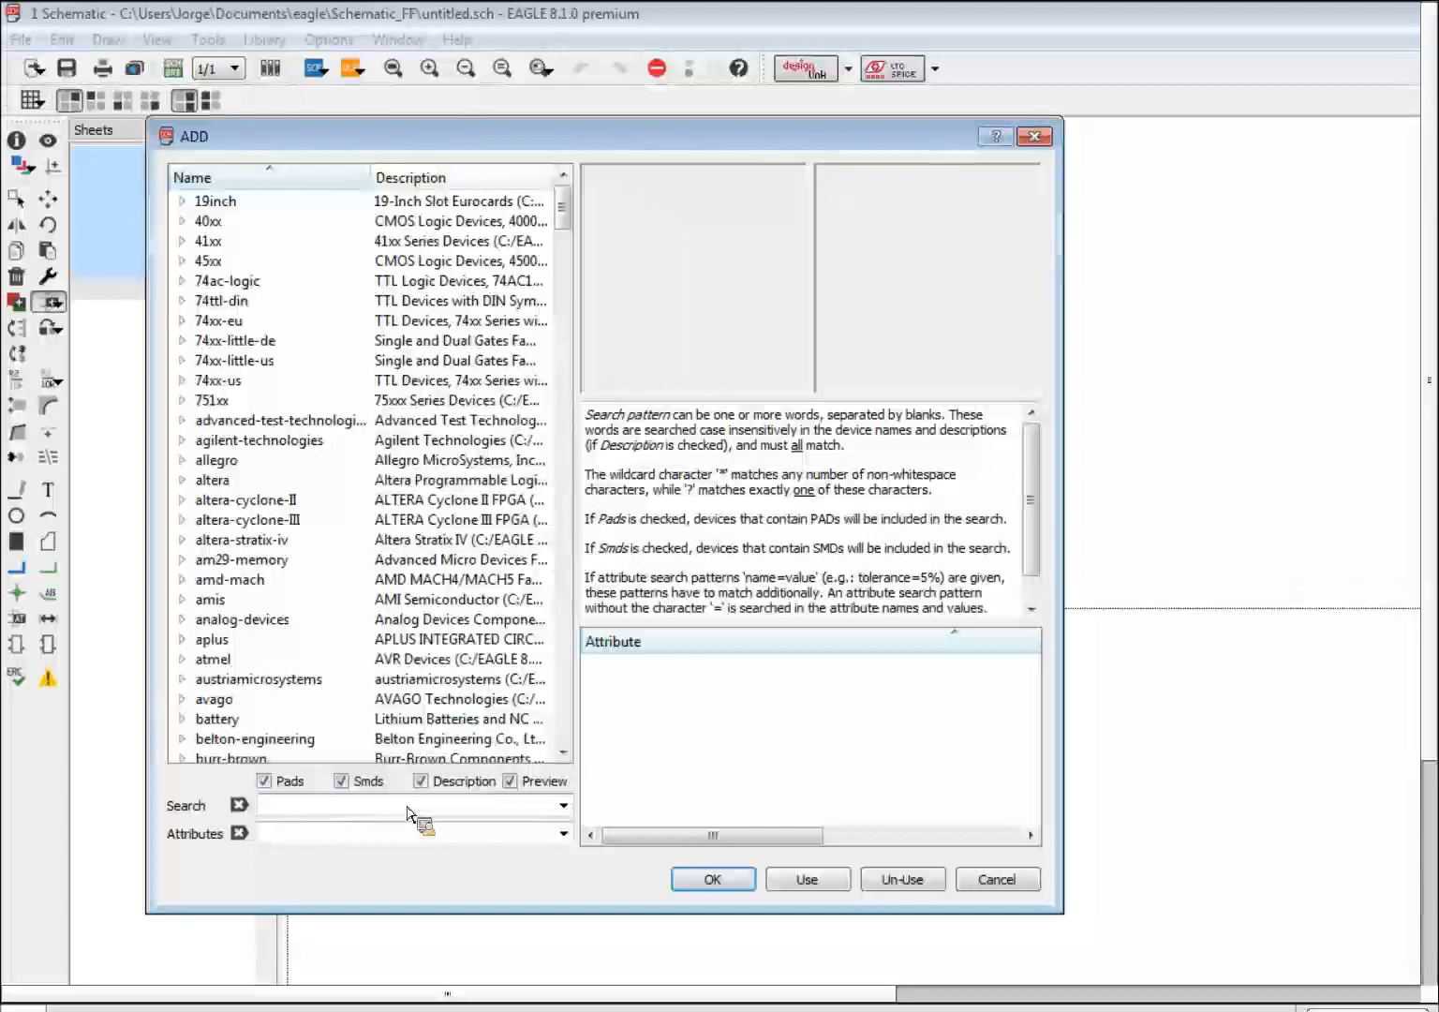
pyautogui.write('LM555')
pyautogui.press('Return')
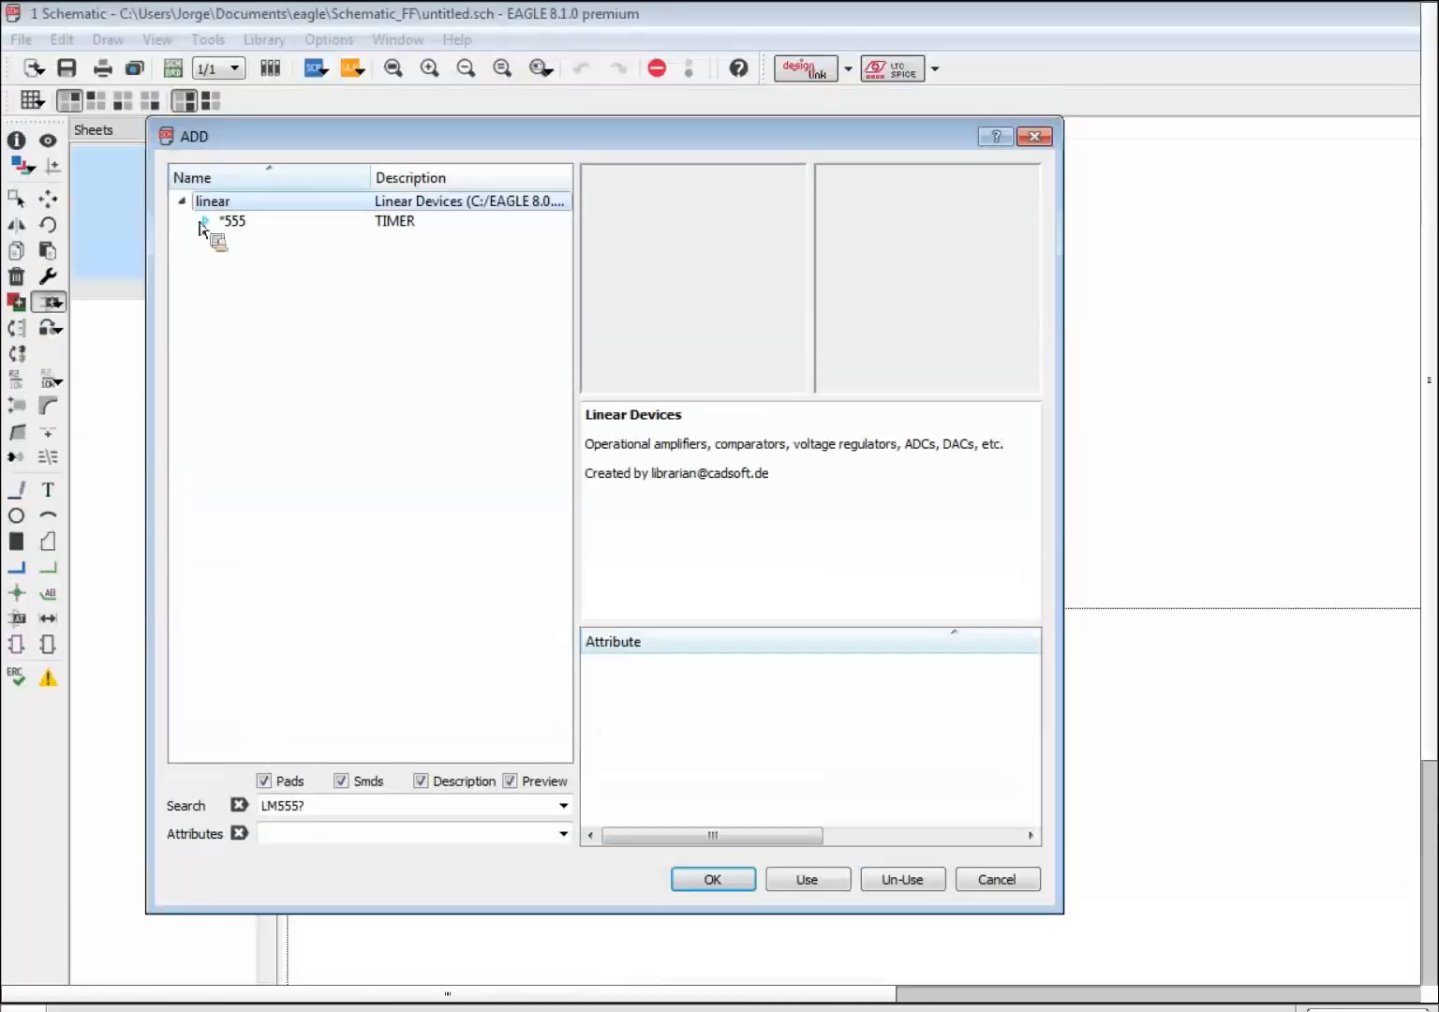
pyautogui.click(202, 225)
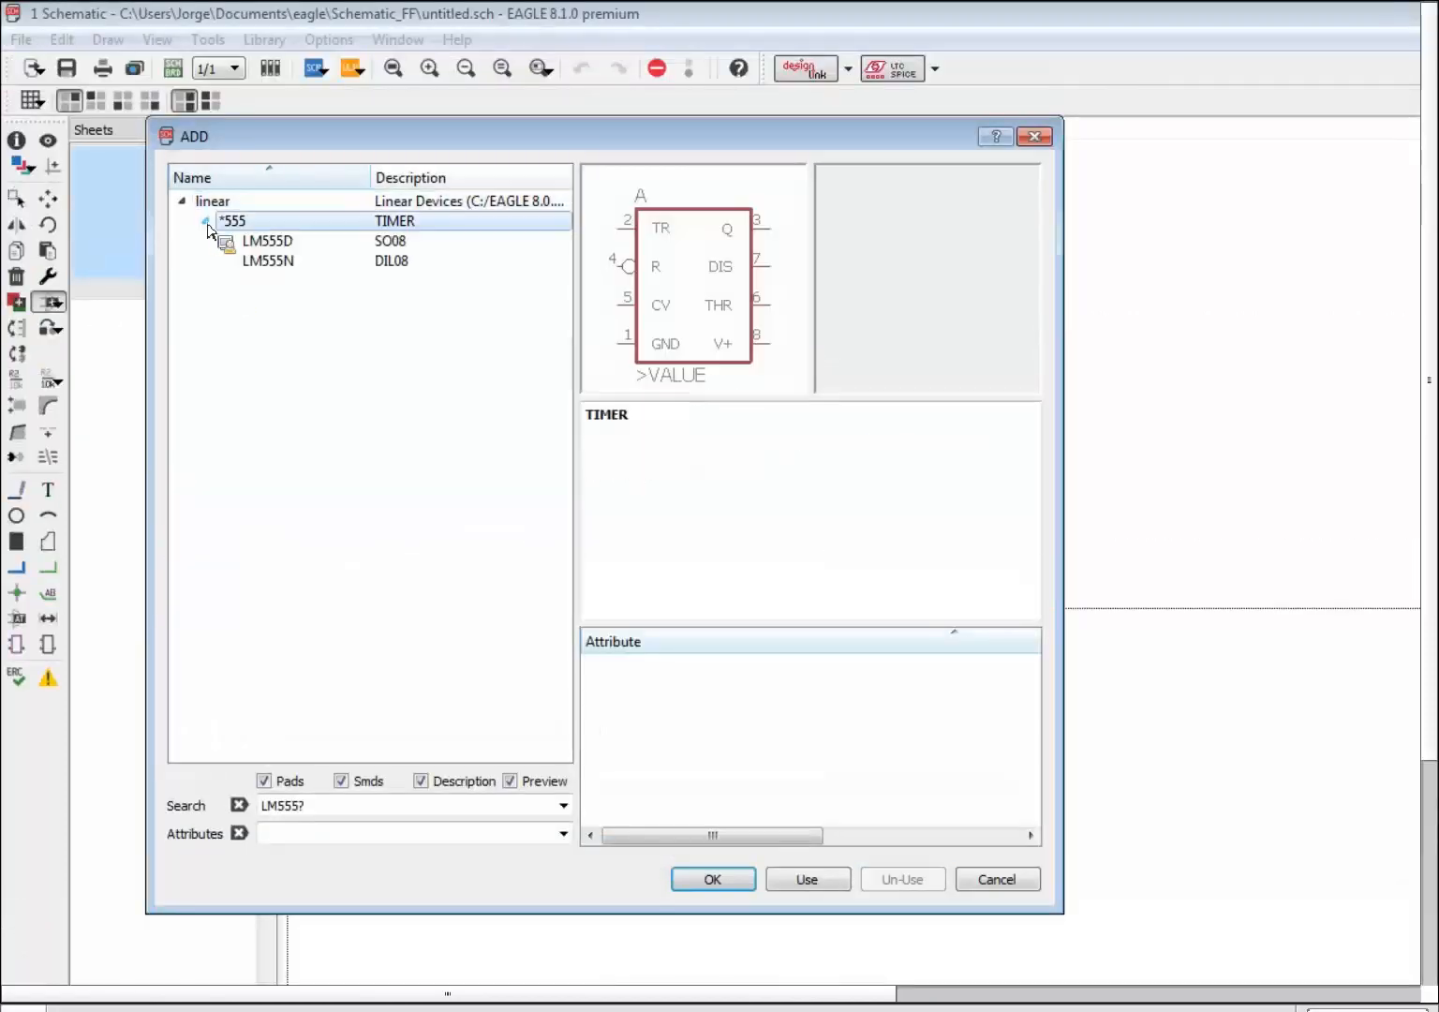
pyautogui.click(310, 245)
pyautogui.click(293, 266)
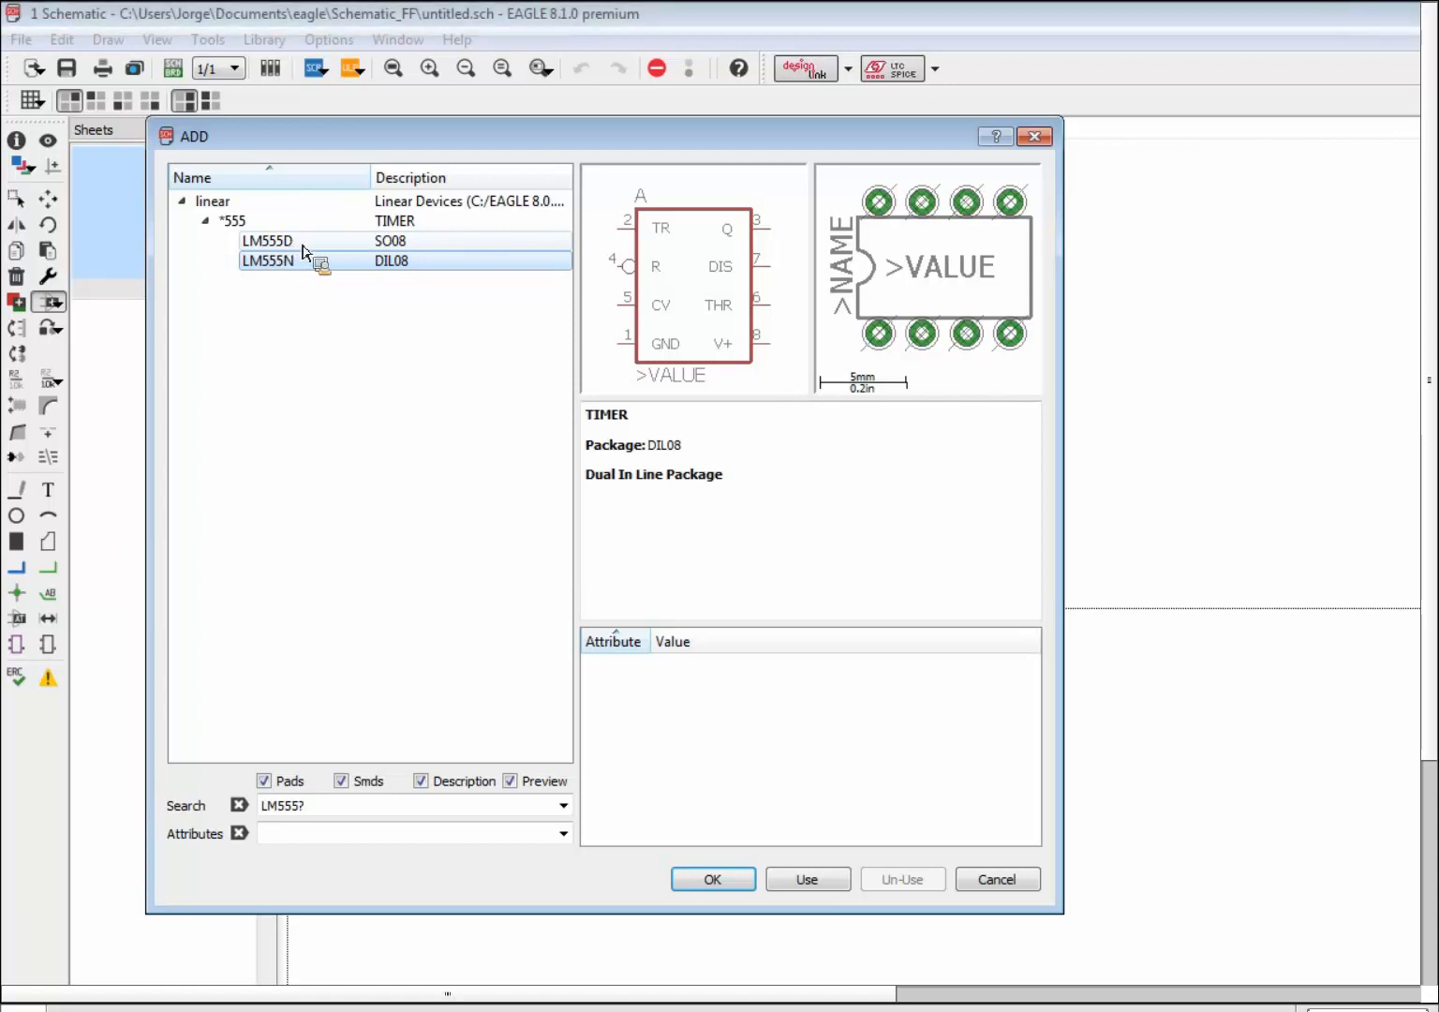
# Step: Broaden the part search to *555? so that any prefix before 555 matches
pyautogui.click(279, 811)
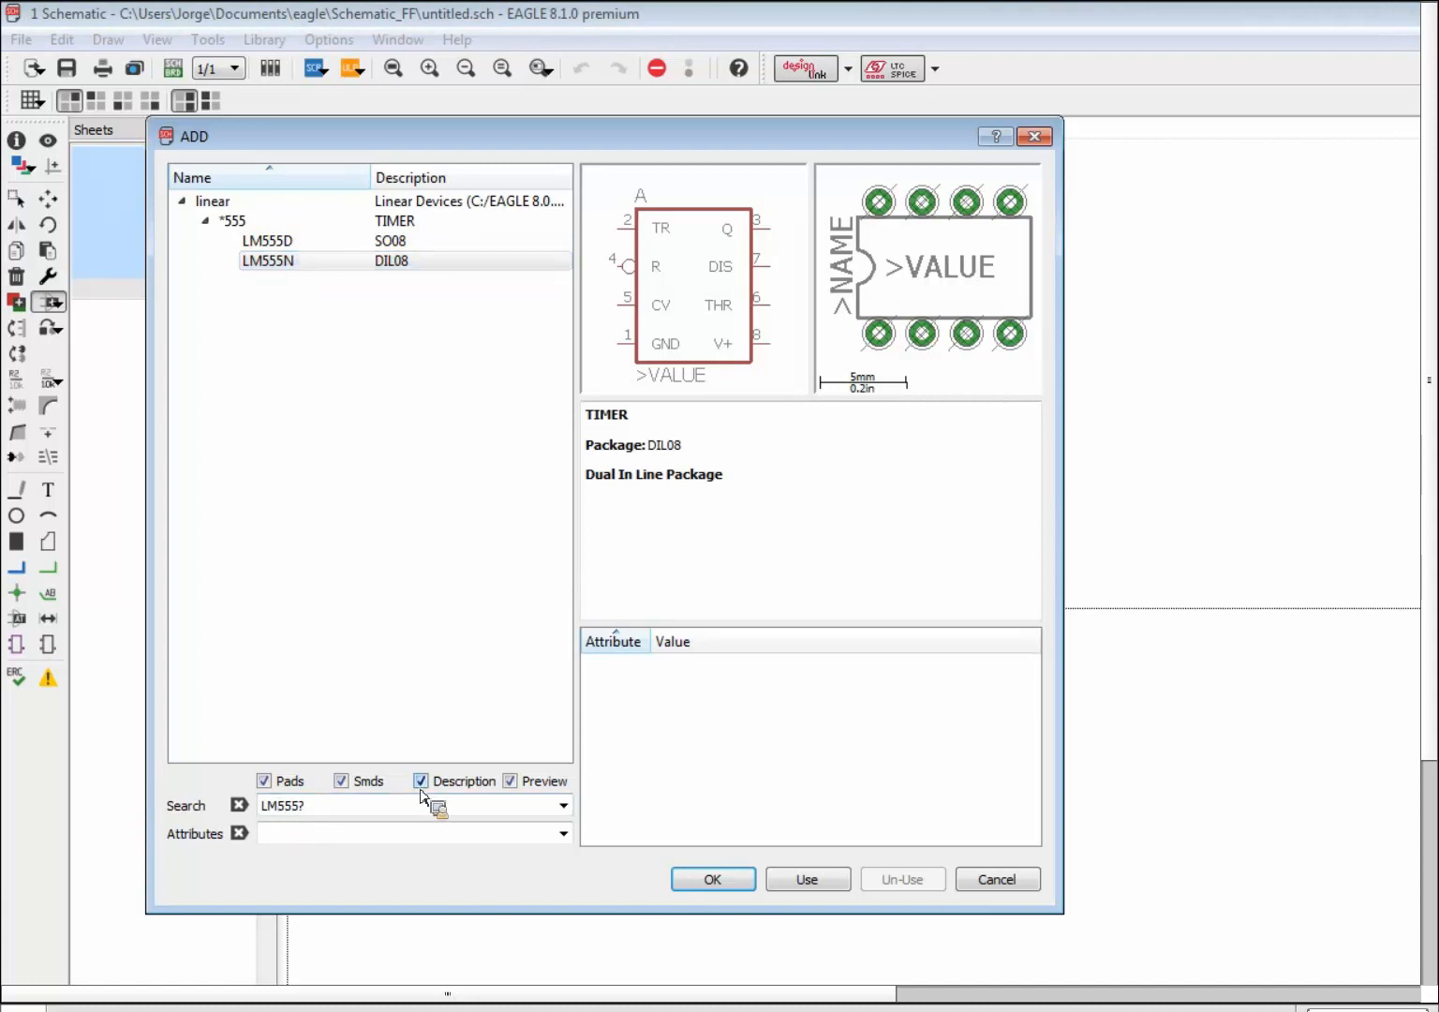
pyautogui.press('BackSpace')
pyautogui.press('BackSpace')
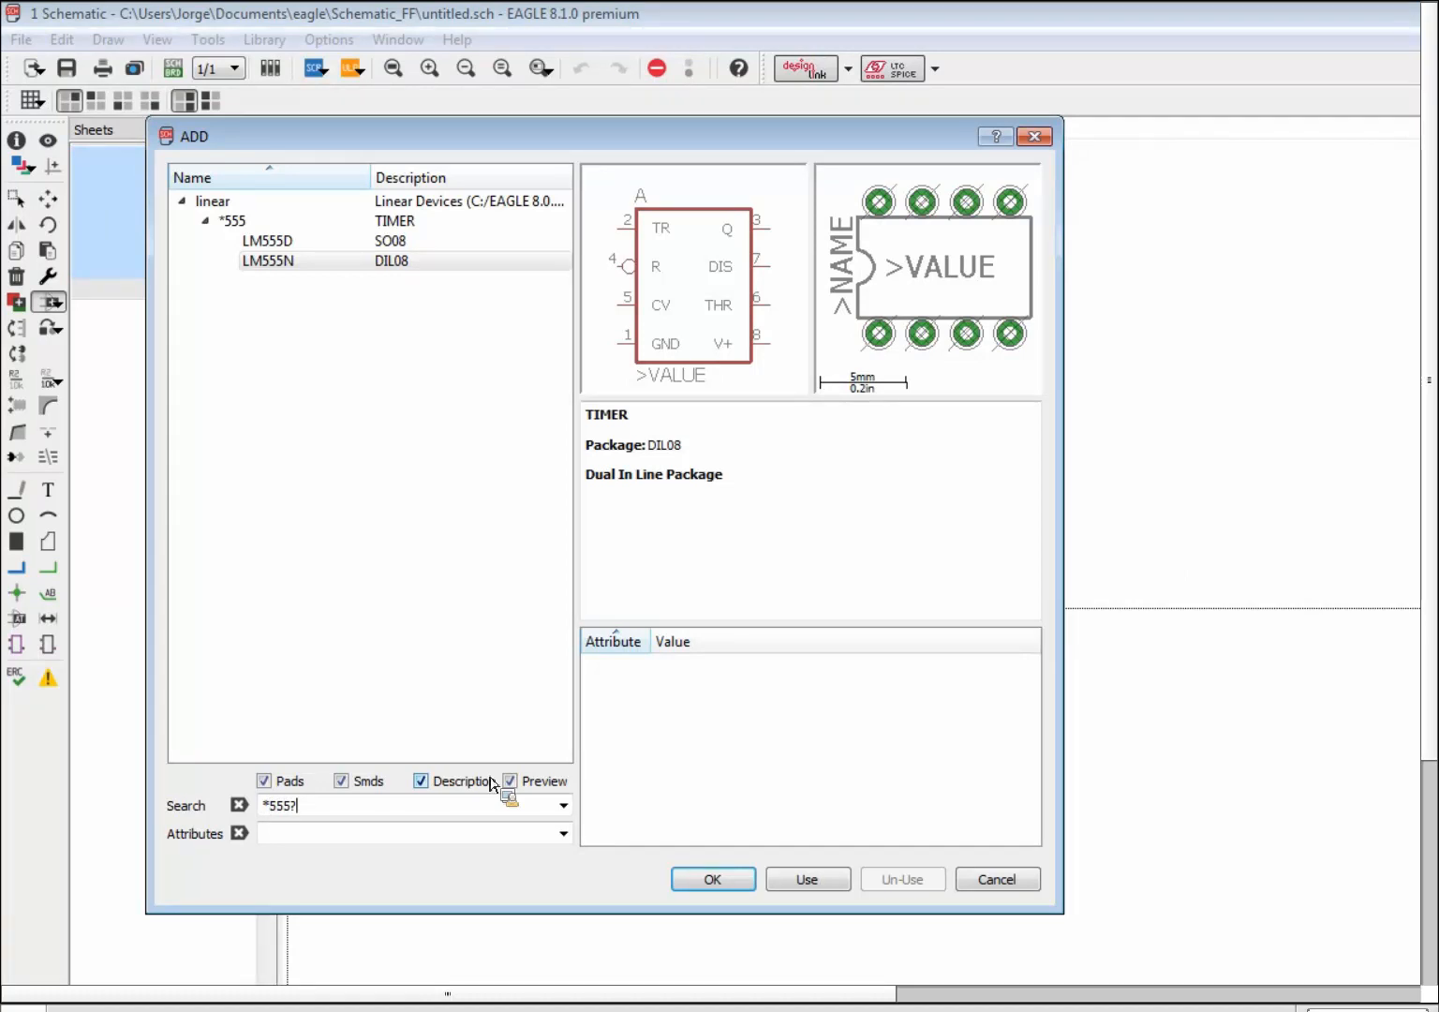
pyautogui.press('Return')
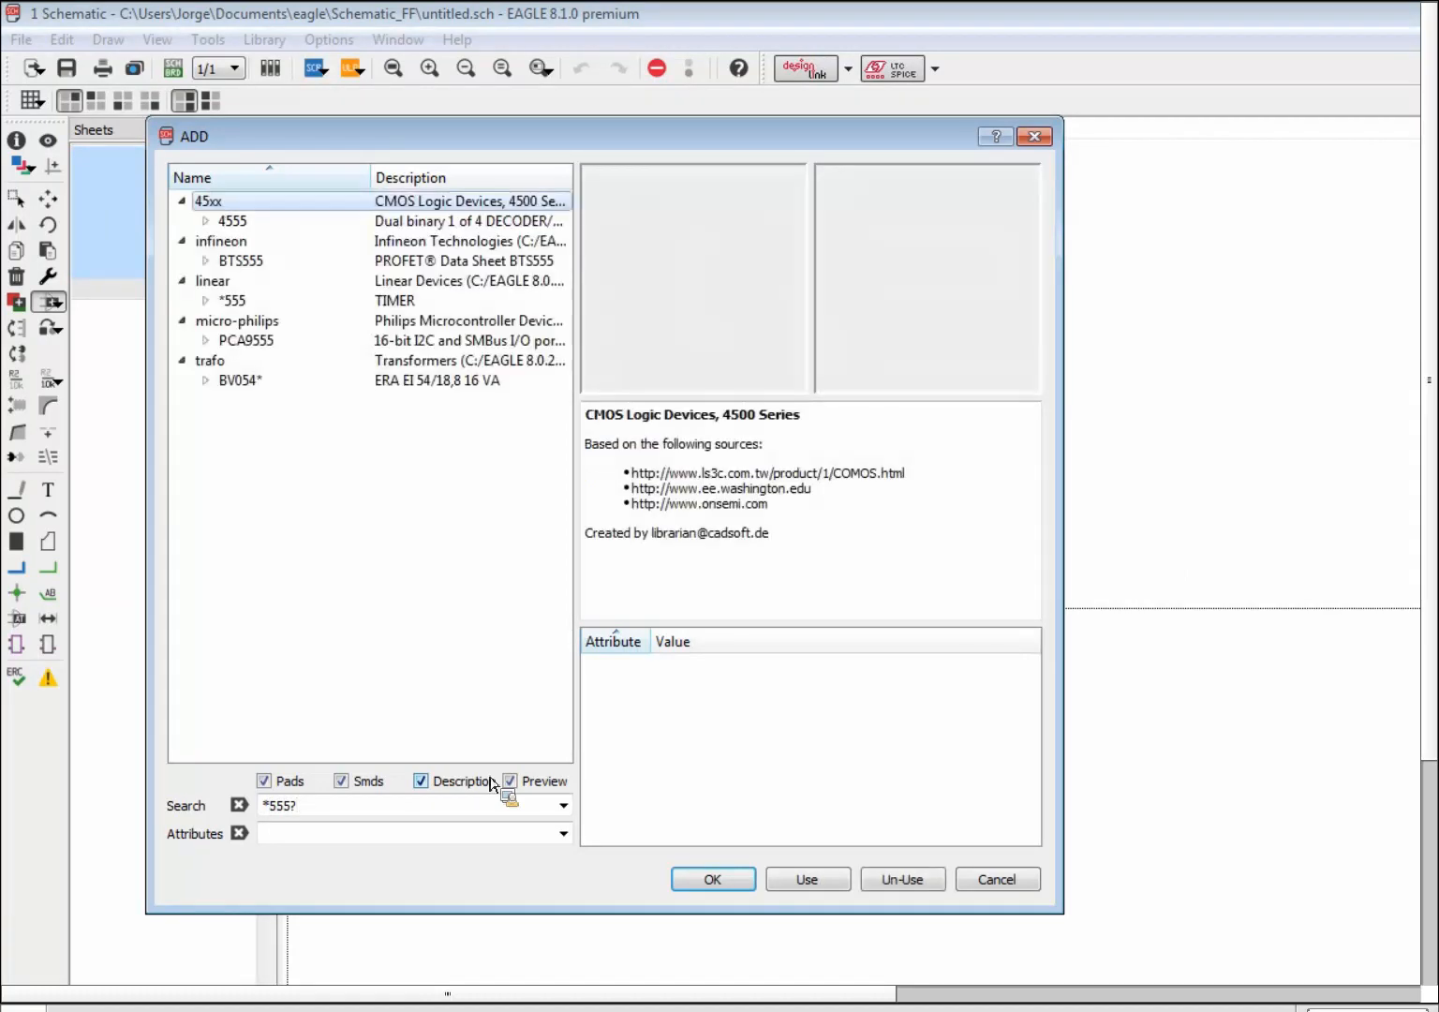
# Step: Preview the package variants of the 4555 decoder in the 45xx library and collapse its entry again
pyautogui.click(214, 225)
pyautogui.click(267, 247)
pyautogui.press('Down')
pyautogui.press('Down')
pyautogui.click(266, 242)
pyautogui.click(205, 221)
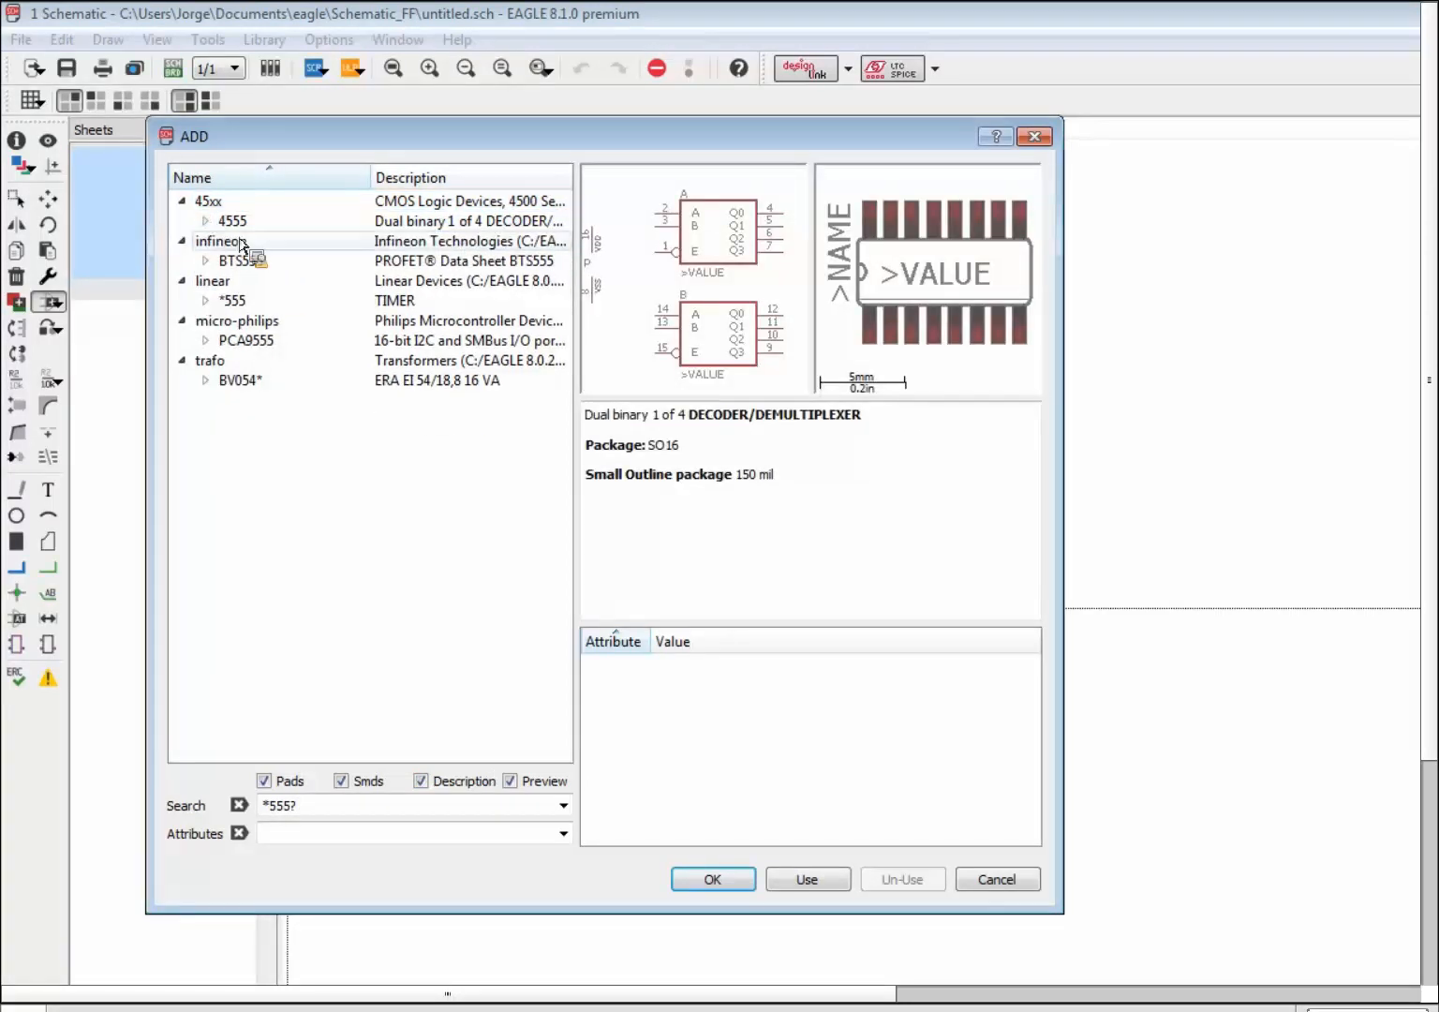
# Step: Expand the *555 timer in the linear library, preview several variants and select LM555D in the SO08 package
pyautogui.click(205, 301)
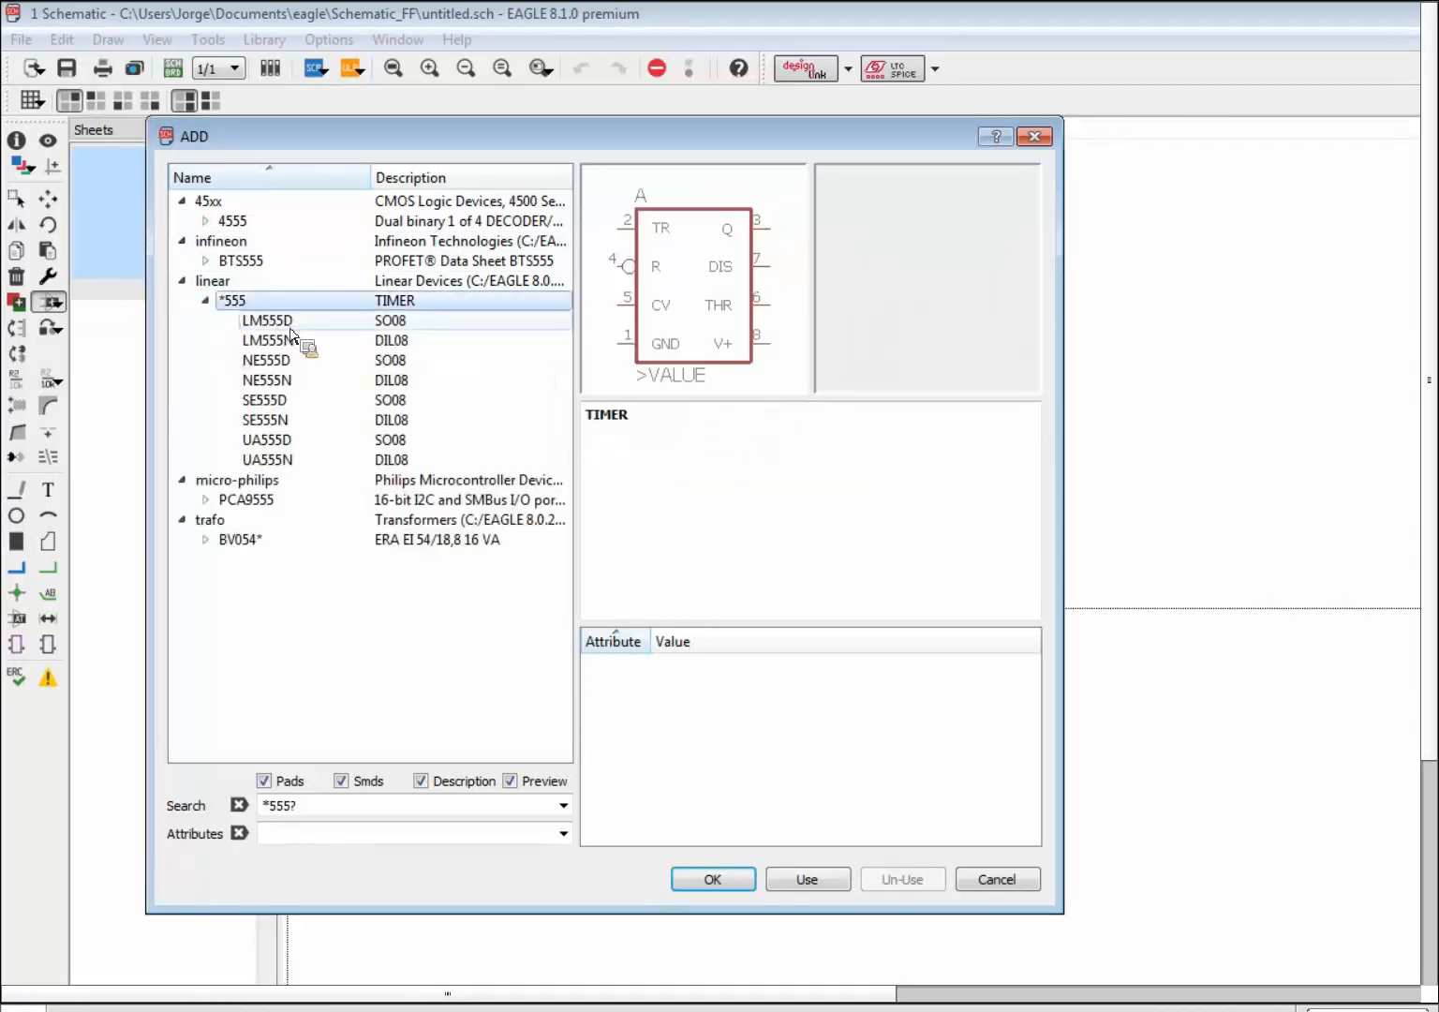
pyautogui.click(279, 360)
pyautogui.click(273, 403)
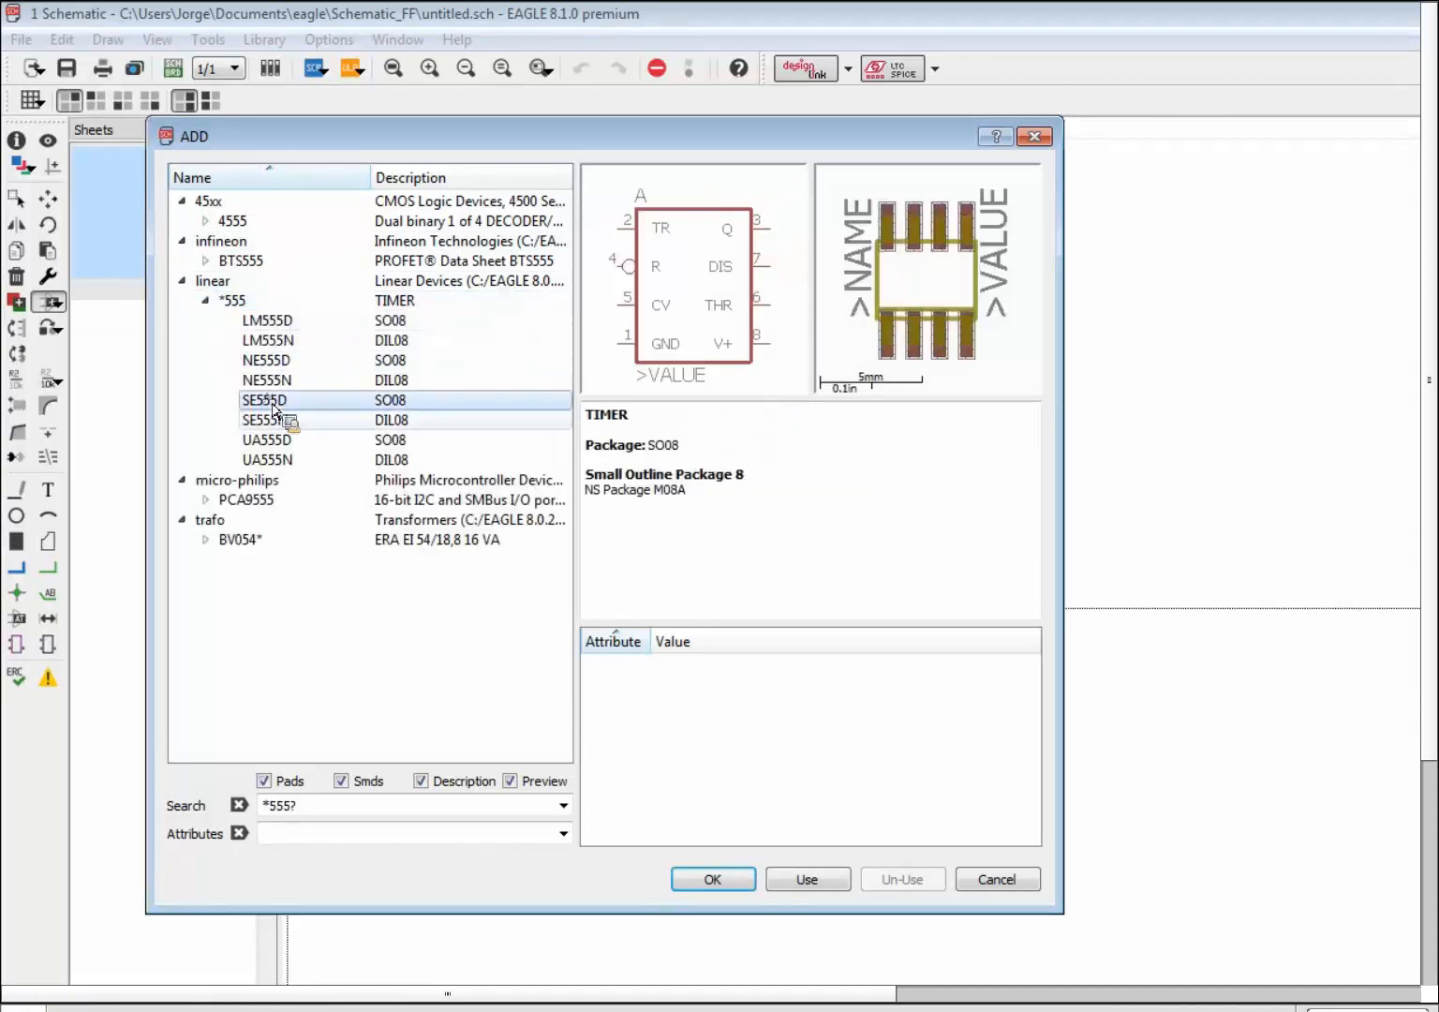
pyautogui.click(273, 440)
pyautogui.click(271, 321)
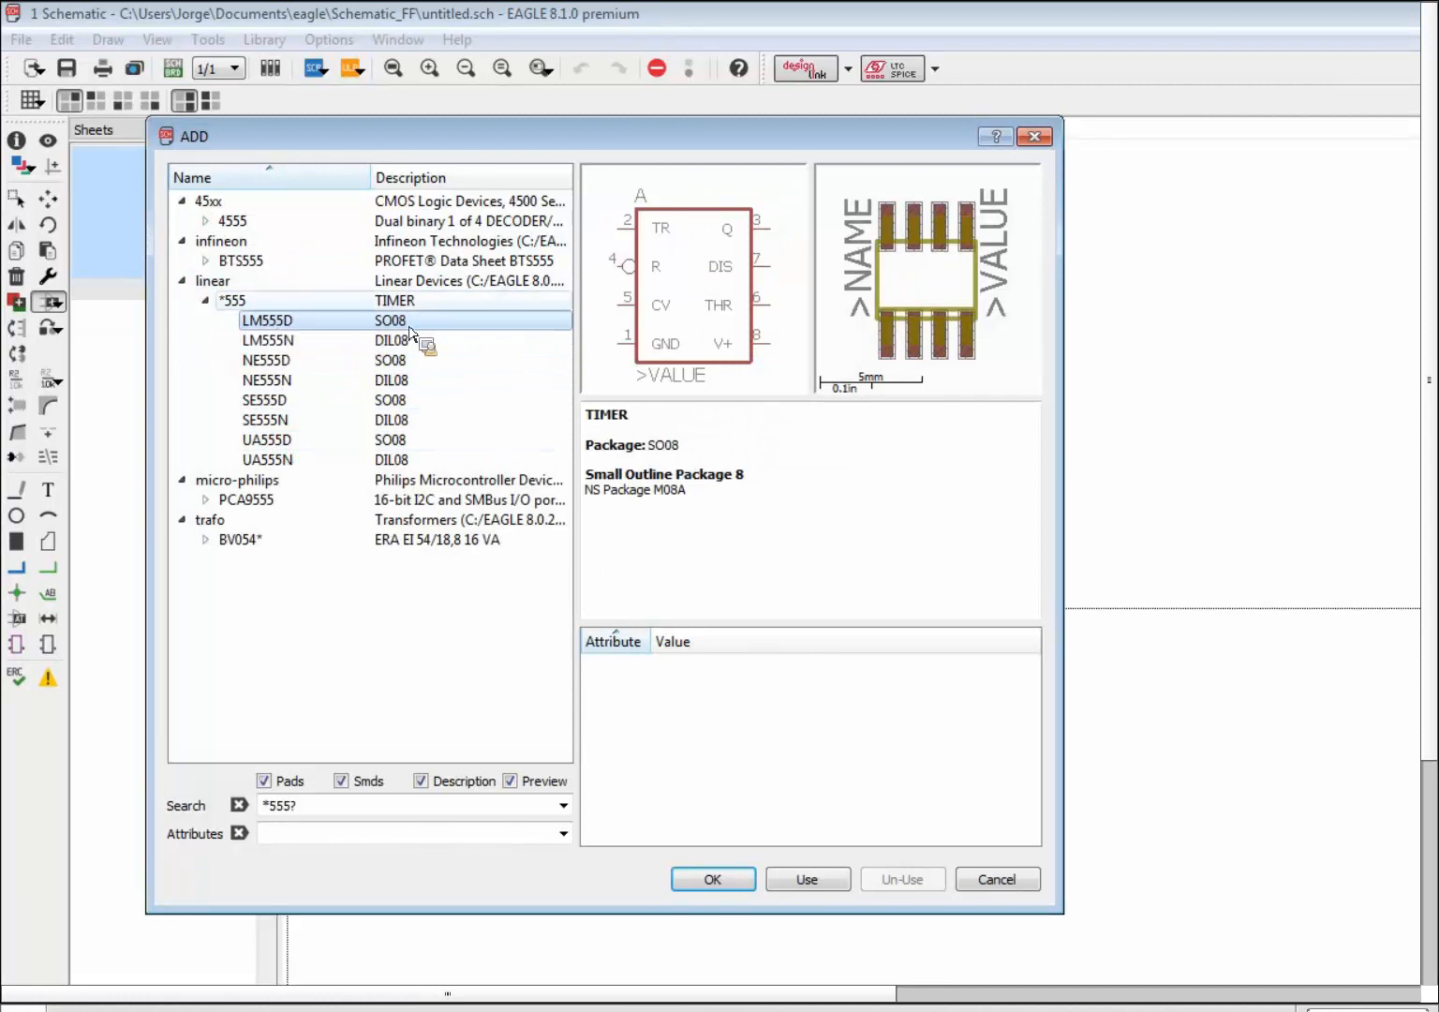
# Step: Place five LM555D timers at separate spots on the schematic sheet, ending the placement
pyautogui.doubleClick(285, 328)
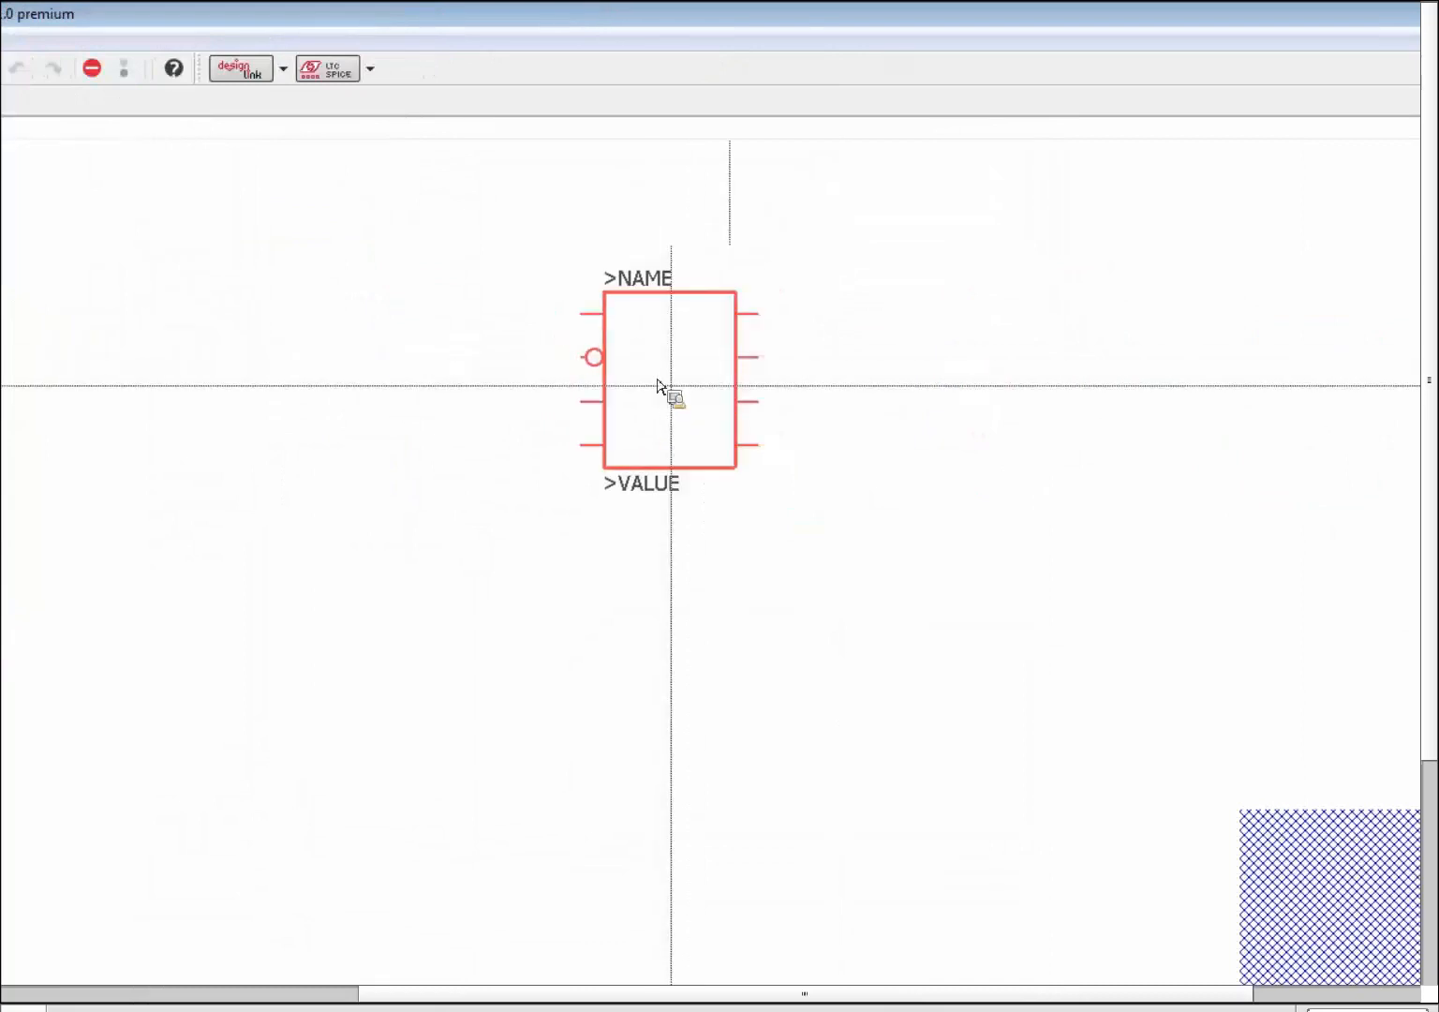
pyautogui.click(713, 337)
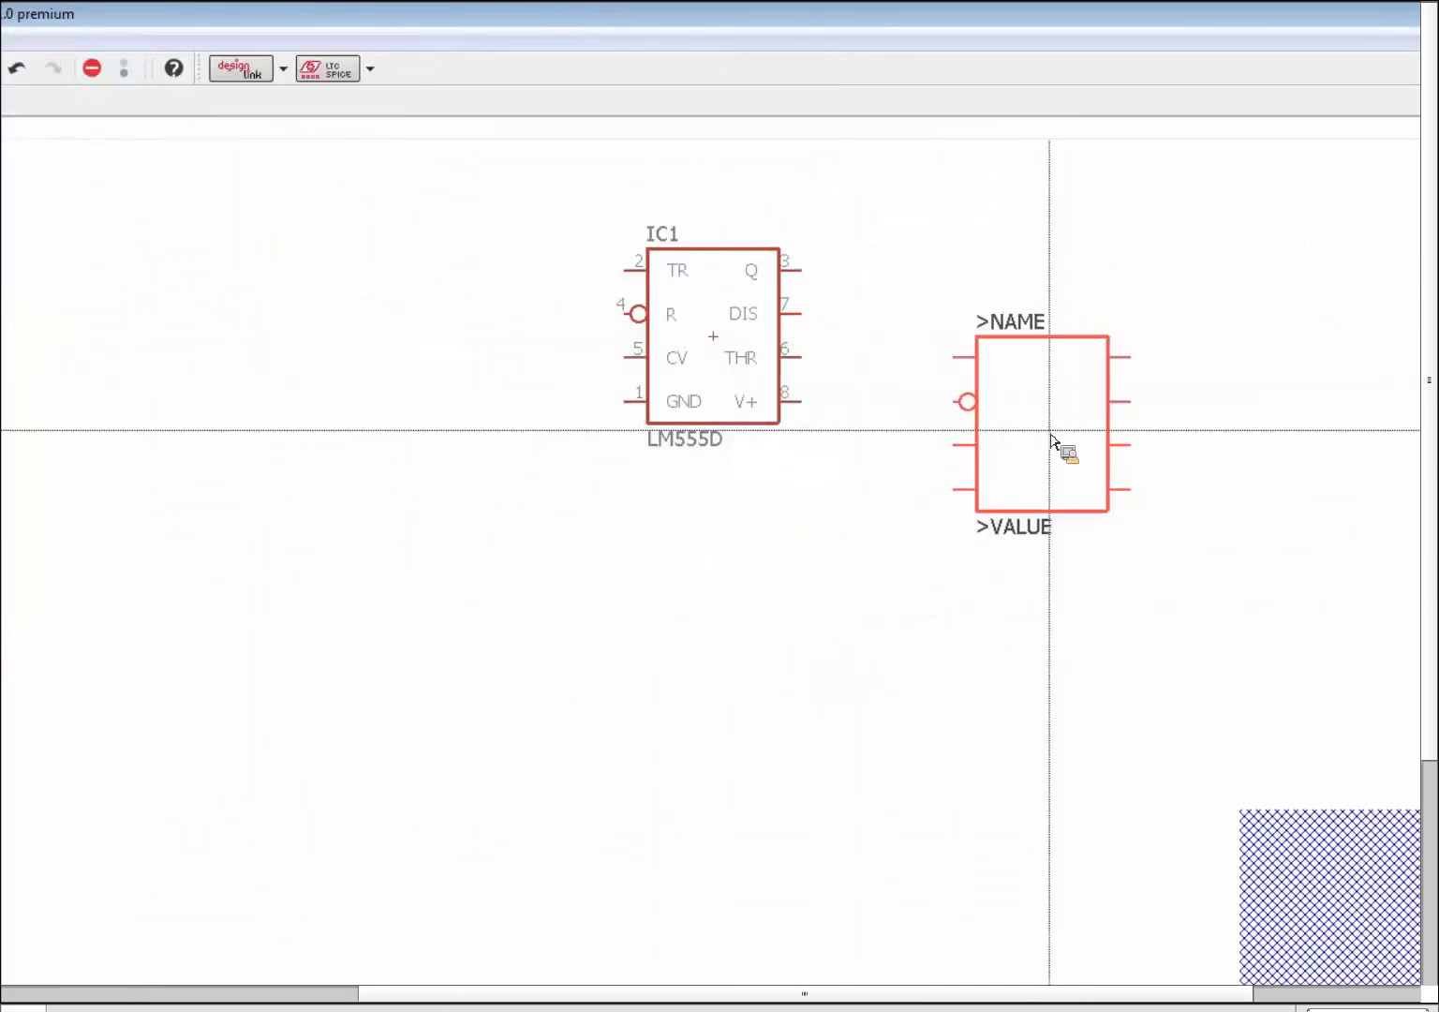
pyautogui.click(691, 664)
pyautogui.click(1107, 533)
pyautogui.click(1195, 314)
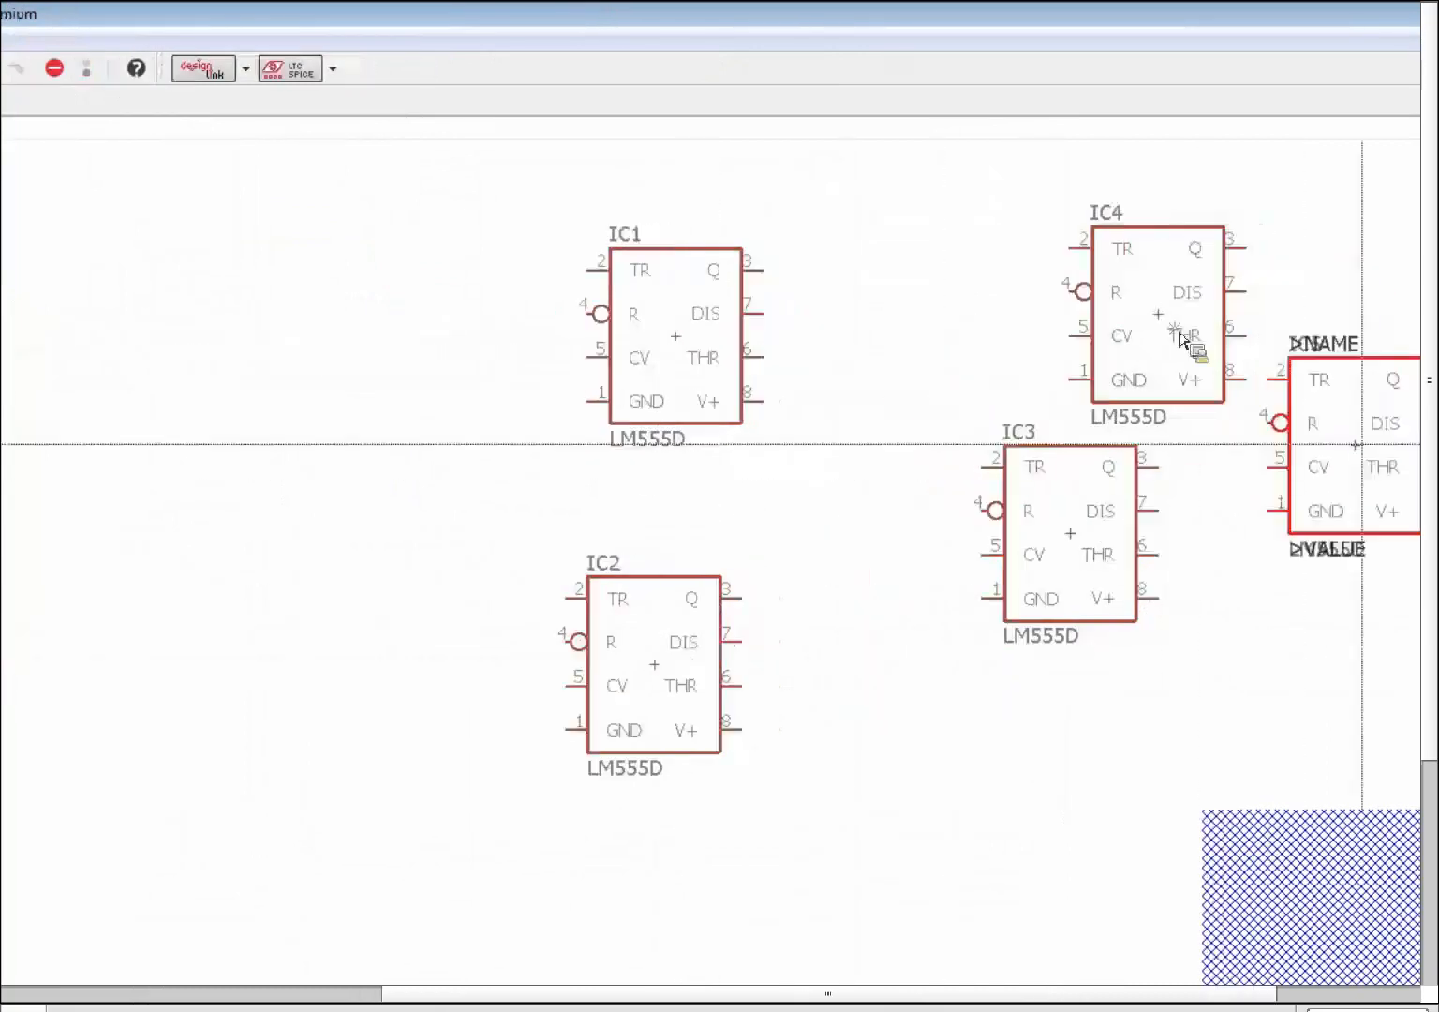
pyautogui.click(1393, 445)
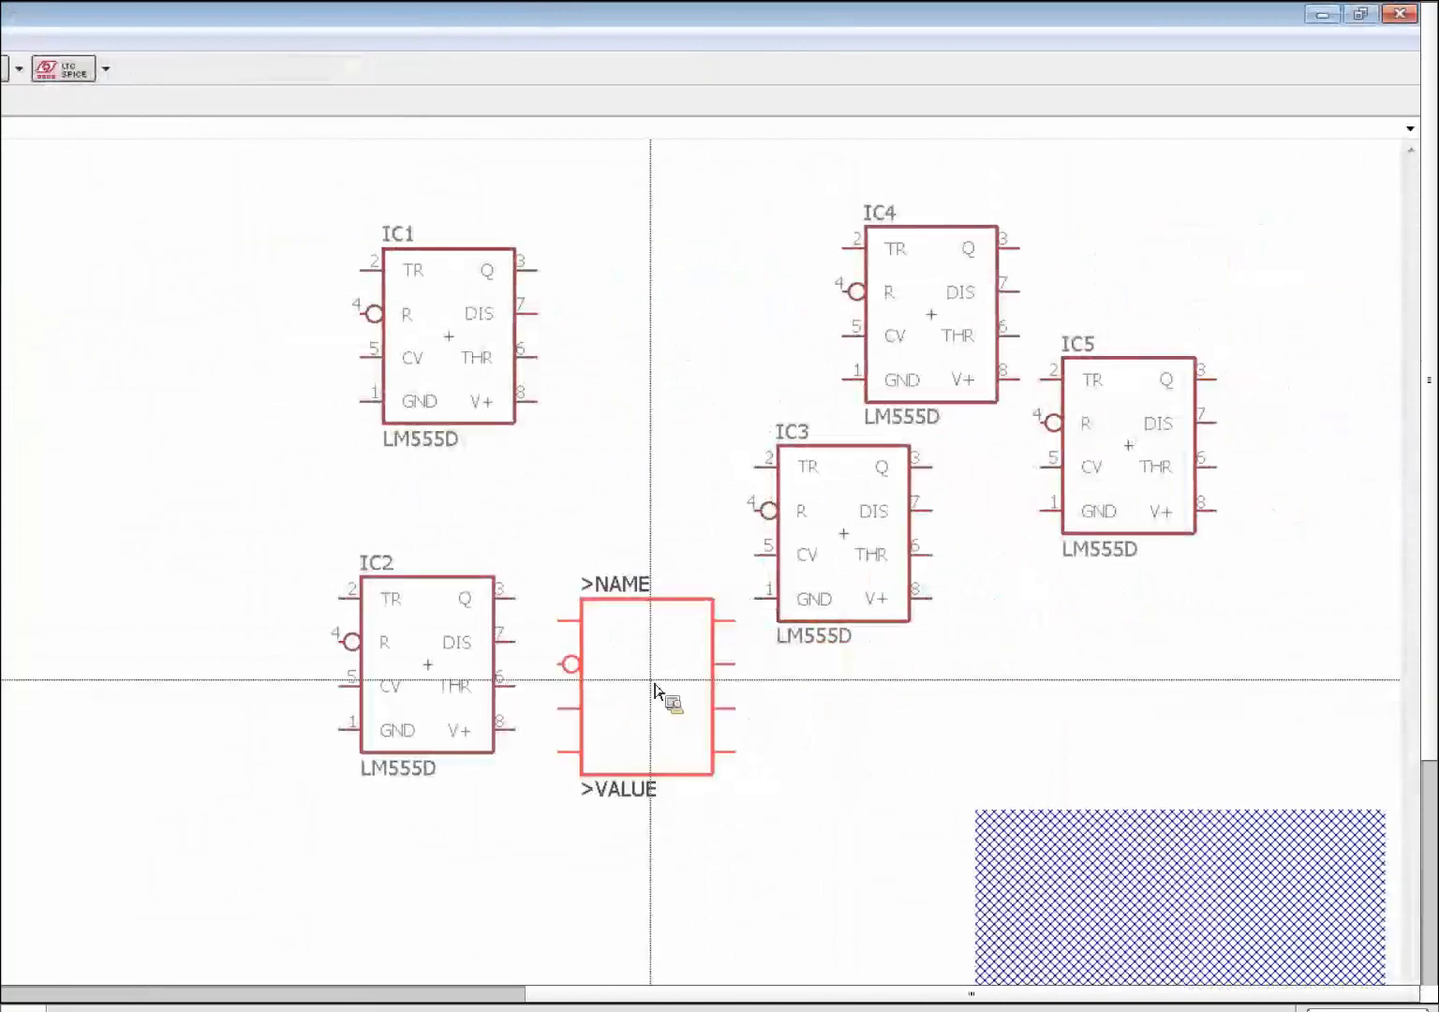
pyautogui.press('Escape')
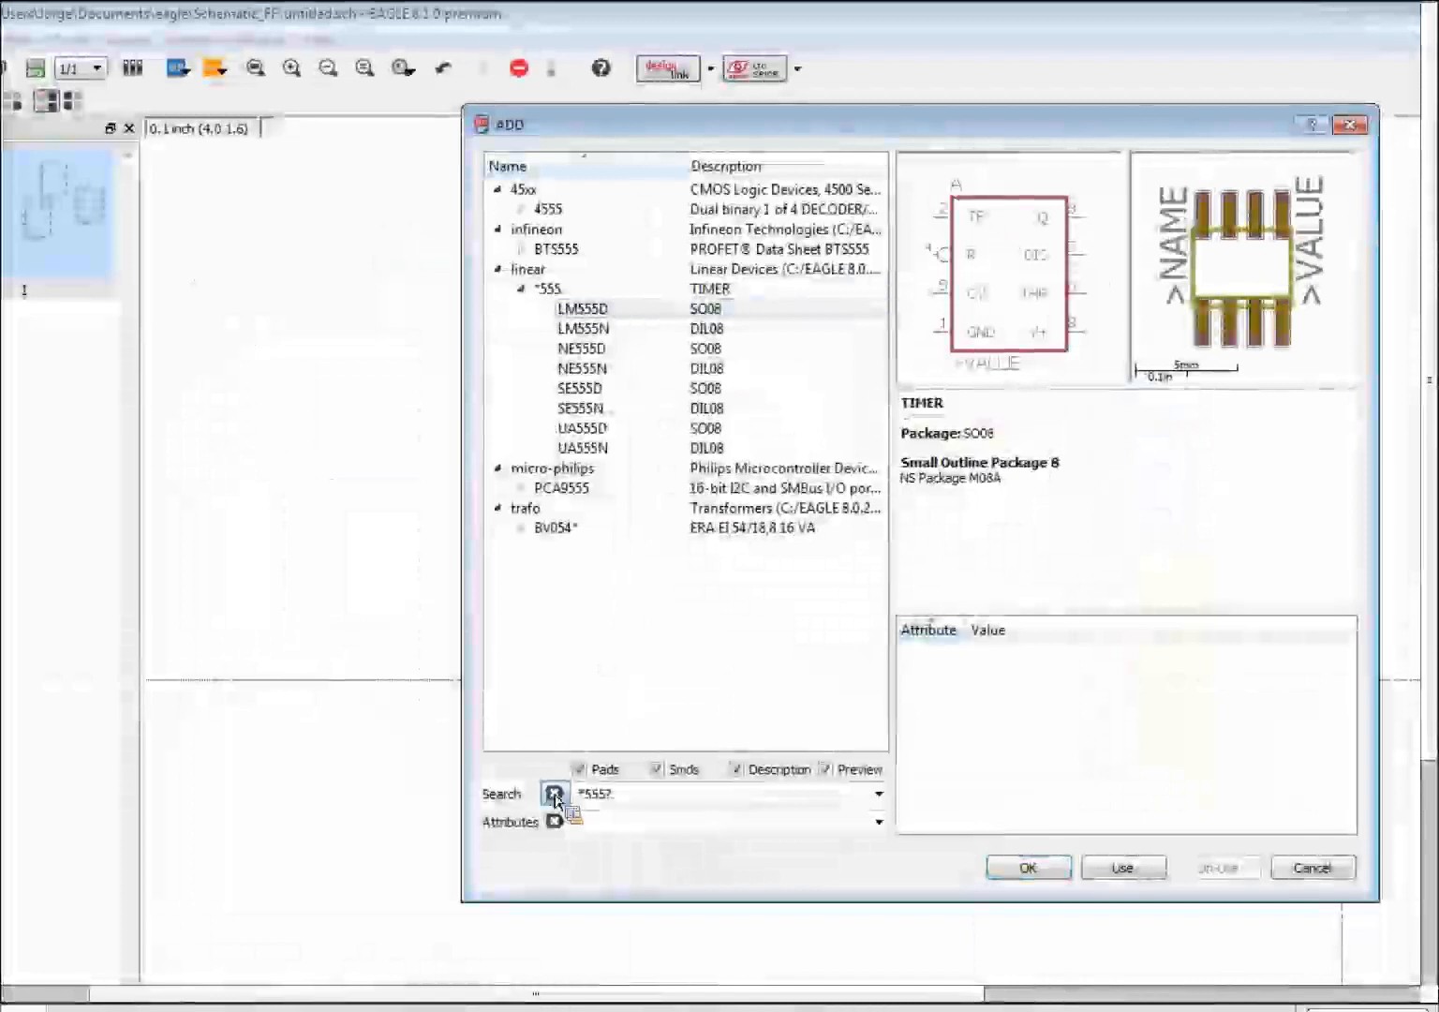
# Step: Clear the part search and expand the frames library in the full library list
pyautogui.click(555, 794)
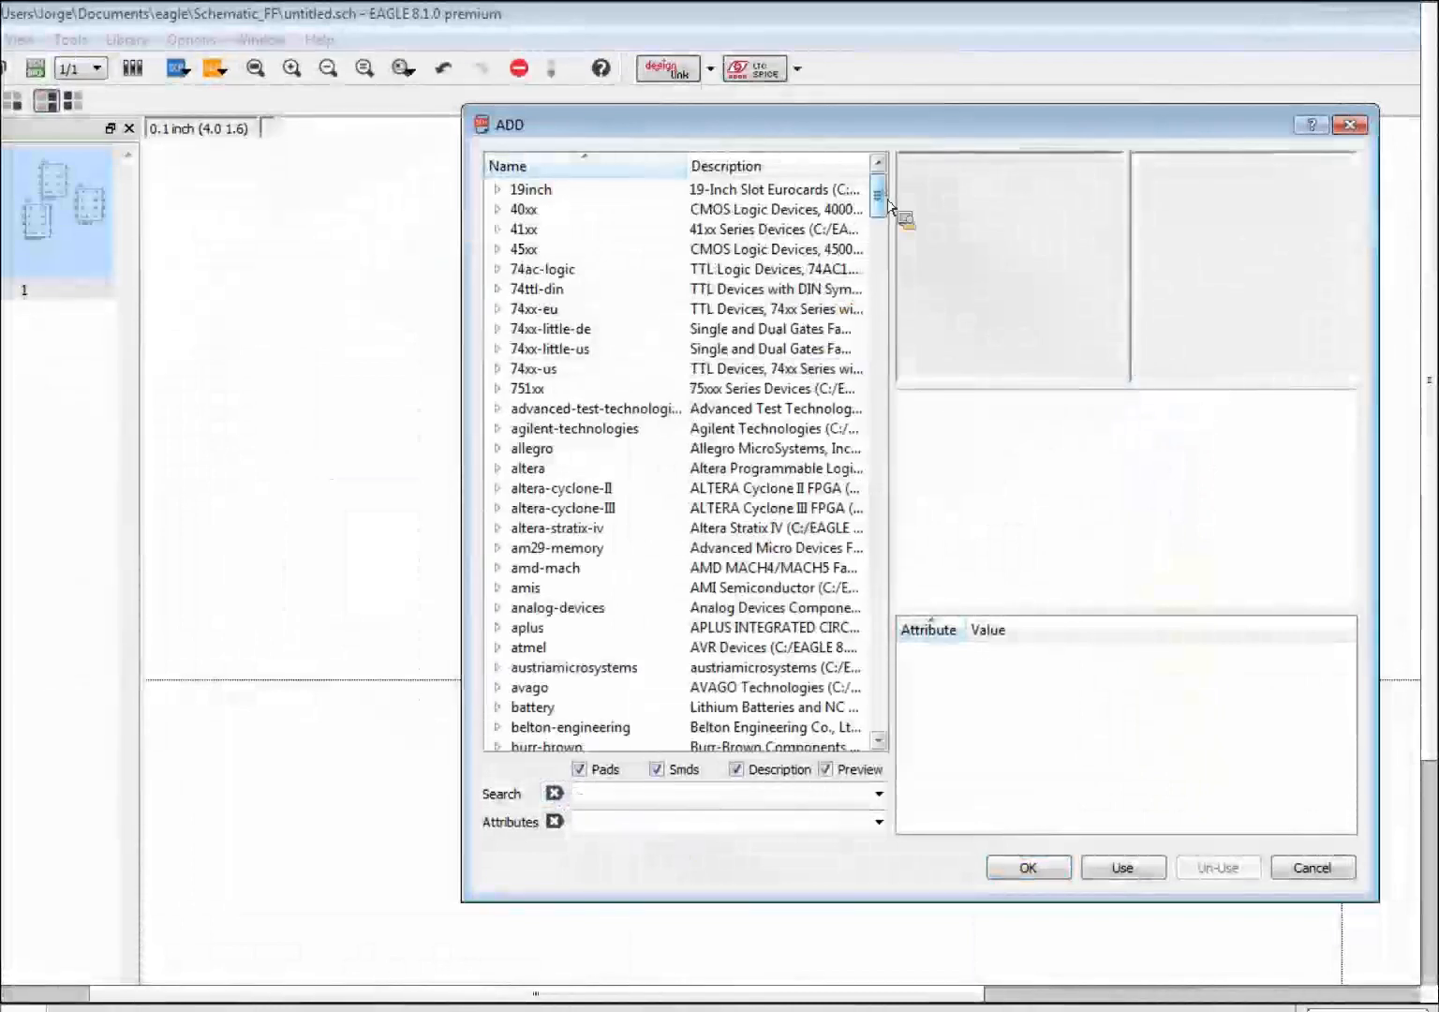
pyautogui.scroll(-2, 888, 211)
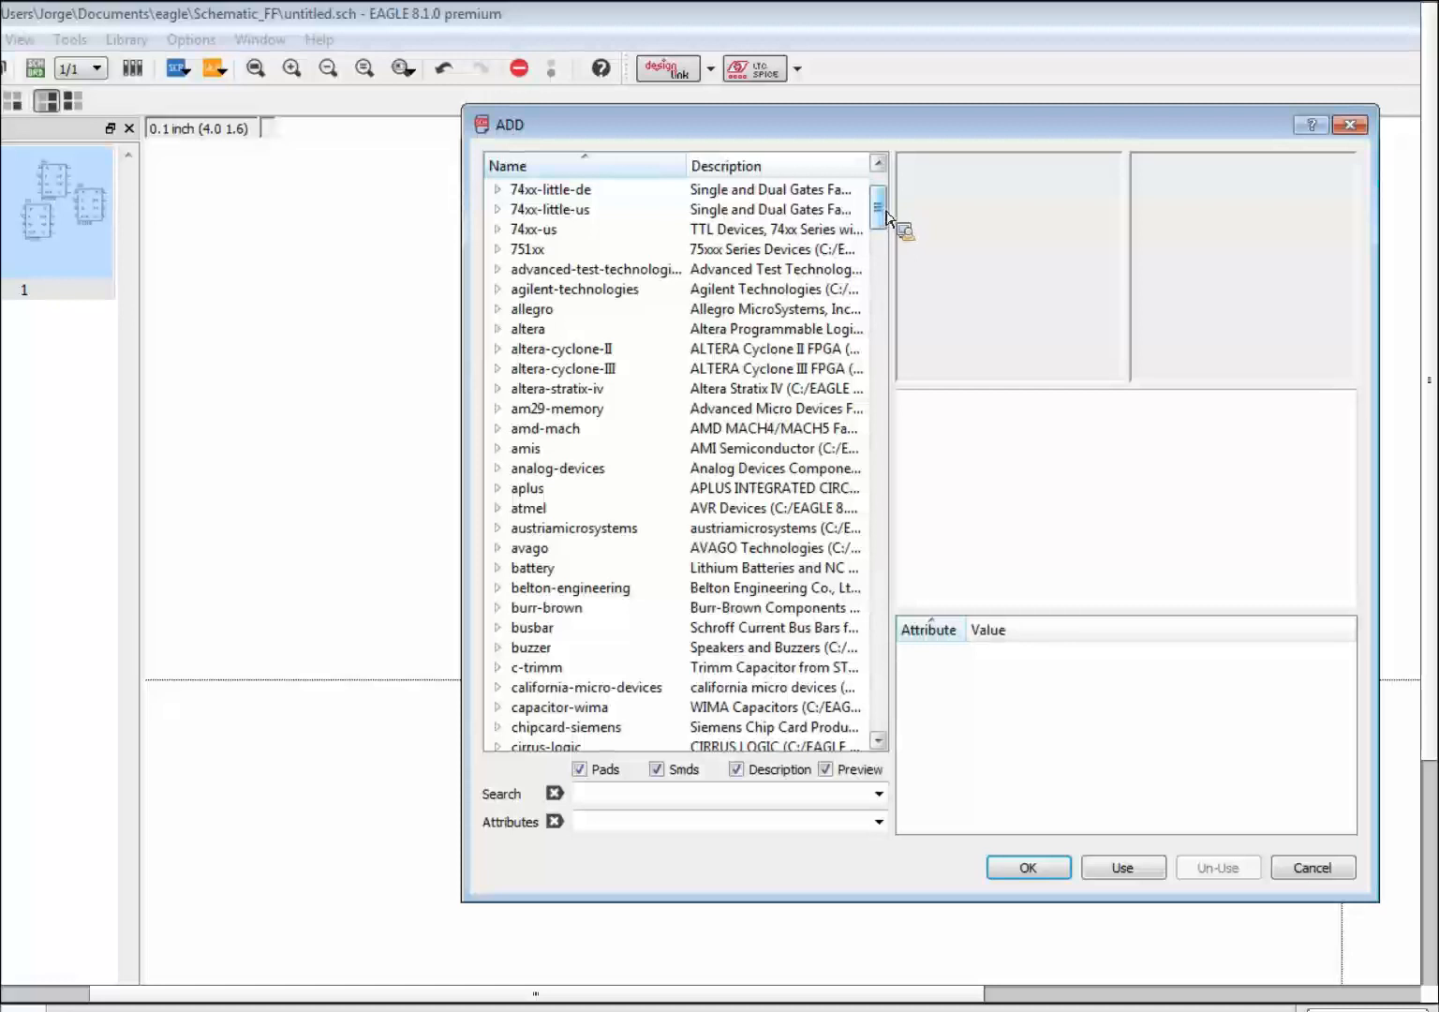
pyautogui.scroll(-20, 890, 225)
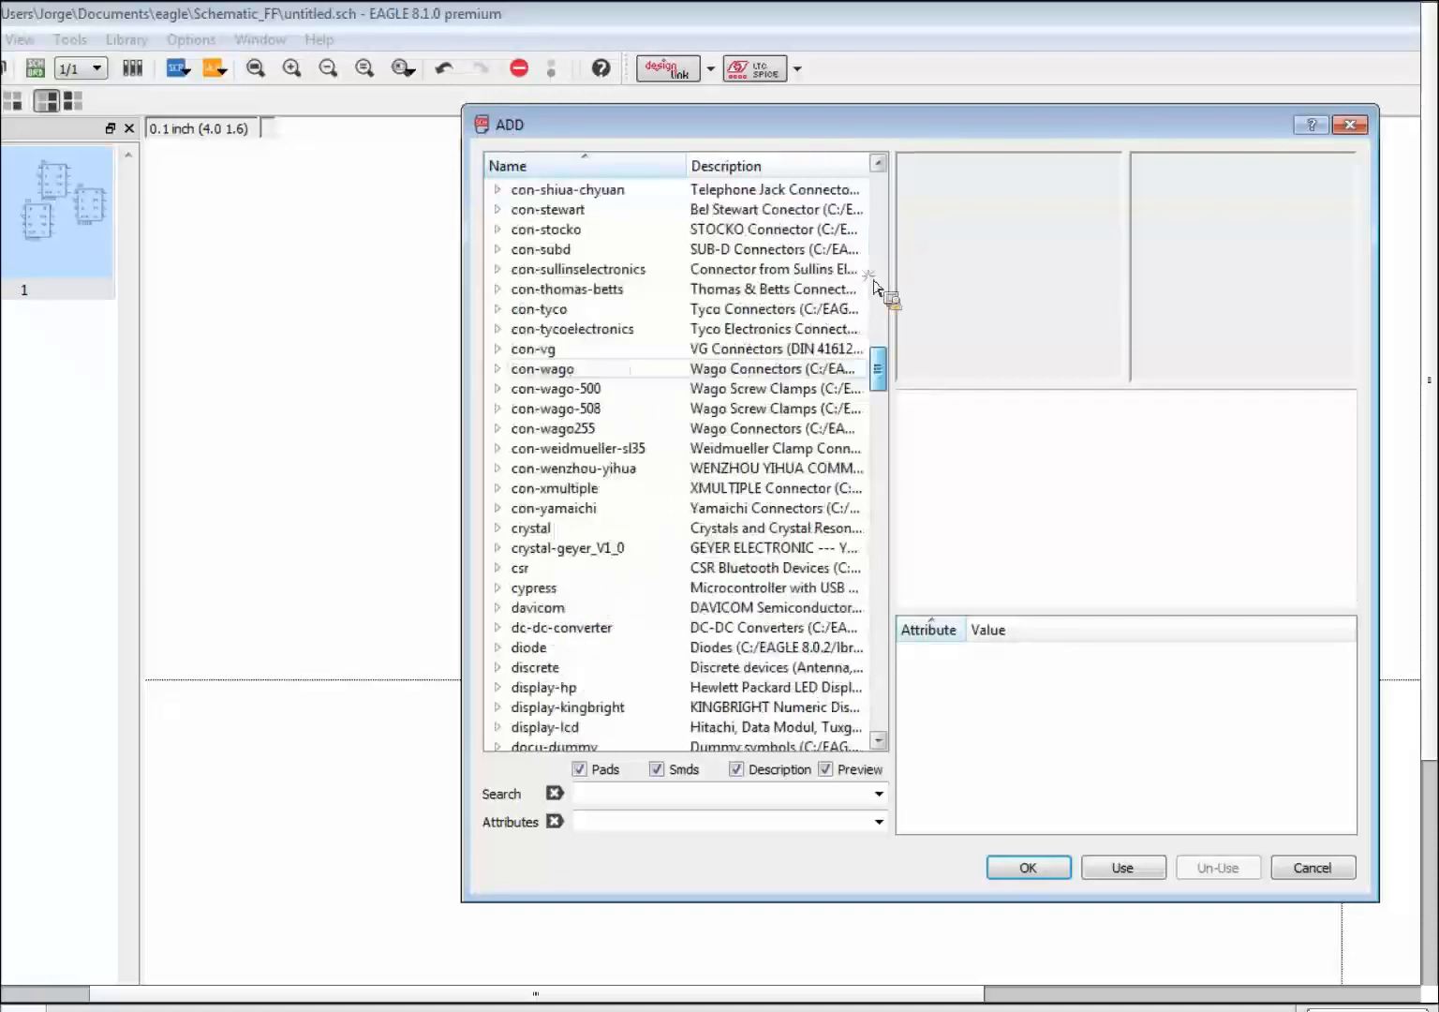
pyautogui.scroll(-9, 869, 309)
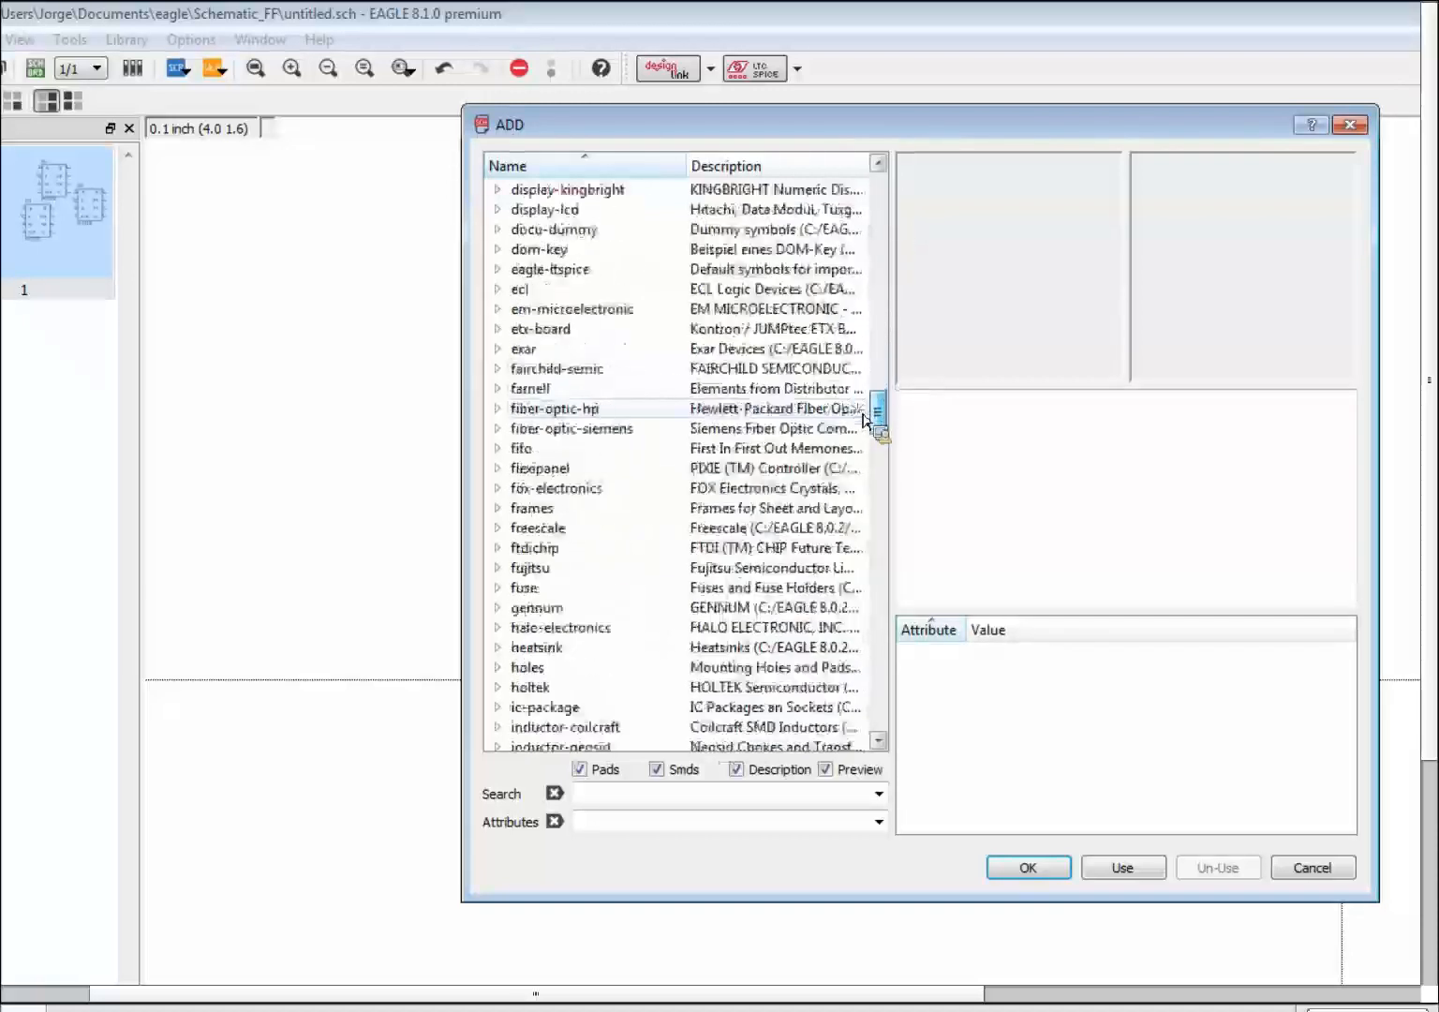
pyautogui.doubleClick(518, 509)
# Step: Preview several sheet frames in the frames library, including A3L-LOC, A4-35SC and A4L-LOC
pyautogui.click(577, 214)
pyautogui.click(581, 249)
pyautogui.click(578, 287)
pyautogui.click(586, 328)
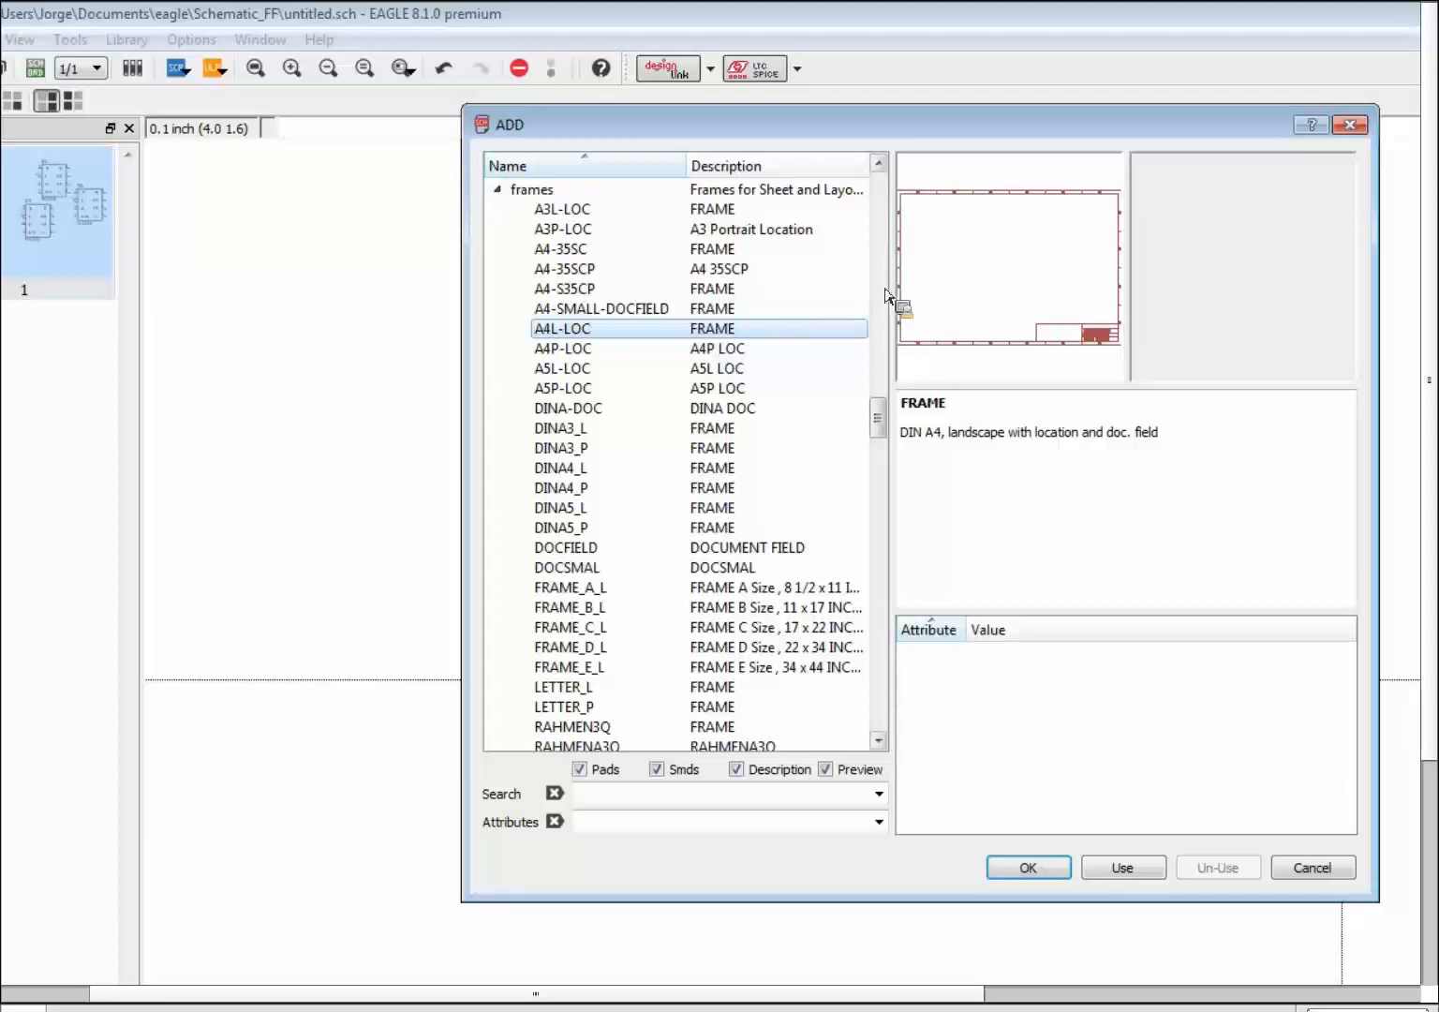
# Step: Select the LETTER_L frame and place it with its lower-left corner on the sheet origin, ending the placement
pyautogui.moveTo(878, 419); pyautogui.dragTo(881, 442)
pyautogui.click(644, 449)
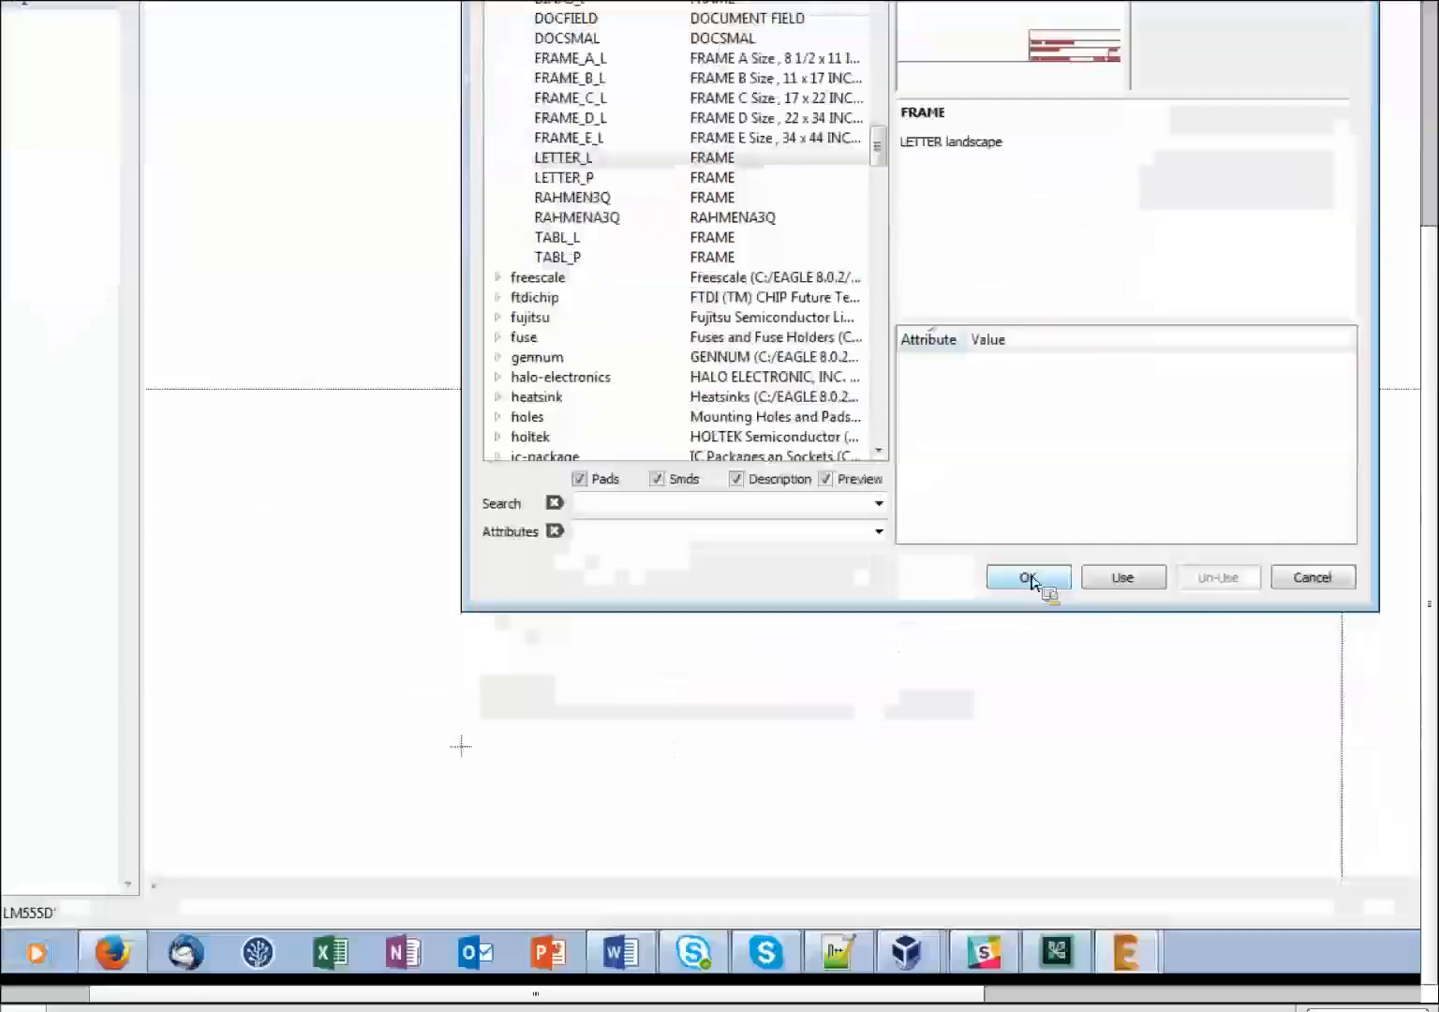
pyautogui.click(1029, 868)
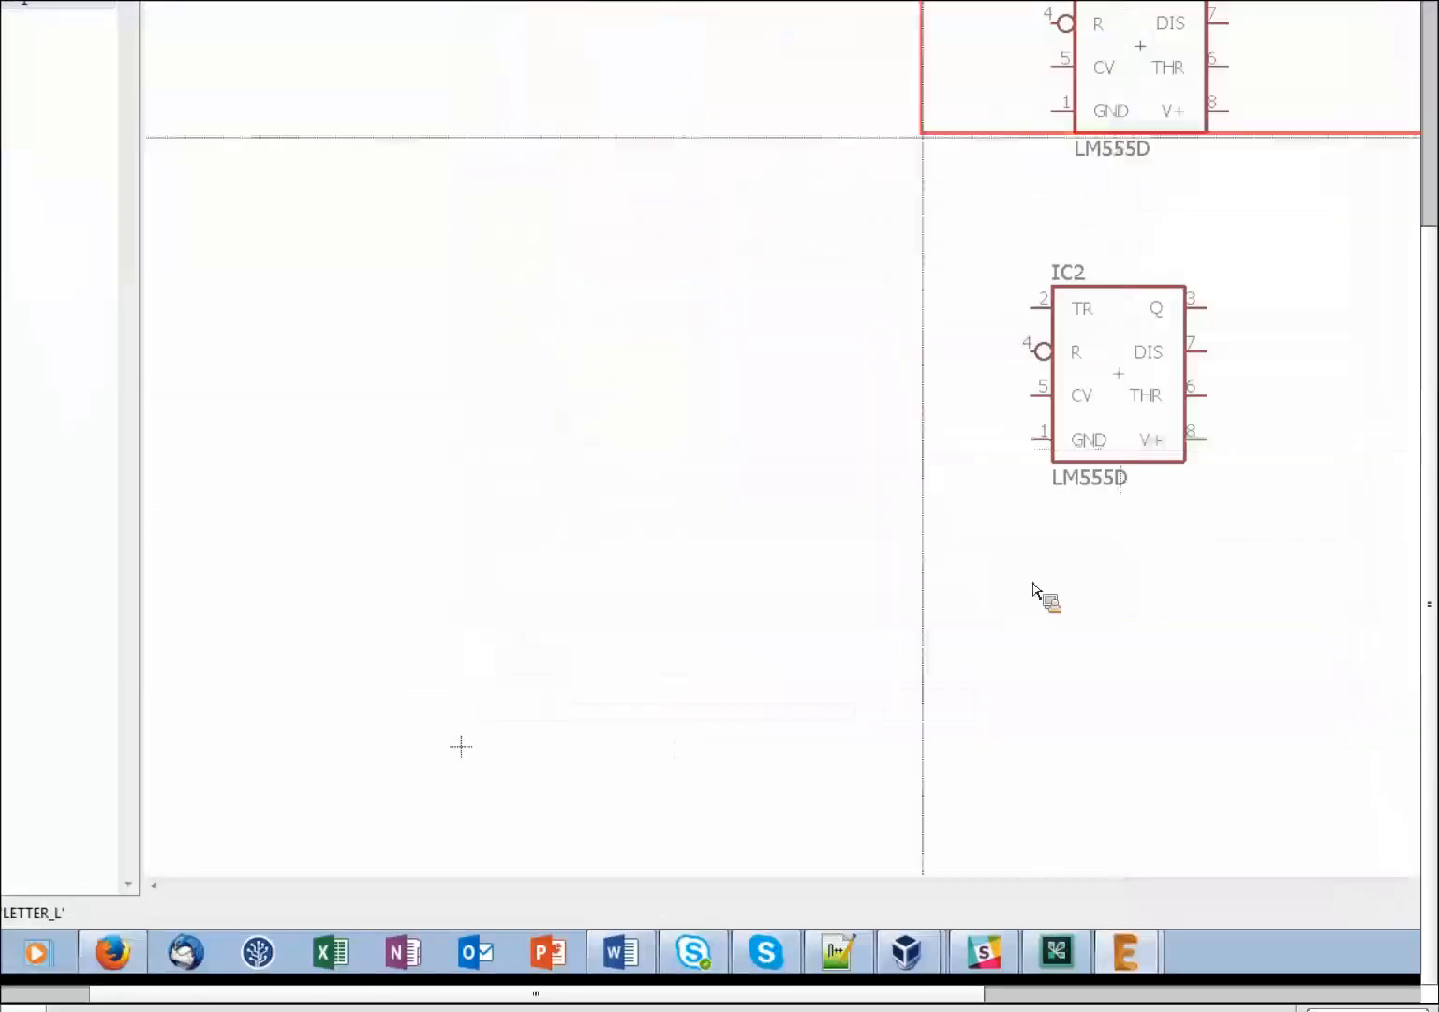
pyautogui.click(461, 745)
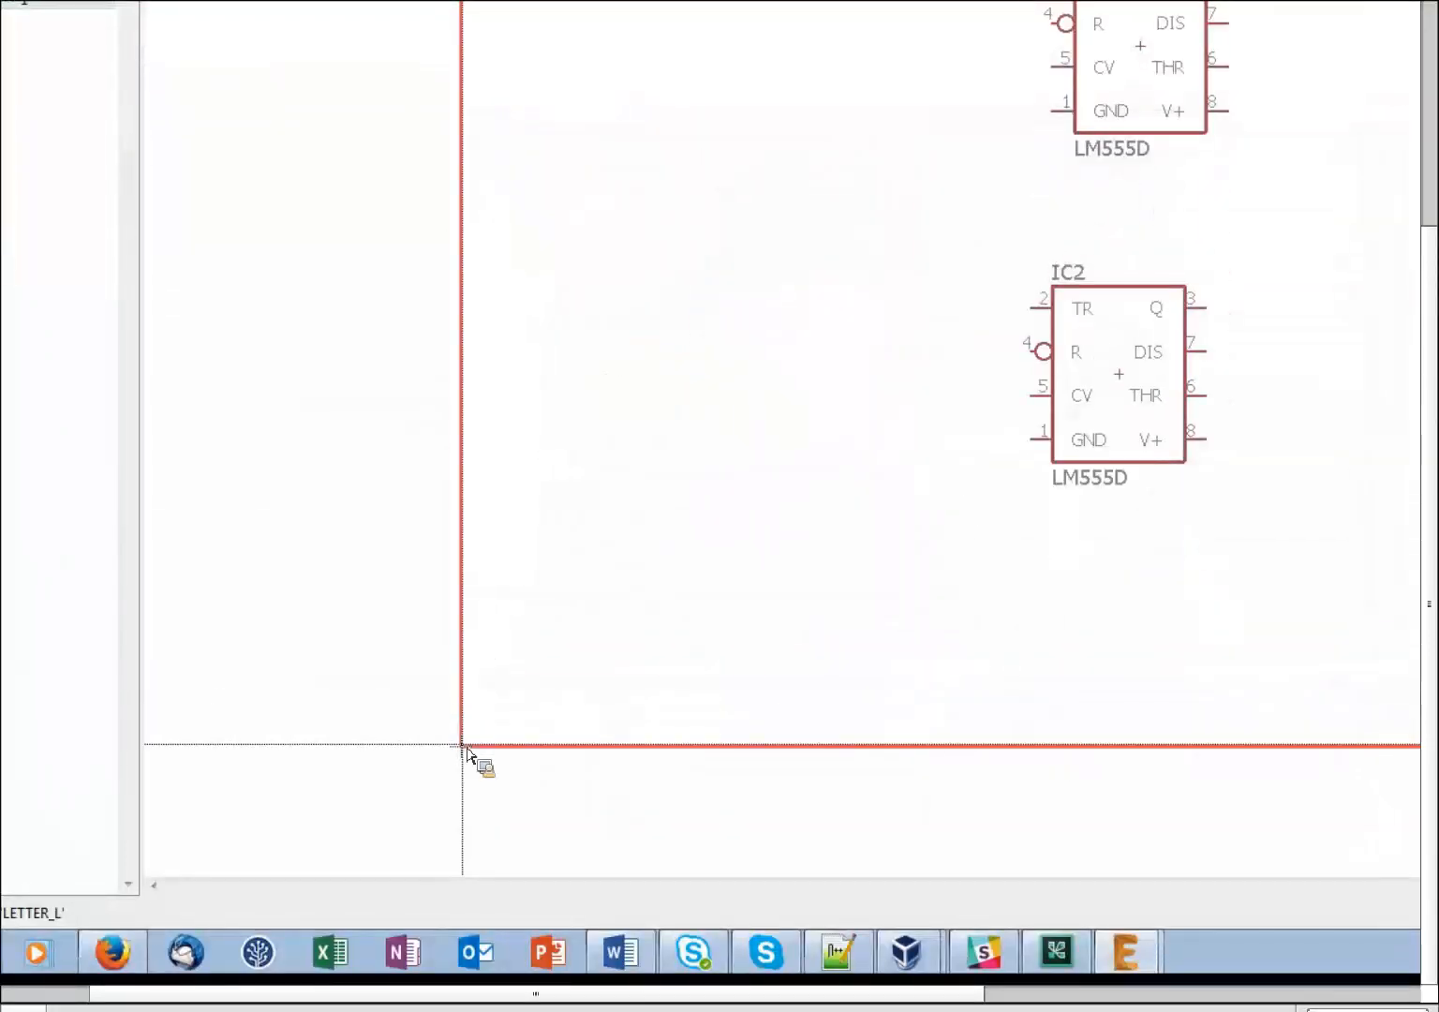
pyautogui.scroll(-5, 461, 745)
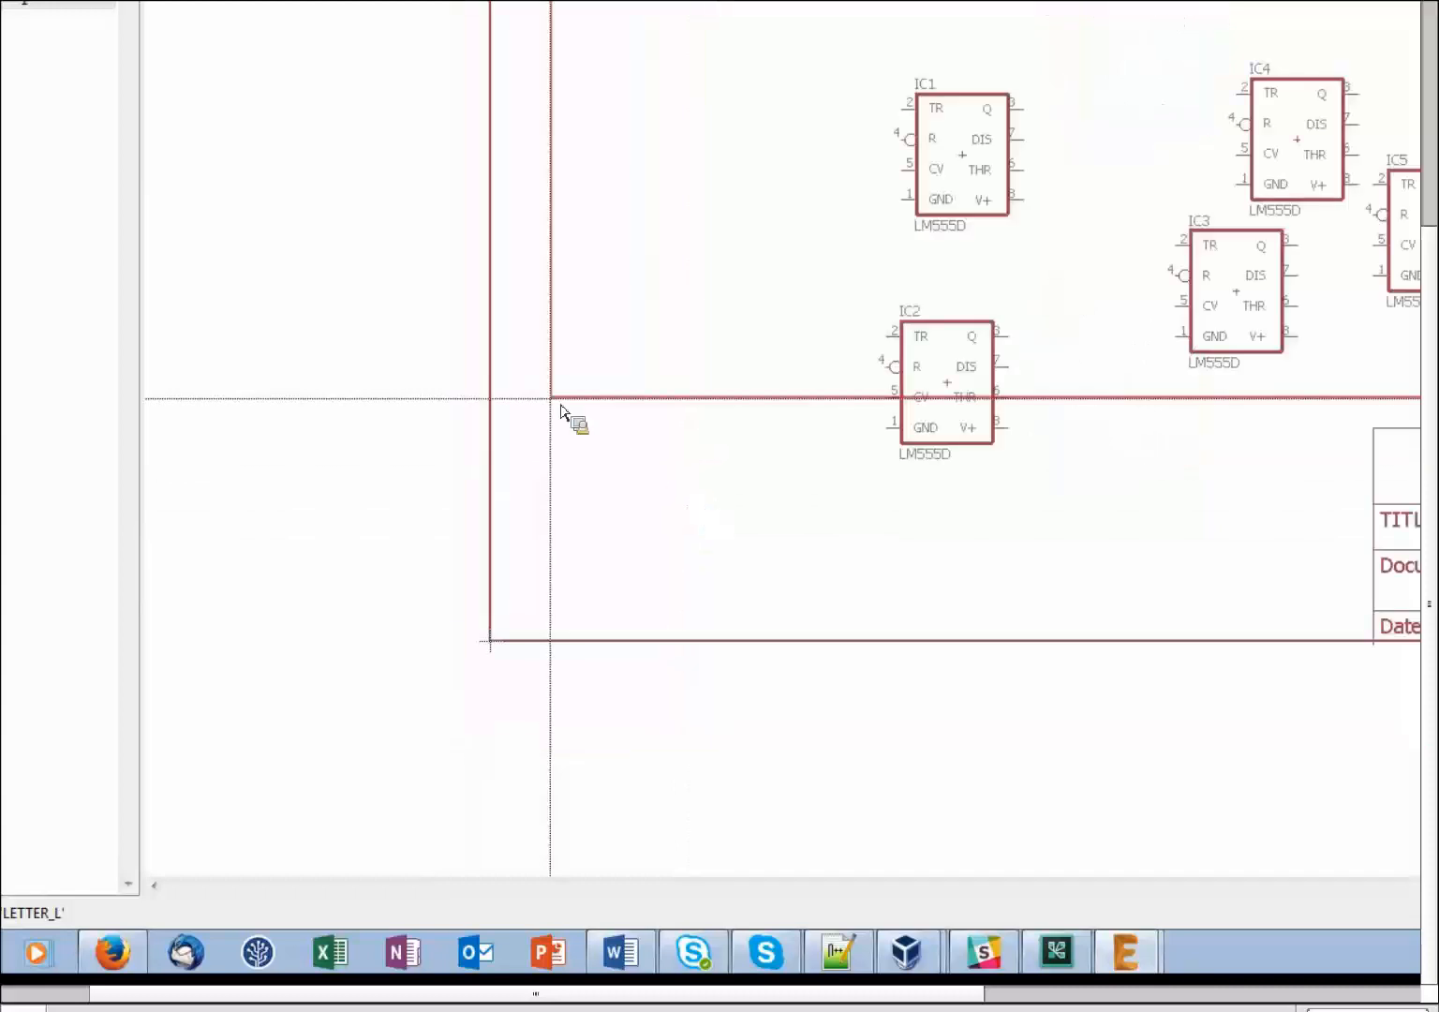
pyautogui.scroll(3, 525, 412)
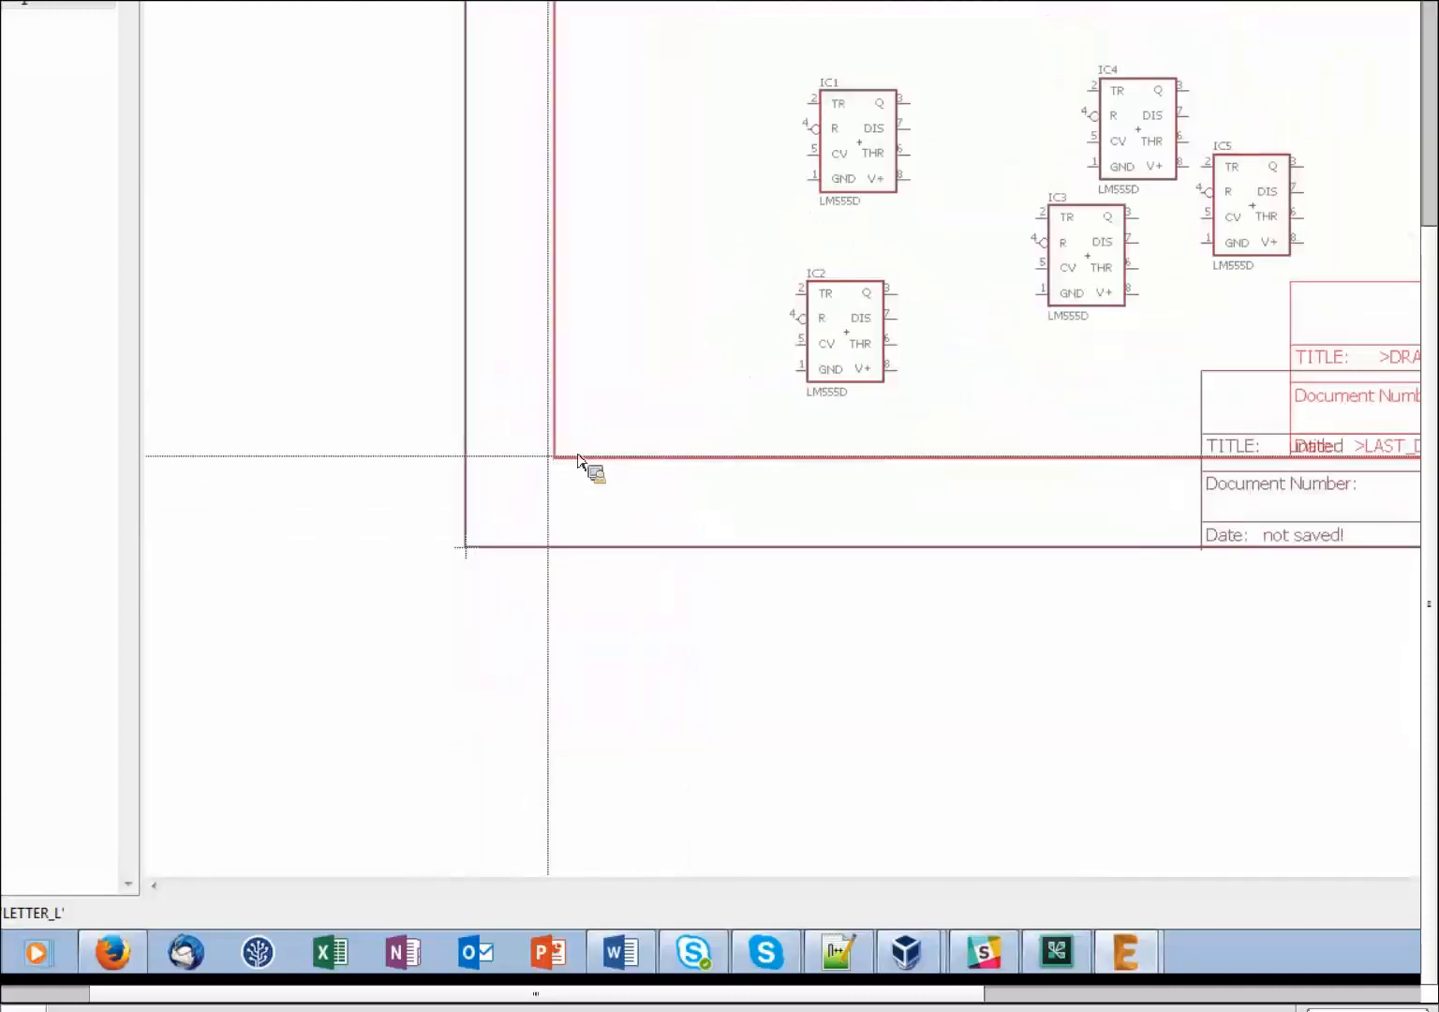
pyautogui.press('Escape')
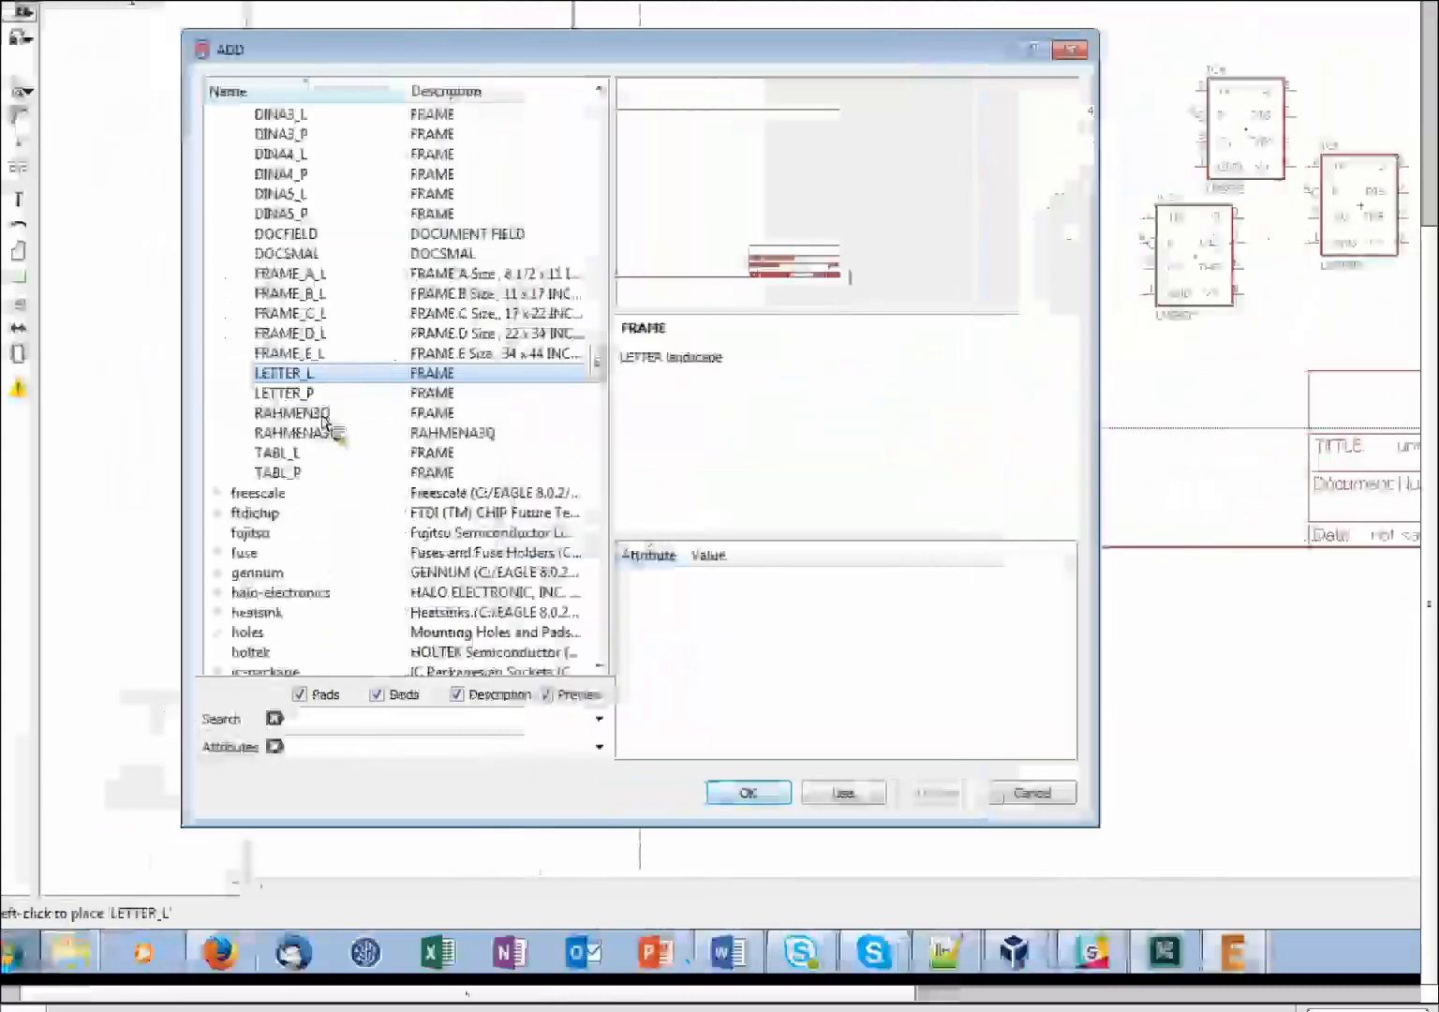
# Step: Expand the rcl library and its C-US capacitor entry with the American symbol
pyautogui.moveTo(597, 376); pyautogui.dragTo(637, 546)
pyautogui.click(249, 315)
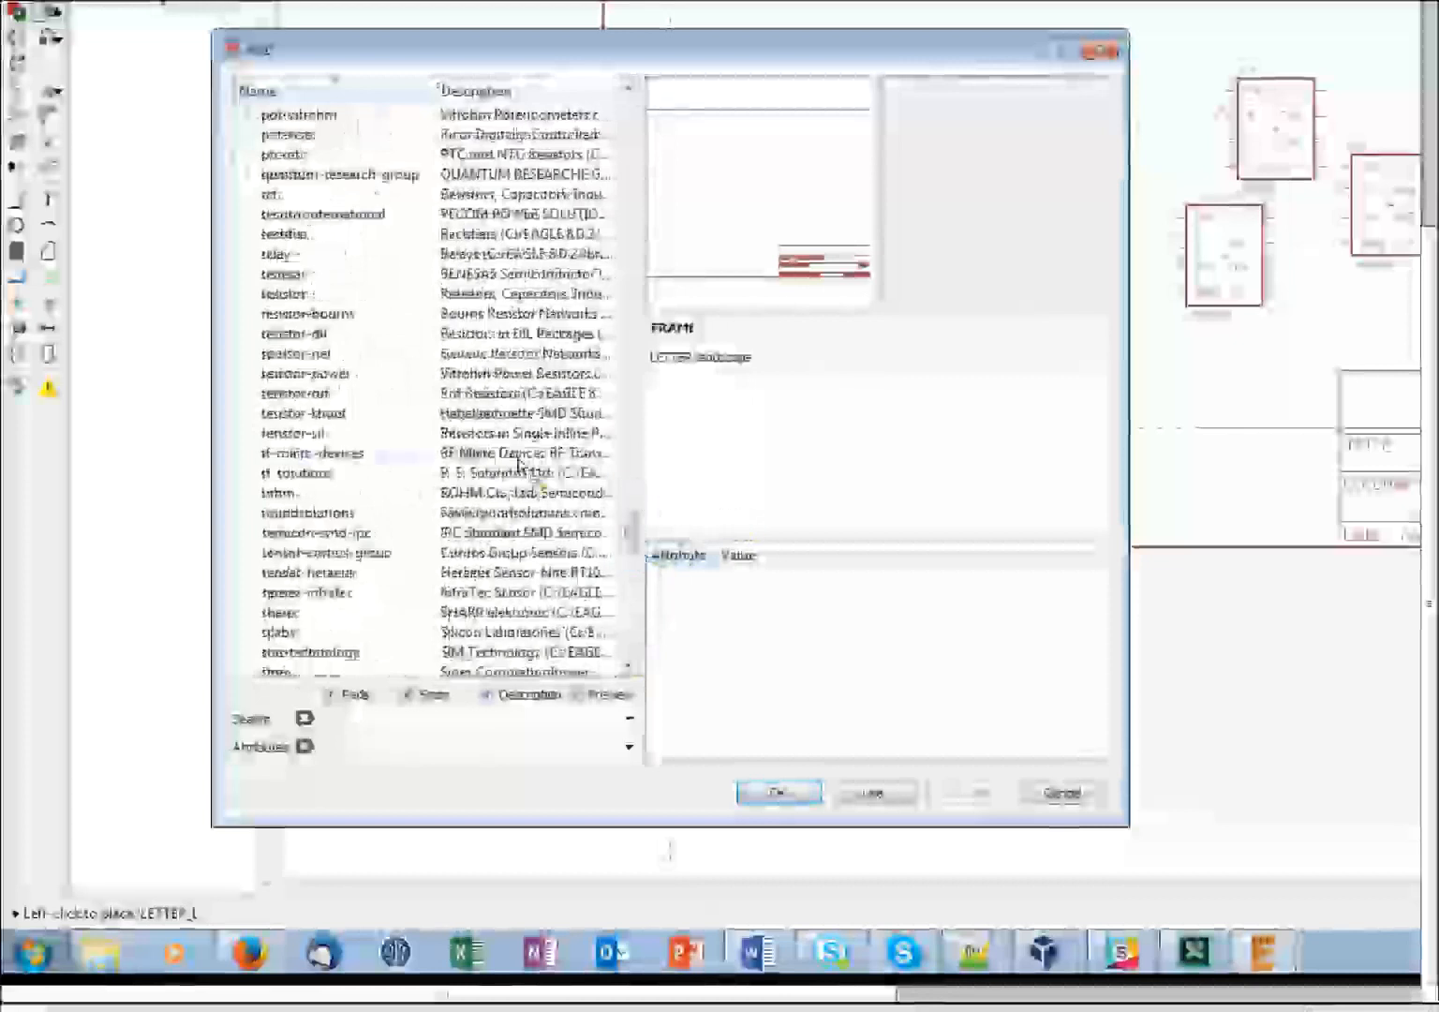
pyautogui.click(248, 195)
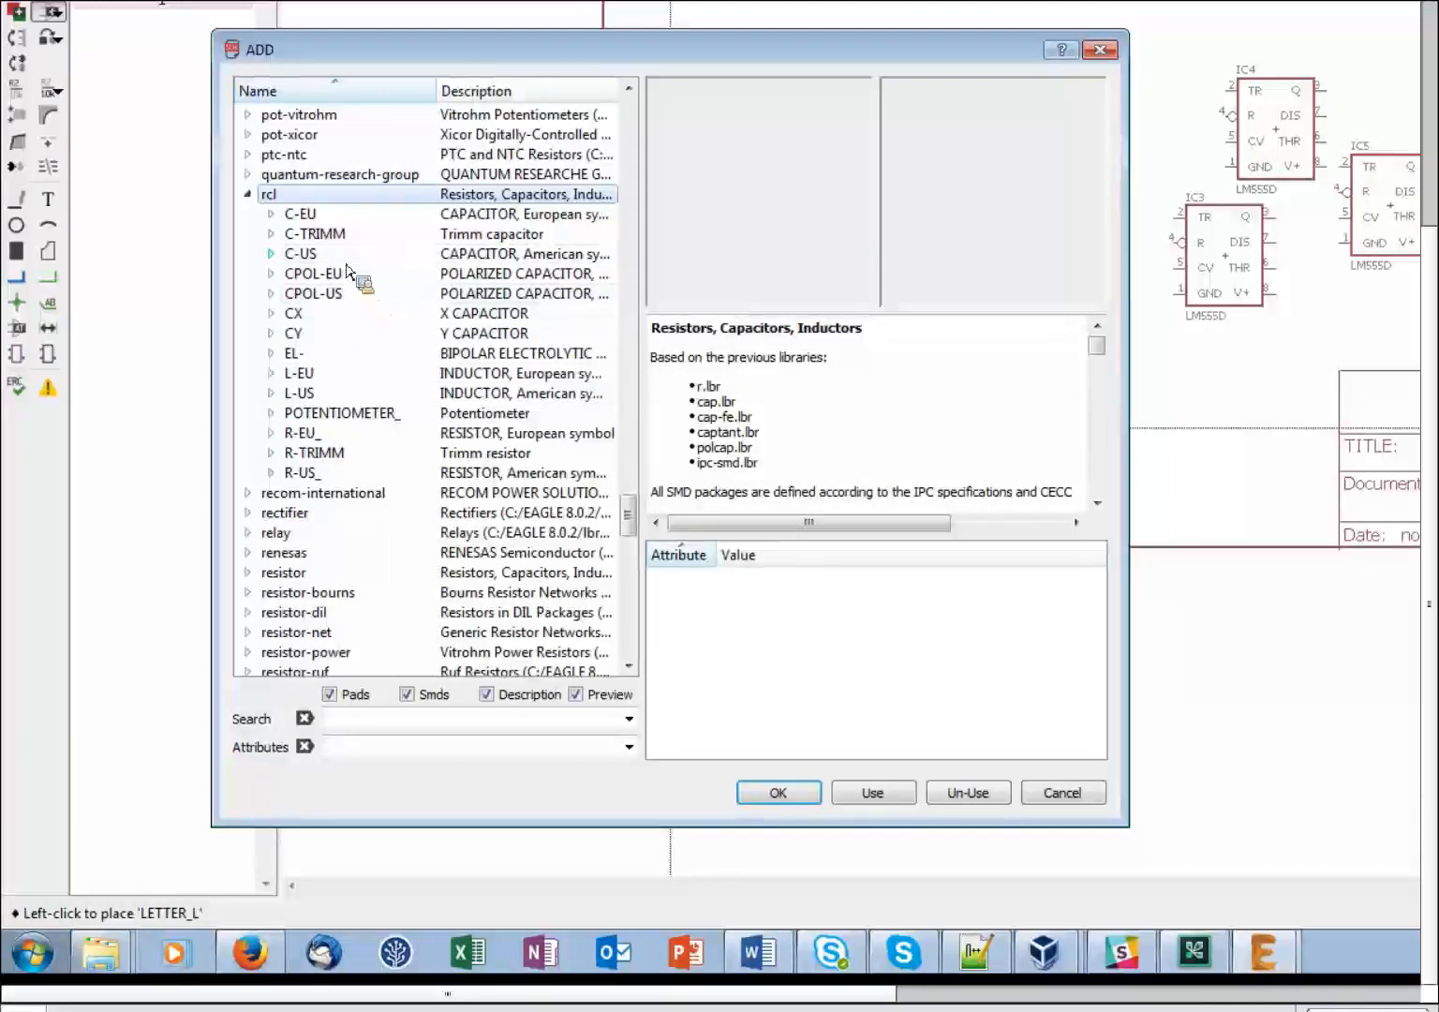
pyautogui.click(273, 255)
# Step: Preview the capacitor variants C-US025-024X044 and the one in package C025_050-055X075, and select C-USC0805
pyautogui.click(399, 139)
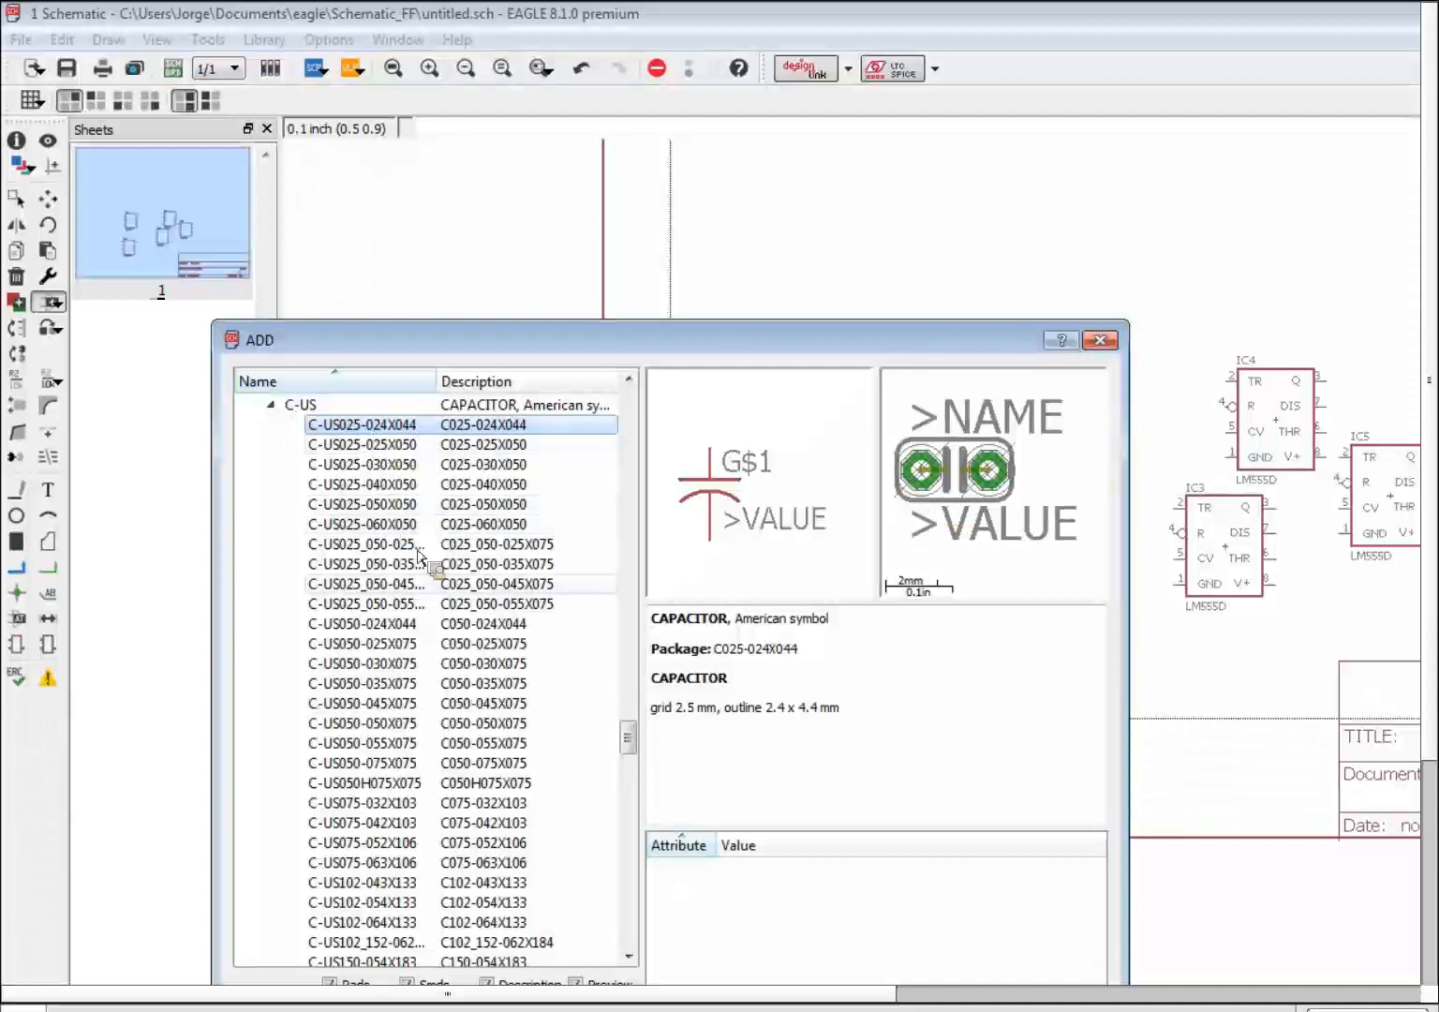
pyautogui.click(409, 605)
pyautogui.scroll(-15, 418, 600)
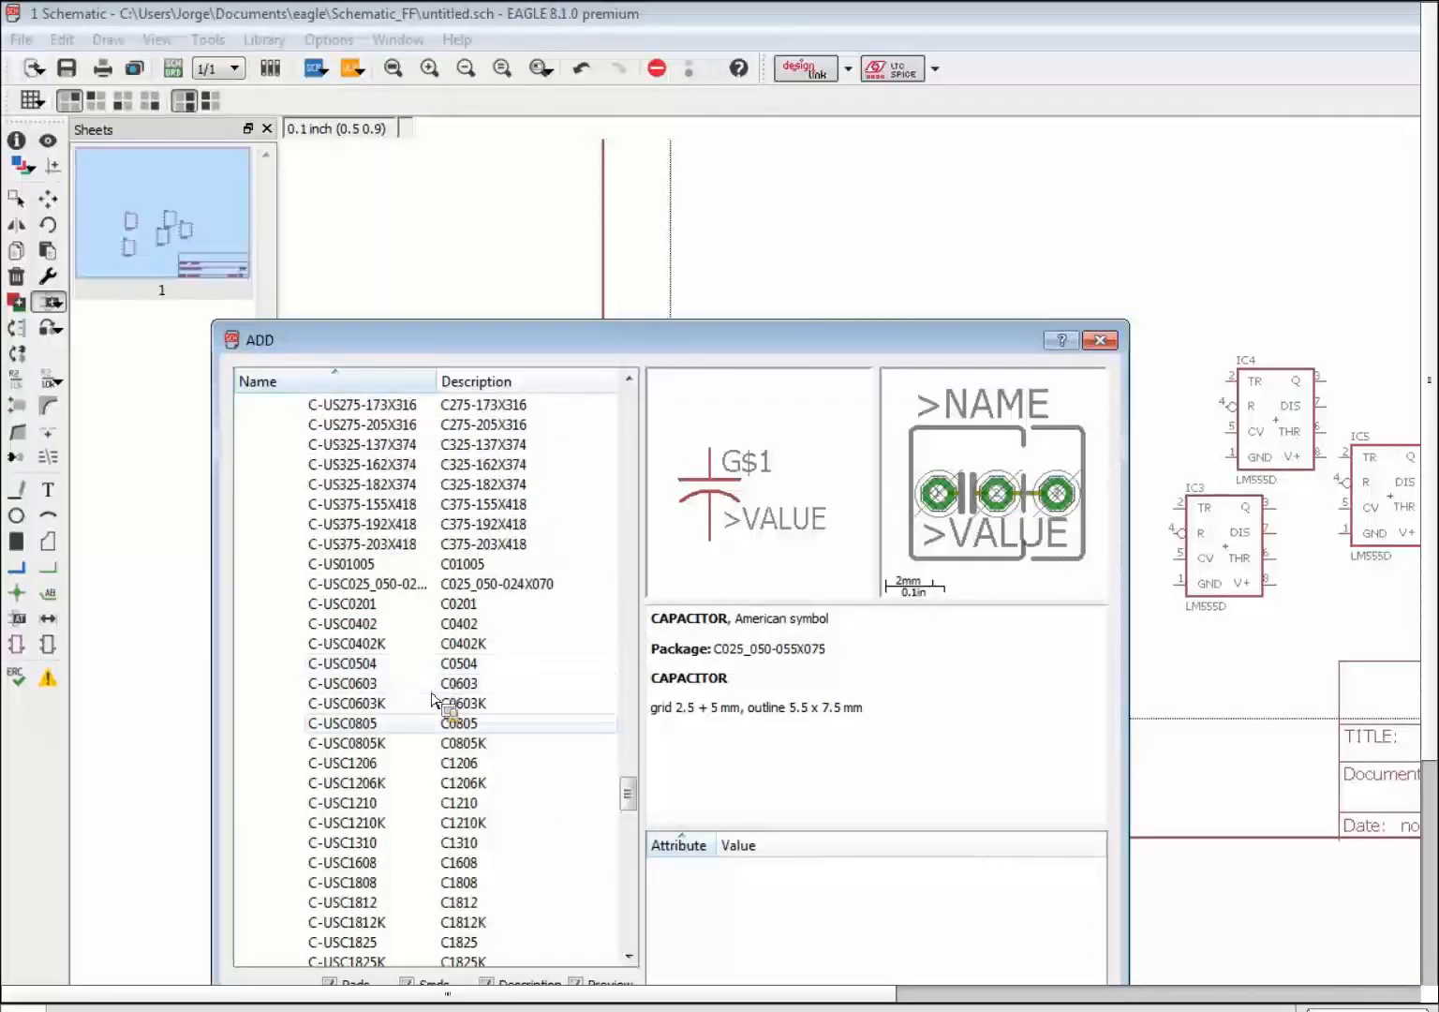
pyautogui.click(371, 723)
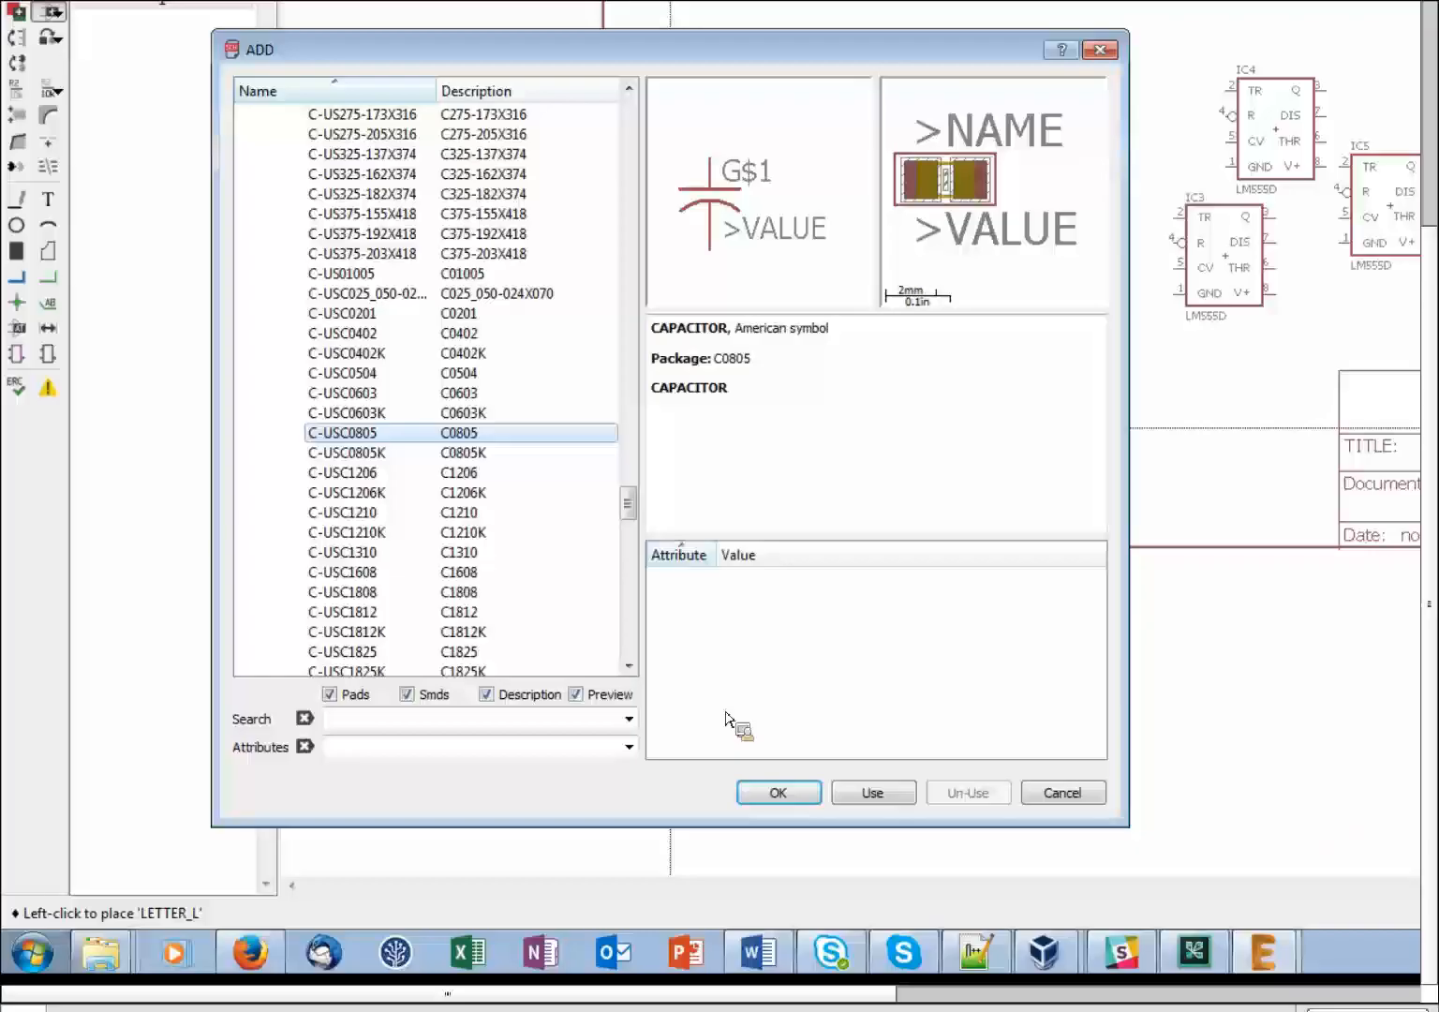
# Step: Place three C-USC0805 capacitors in a row above the timers inside the frame, ending the placement
pyautogui.click(780, 792)
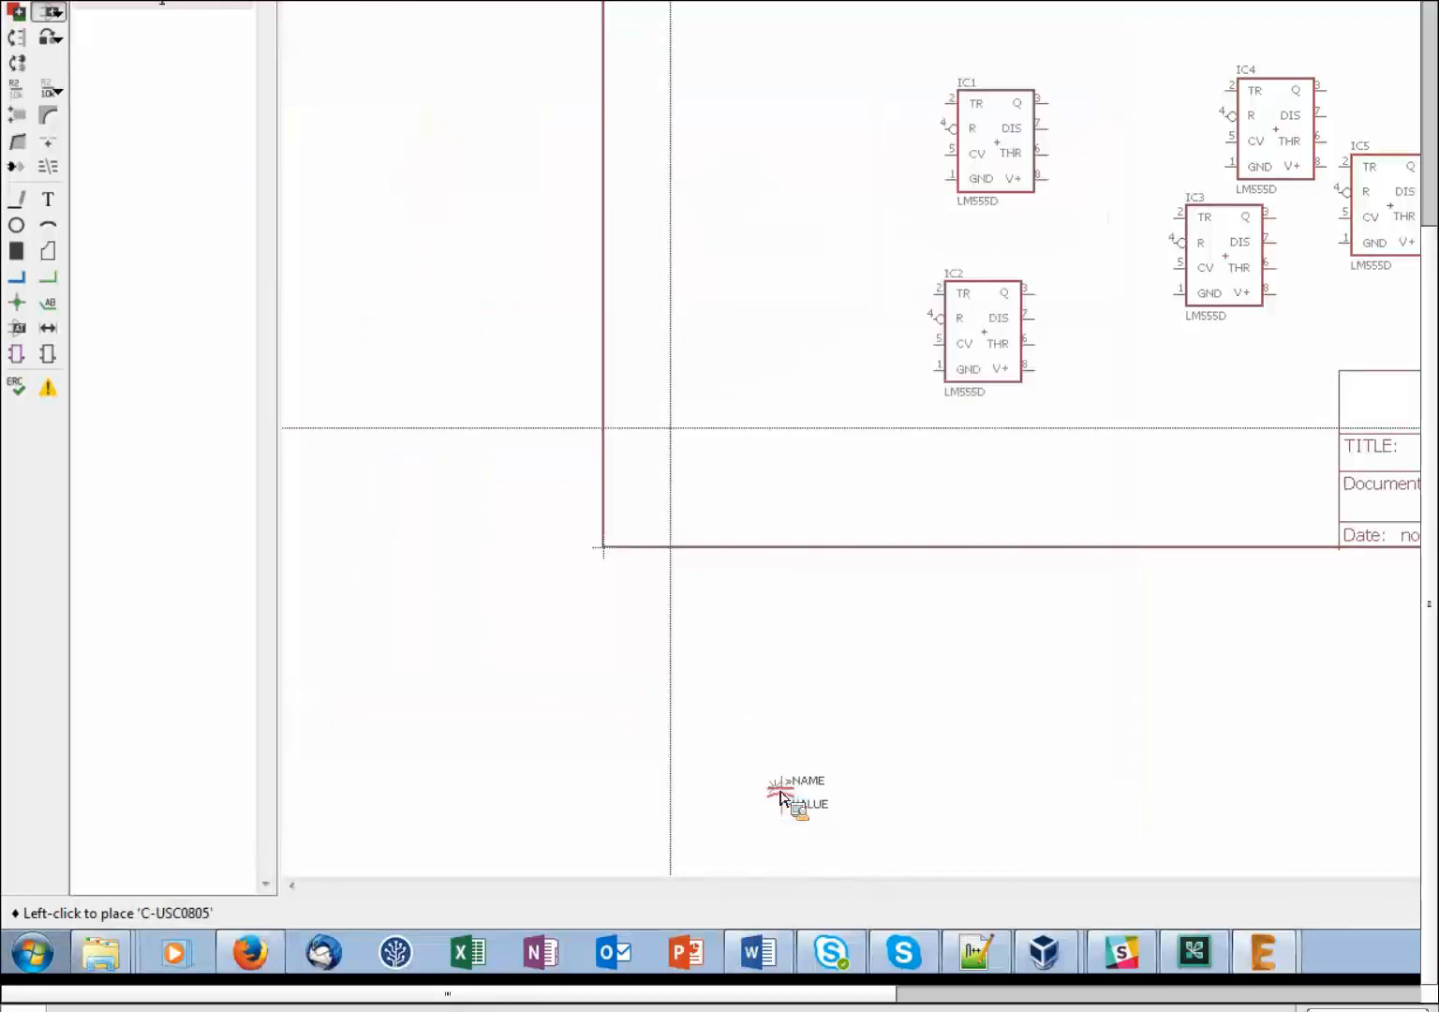
pyautogui.click(718, 2)
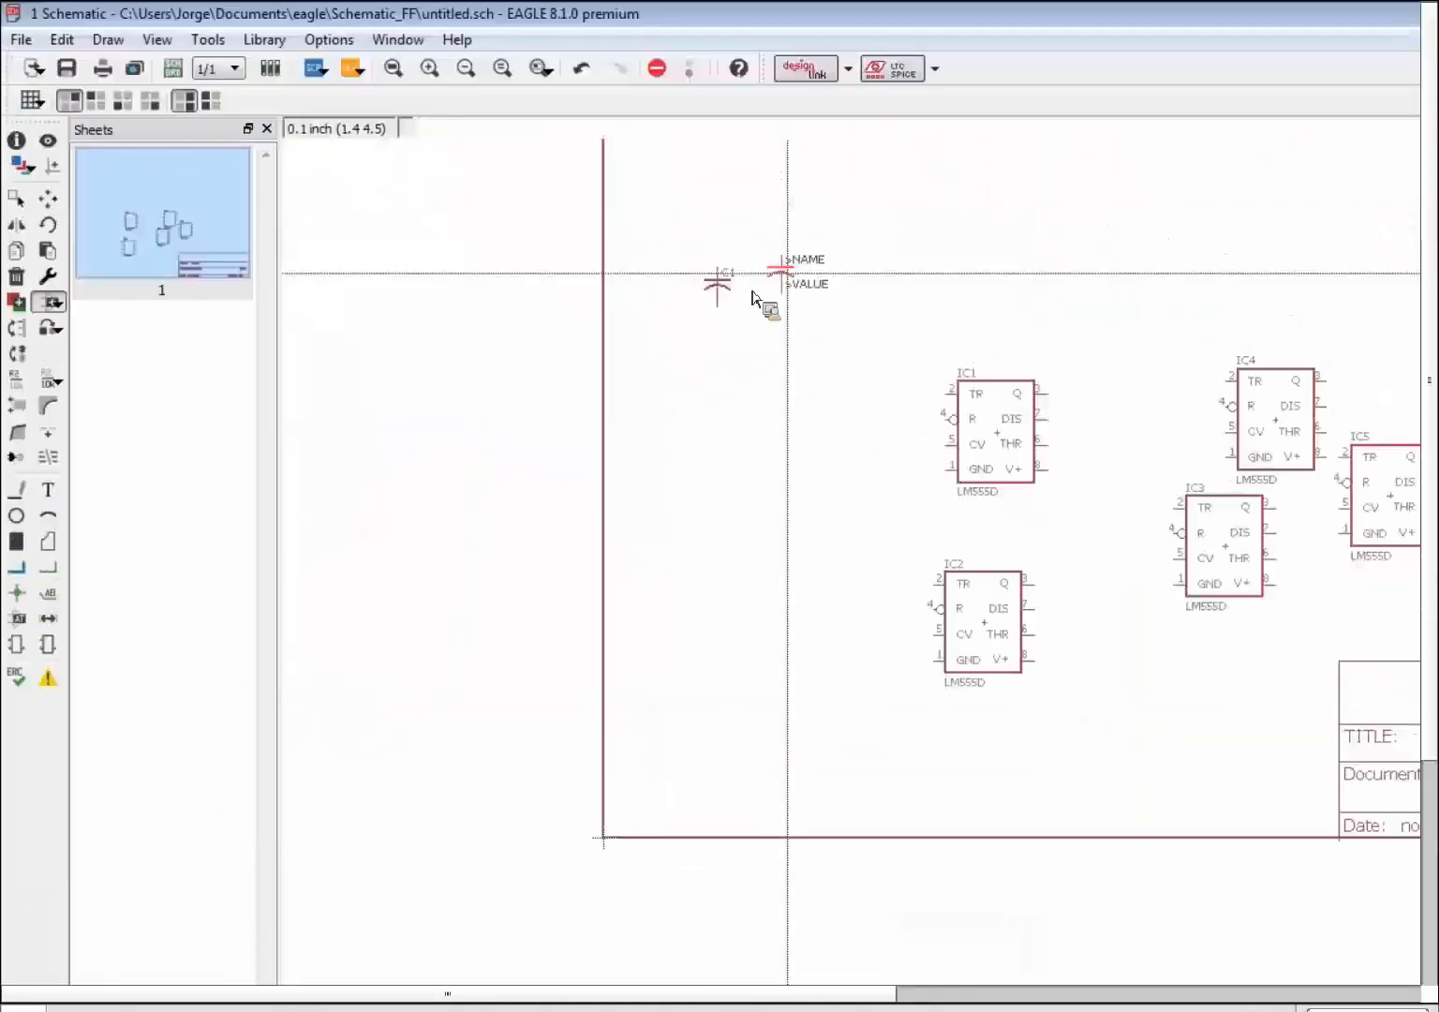
pyautogui.click(806, 286)
pyautogui.click(920, 286)
pyautogui.press('Escape')
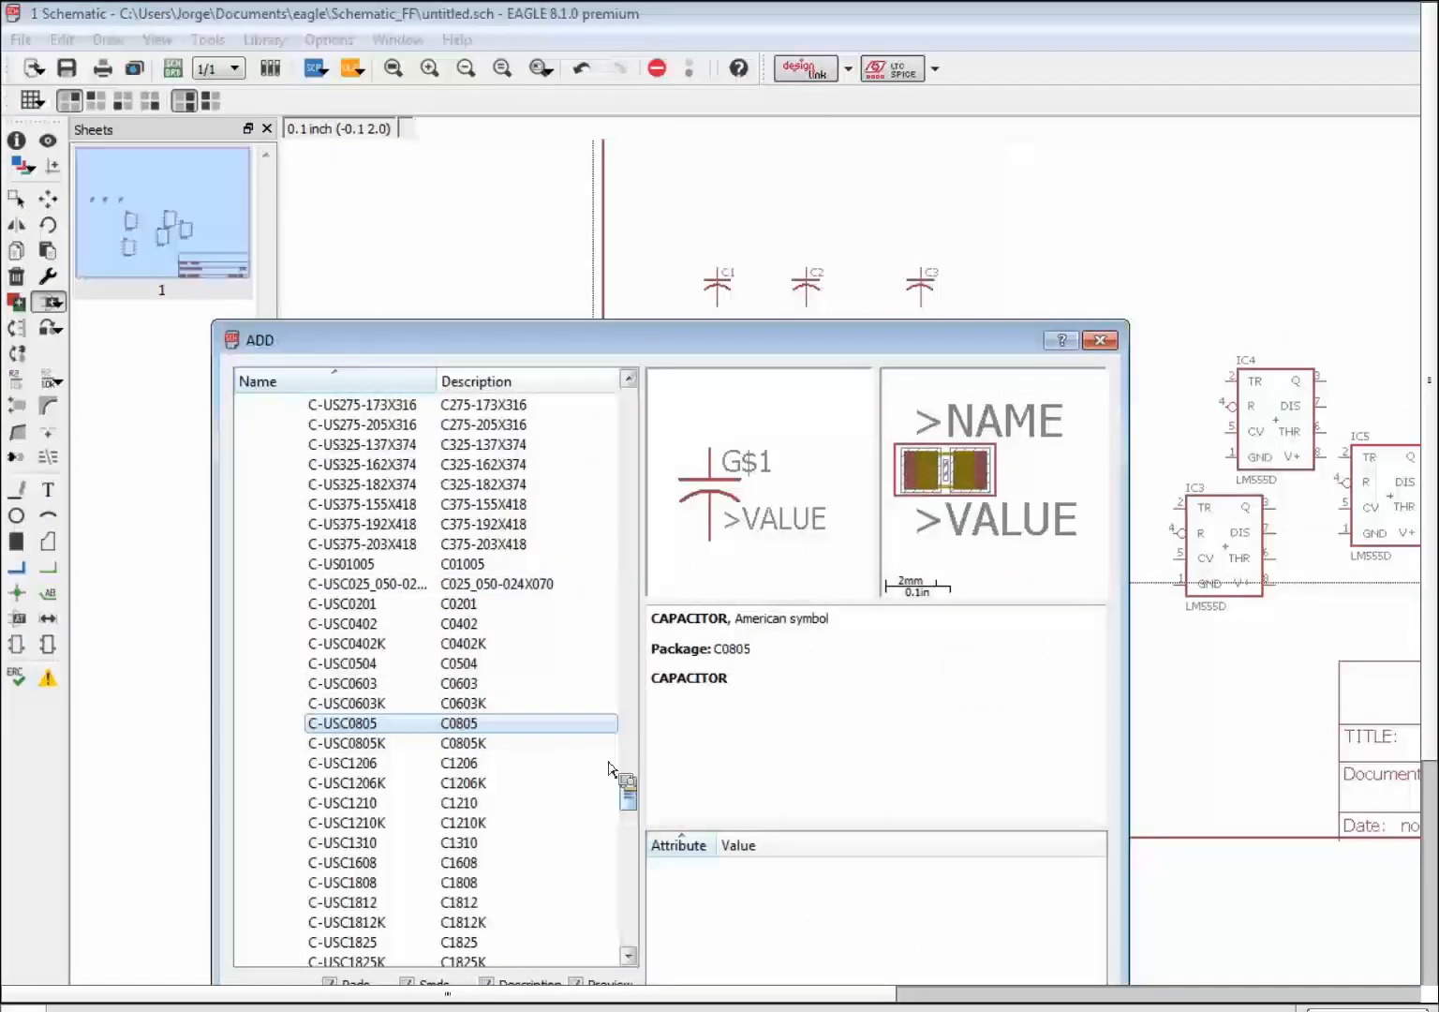
# Step: Collapse the C-US capacitor entry and expand the R-US_ resistor entry in the rcl library
pyautogui.moveTo(635, 787); pyautogui.dragTo(635, 731)
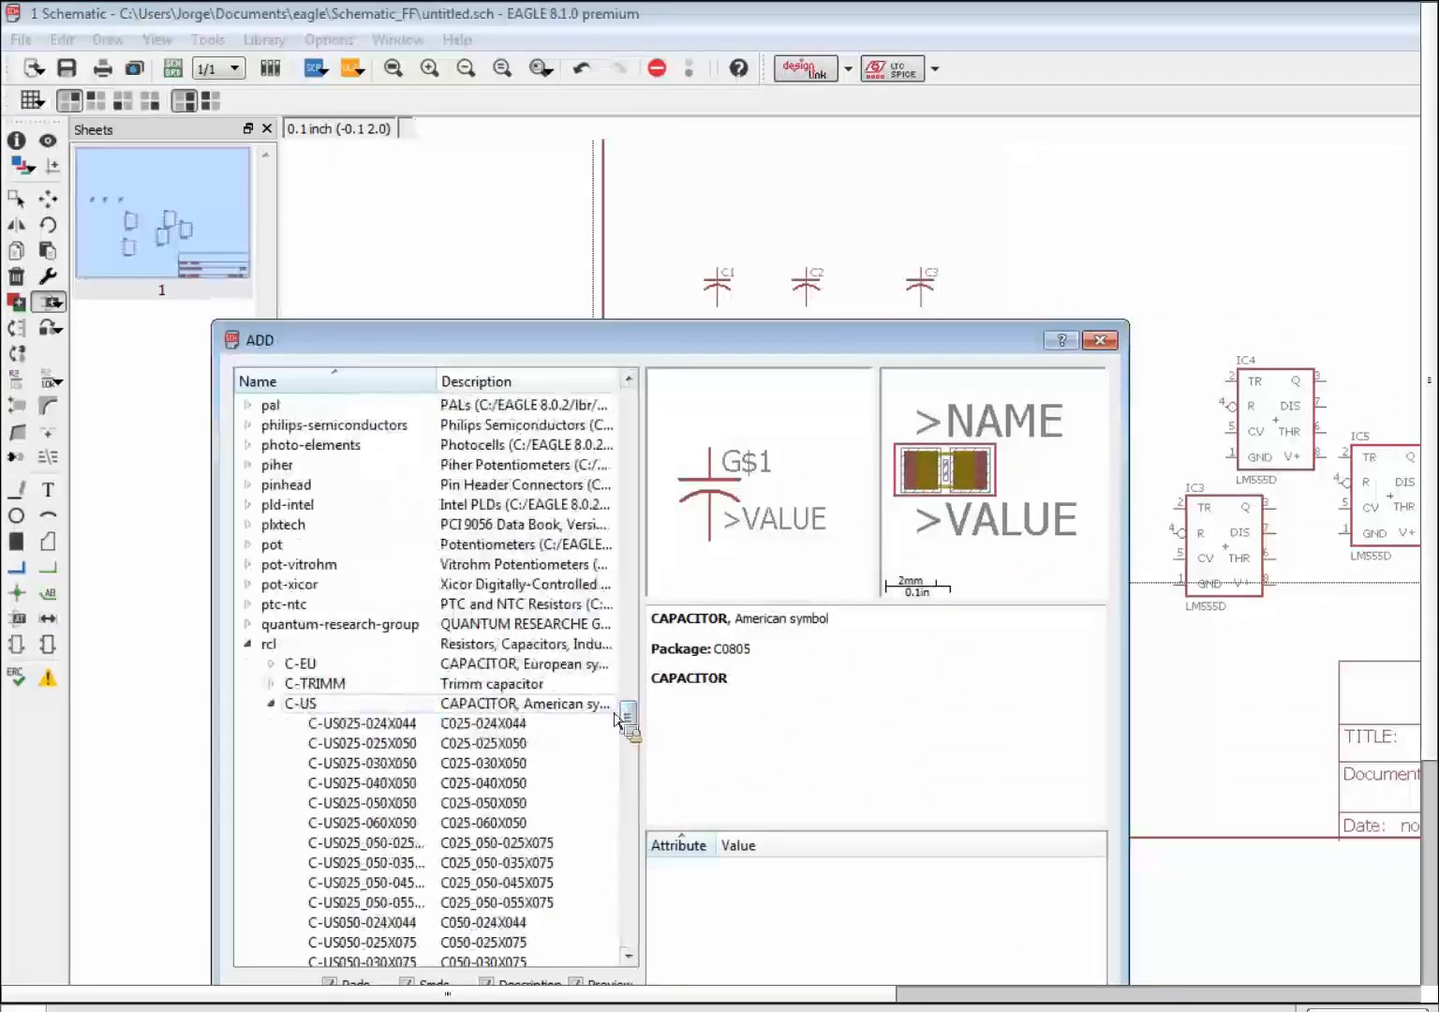
pyautogui.doubleClick(317, 712)
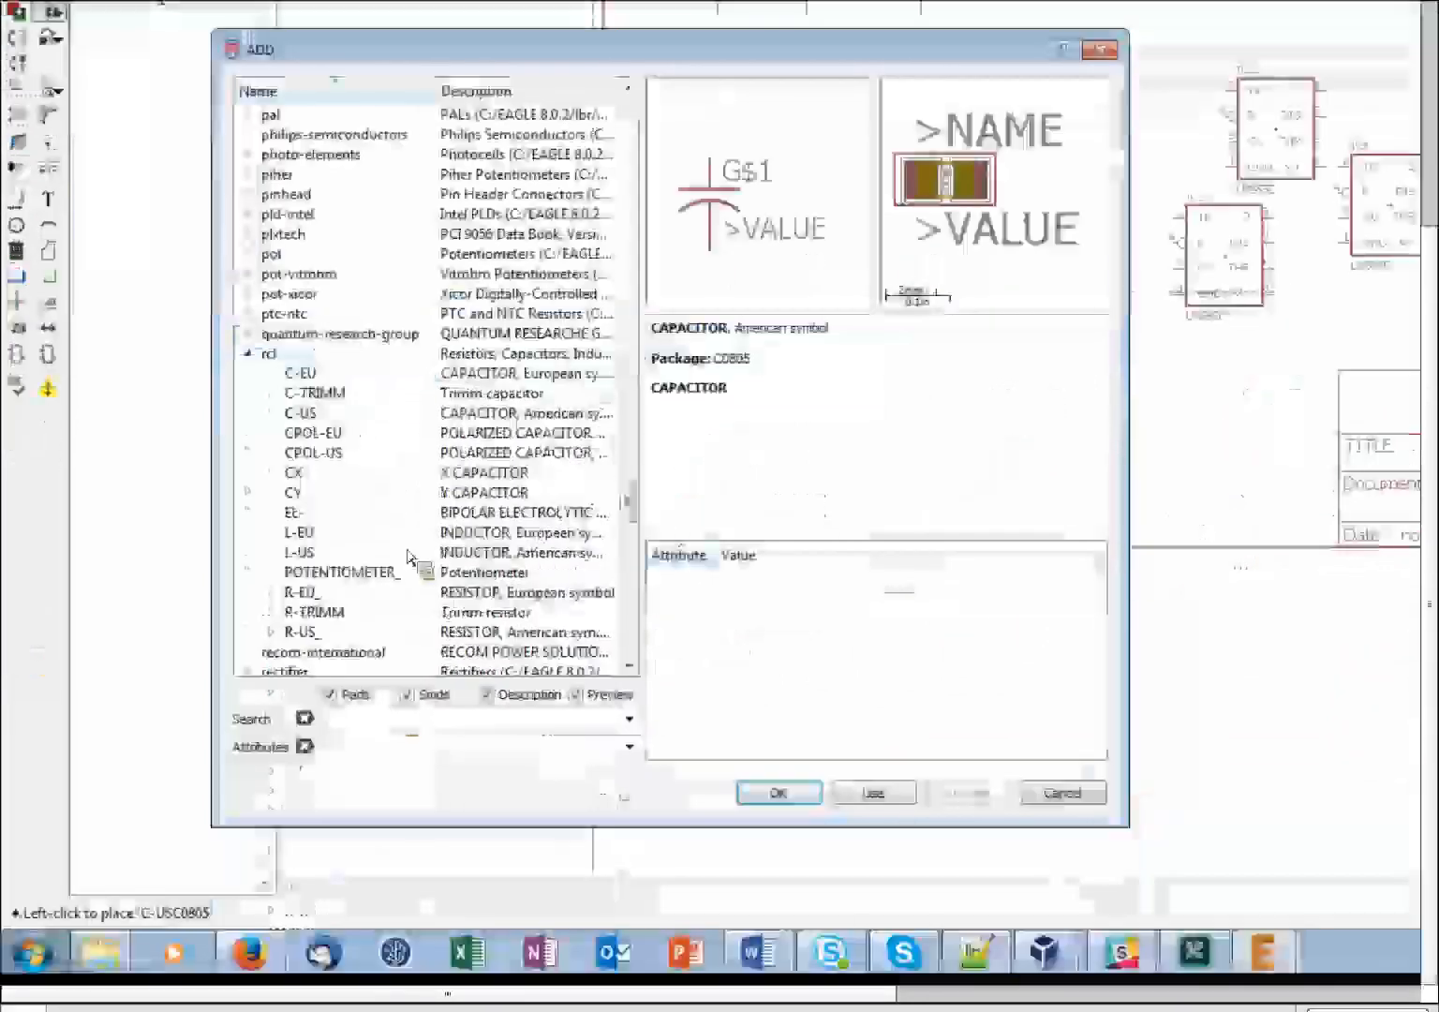
pyautogui.doubleClick(289, 922)
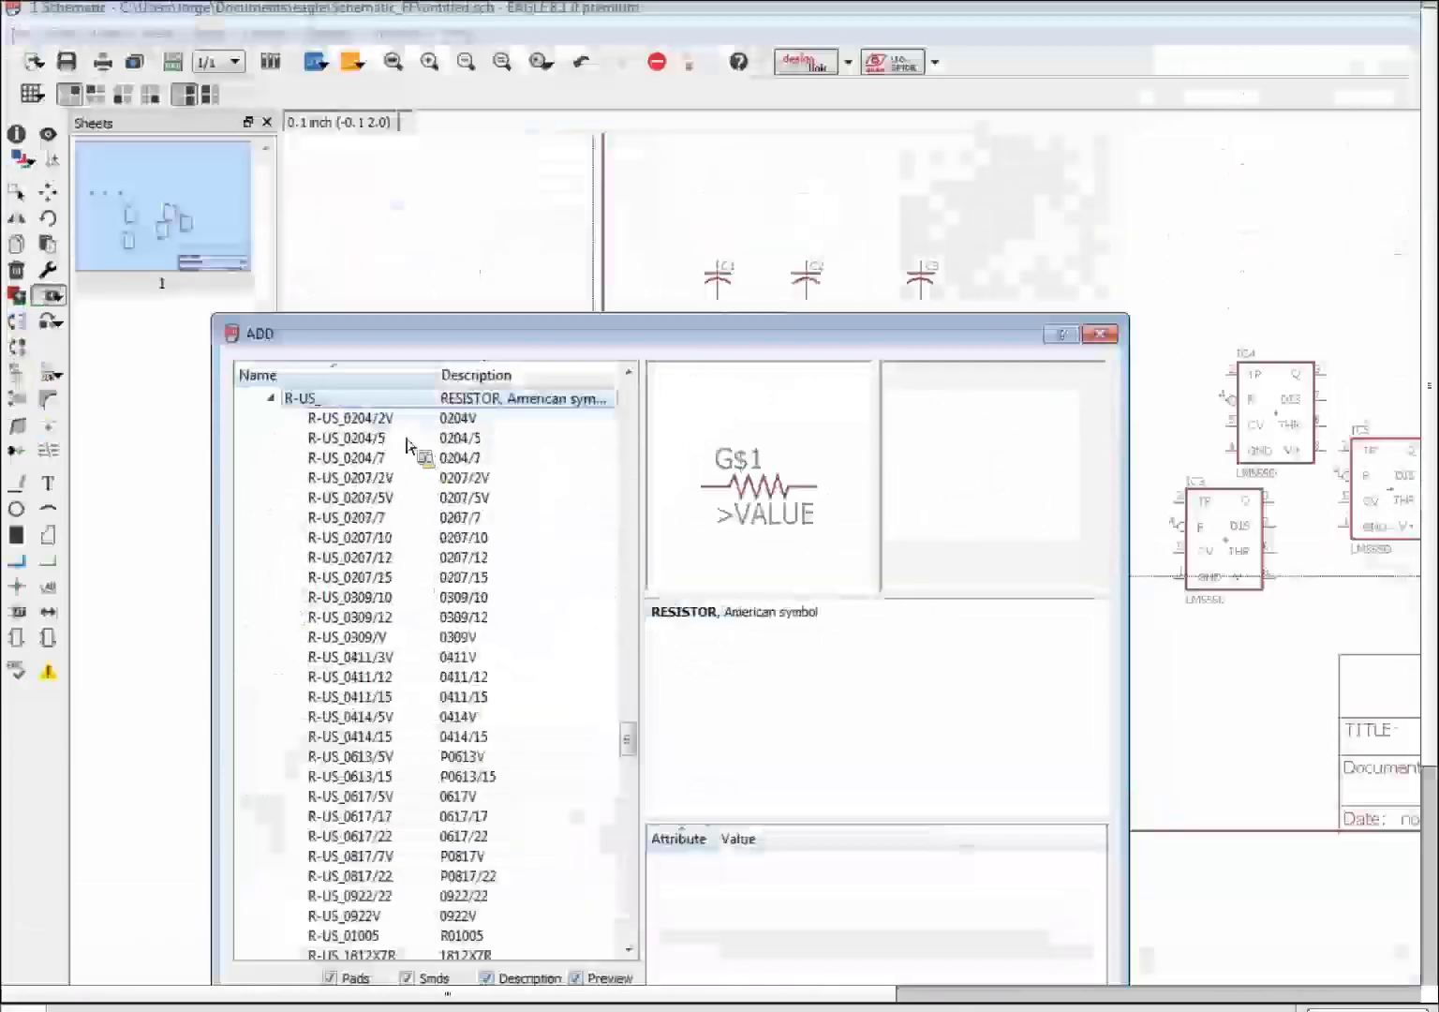
# Step: Preview the resistor variants R-US_0204/2V and R-US_0204/5 and select R-US_R0805
pyautogui.click(379, 137)
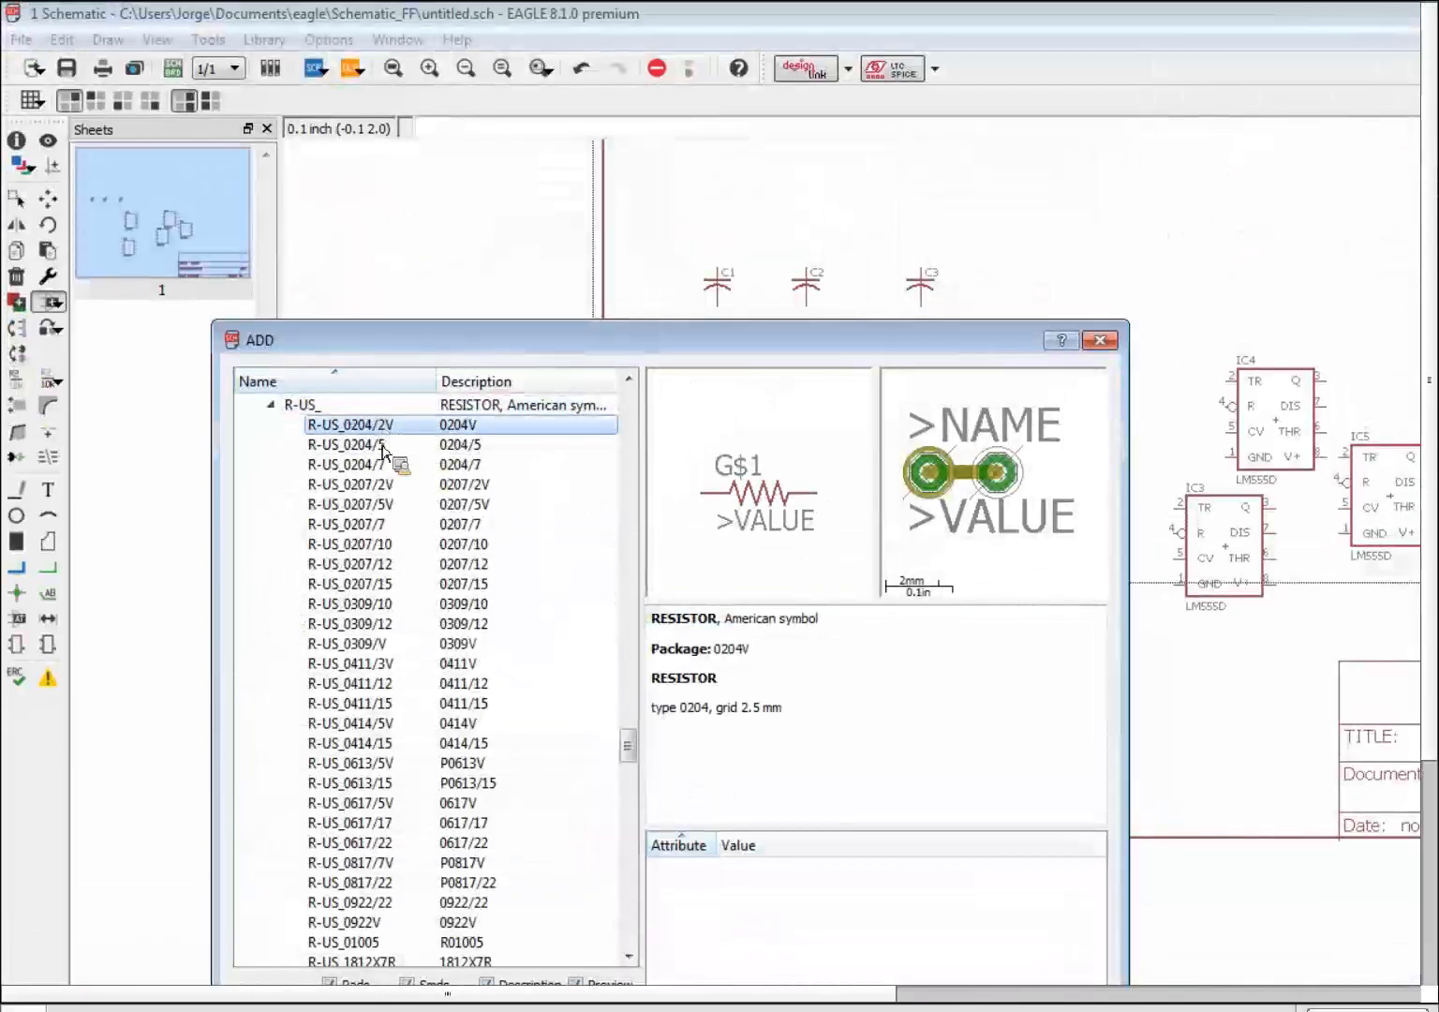
pyautogui.click(382, 447)
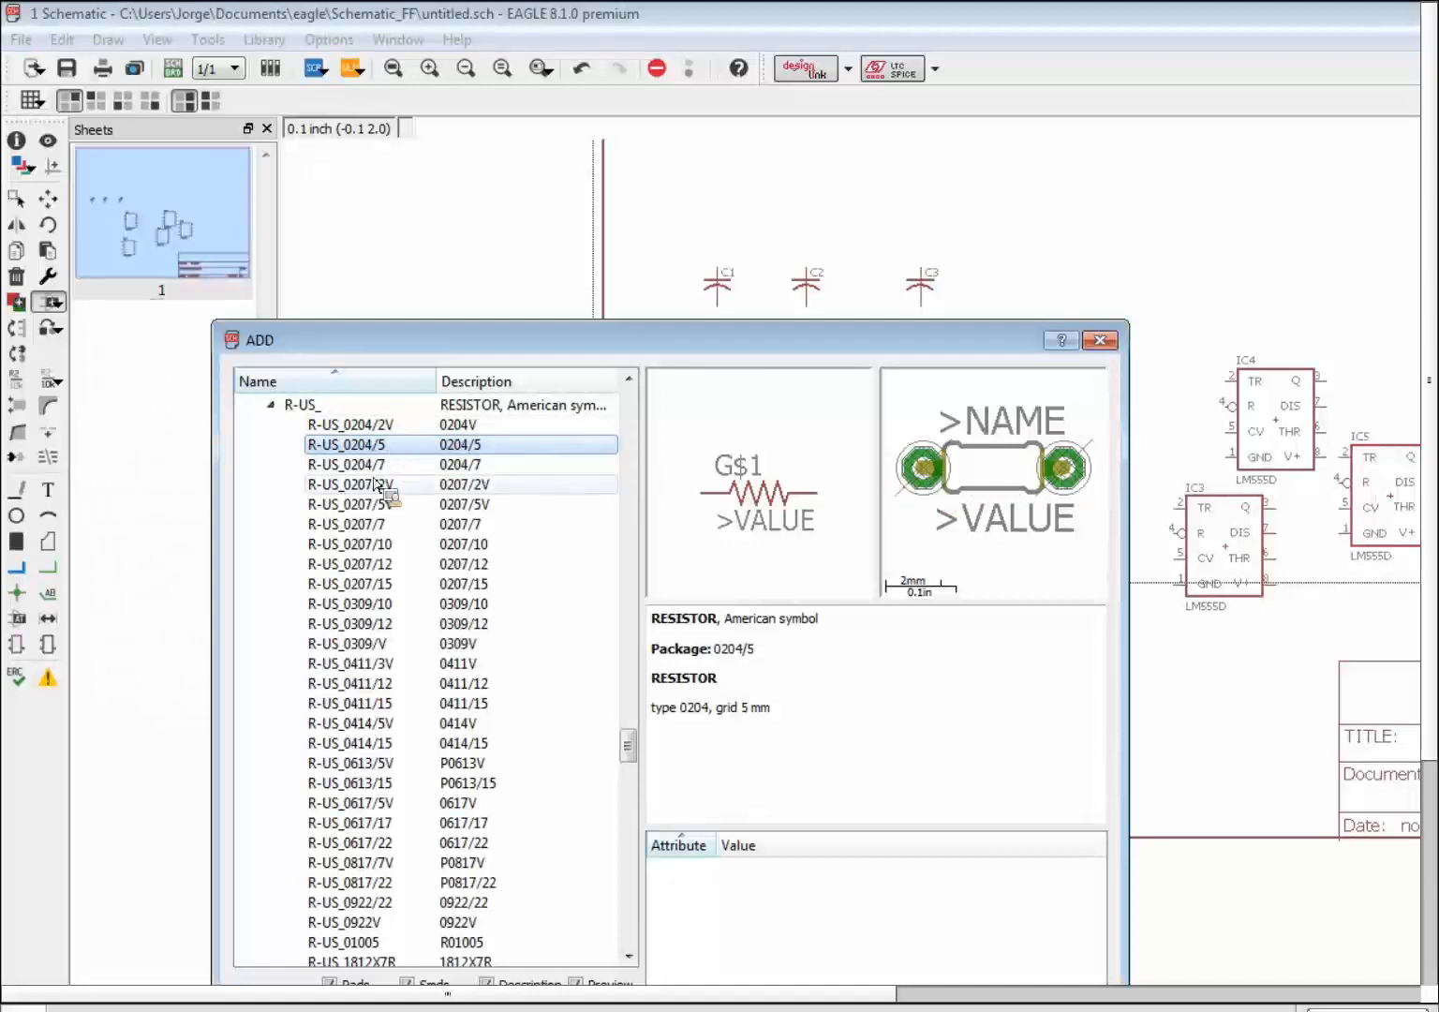
pyautogui.moveTo(627, 735); pyautogui.dragTo(628, 783)
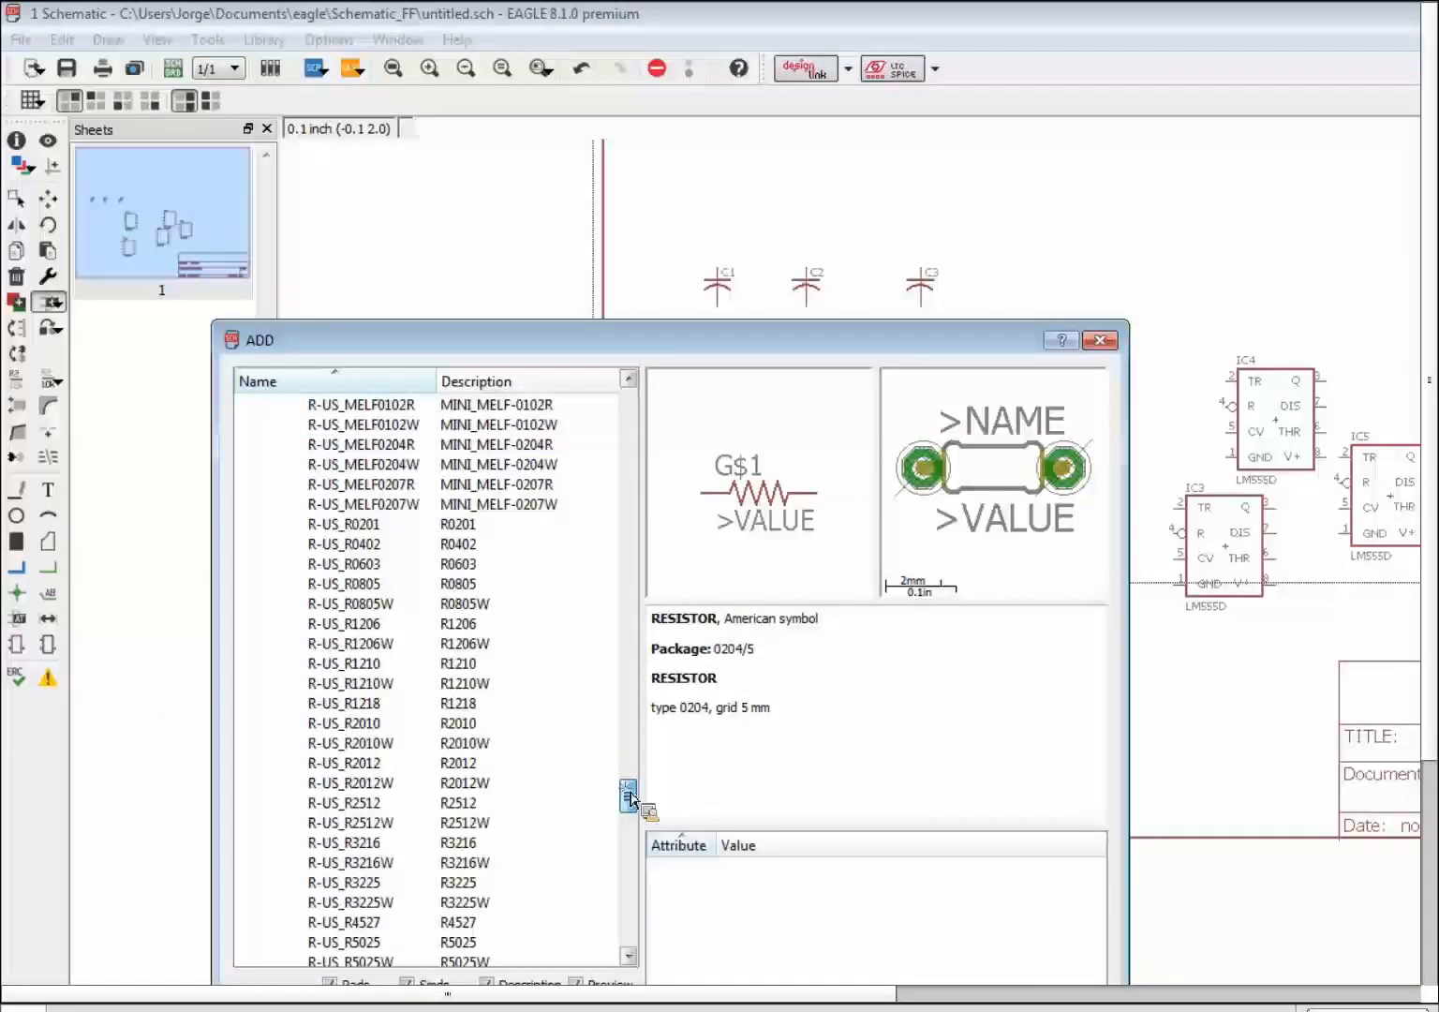
pyautogui.click(374, 585)
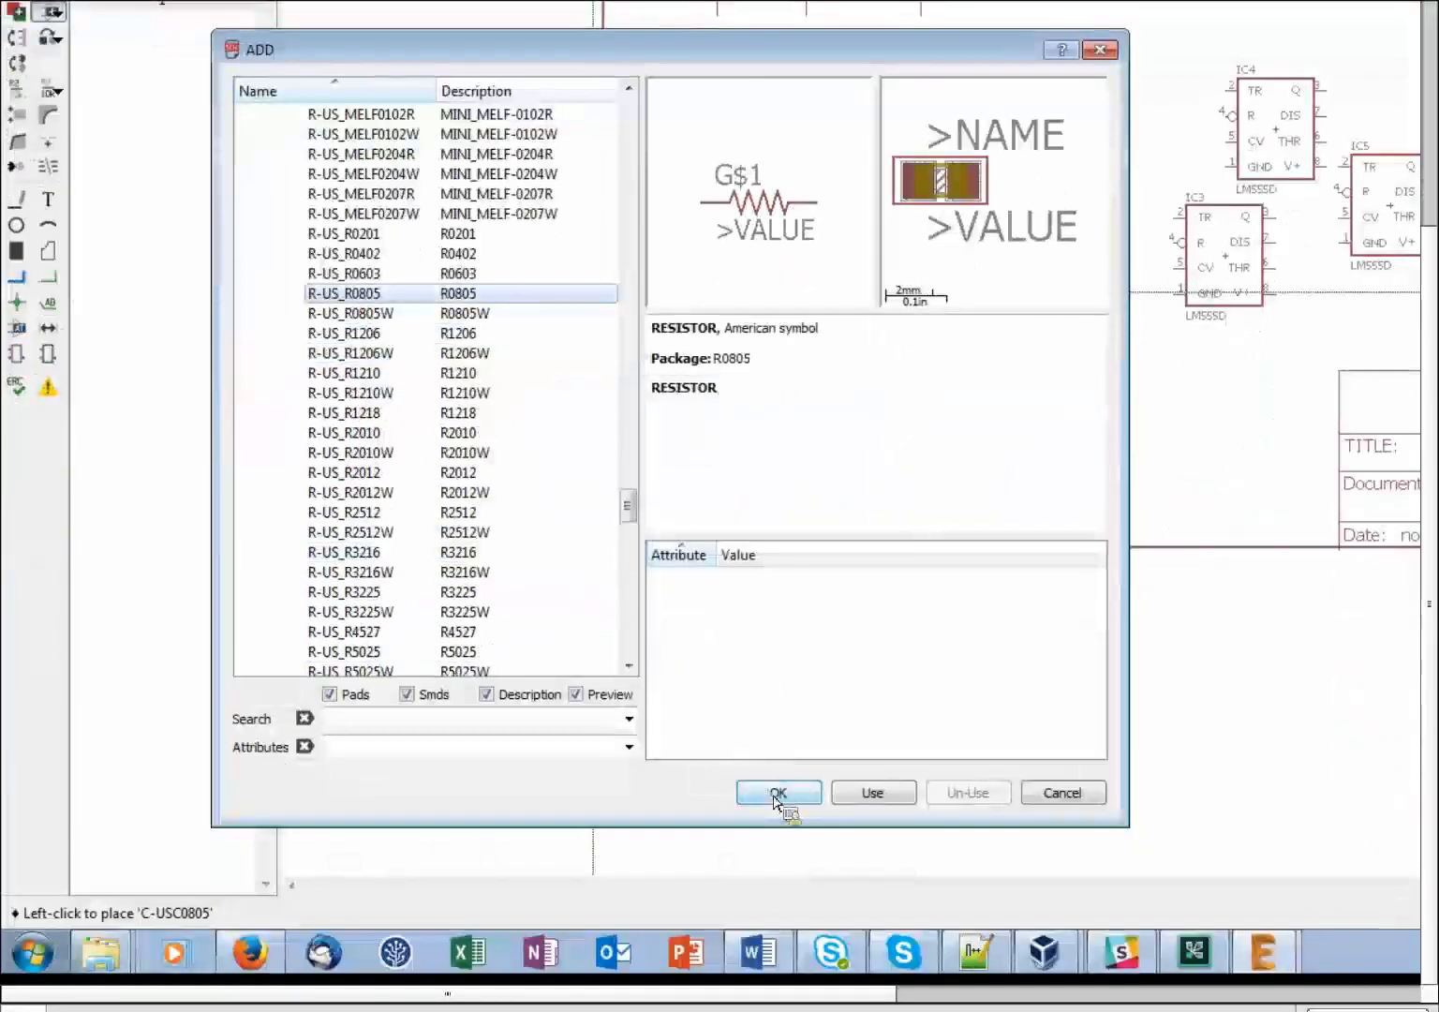
# Step: Place three R-US_R0805 resistors in a row above the capacitors, ending the placement
pyautogui.click(777, 794)
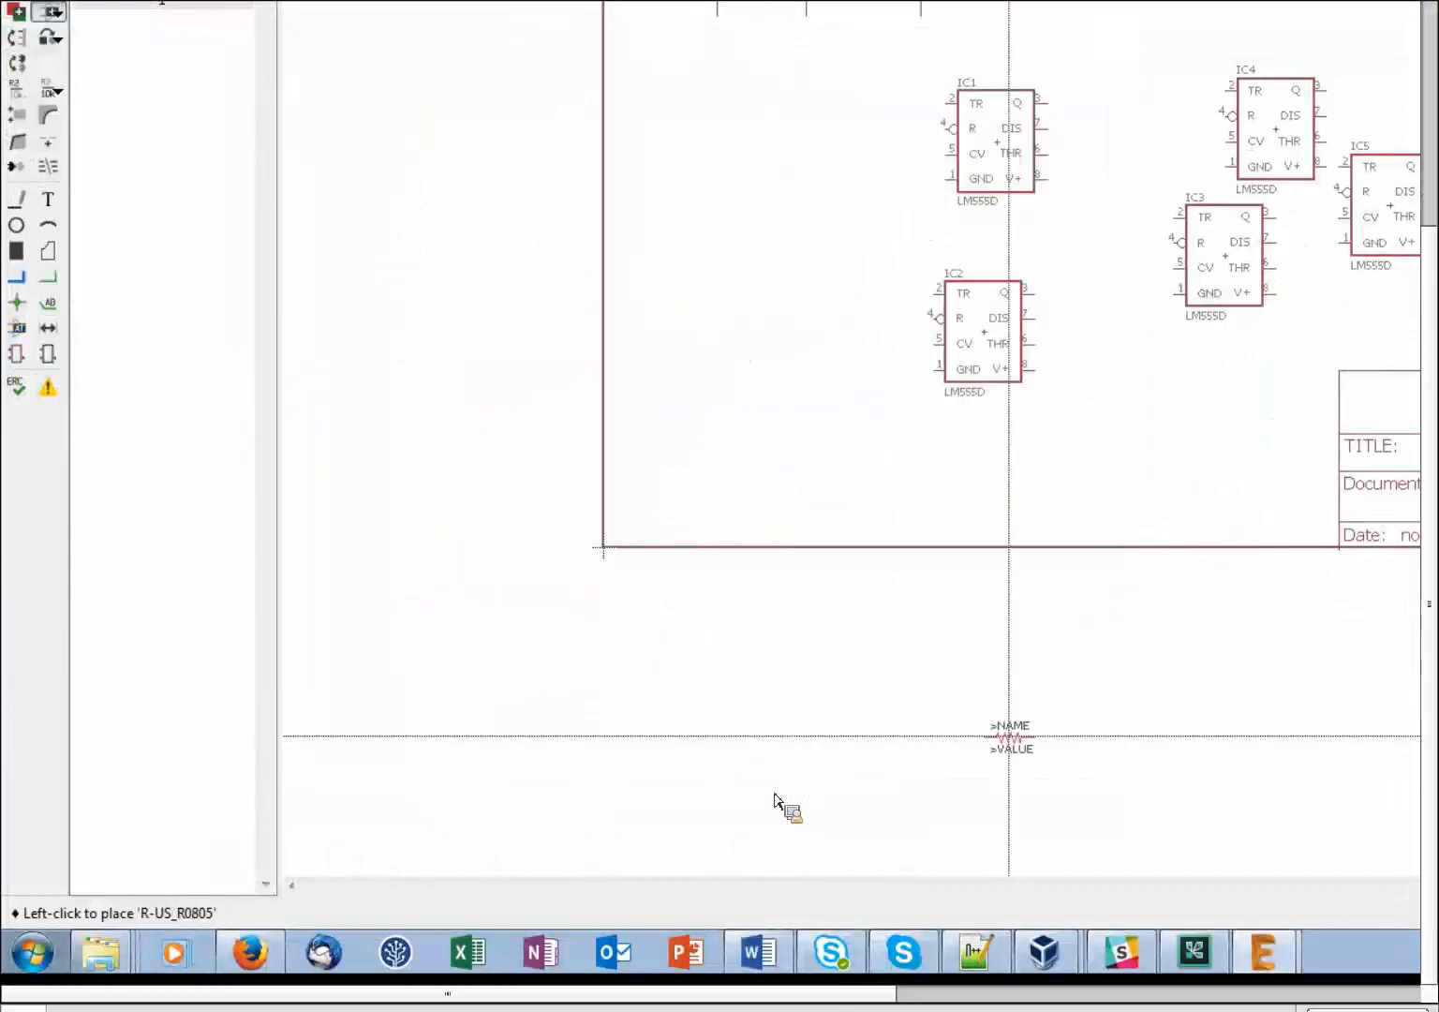
pyautogui.click(717, 178)
pyautogui.click(818, 178)
pyautogui.click(958, 178)
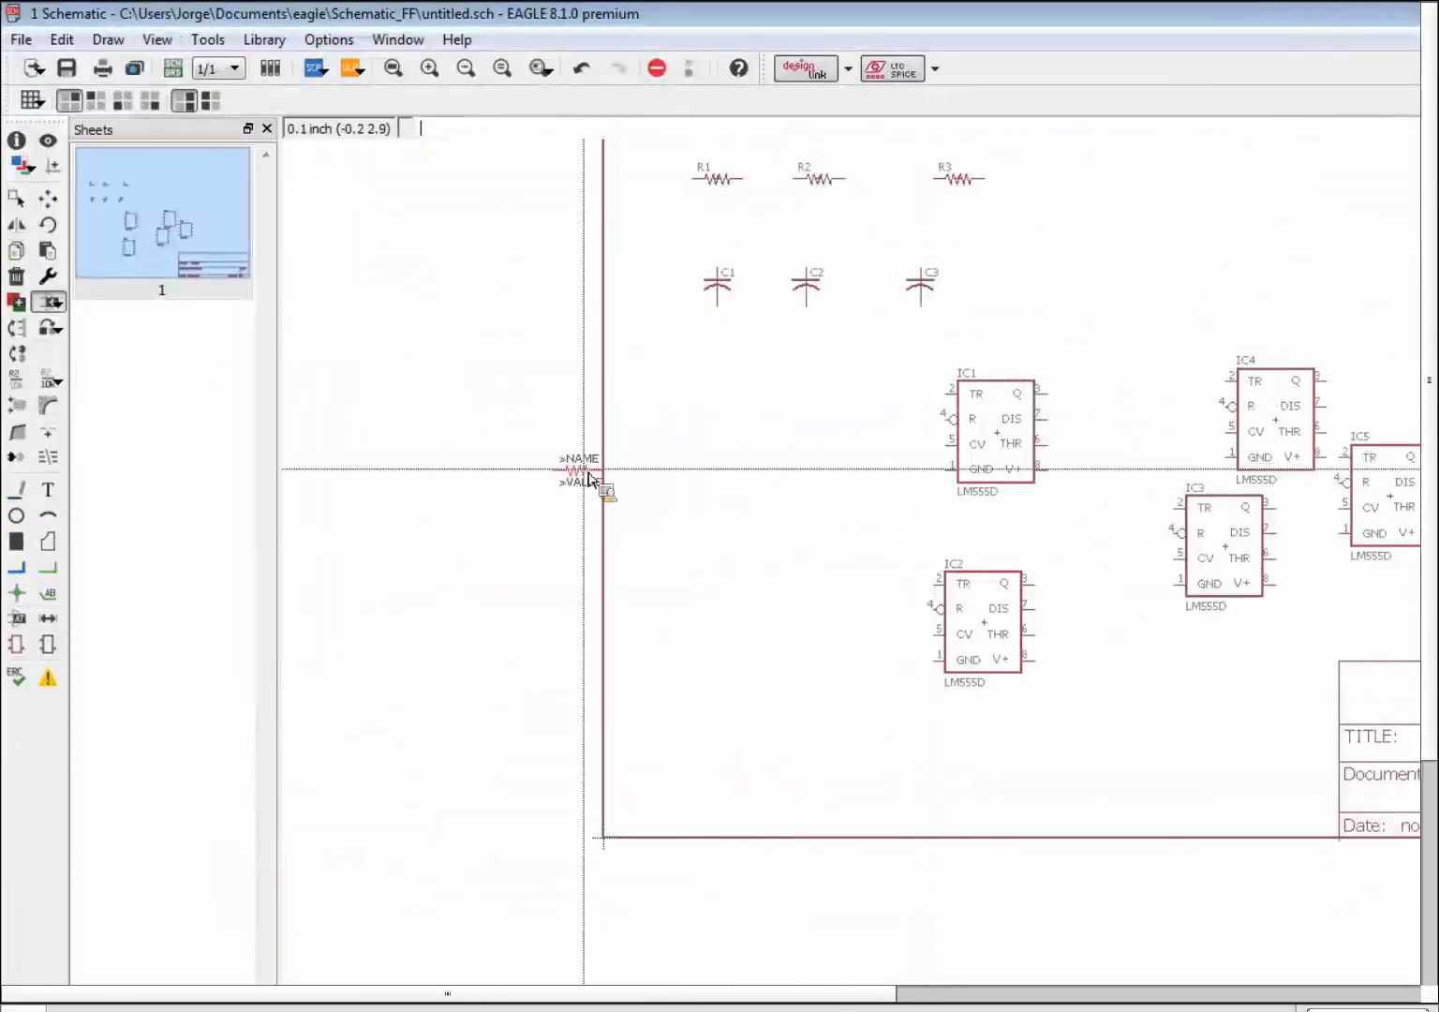
pyautogui.press('Escape')
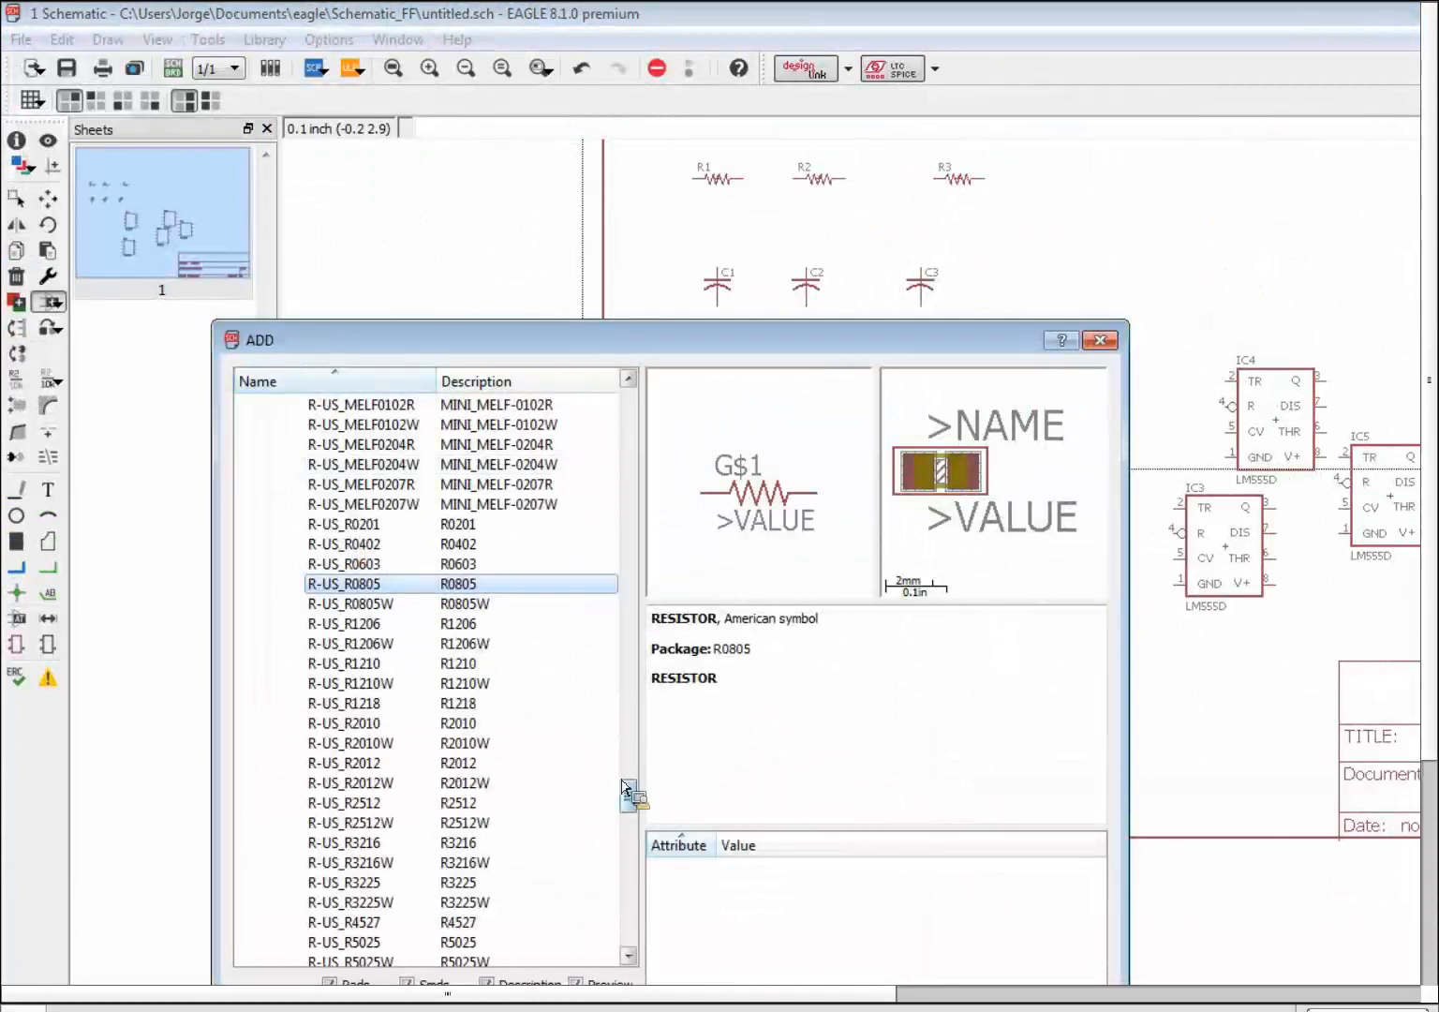
# Step: Collapse the R-US_ resistor entry and the rcl library
pyautogui.scroll(15, 630, 787)
pyautogui.moveTo(633, 755); pyautogui.dragTo(632, 719)
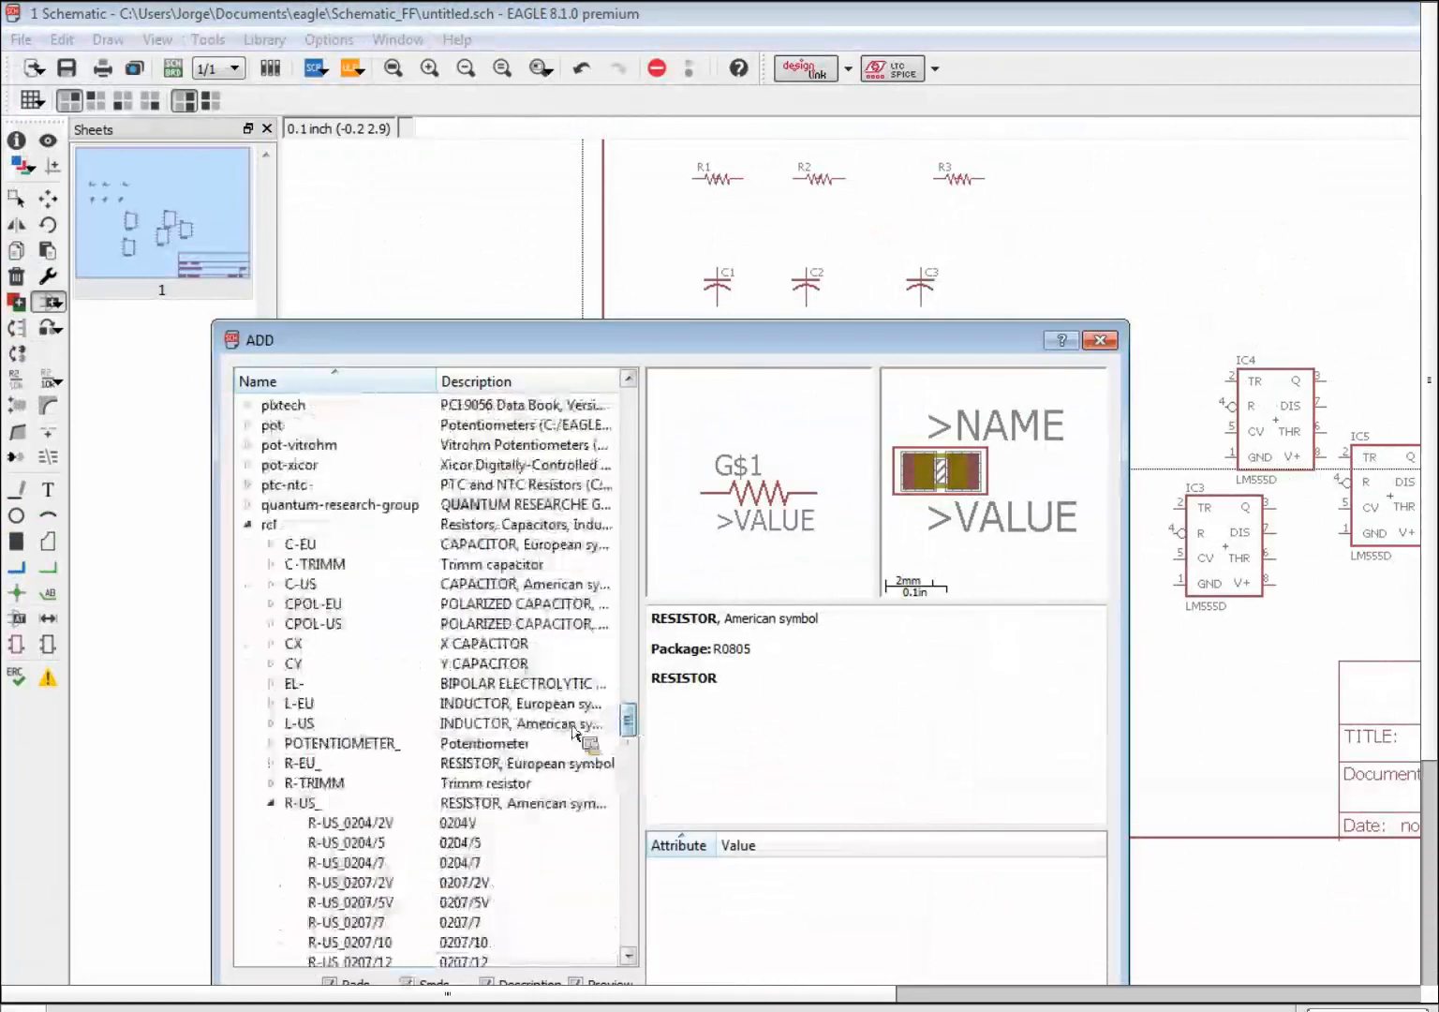
pyautogui.click(271, 802)
pyautogui.click(247, 524)
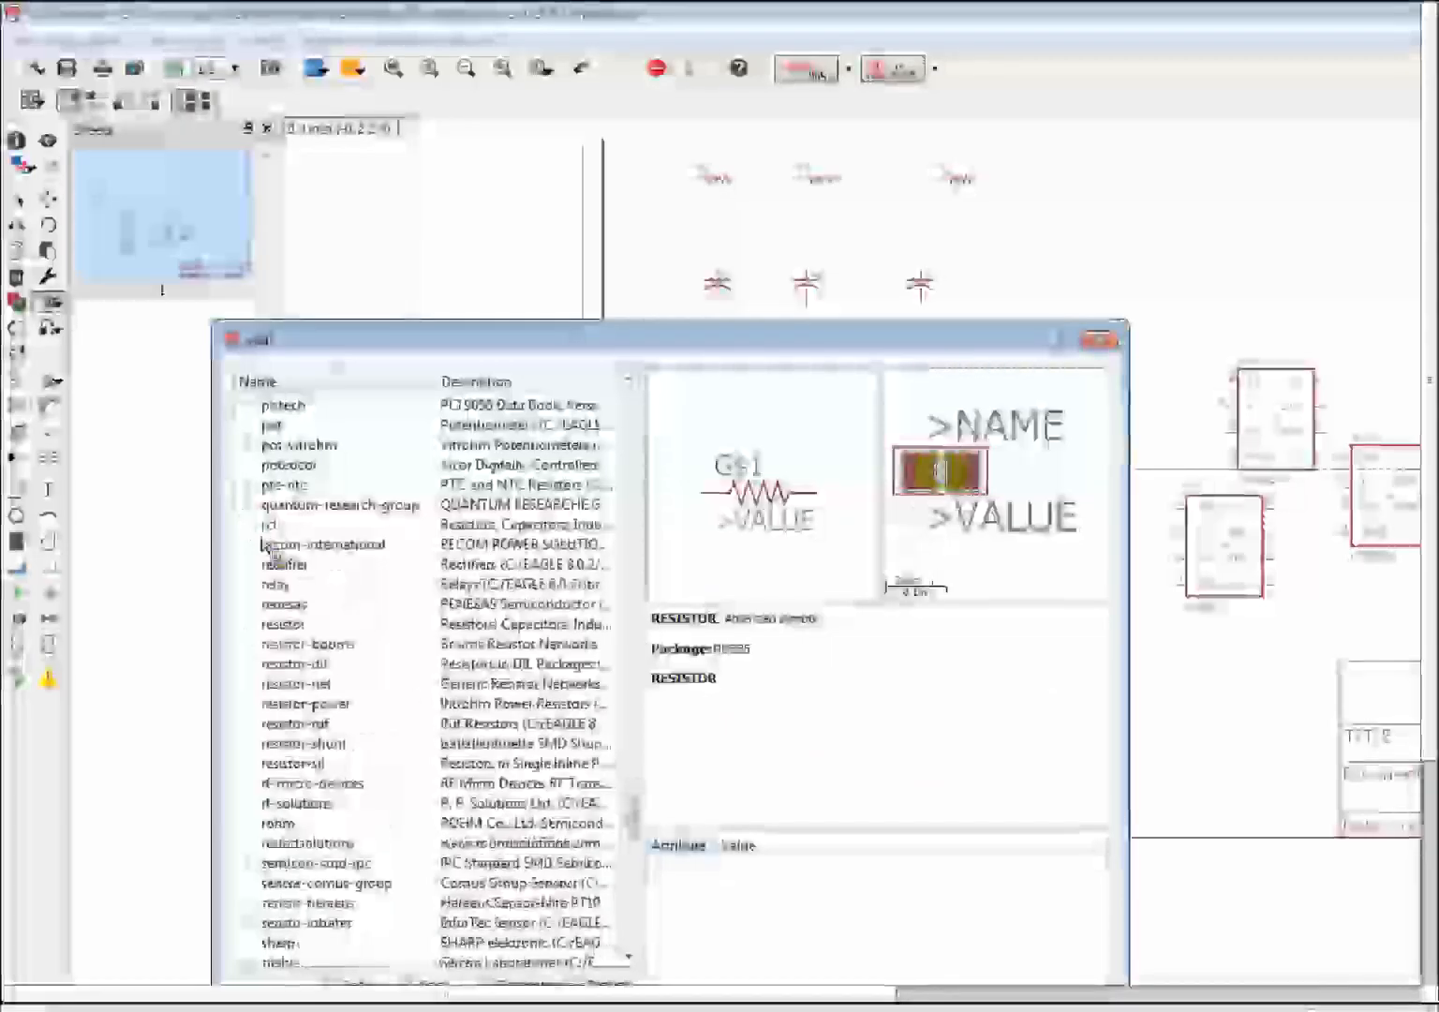
# Step: Expand the LED entry in the led library and select the LED5MM variant
pyautogui.moveTo(630, 822); pyautogui.dragTo(625, 693)
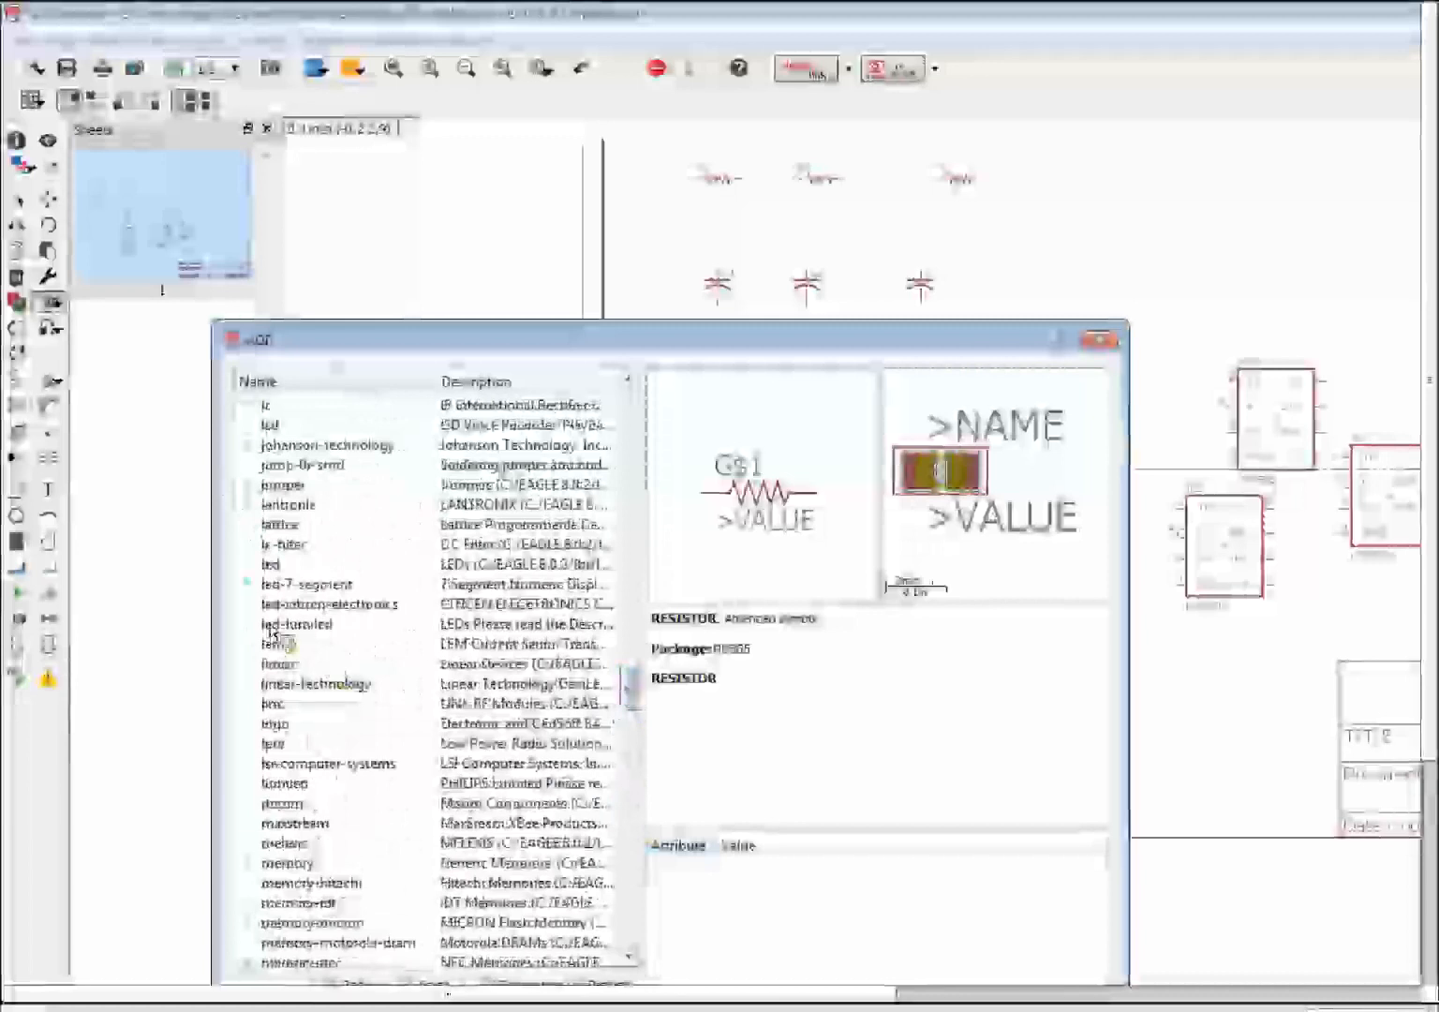
pyautogui.doubleClick(262, 565)
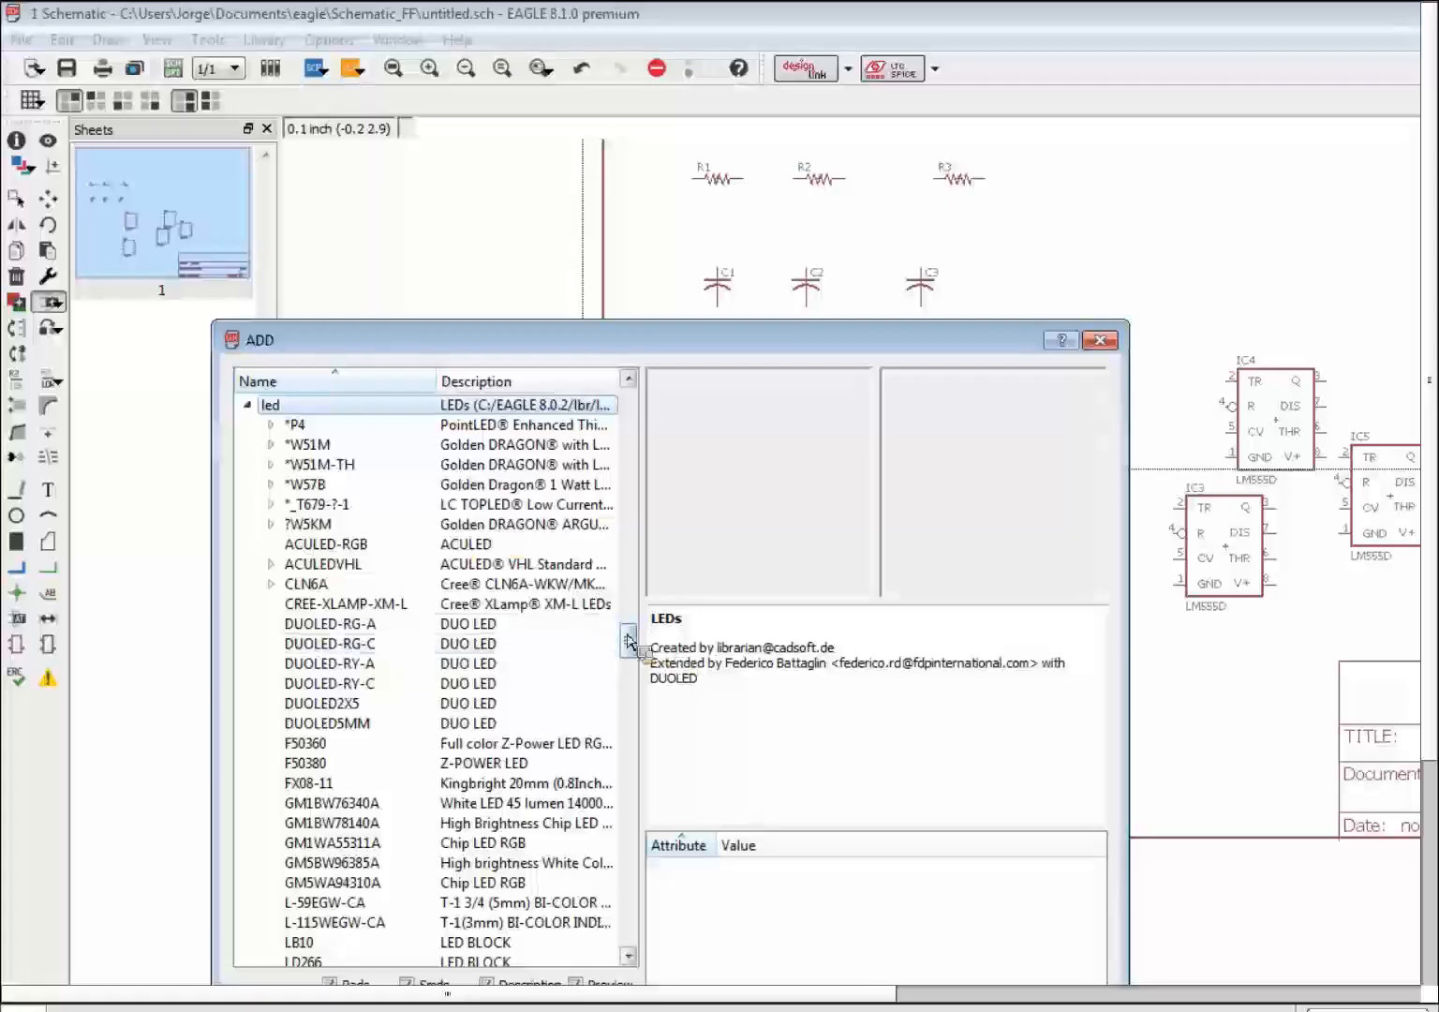
pyautogui.moveTo(631, 643); pyautogui.dragTo(631, 662)
pyautogui.doubleClick(285, 724)
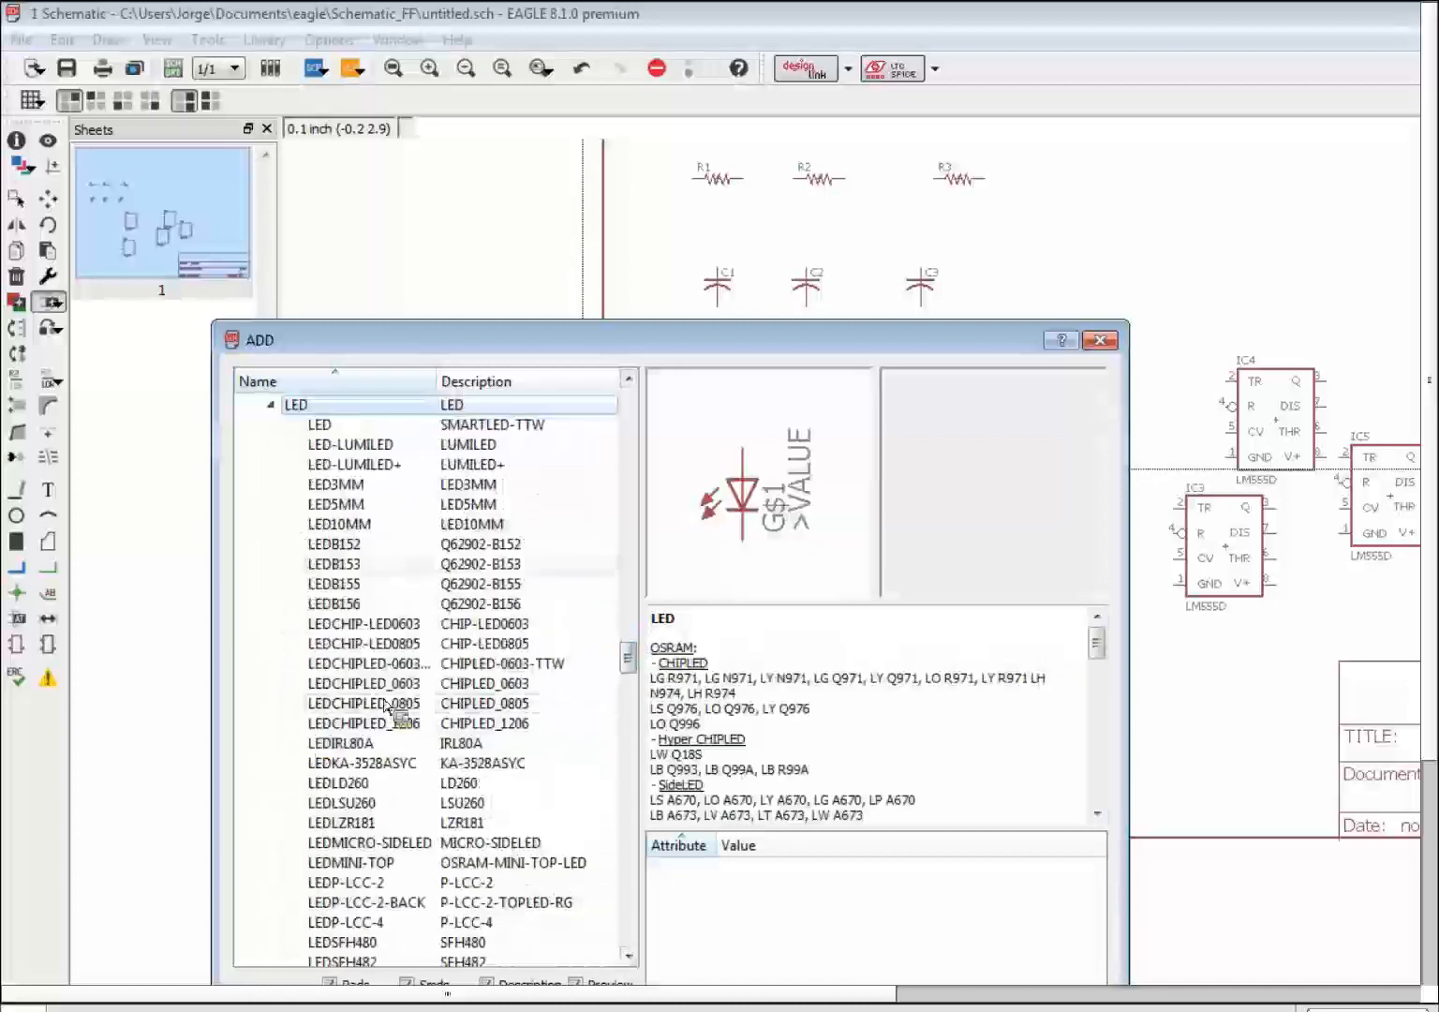
pyautogui.click(376, 506)
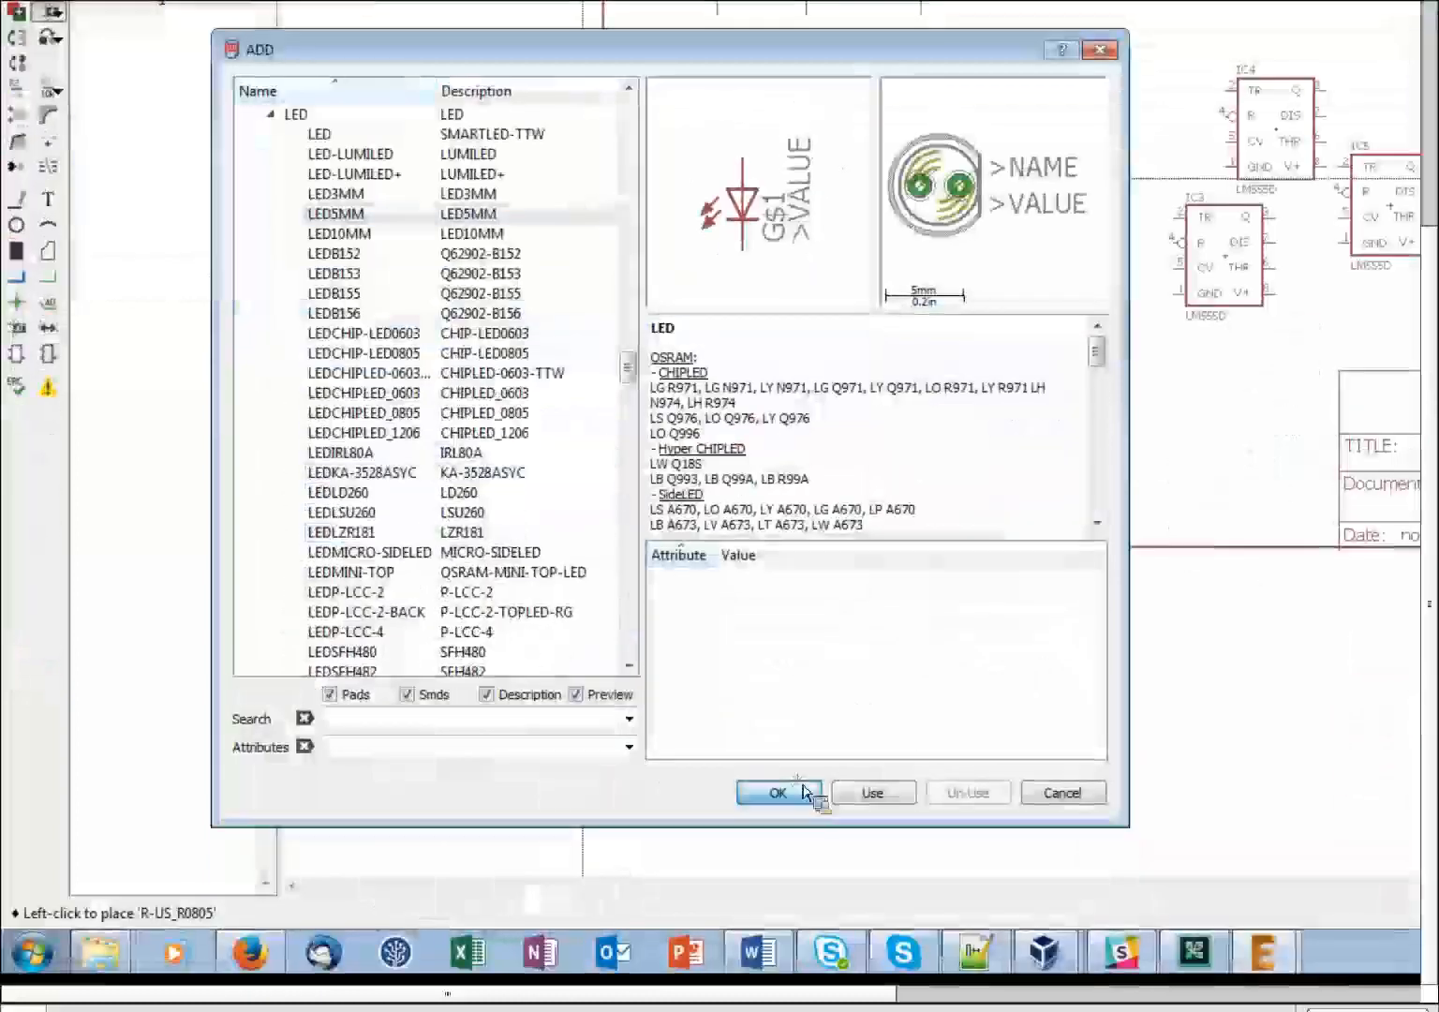
# Step: Place one LED5MM below capacitor C1 and end the placement
pyautogui.click(786, 792)
pyautogui.click(717, 127)
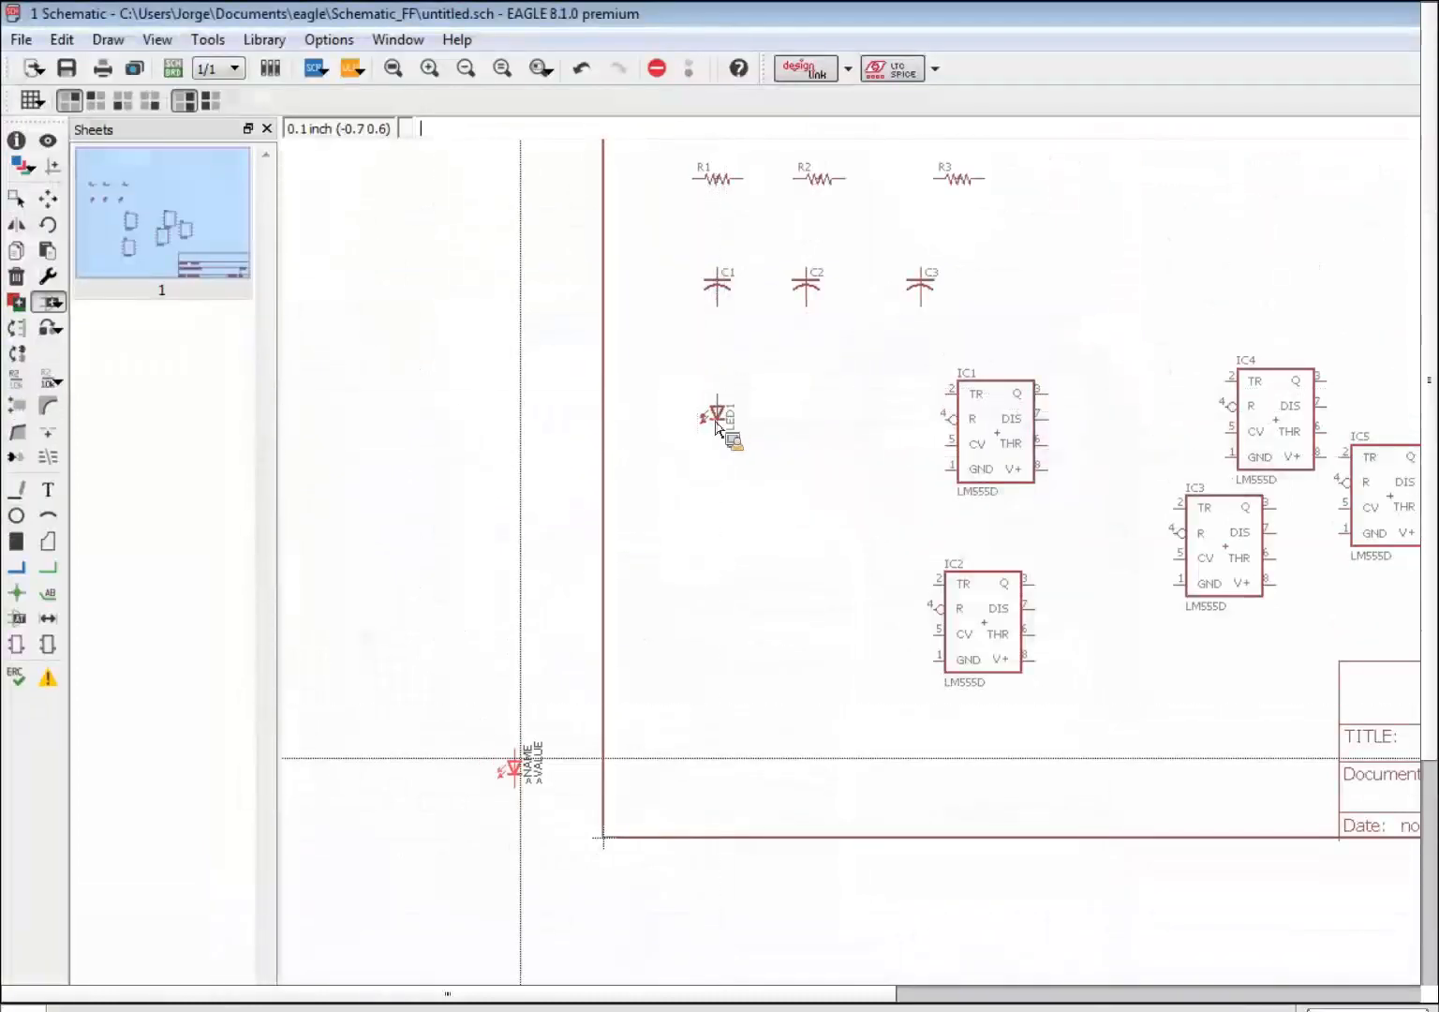
pyautogui.press('Escape')
pyautogui.press('Escape')
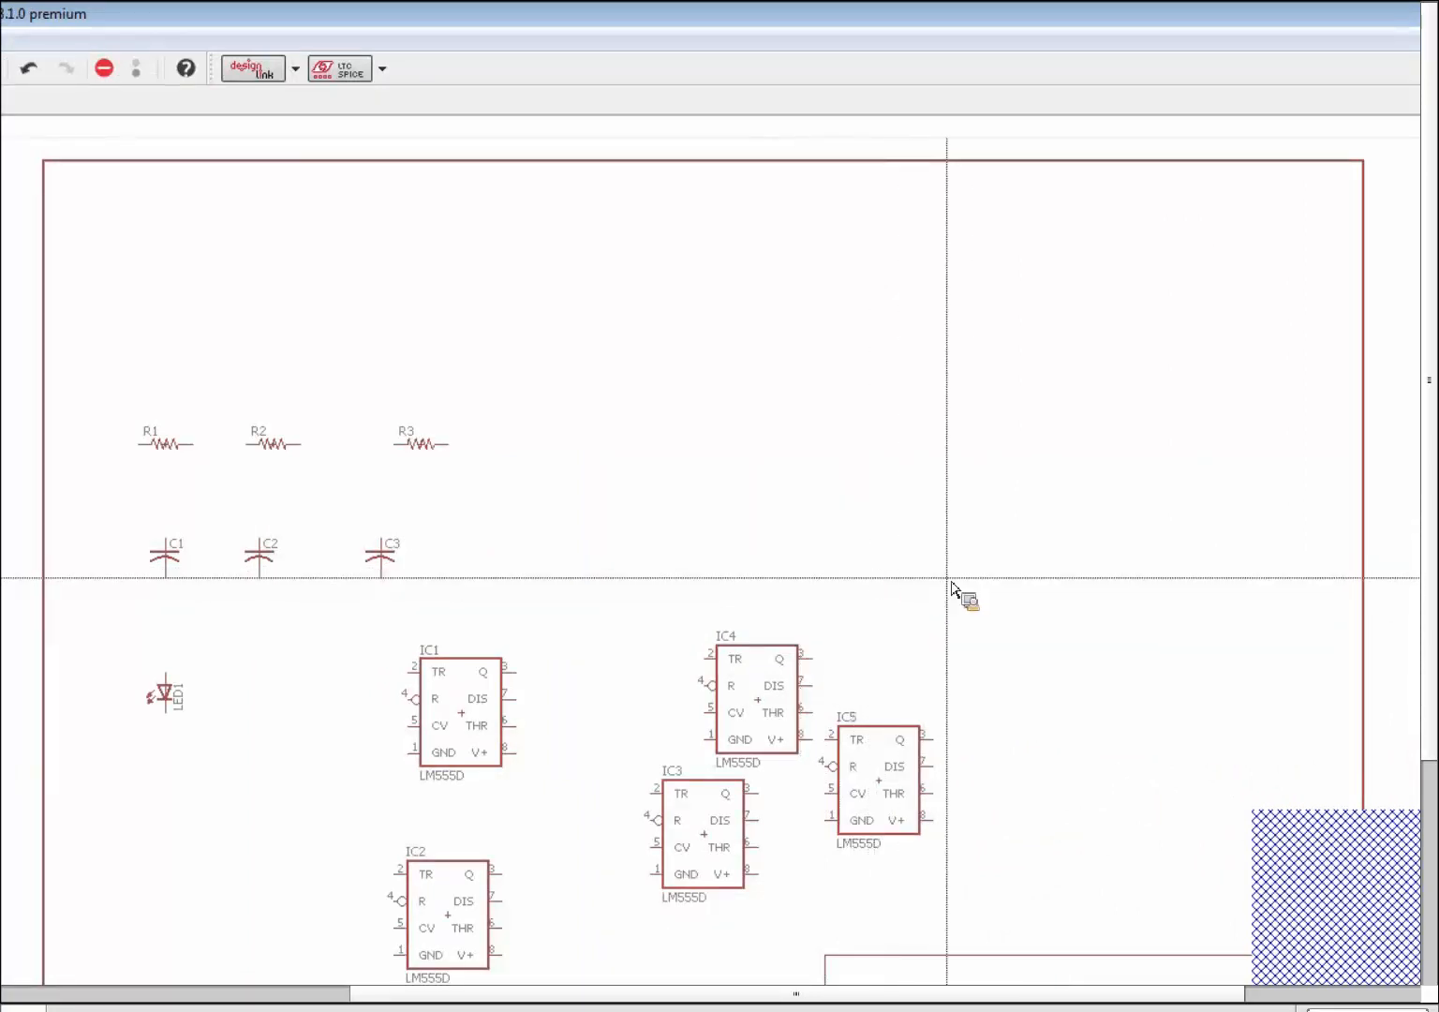
# Step: Try deleting the timers IC3, IC4 and IC5 as a selected group, and undo the deletion
pyautogui.moveTo(988, 572); pyautogui.dragTo(656, 923)
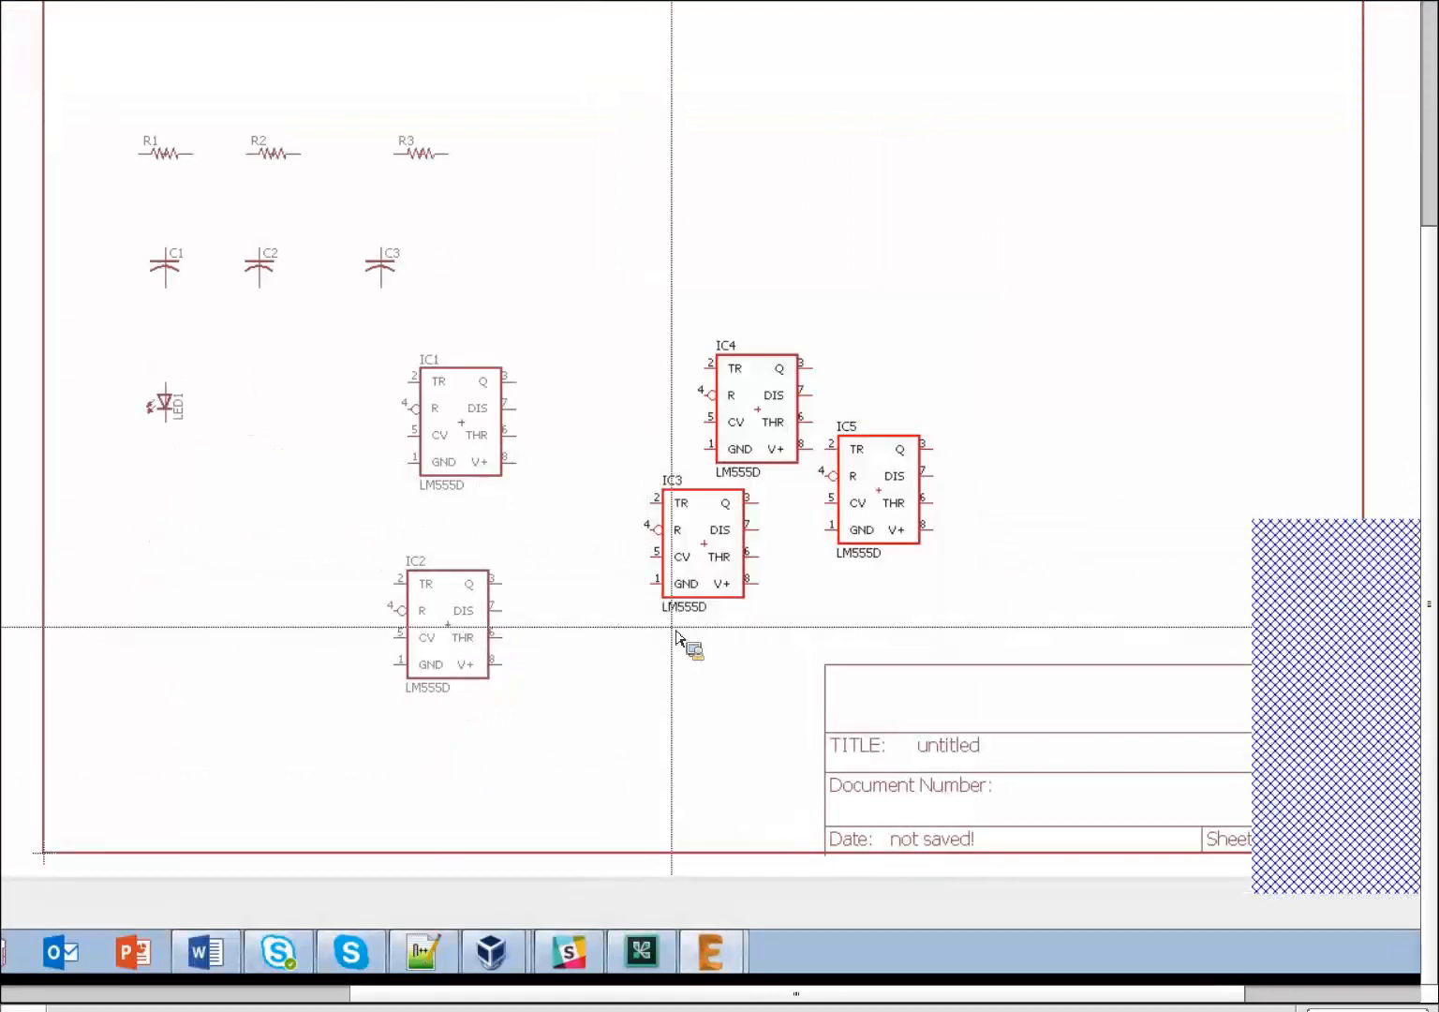
pyautogui.press('Delete')
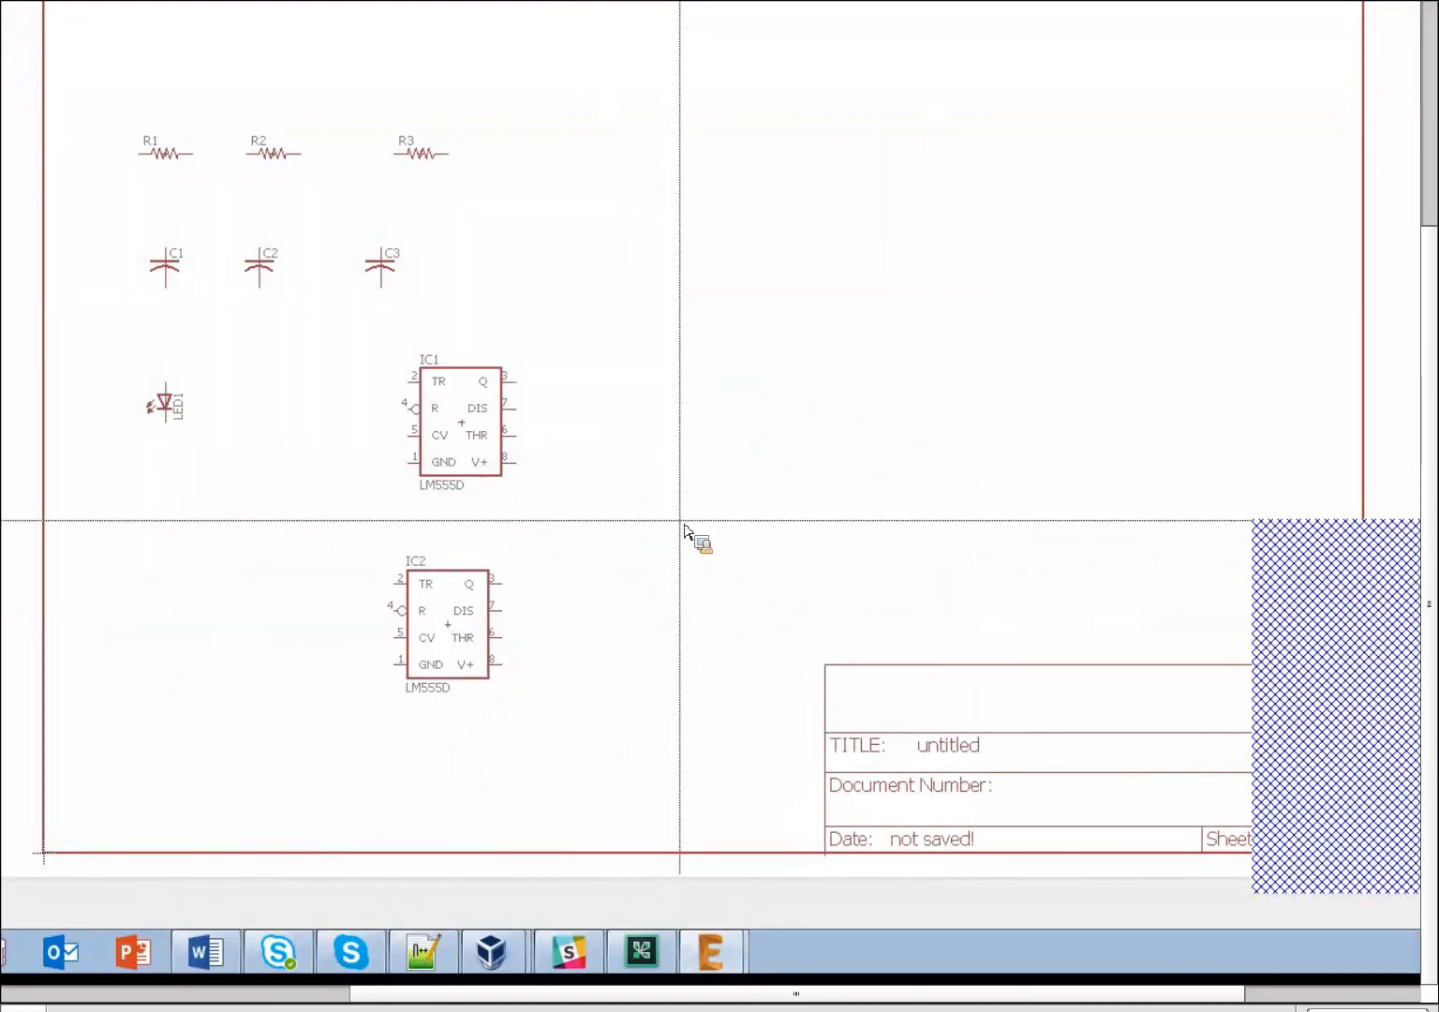
pyautogui.hotkey('ctrl', 'z')
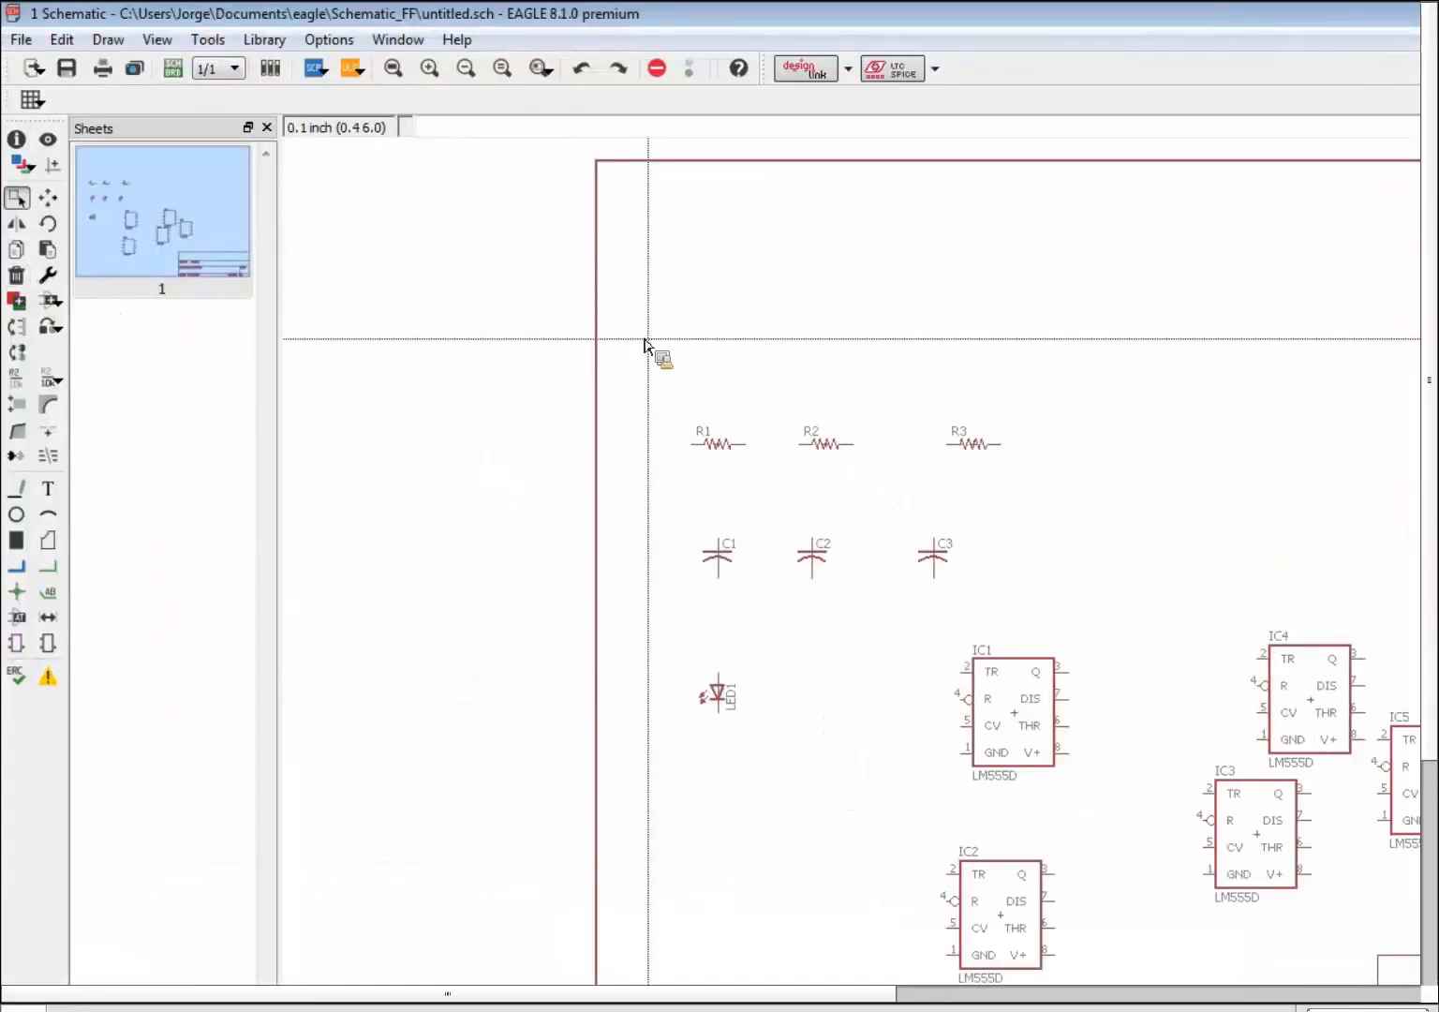
# Step: Delete the timers IC4, IC3, IC5 and IC2 one by one, keeping only IC1
pyautogui.click(16, 275)
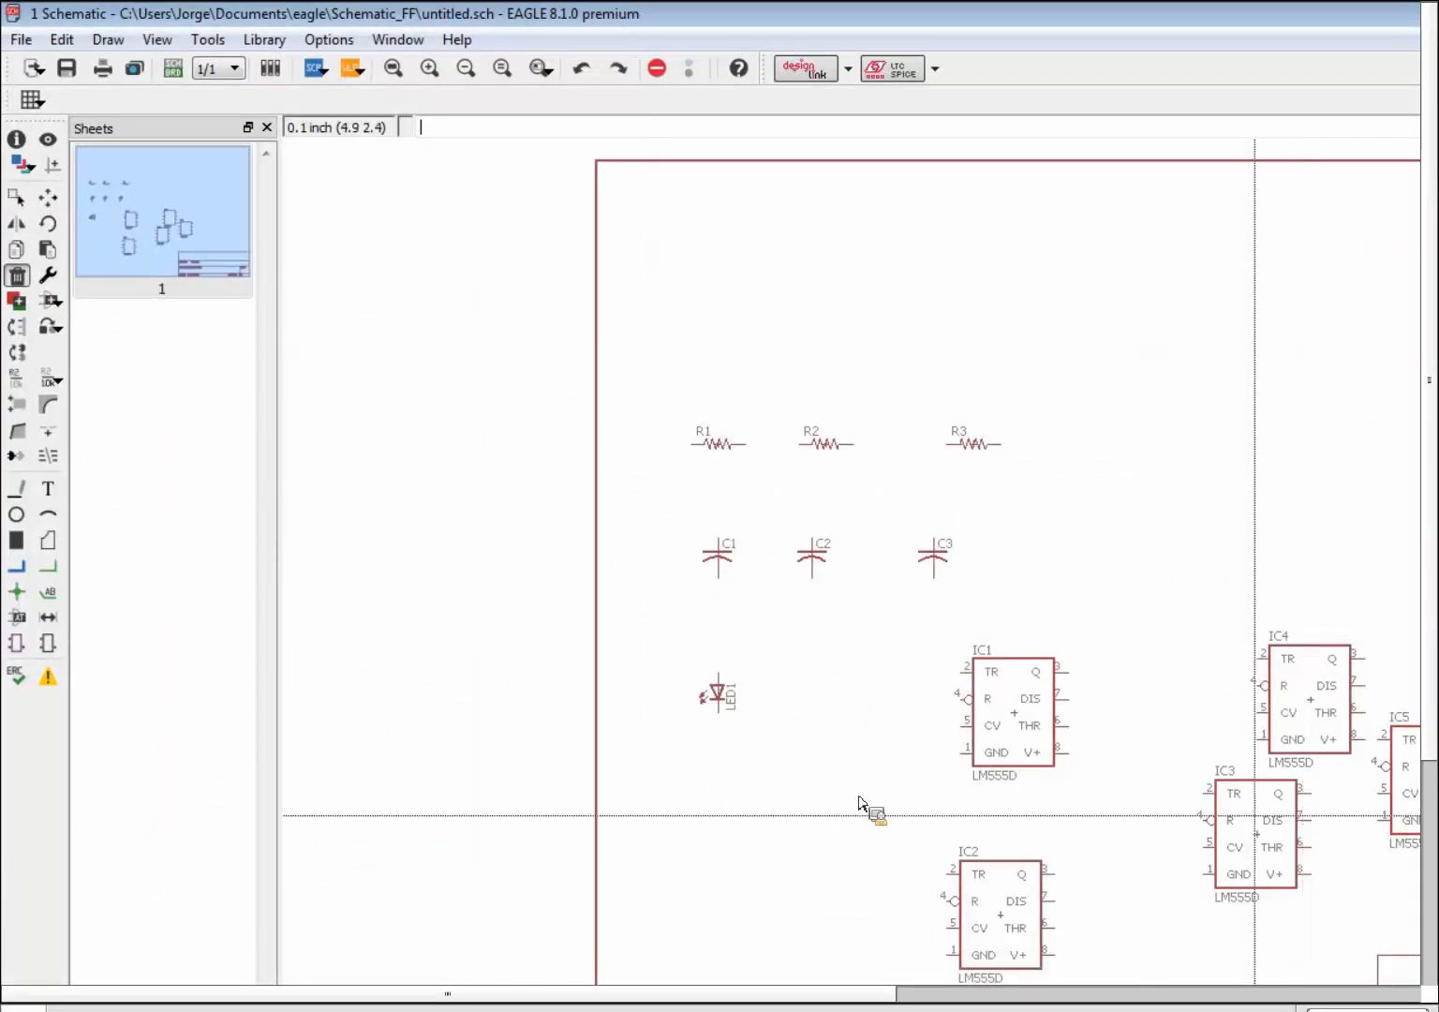
pyautogui.click(1310, 712)
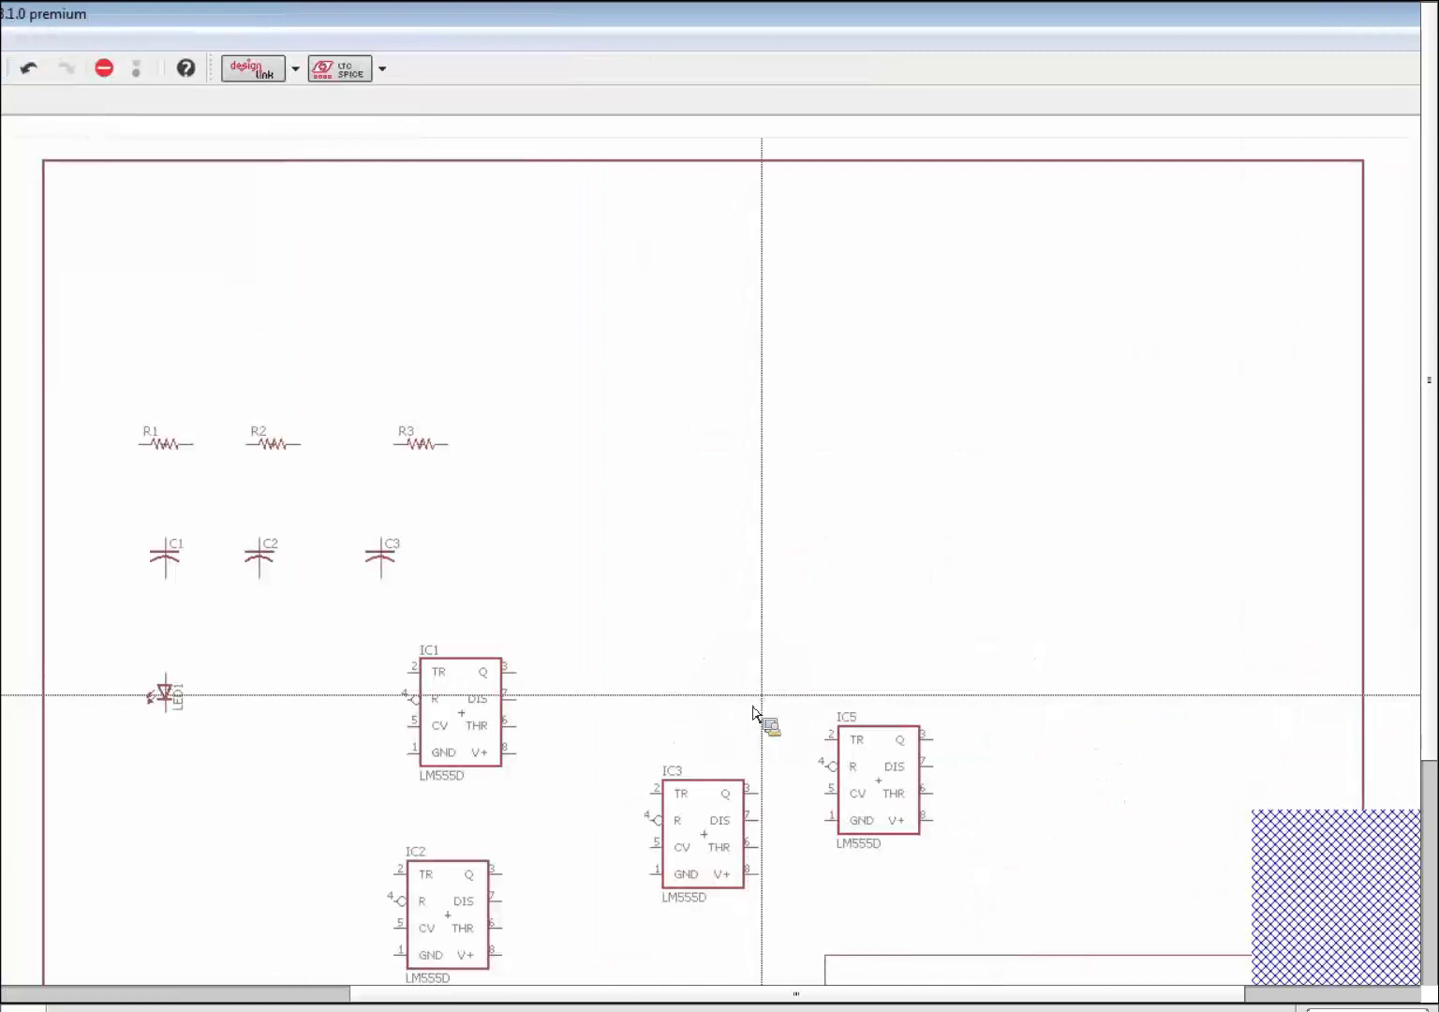
pyautogui.click(737, 827)
pyautogui.click(880, 794)
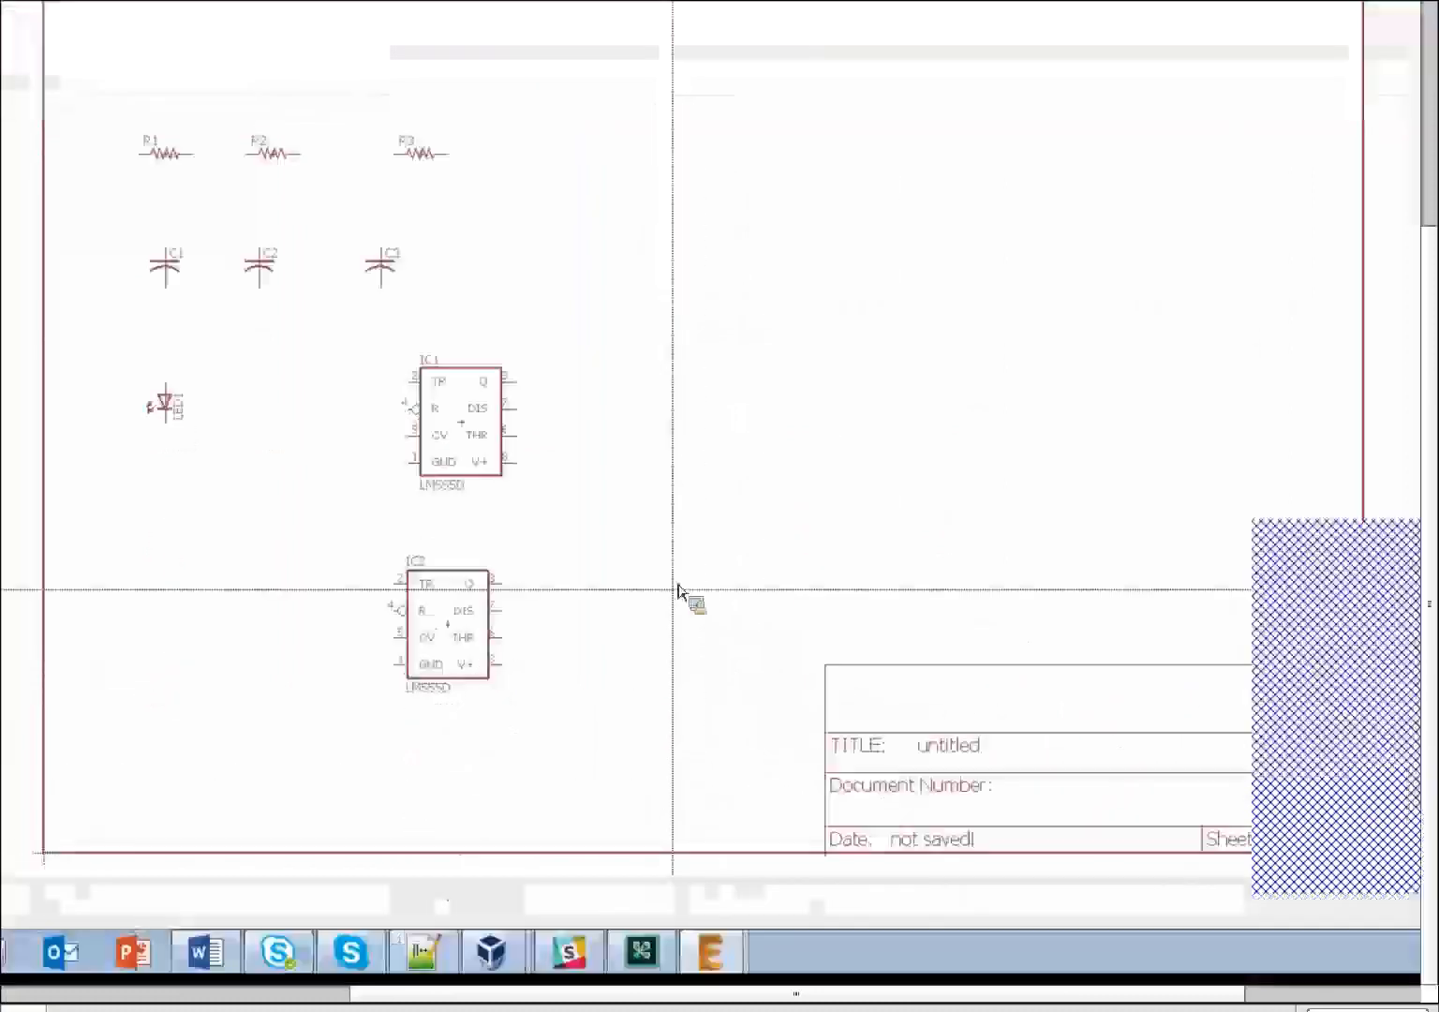
pyautogui.click(464, 946)
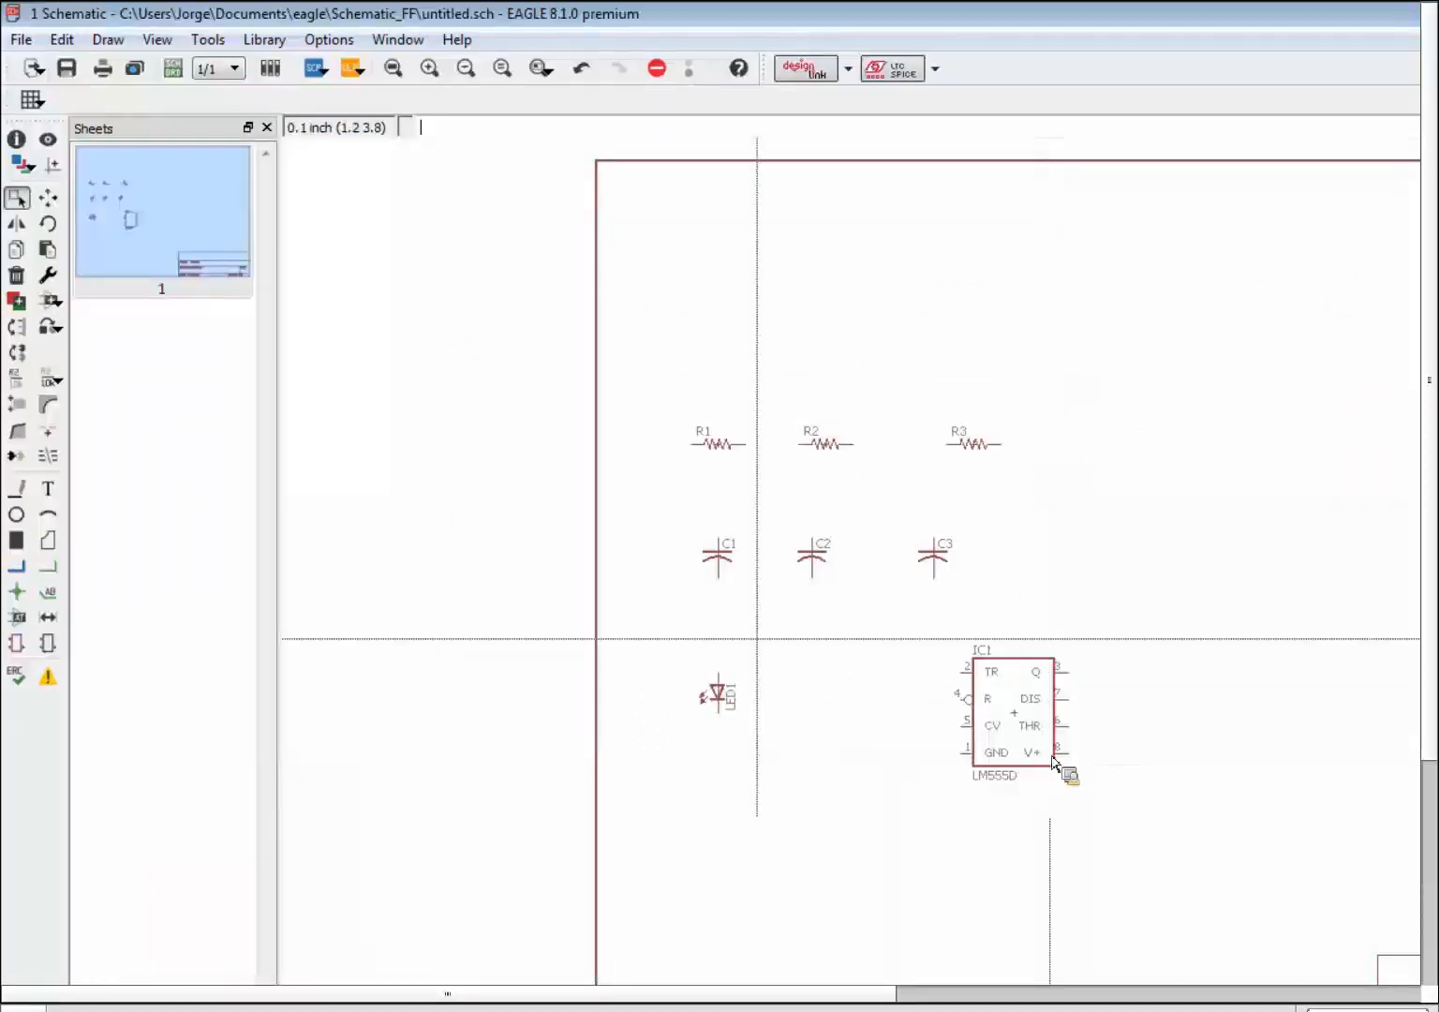
# Step: Move IC1 to the right of the capacitor row and C1 to the lower right of IC1
pyautogui.click(54, 204)
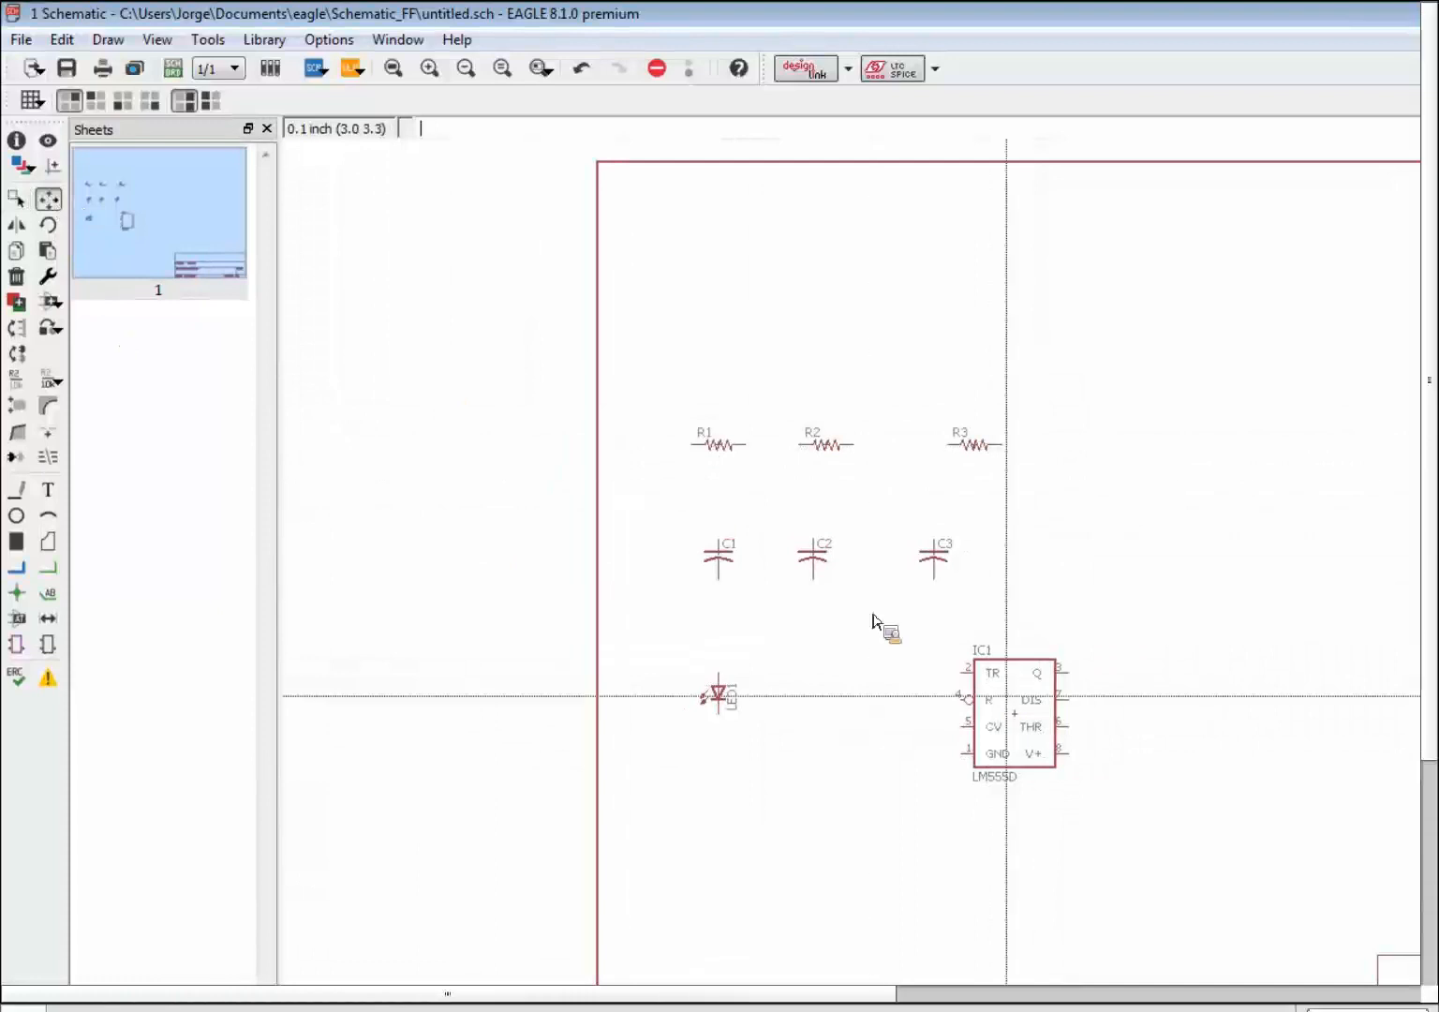
pyautogui.click(1014, 713)
pyautogui.click(1158, 592)
pyautogui.click(719, 558)
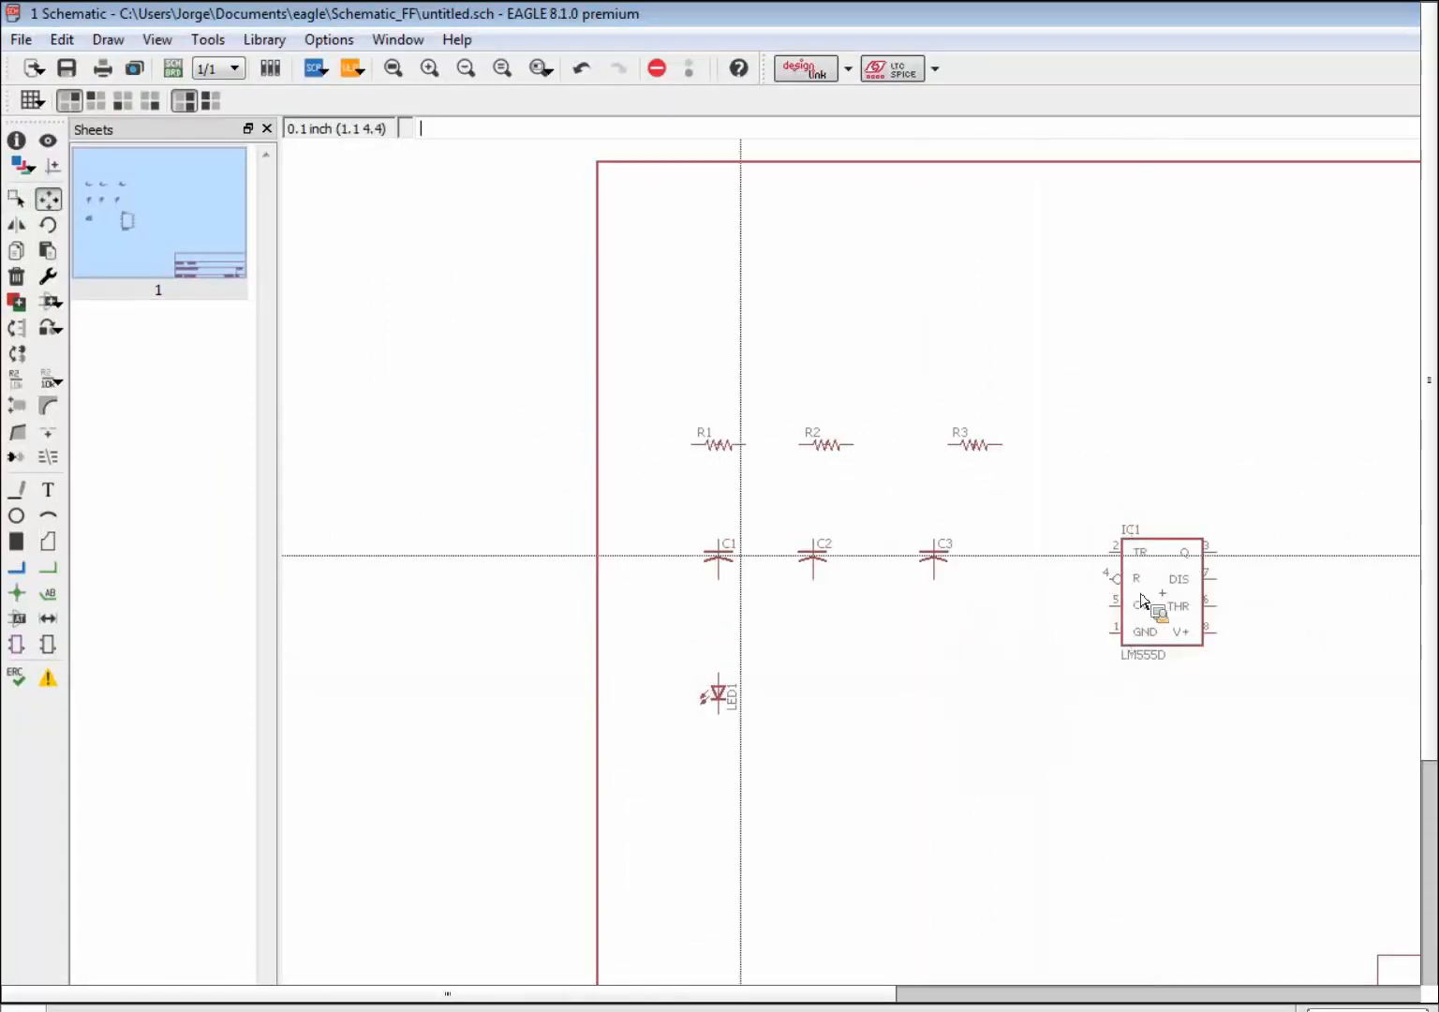
pyautogui.click(727, 717)
# Step: Stand R1 and R2 upright in a column above C1, with R1 on top
pyautogui.click(193, 444)
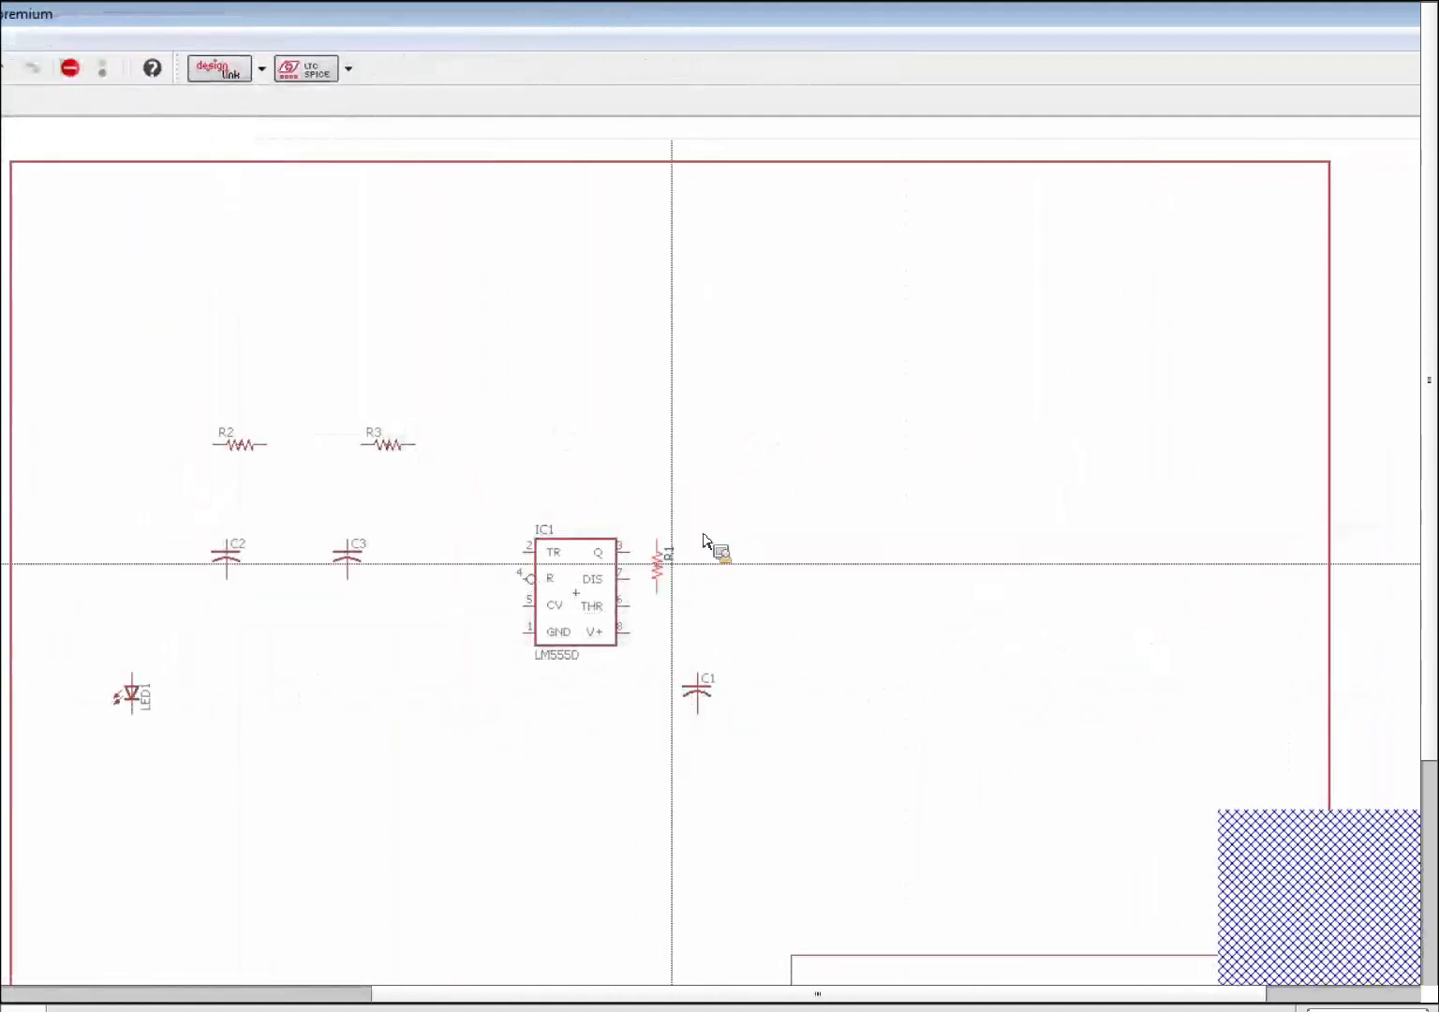
pyautogui.click(716, 499)
pyautogui.click(240, 444)
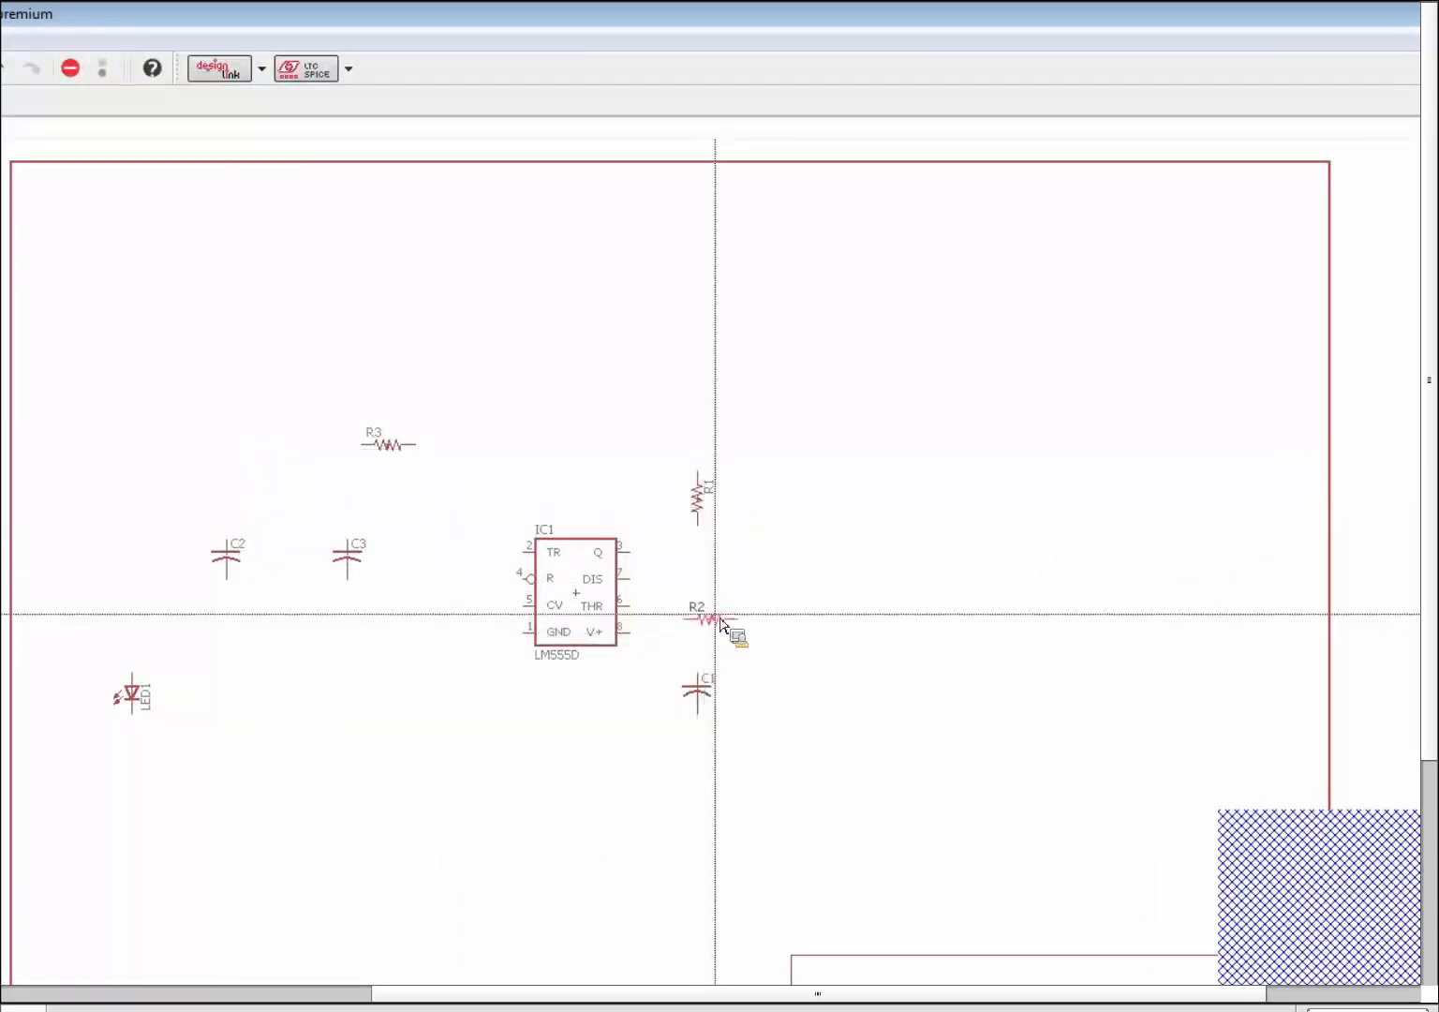
pyautogui.click(698, 599)
# Step: Shift IC1 slightly left and place R3 upright beside its upper right corner, left of R1
pyautogui.click(578, 601)
pyautogui.click(555, 605)
pyautogui.click(390, 444)
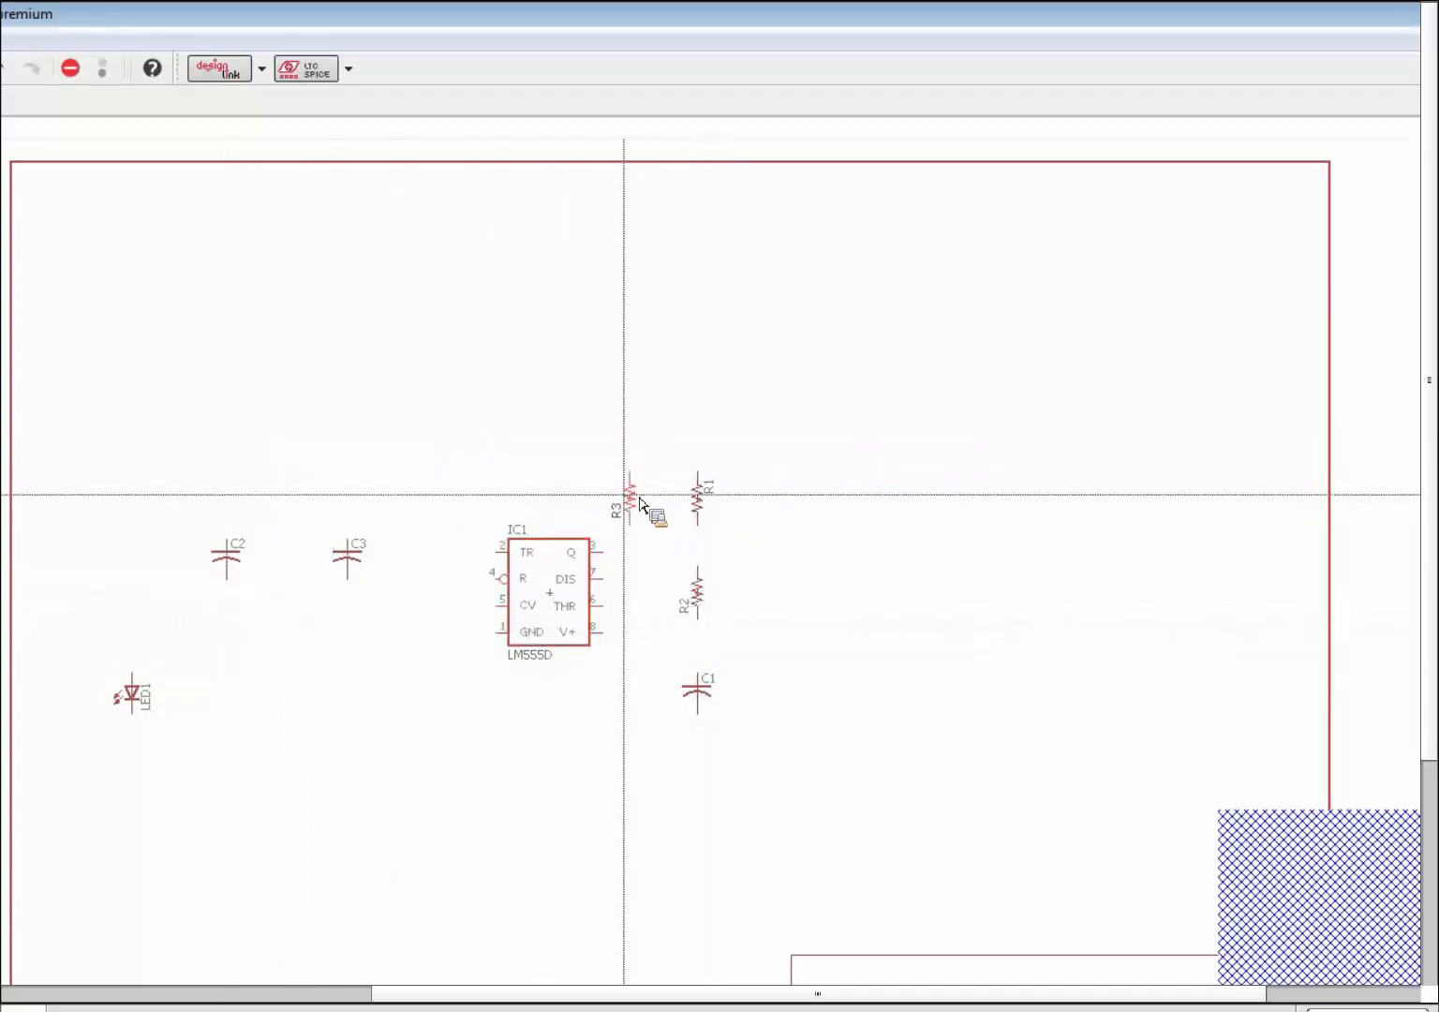
pyautogui.click(625, 502)
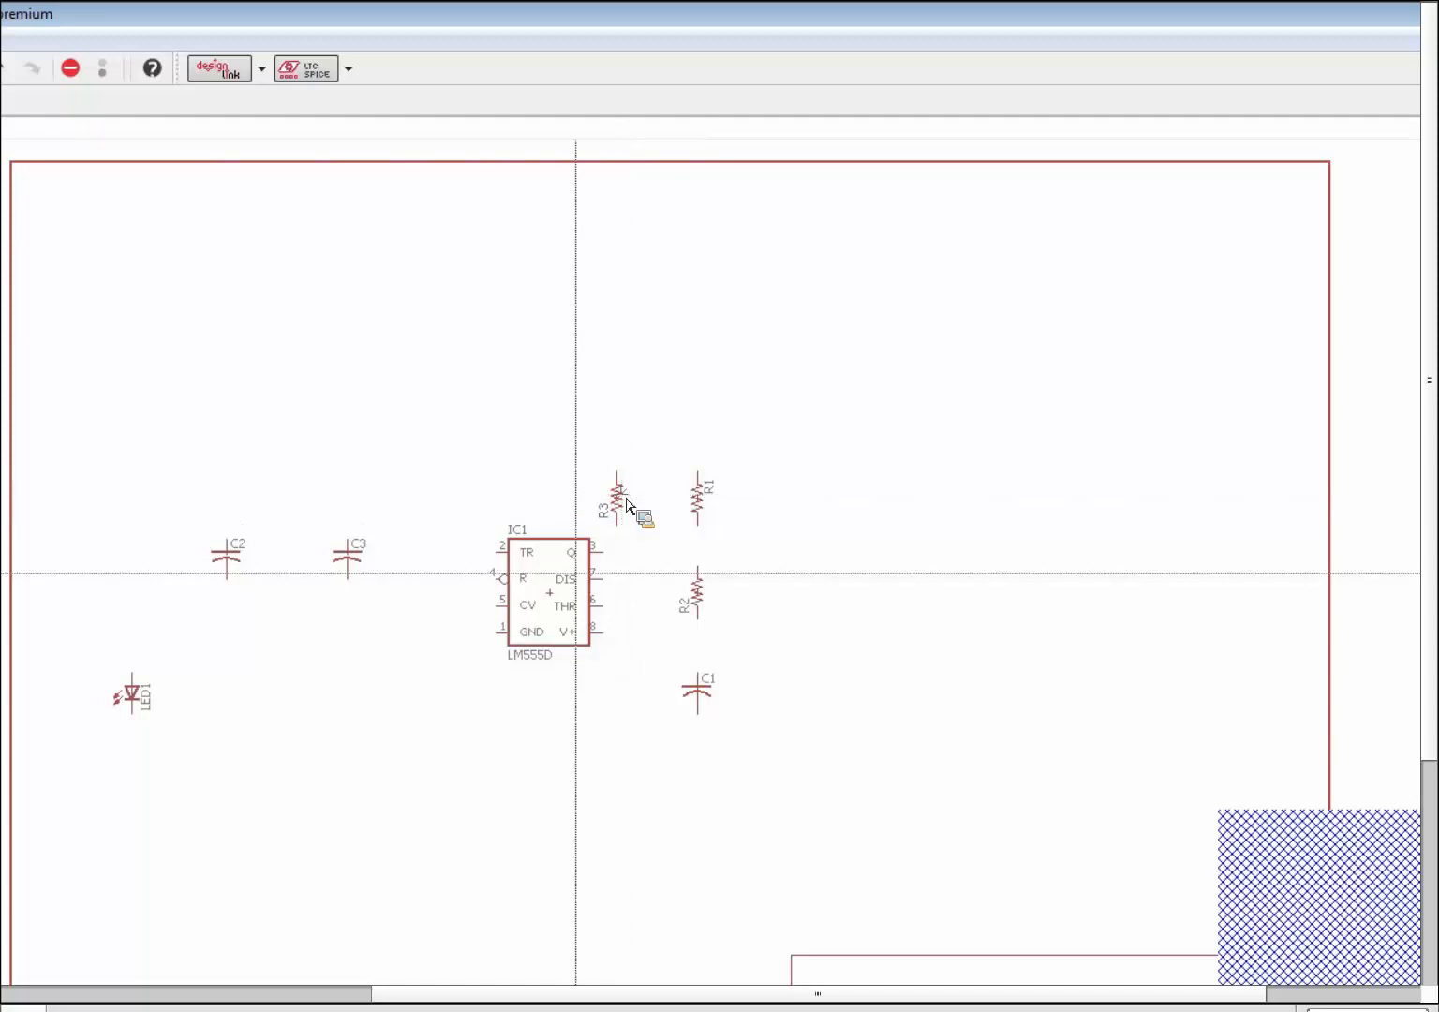
# Step: Rotate C3 to lie horizontally and place it just below IC1
pyautogui.click(345, 560)
pyautogui.rightClick(563, 686)
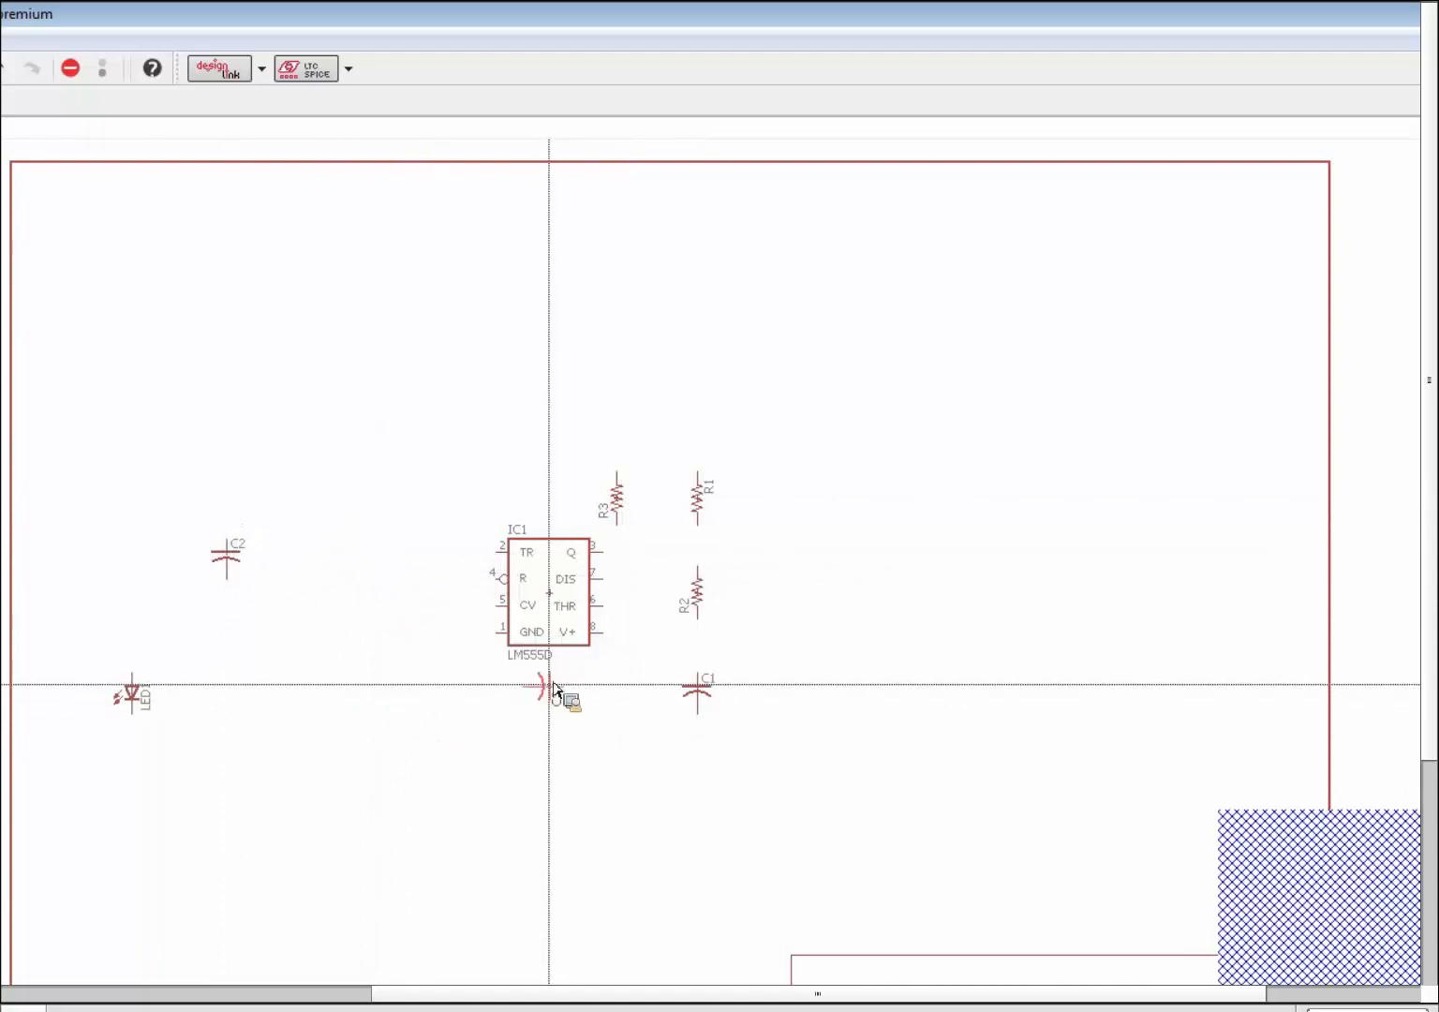
pyautogui.click(549, 685)
# Step: Place C2 horizontally left of IC1 in line with the CV pin, and LED1 rotated 180° above R3
pyautogui.click(228, 565)
pyautogui.rightClick(342, 611)
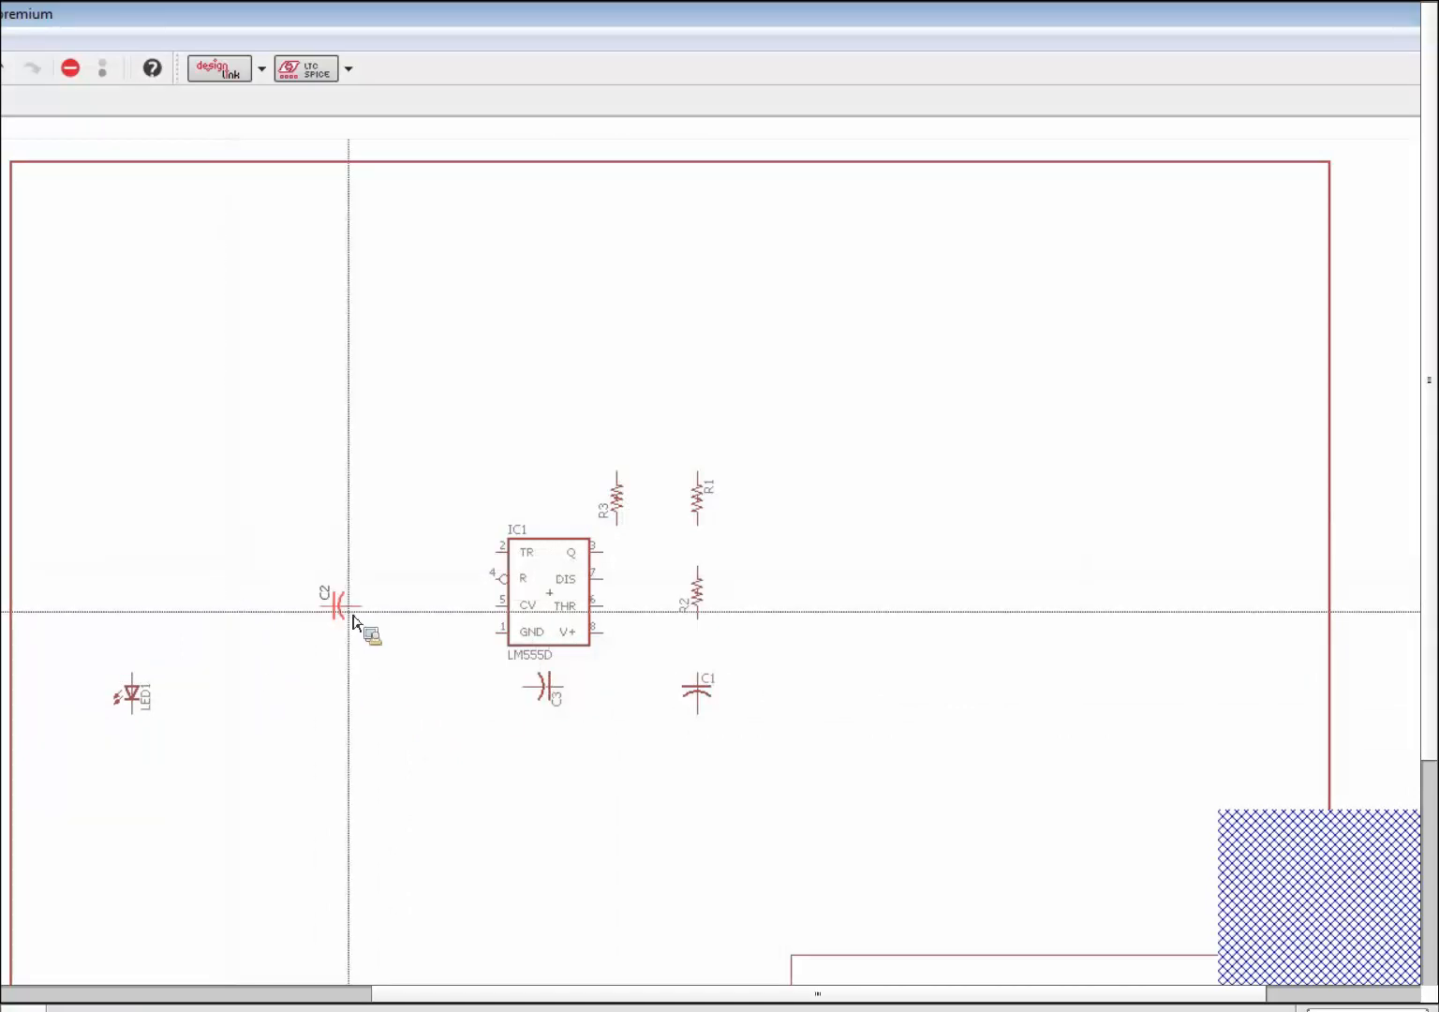
pyautogui.rightClick(354, 618)
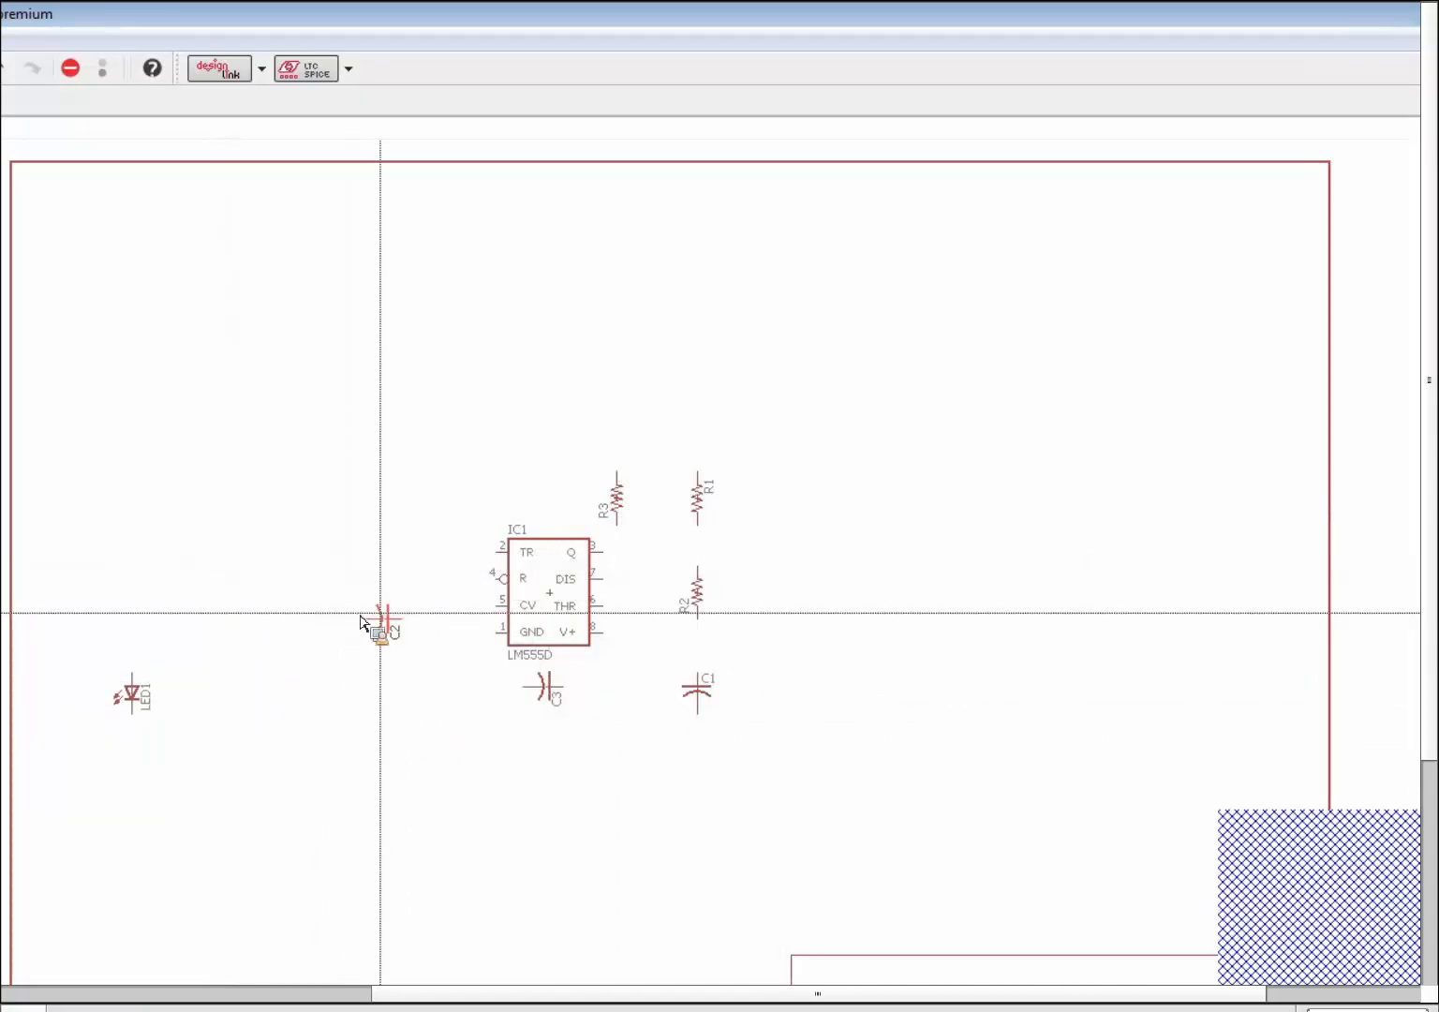
pyautogui.click(428, 611)
pyautogui.click(132, 695)
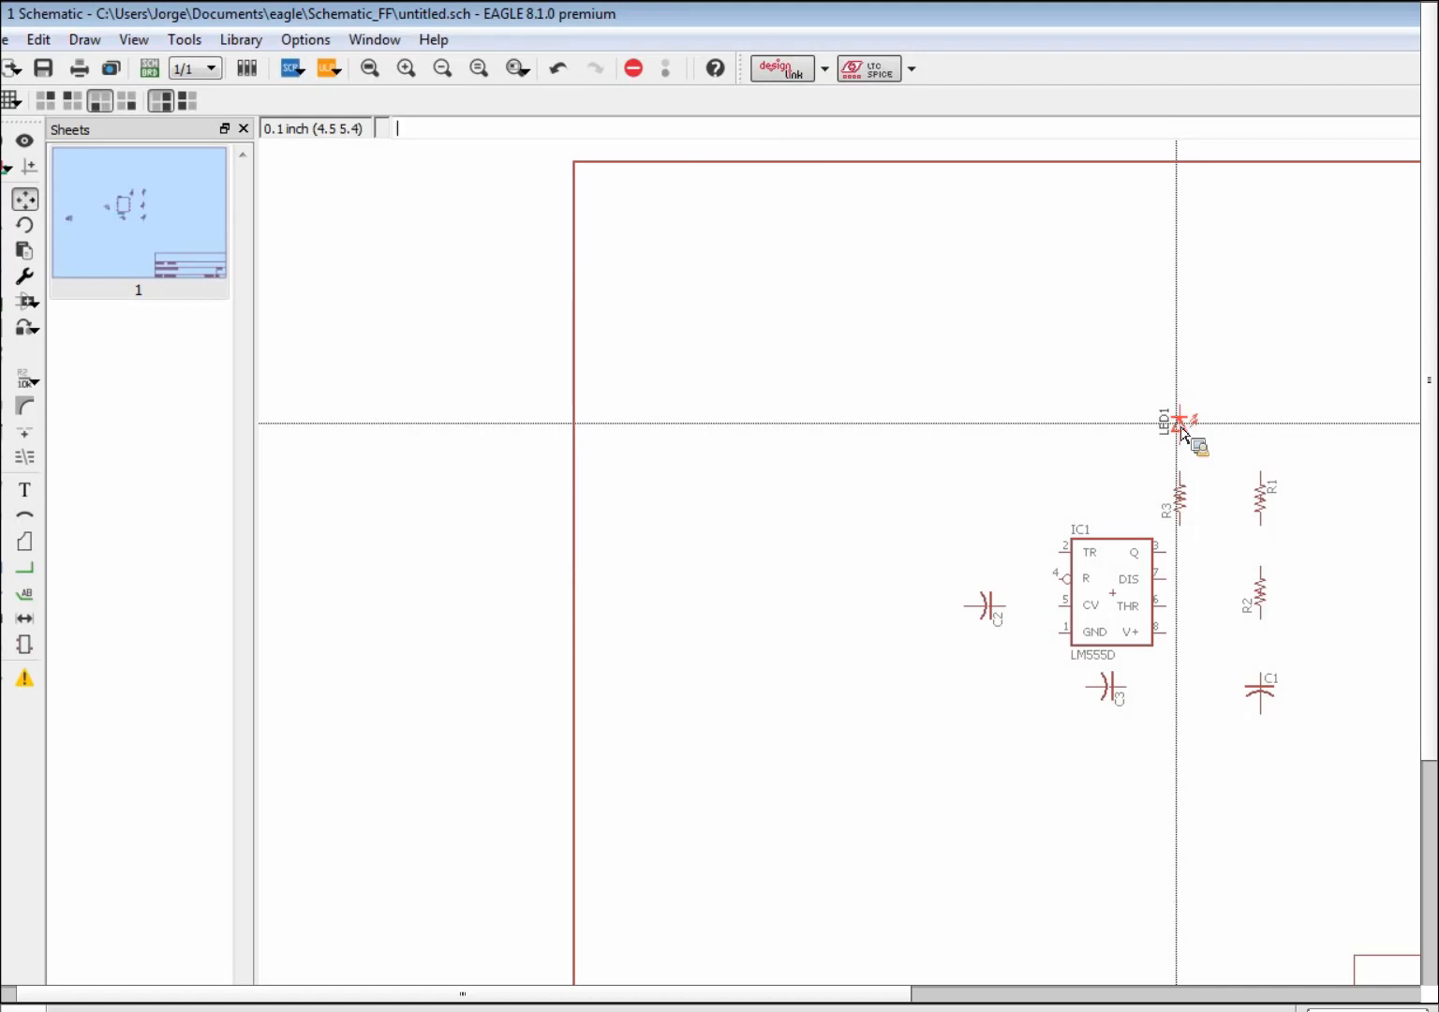
pyautogui.click(1179, 424)
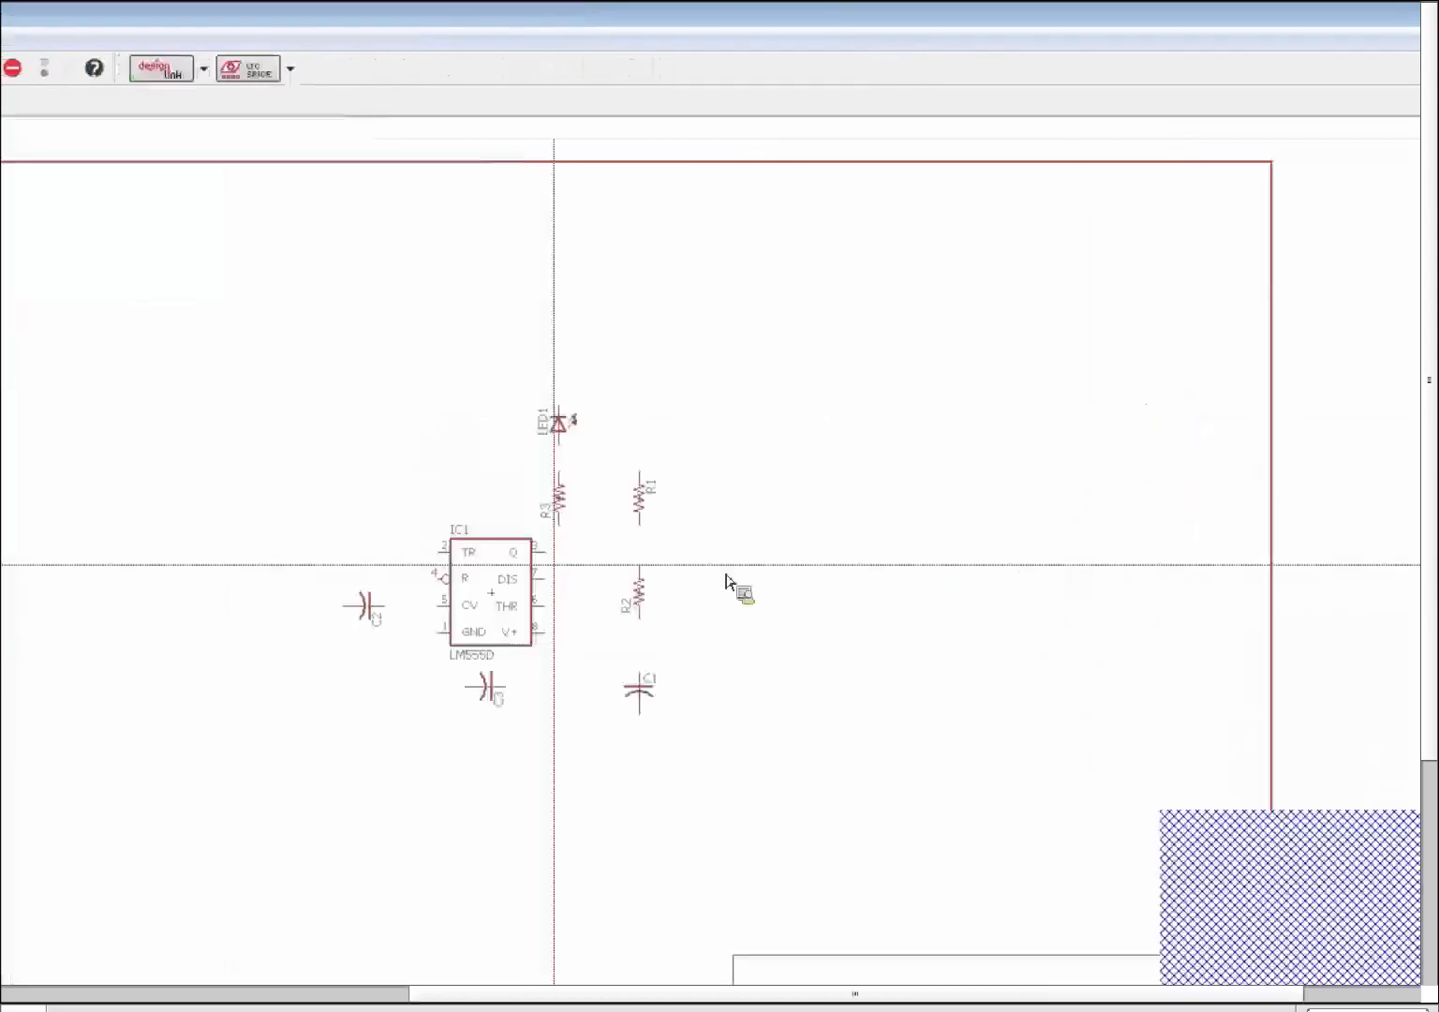
# Step: Draw a net from the right lead of C2 to IC1's CV pin (pin 5)
pyautogui.scroll(2, 1240, 636)
pyautogui.scroll(2, 583, 562)
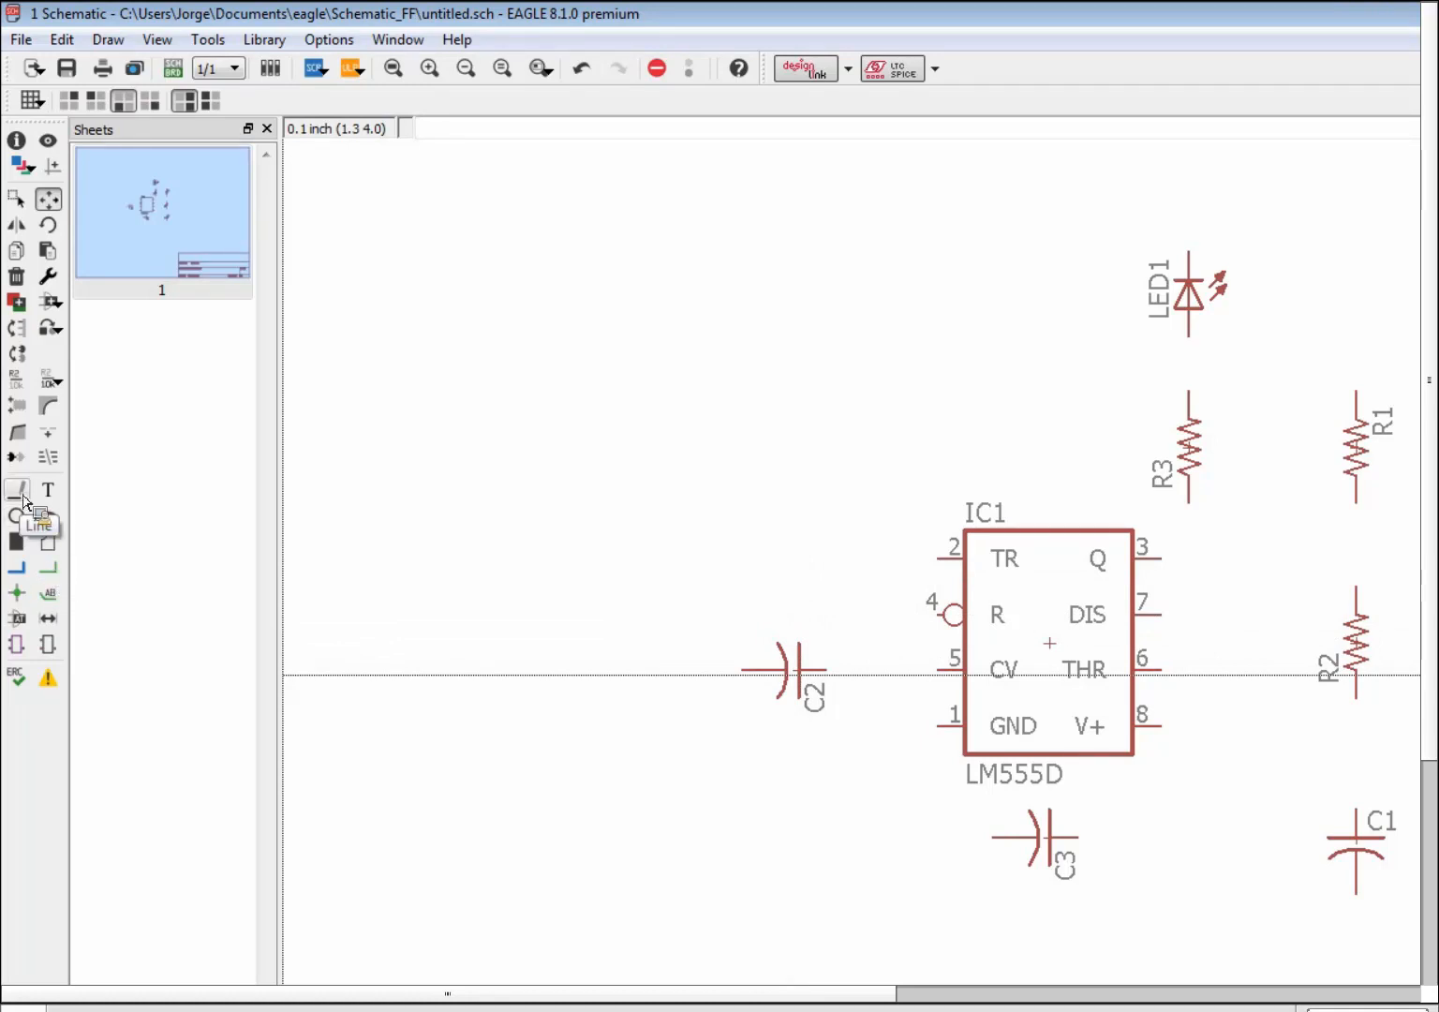
pyautogui.click(48, 568)
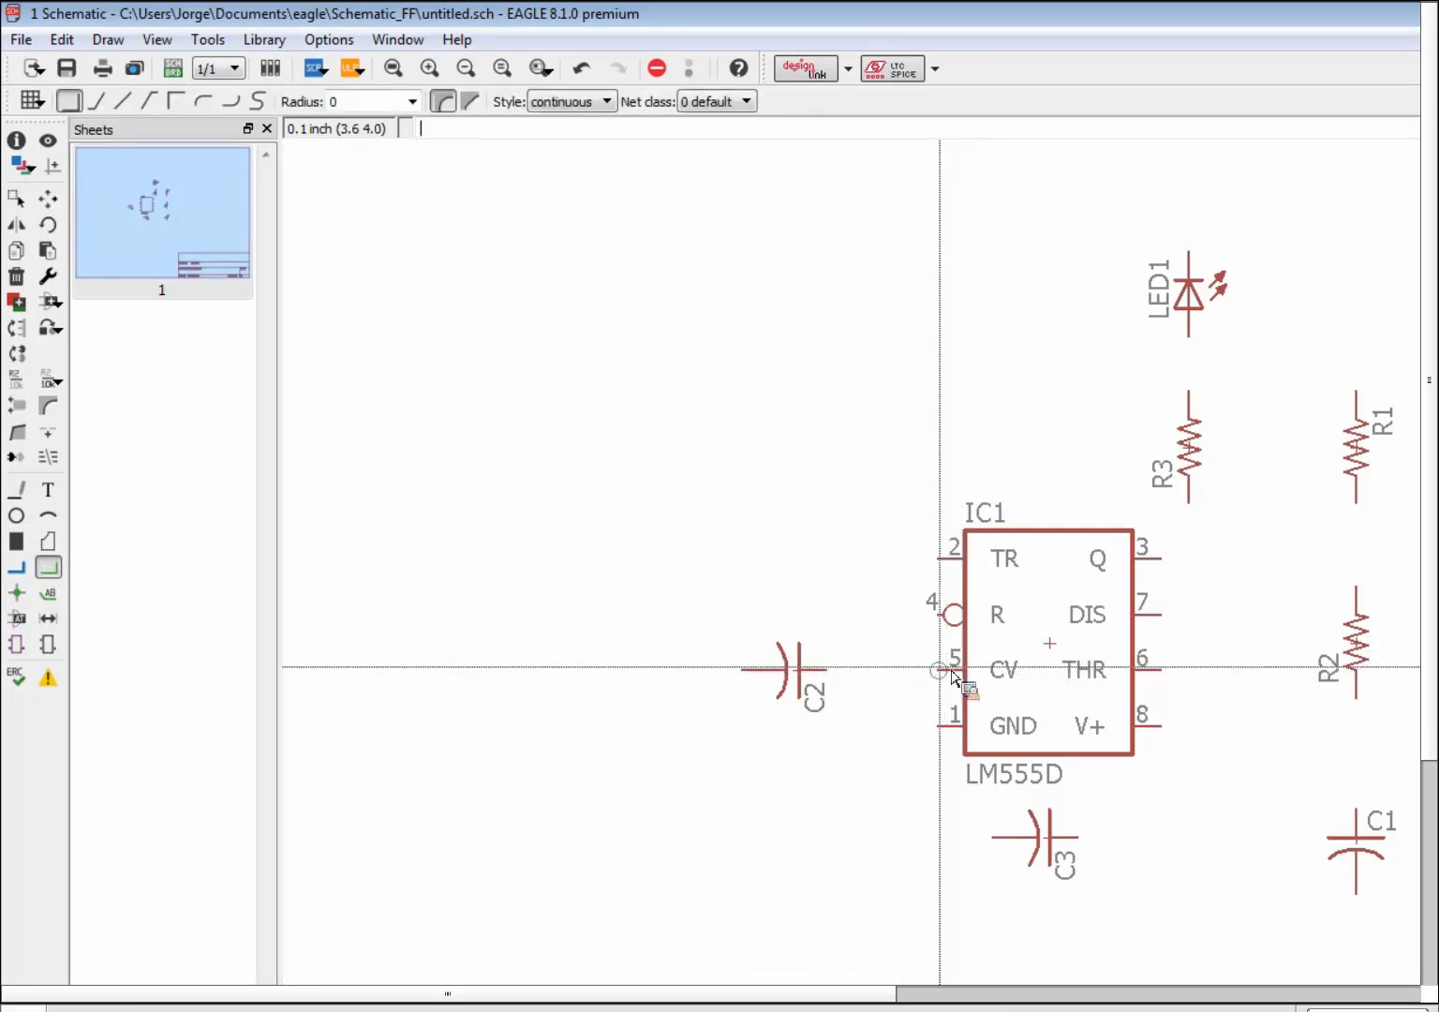
pyautogui.scroll(2, 824, 676)
pyautogui.scroll(2, 828, 685)
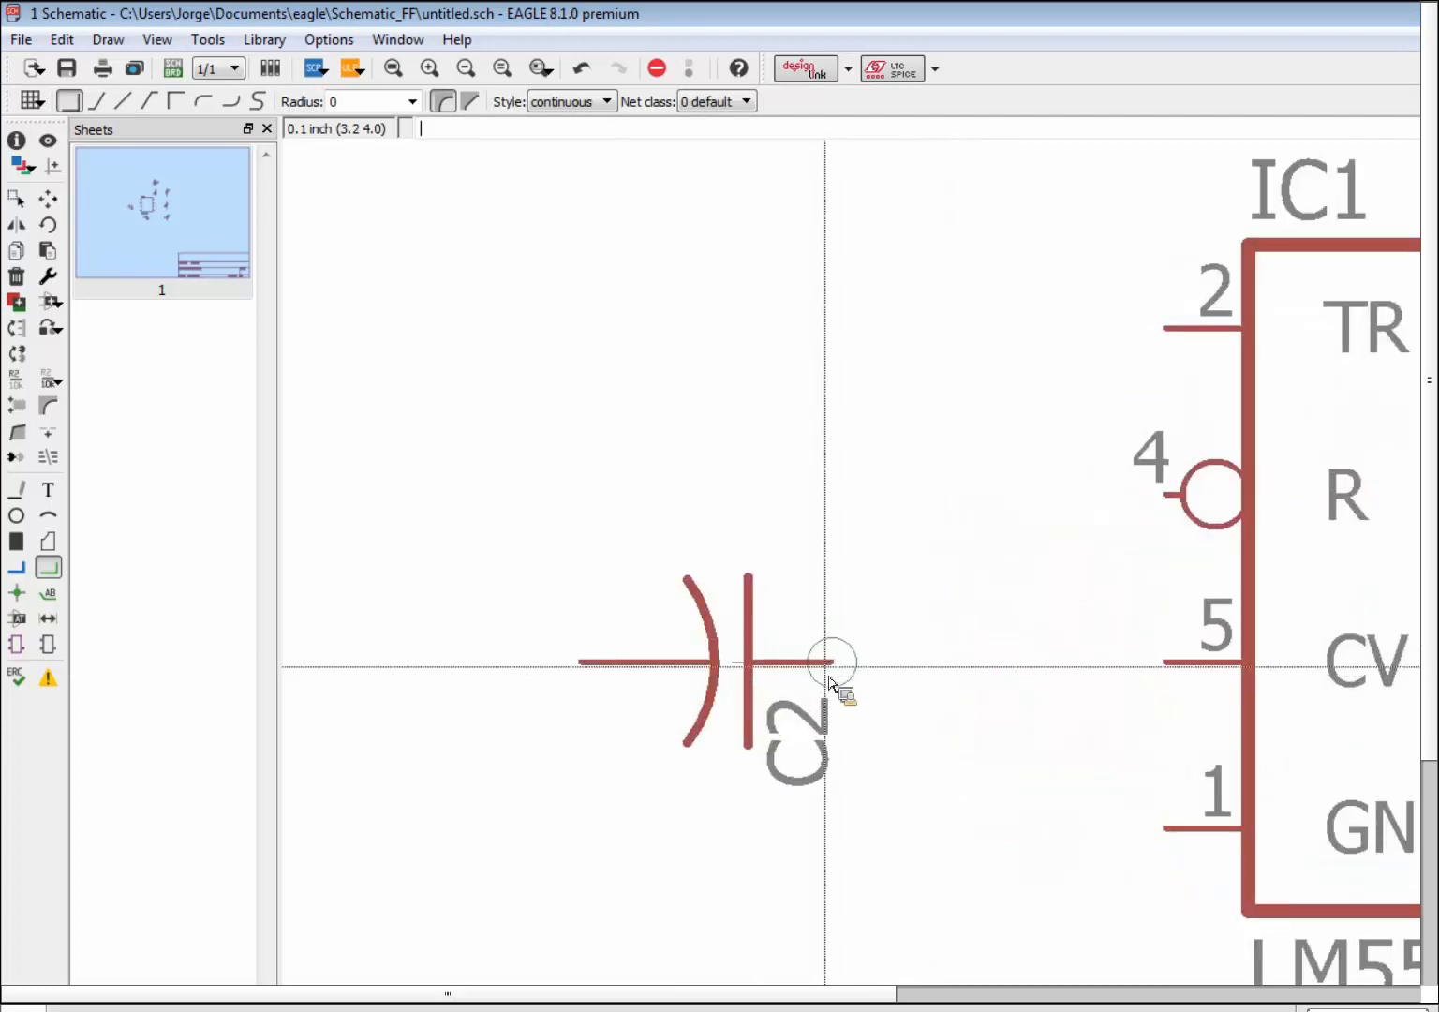
pyautogui.click(836, 665)
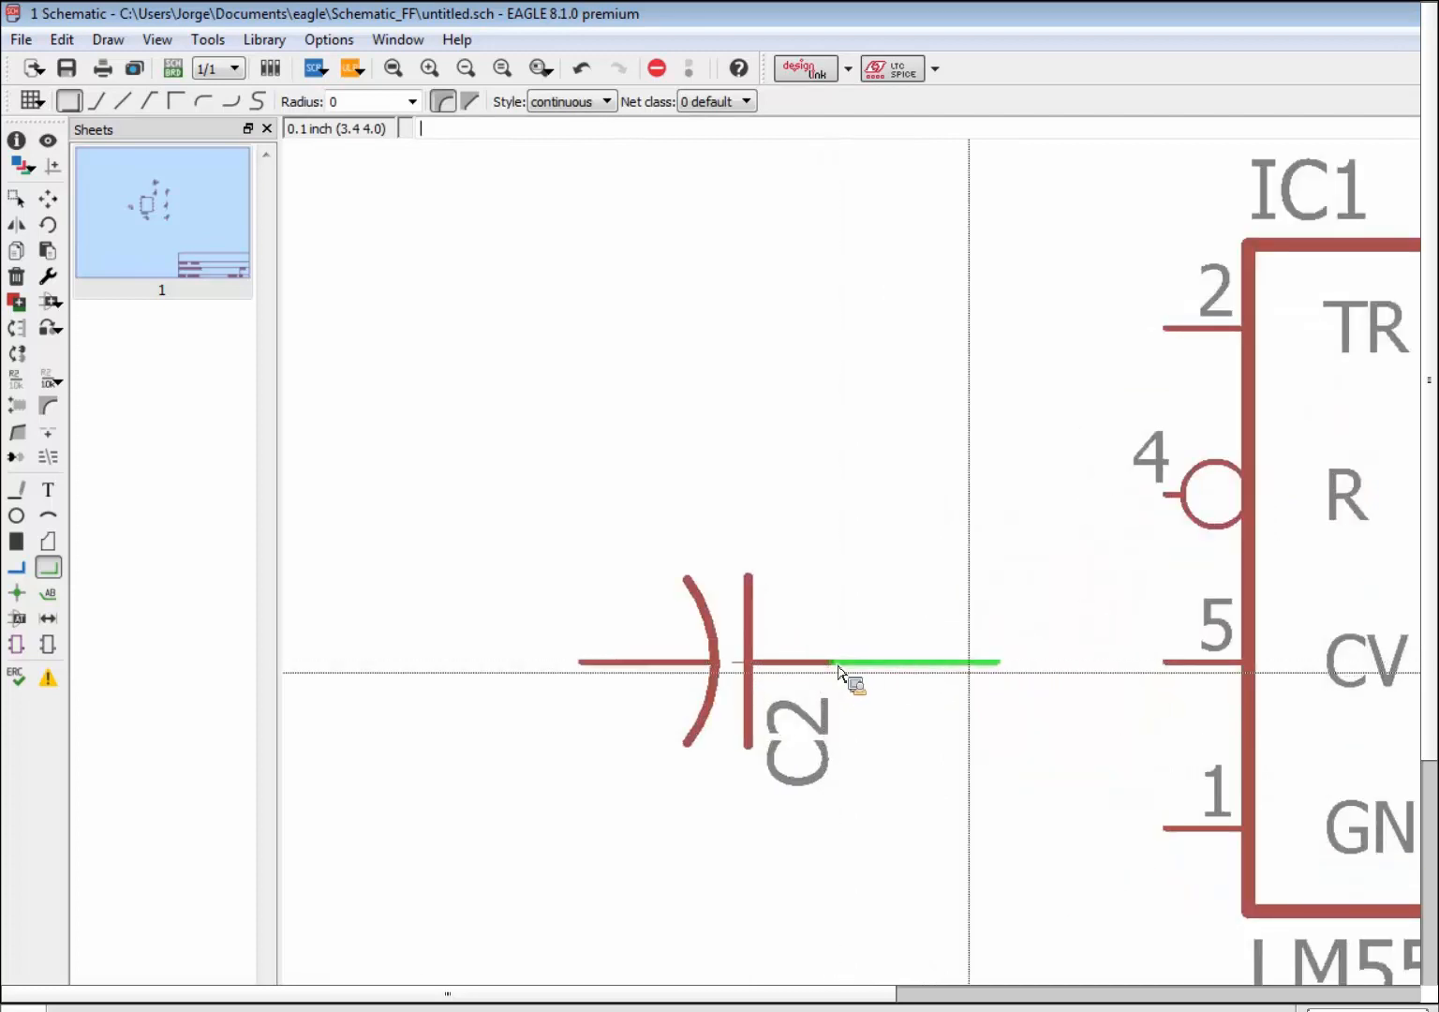
pyautogui.click(1171, 667)
# Step: Draw a net from IC1's GND pin down and across to C3's left lead, using a right-angle bend
pyautogui.scroll(-2, 1038, 750)
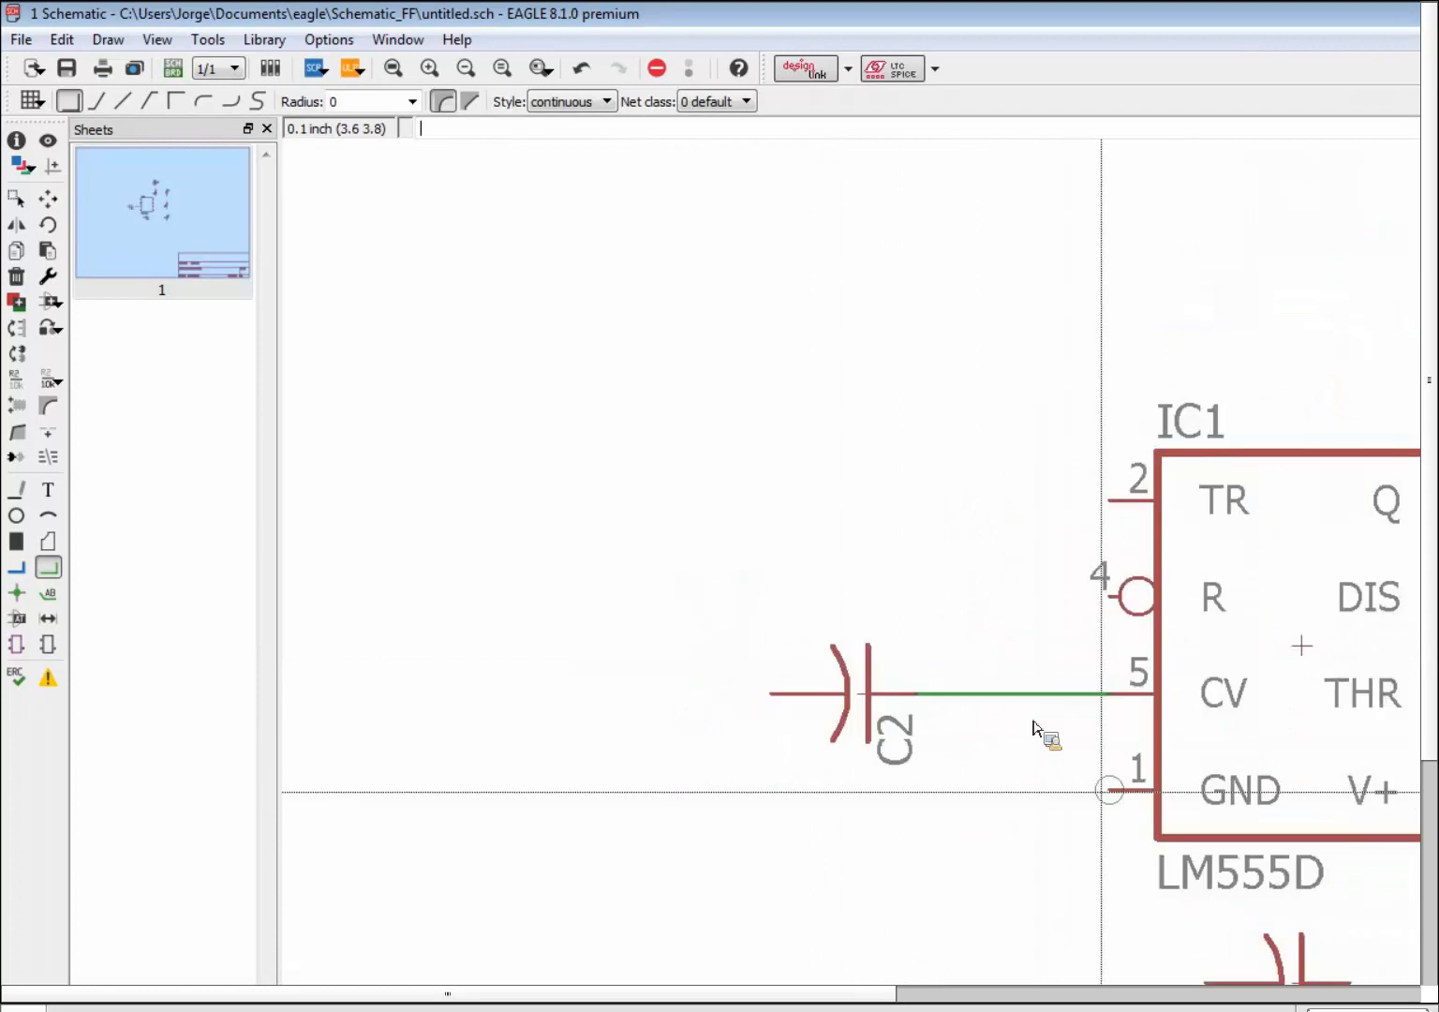
pyautogui.click(1109, 788)
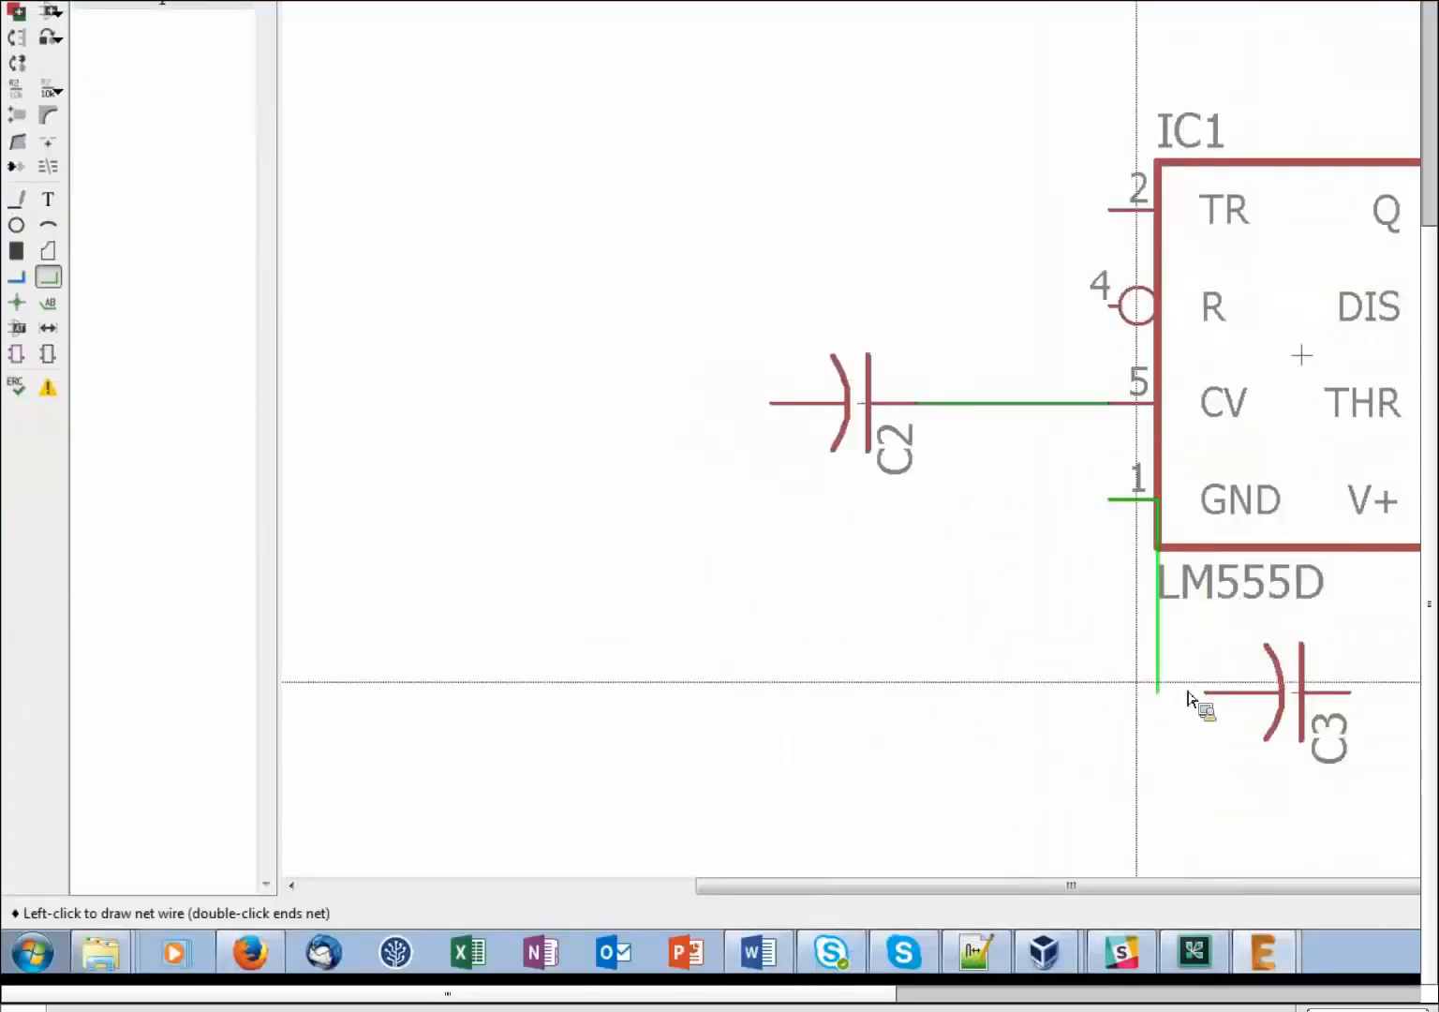
pyautogui.rightClick(1194, 683)
pyautogui.rightClick(1193, 683)
pyautogui.rightClick(1192, 682)
pyautogui.rightClick(1191, 681)
pyautogui.rightClick(1191, 682)
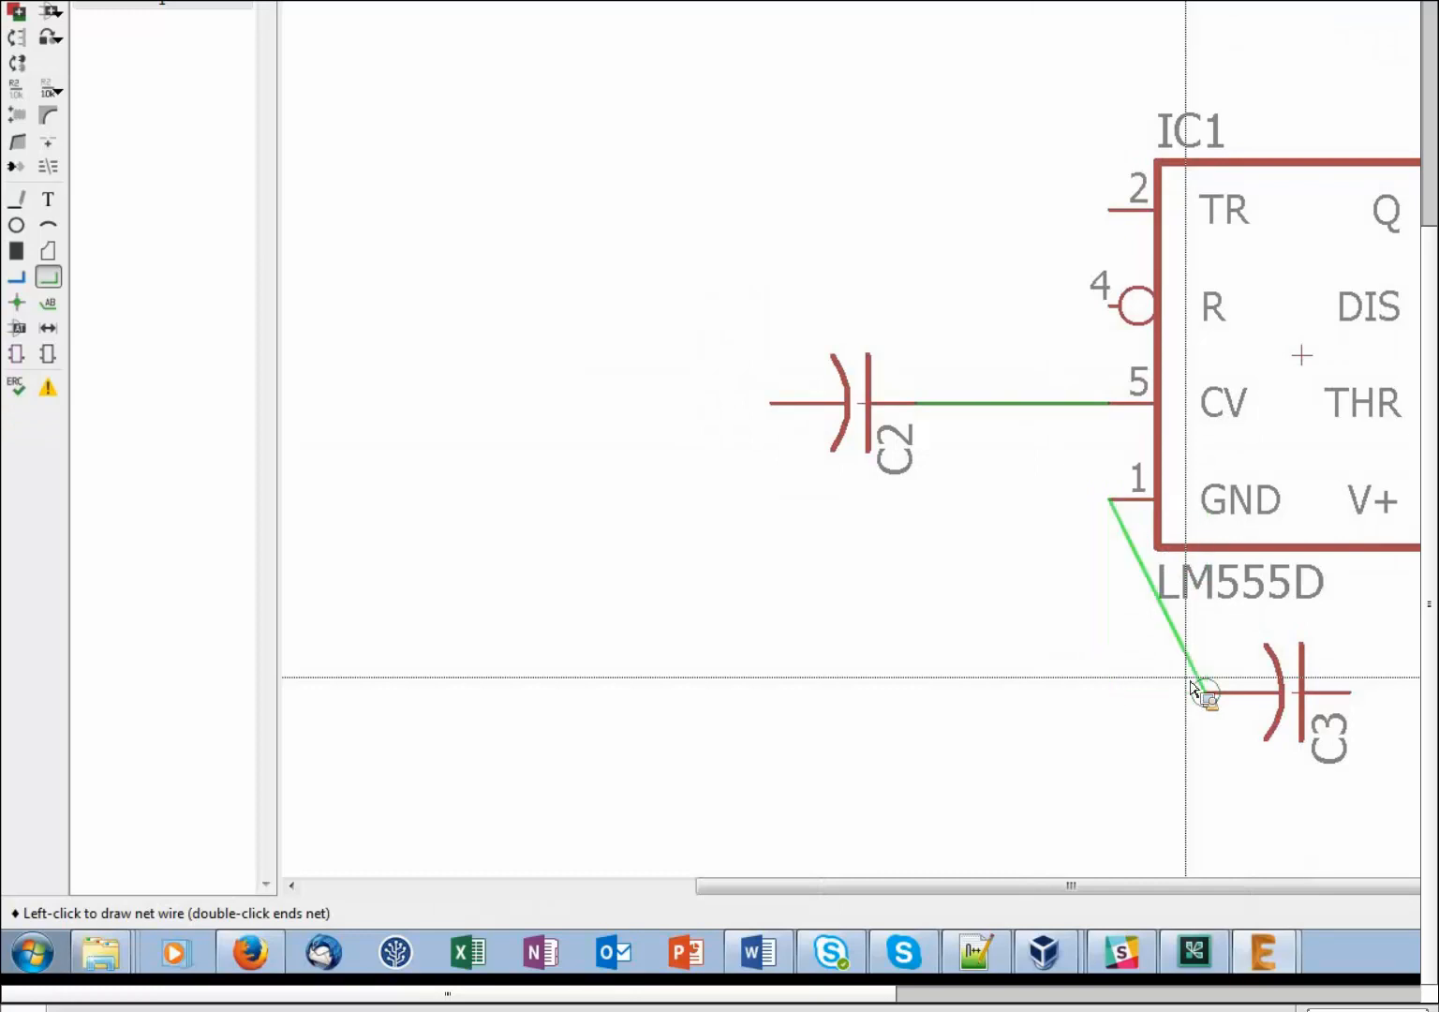
pyautogui.rightClick(1191, 682)
pyautogui.rightClick(1191, 682)
pyautogui.rightClick(1191, 682)
pyautogui.rightClick(1191, 682)
pyautogui.rightClick(1191, 683)
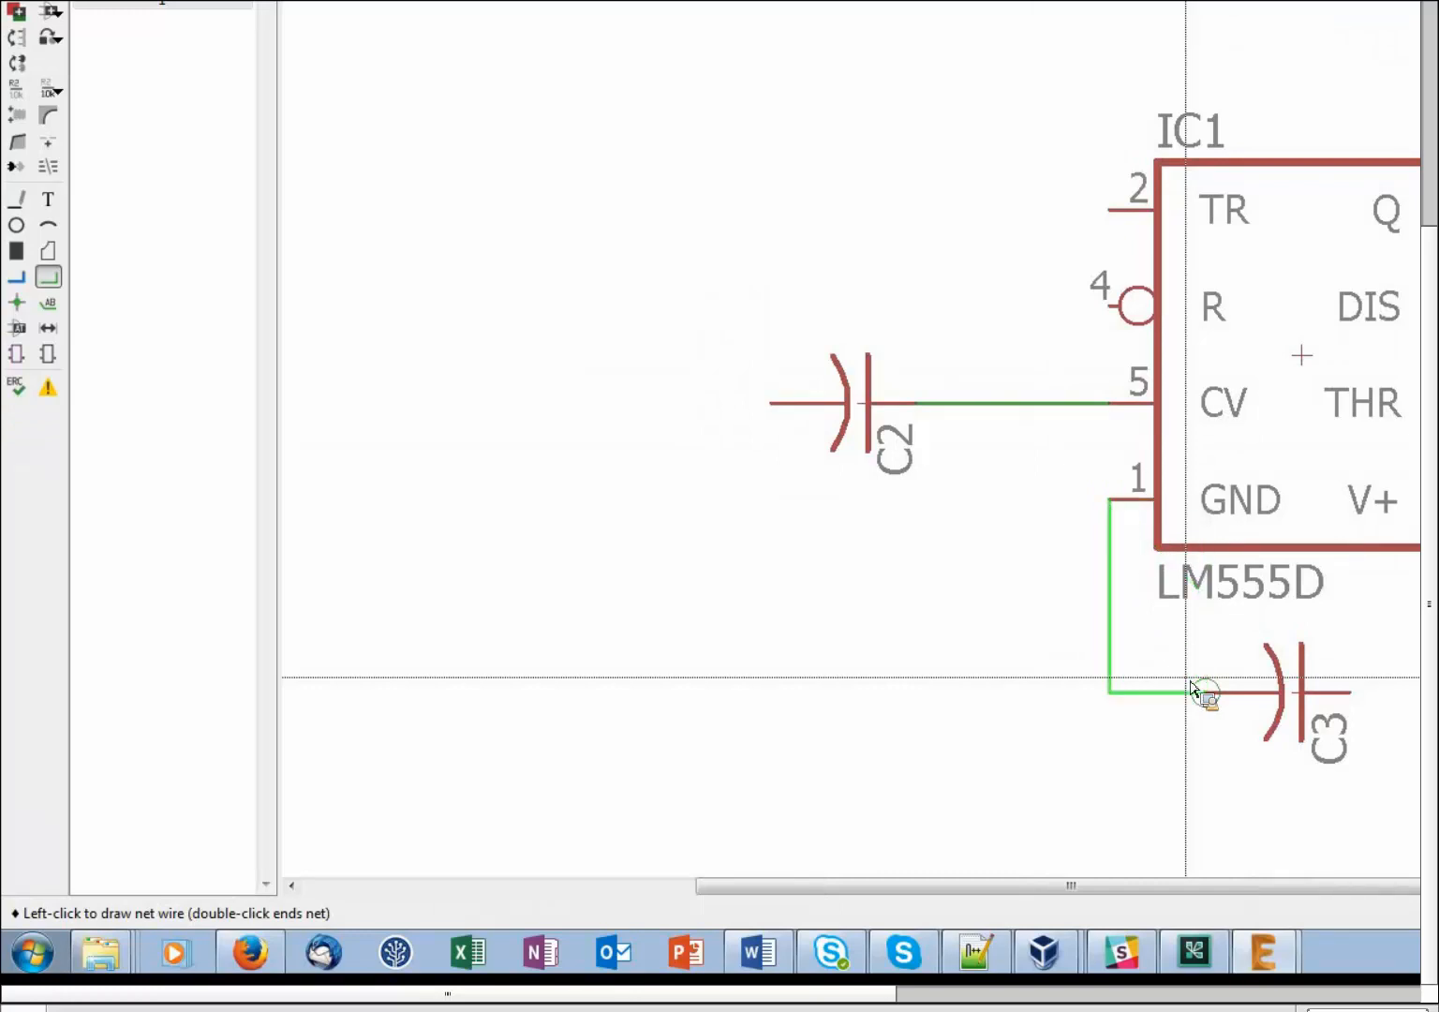
pyautogui.click(1193, 685)
# Step: Wire C3's right lead to IC1's V+ pin and the Q pin to the lower lead of R3
pyautogui.click(768, 694)
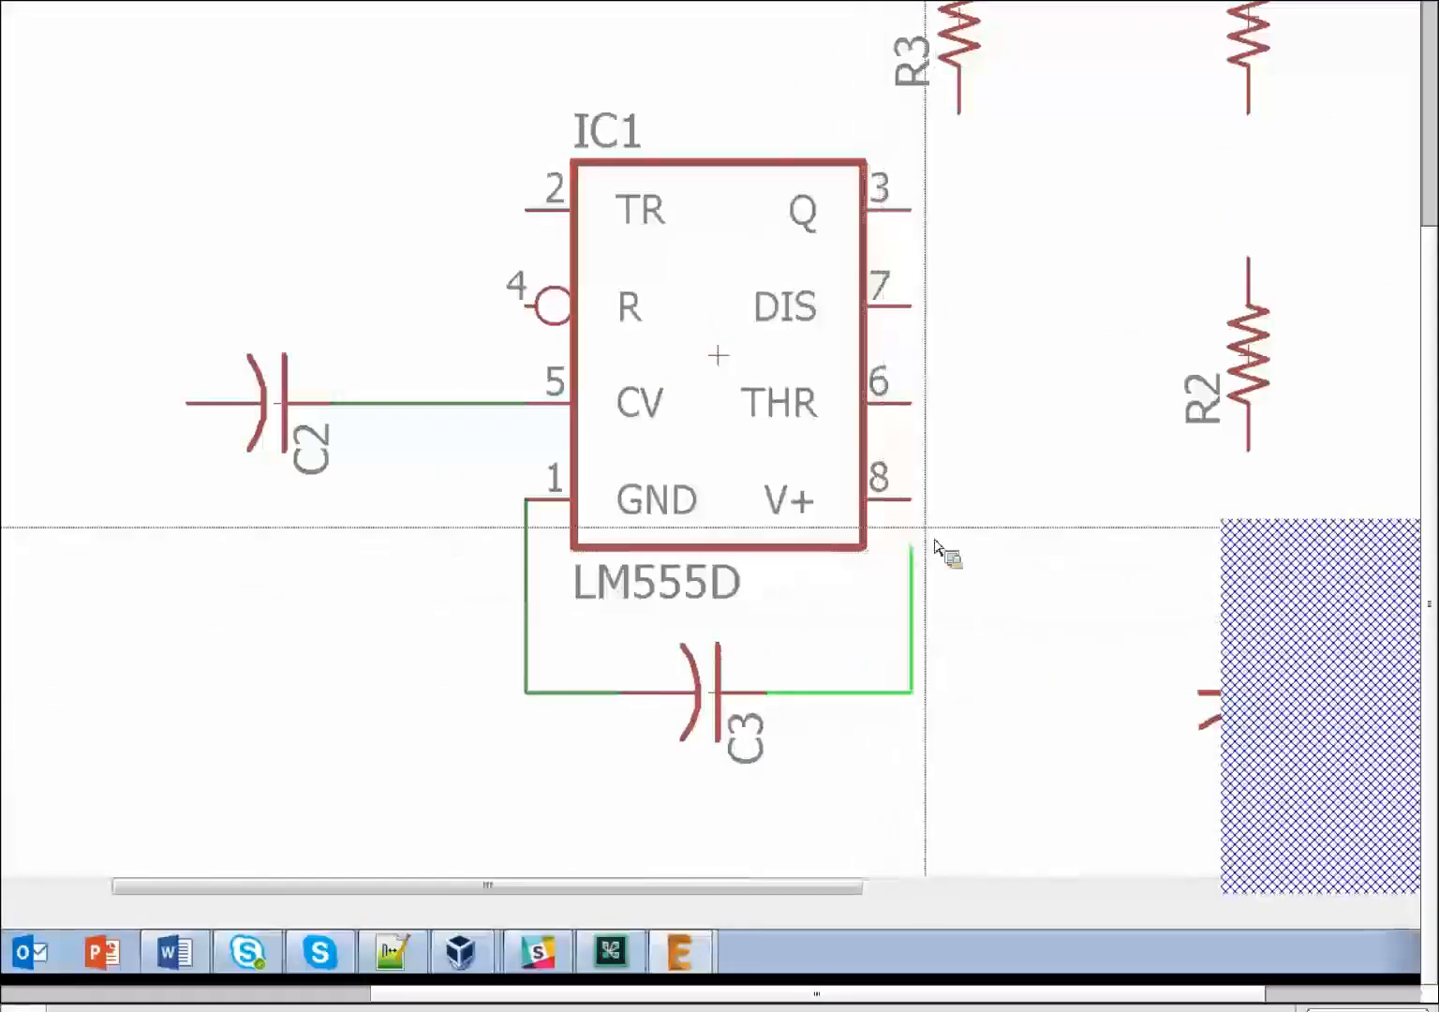
pyautogui.click(923, 513)
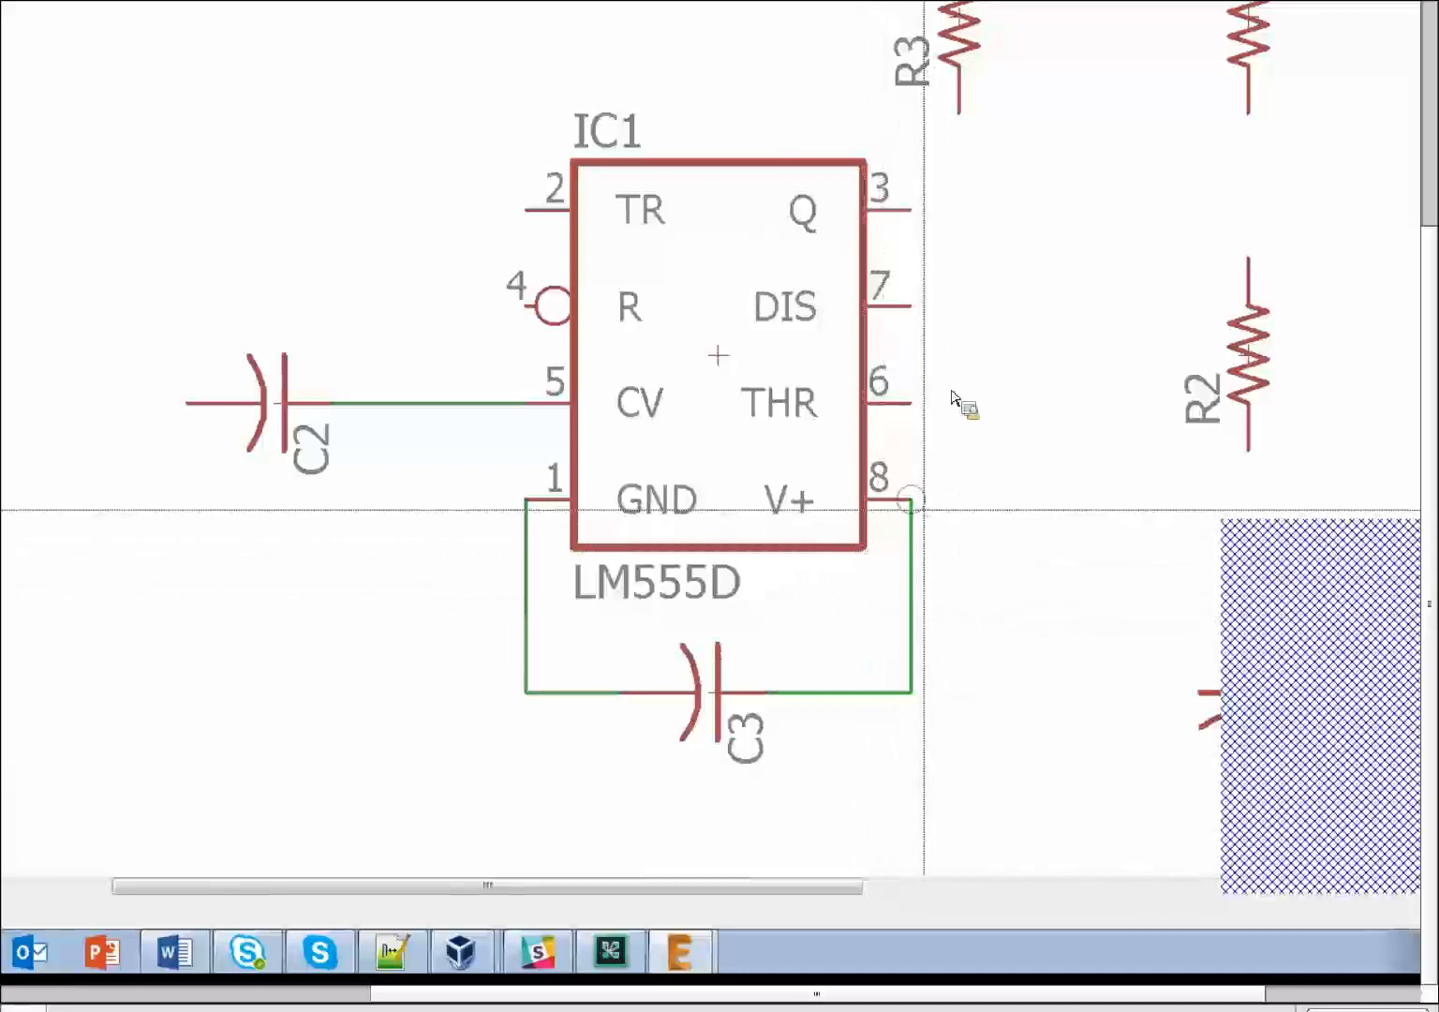
pyautogui.click(912, 210)
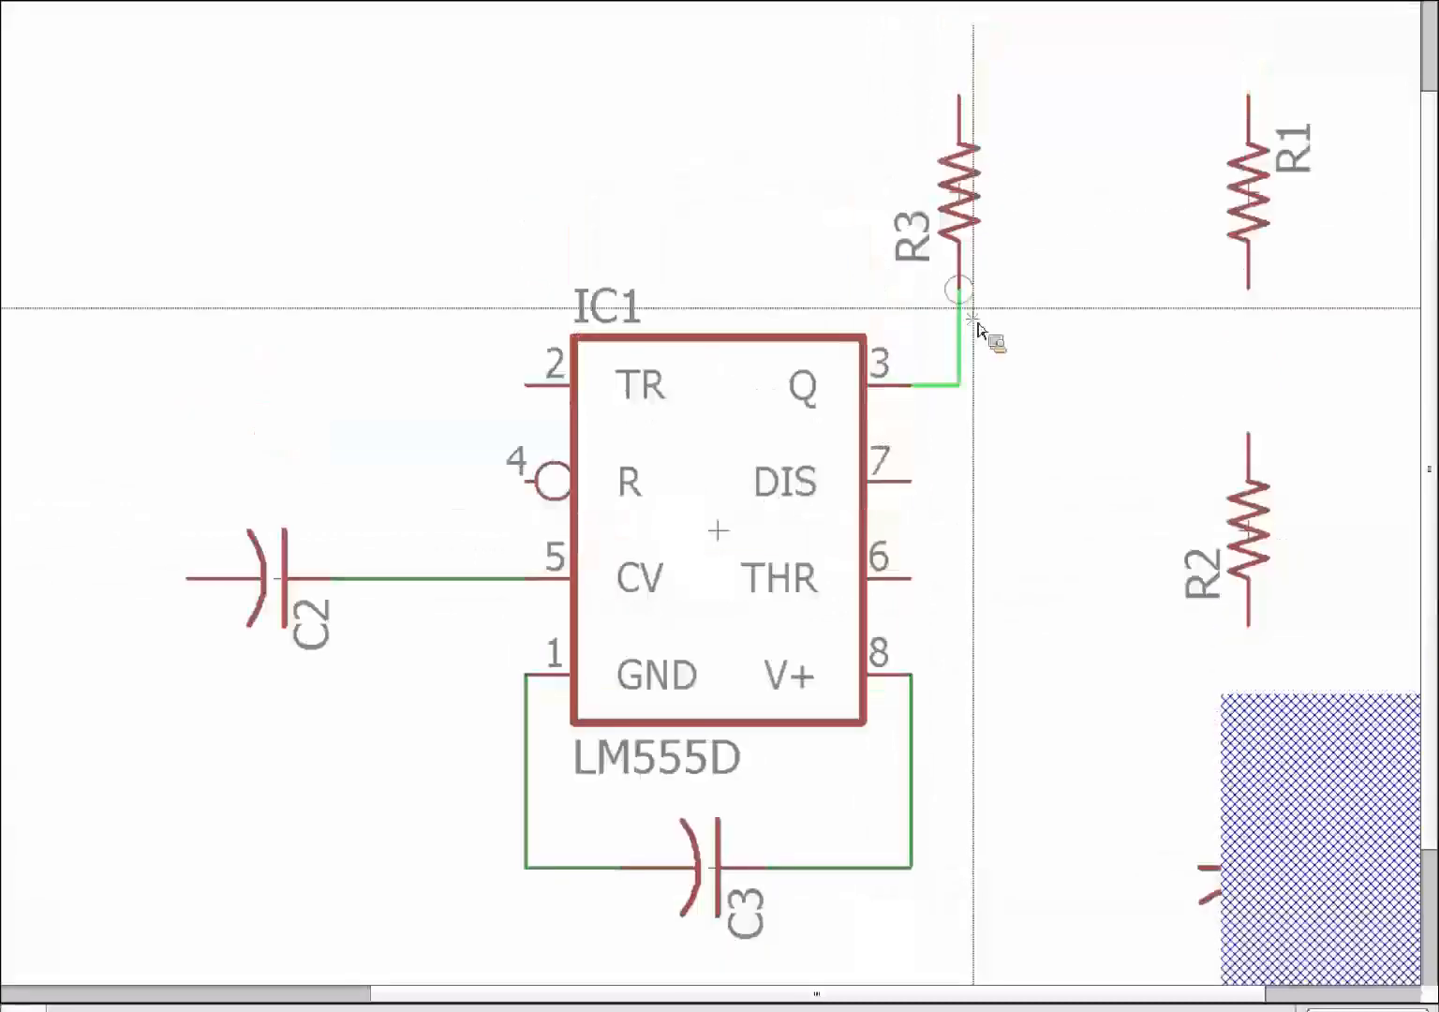
pyautogui.click(975, 318)
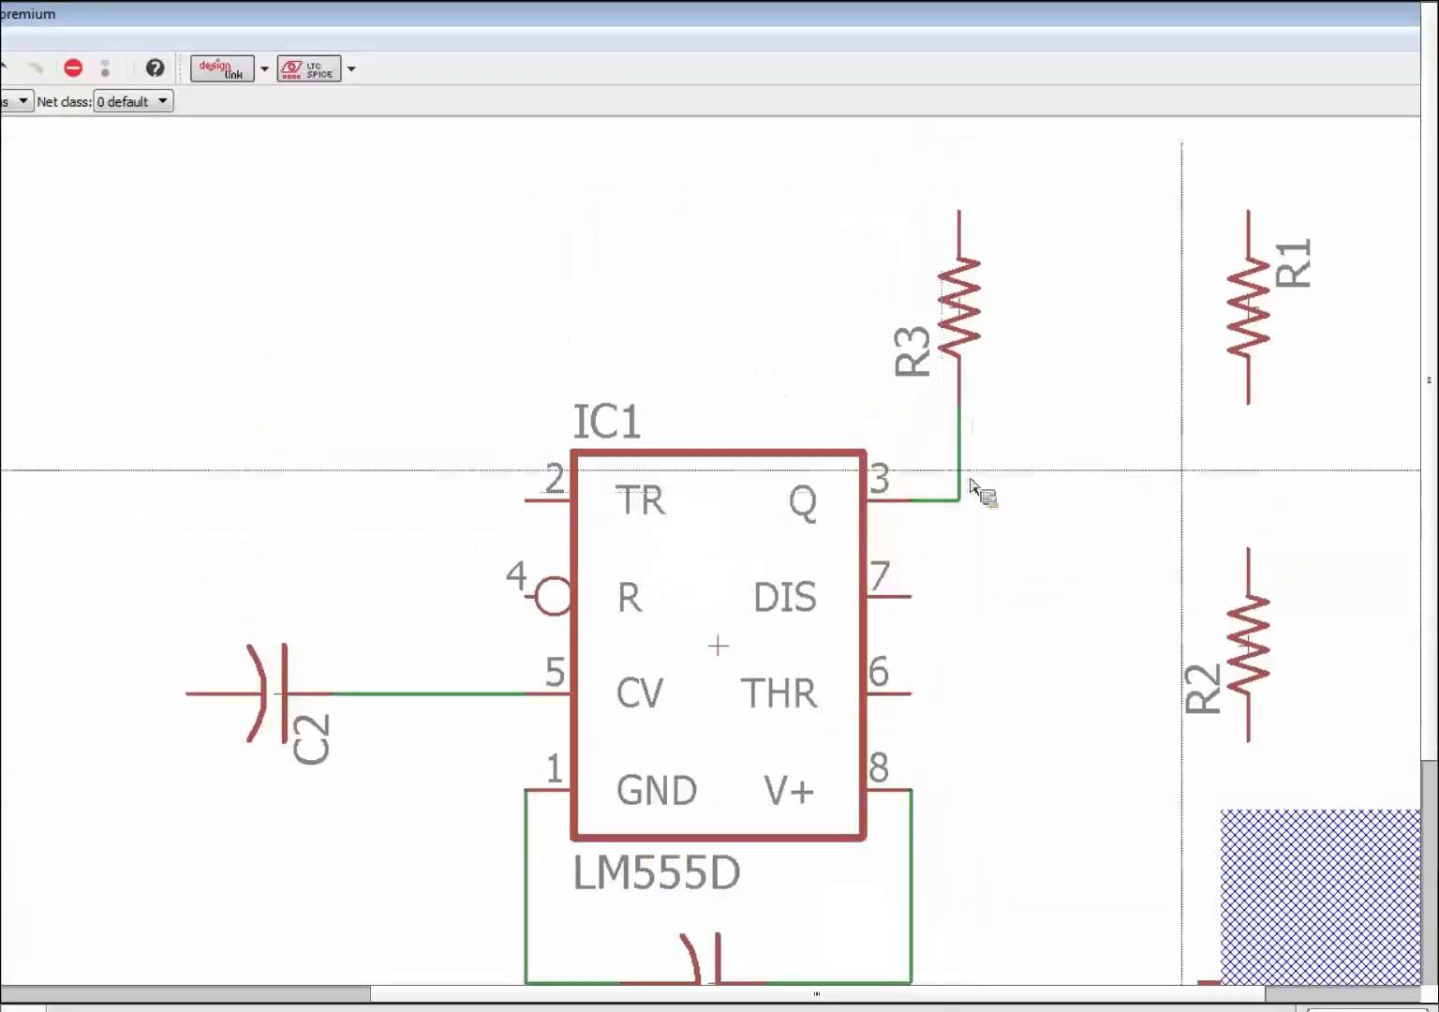
# Step: Connect R1, R2 and C1 in series with nets, and wire R3's upper lead to LED1
pyautogui.click(1248, 290)
pyautogui.click(1004, 546)
pyautogui.scroll(-3, 996, 553)
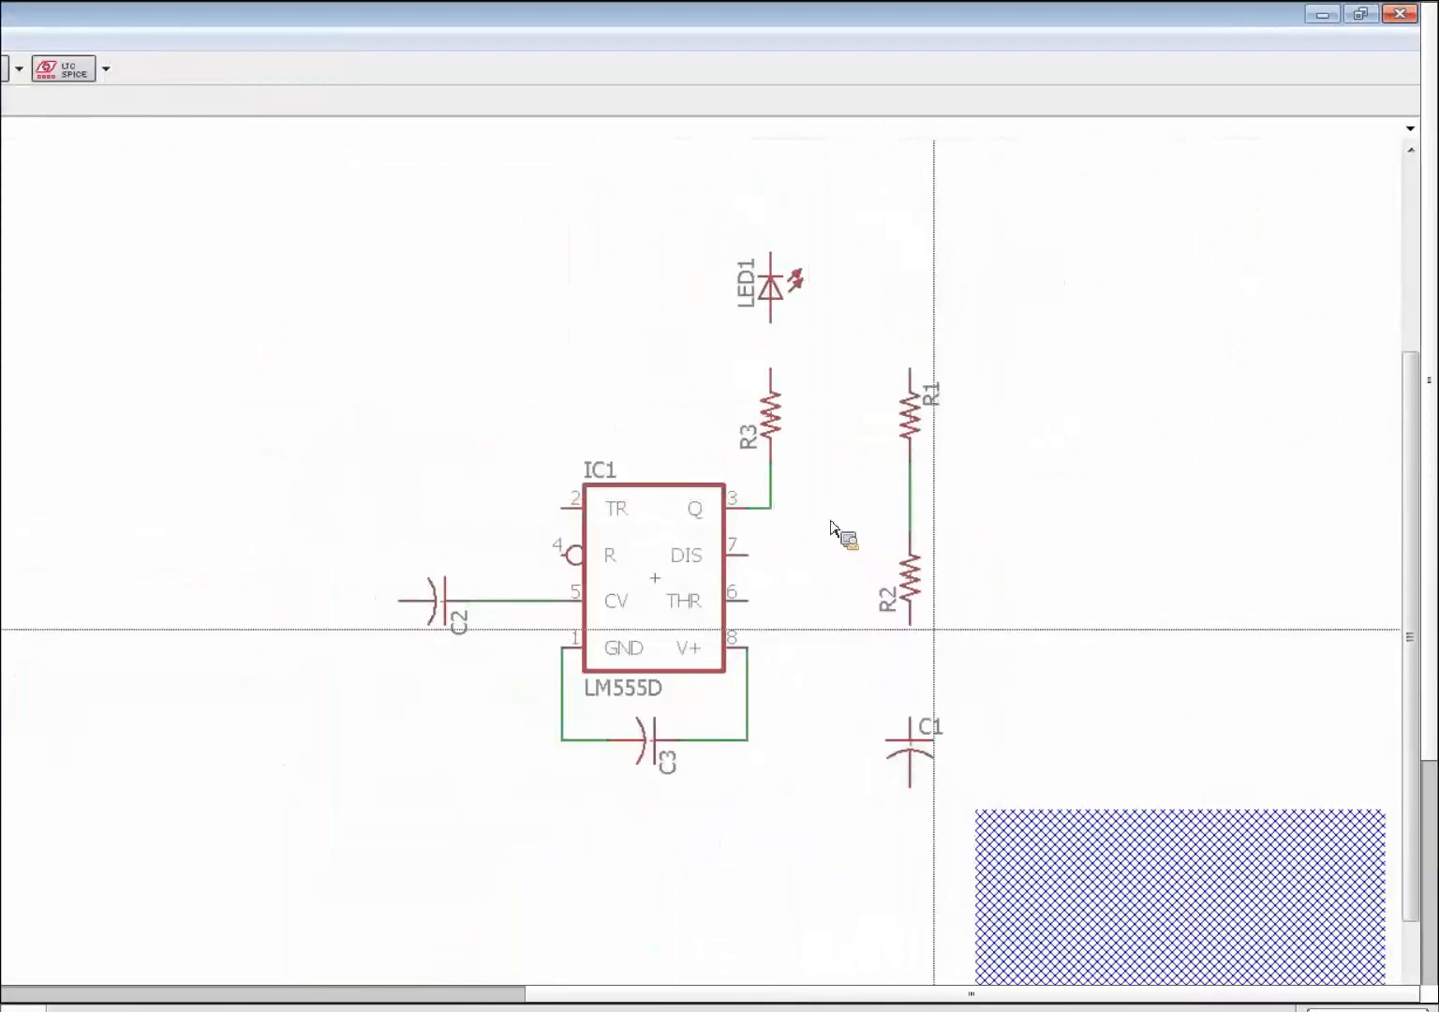
pyautogui.click(910, 626)
pyautogui.click(915, 720)
pyautogui.click(774, 370)
pyautogui.click(776, 325)
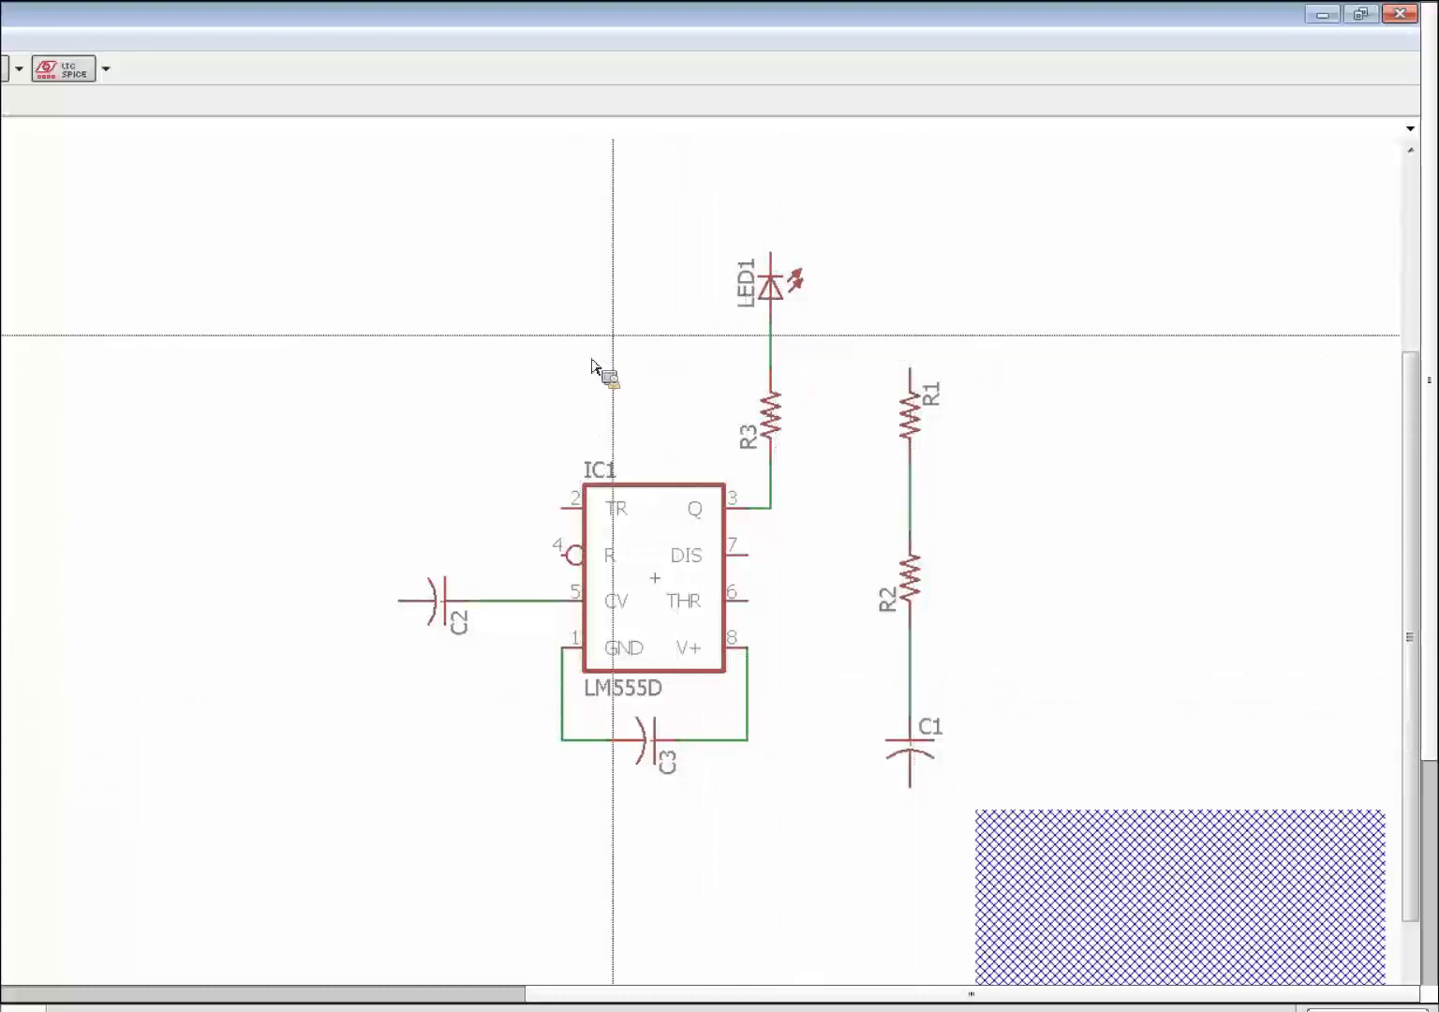
# Step: Draw a net from IC1's R pin (pin 4) around below C3 to the junction of C3 and the V+ pin
pyautogui.click(562, 557)
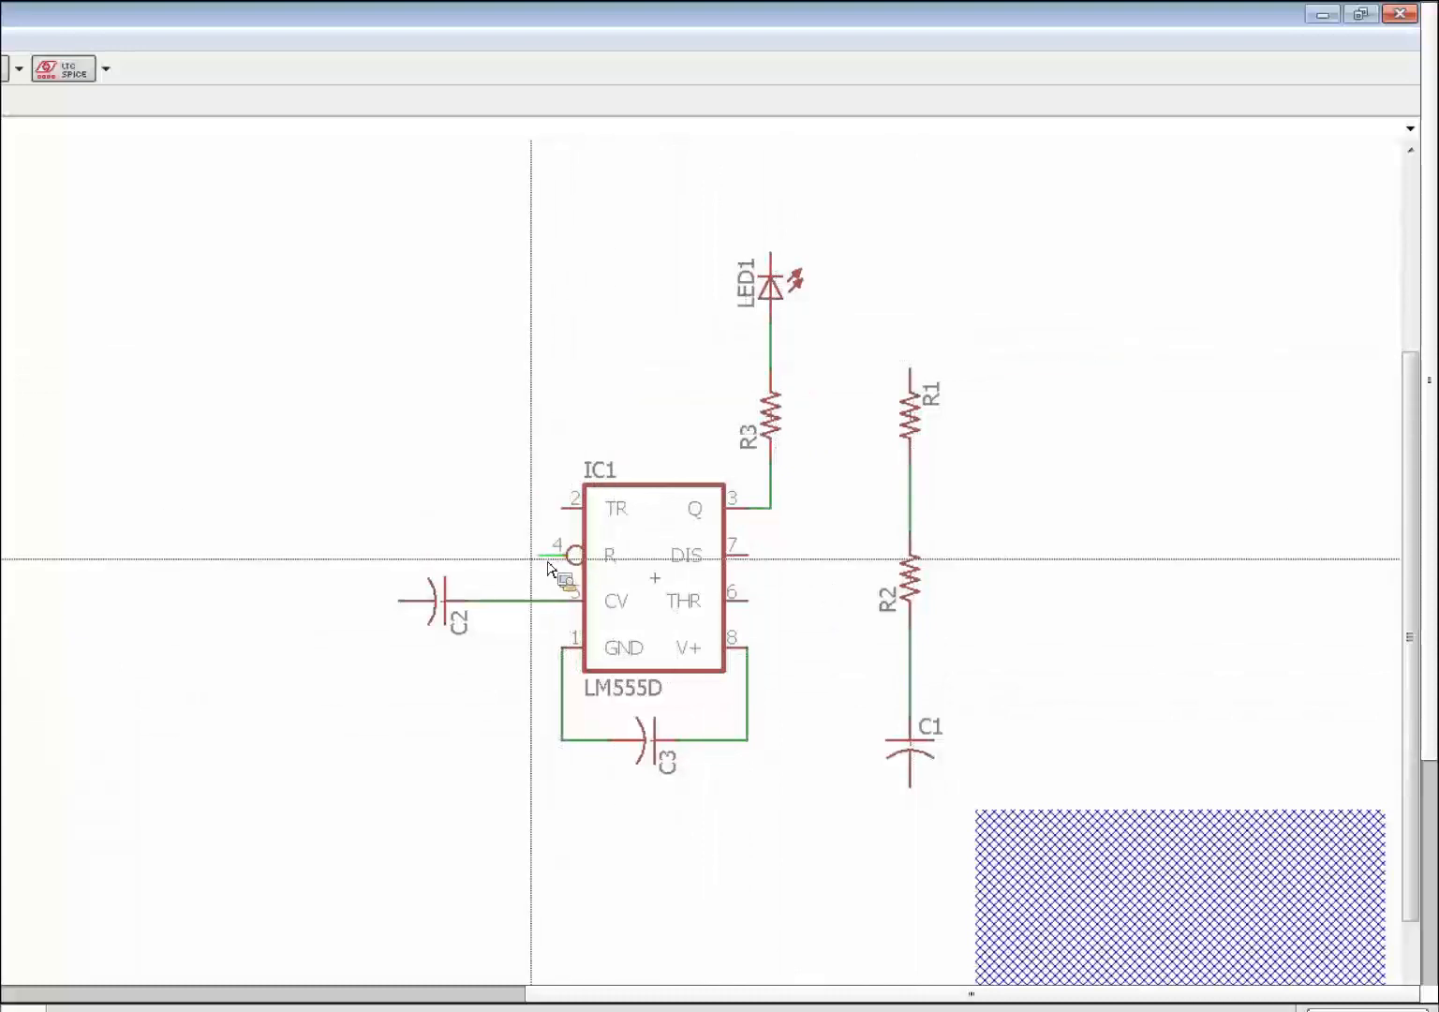
pyautogui.scroll(5, 551, 569)
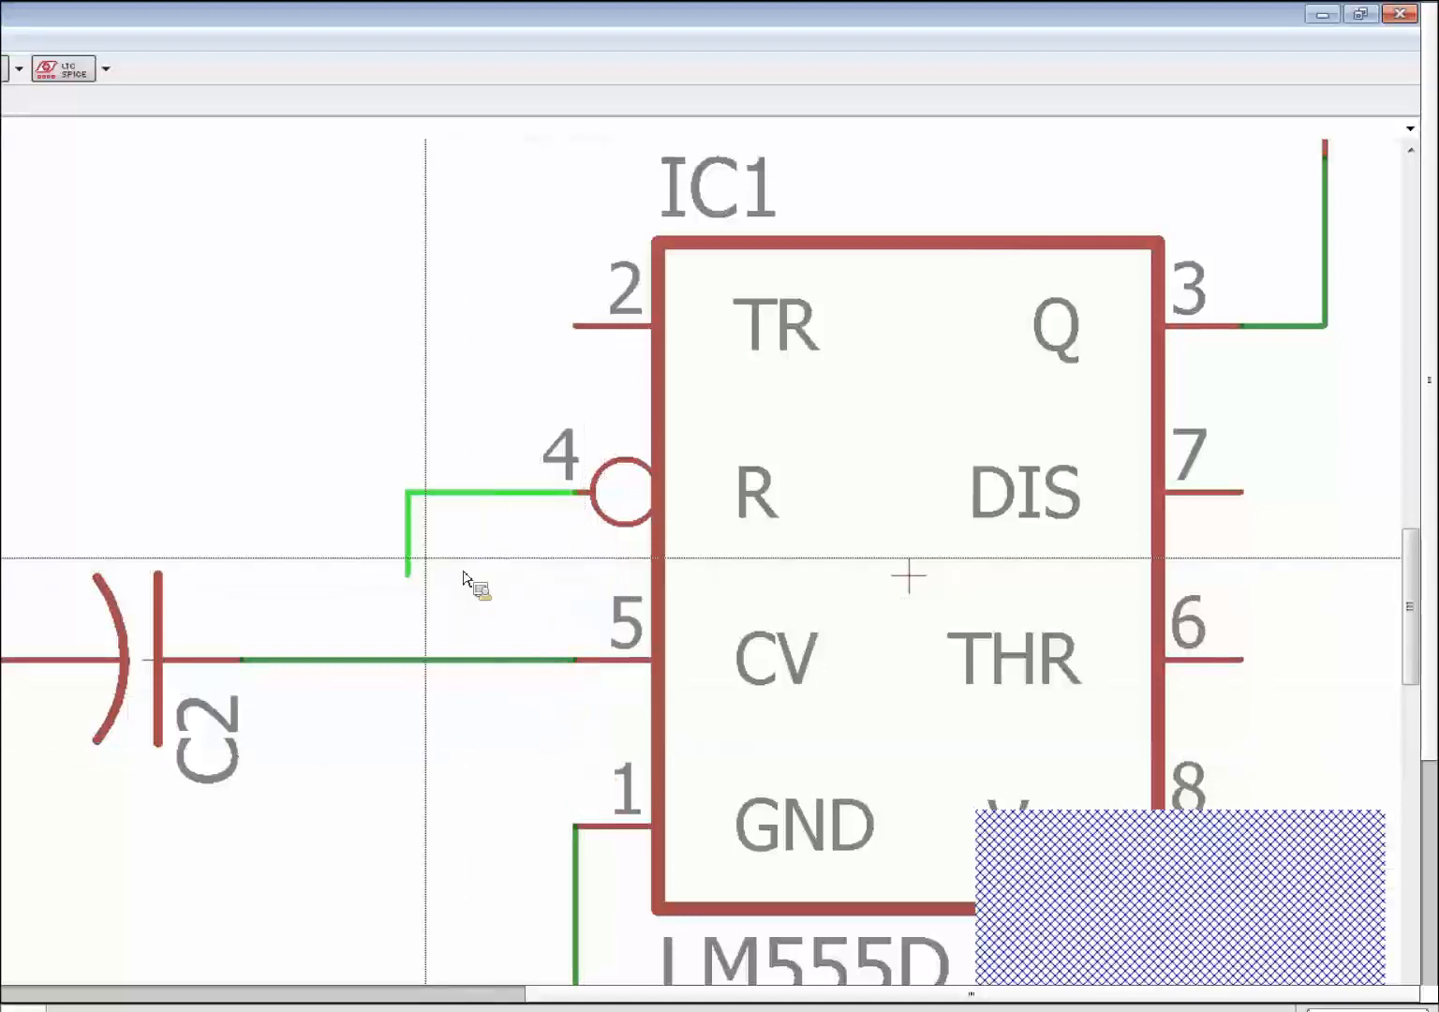
pyautogui.click(387, 581)
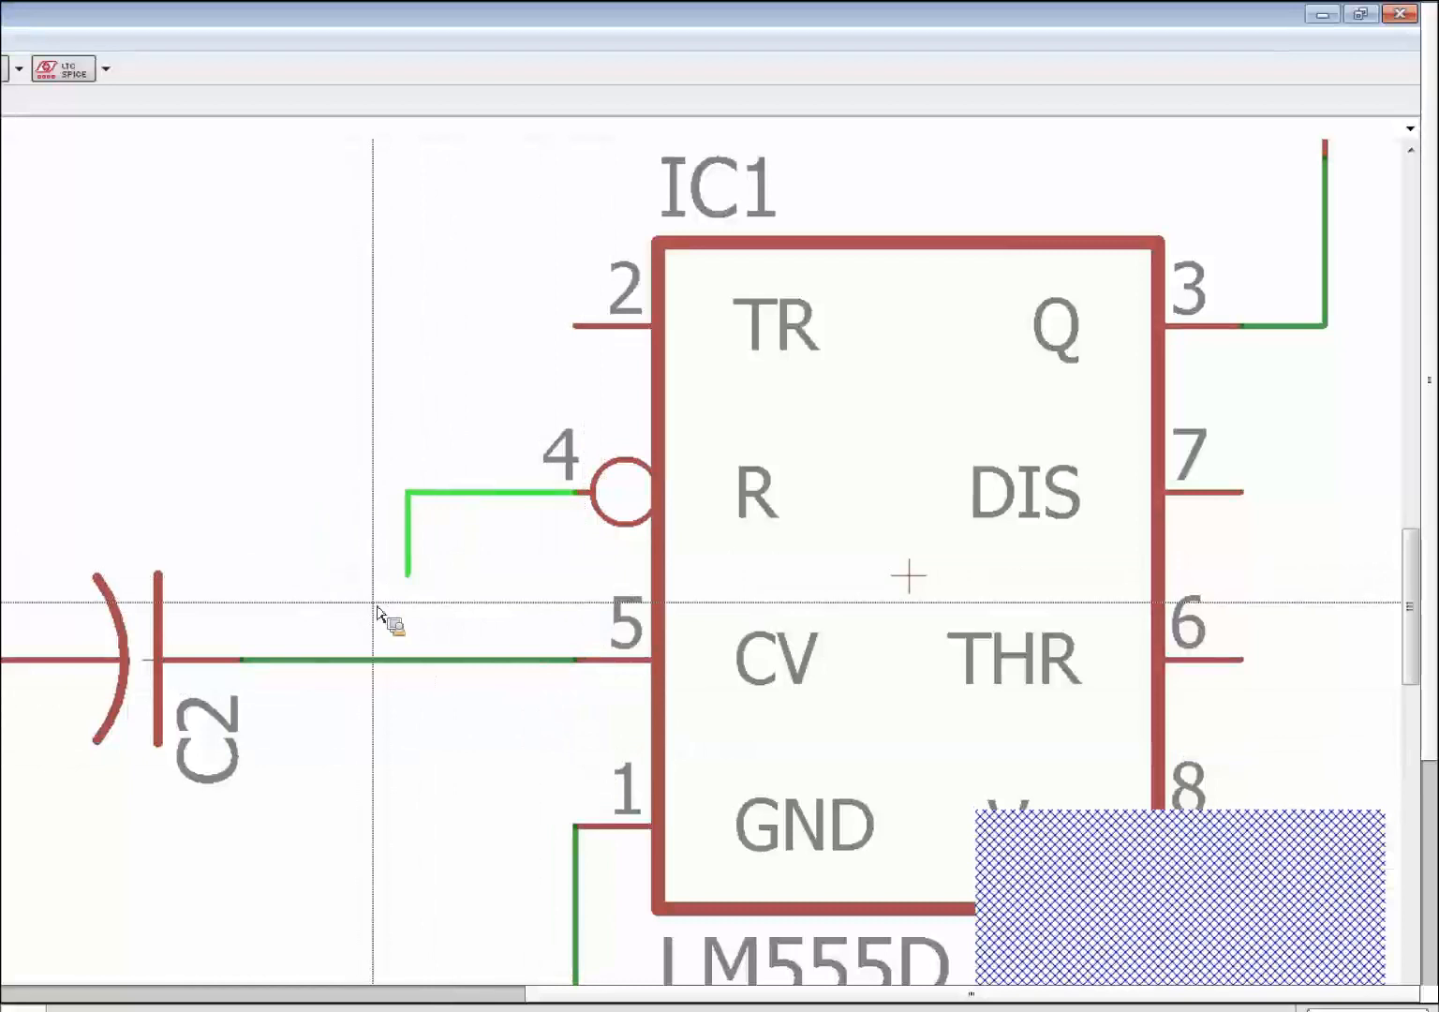
pyautogui.scroll(-3, 382, 629)
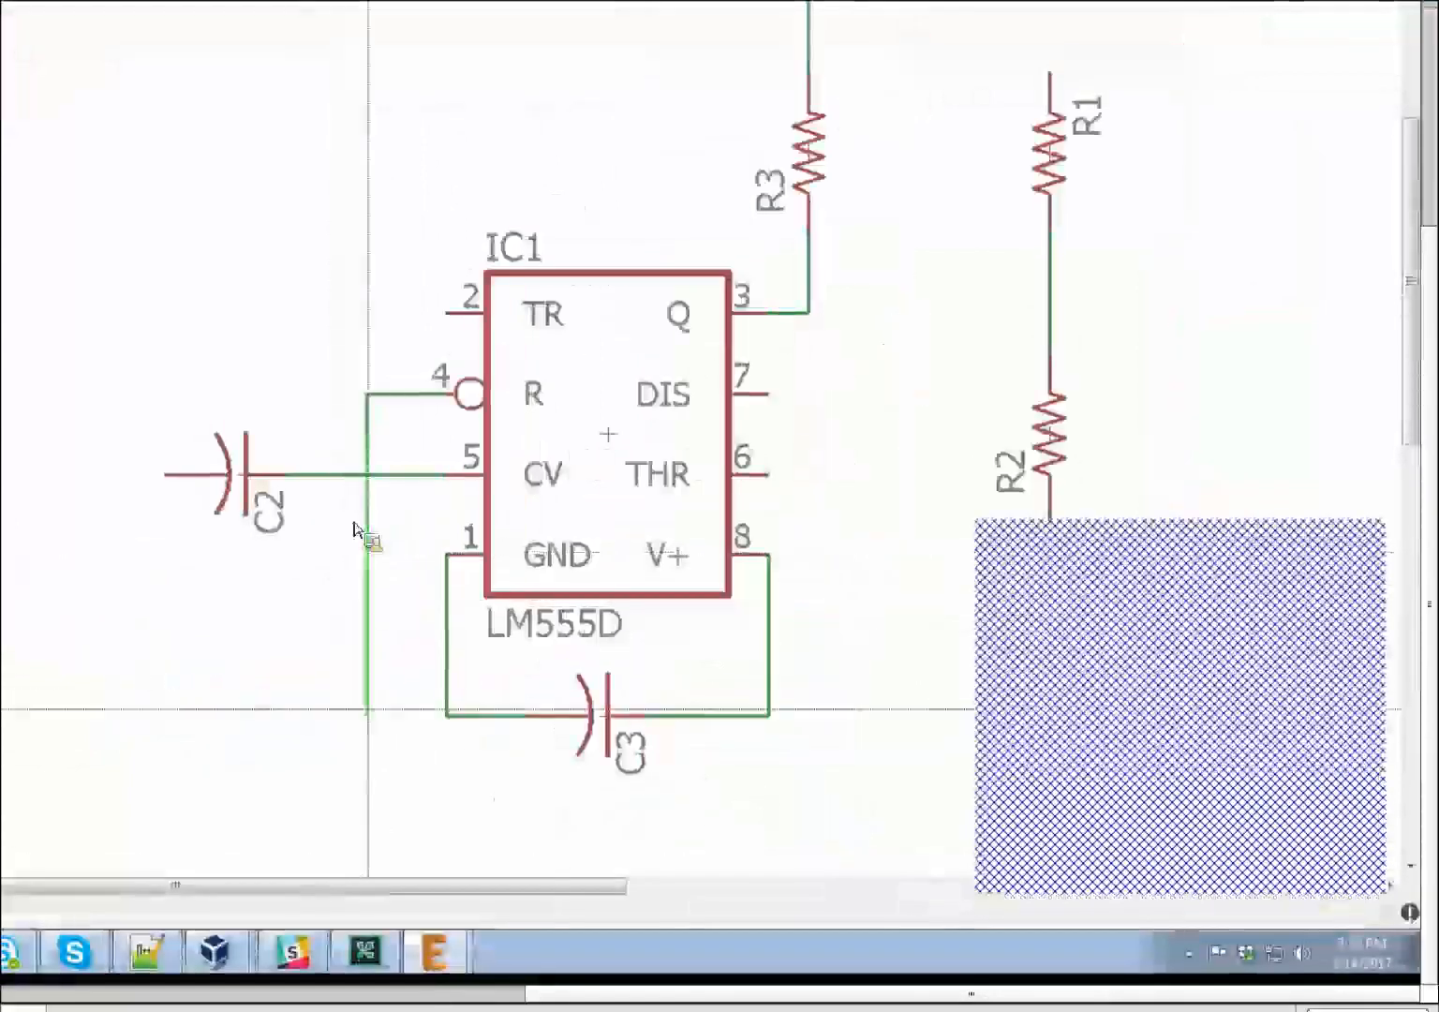
pyautogui.click(371, 833)
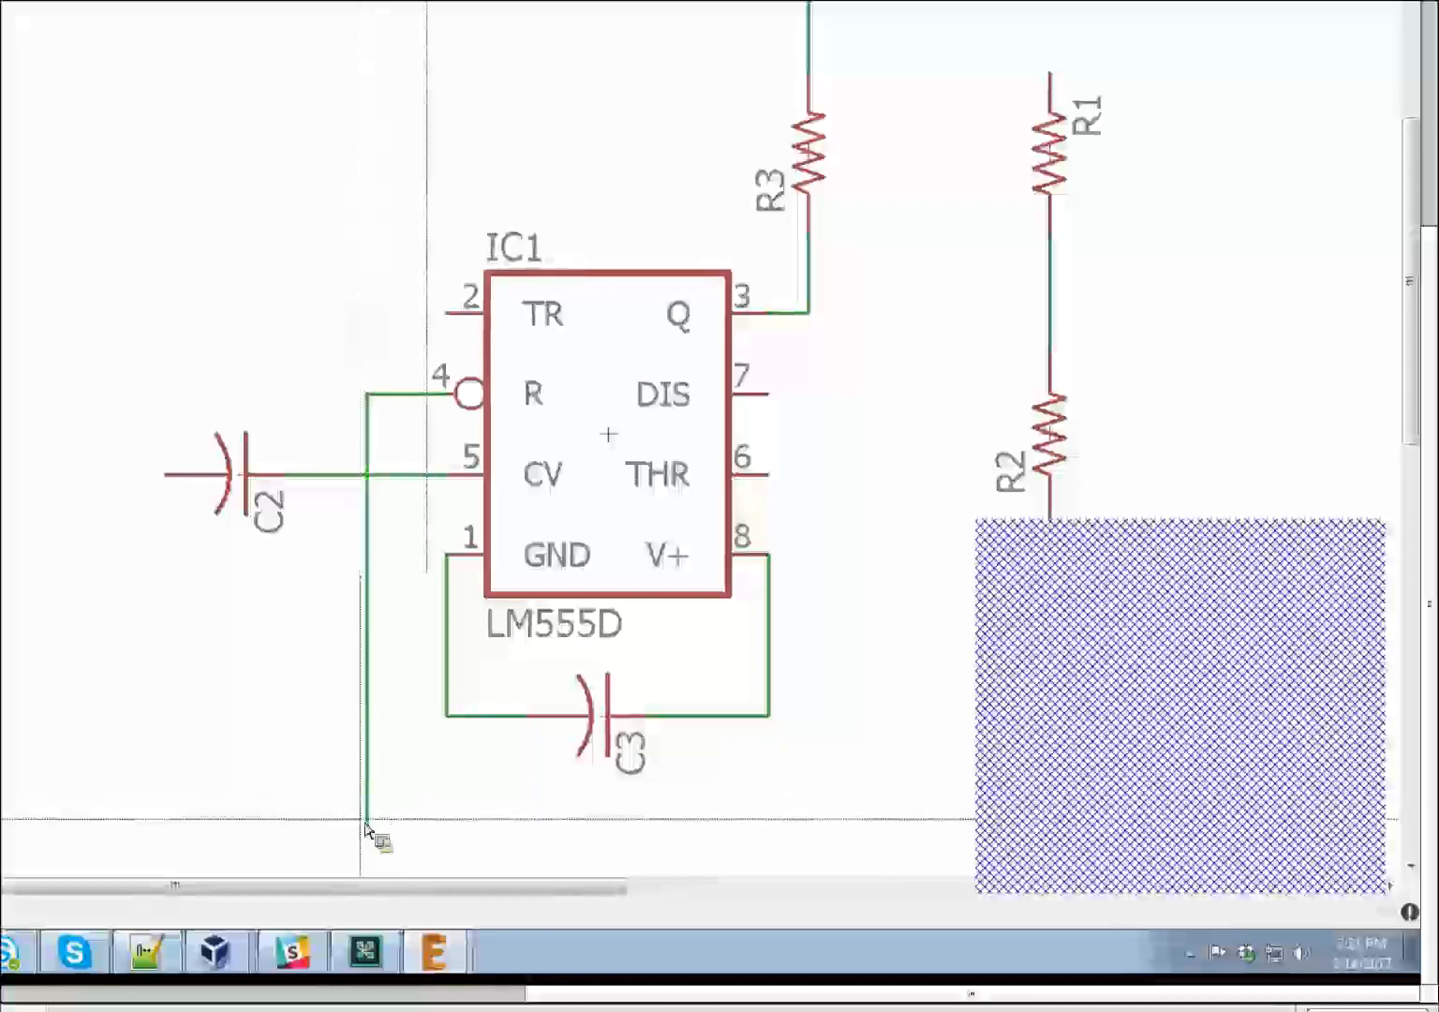
pyautogui.click(771, 723)
pyautogui.scroll(-1, 712, 700)
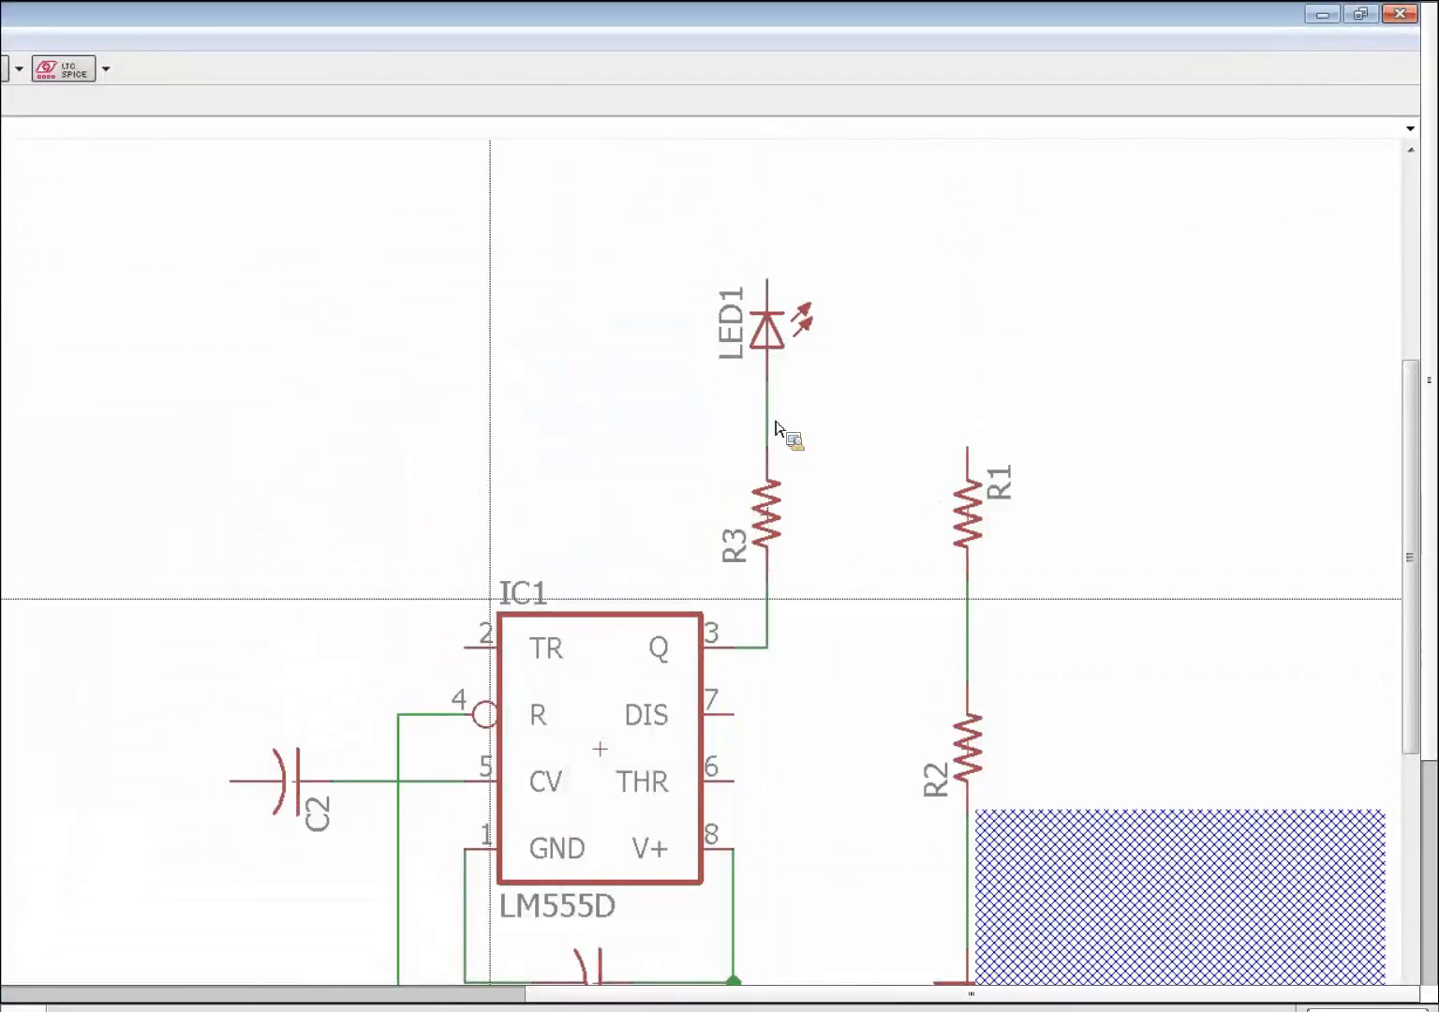
# Step: Draw a net from IC1's TR pin up over the chip and down to the THR pin, crossing the R3–LED1 net
pyautogui.click(465, 647)
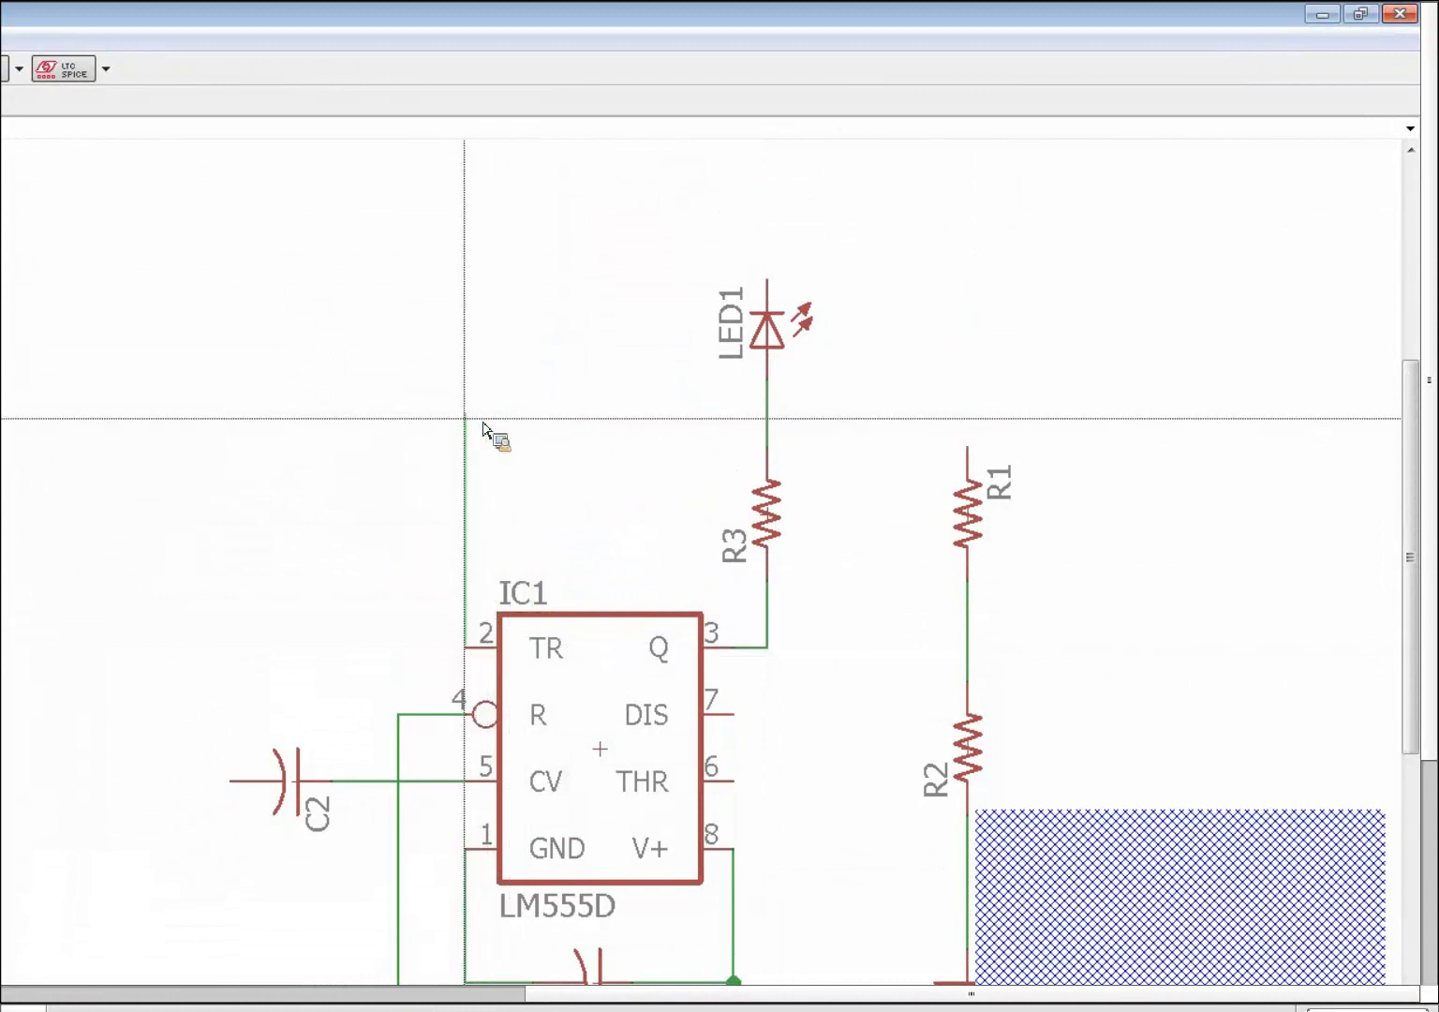
pyautogui.rightClick(630, 419)
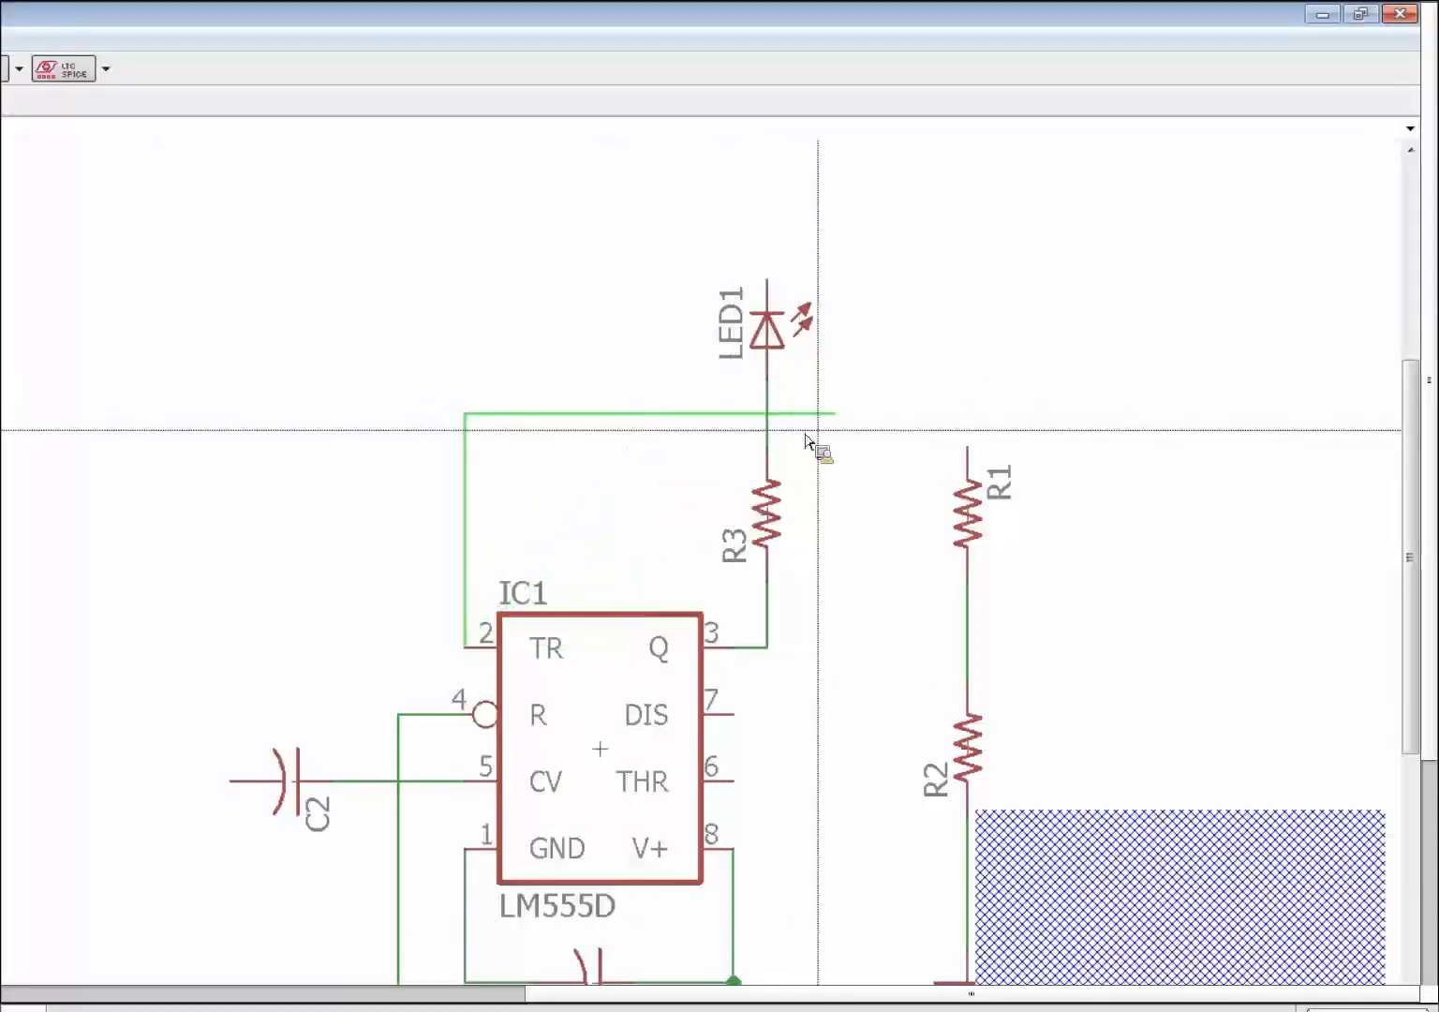
pyautogui.click(840, 422)
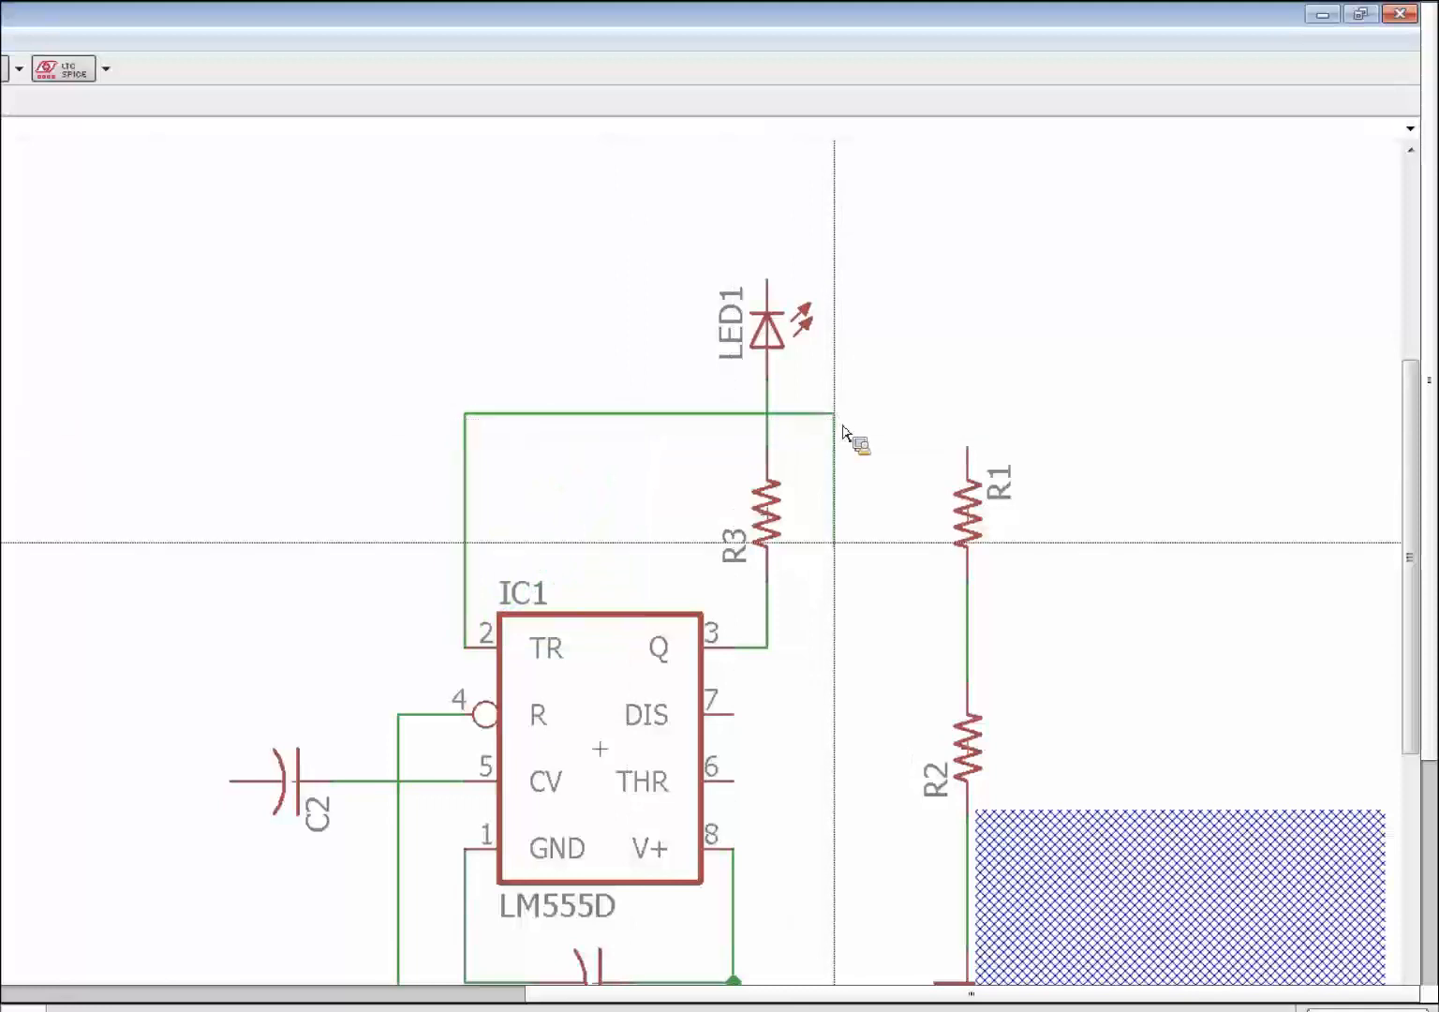
pyautogui.click(736, 780)
pyautogui.scroll(-2, 626, 412)
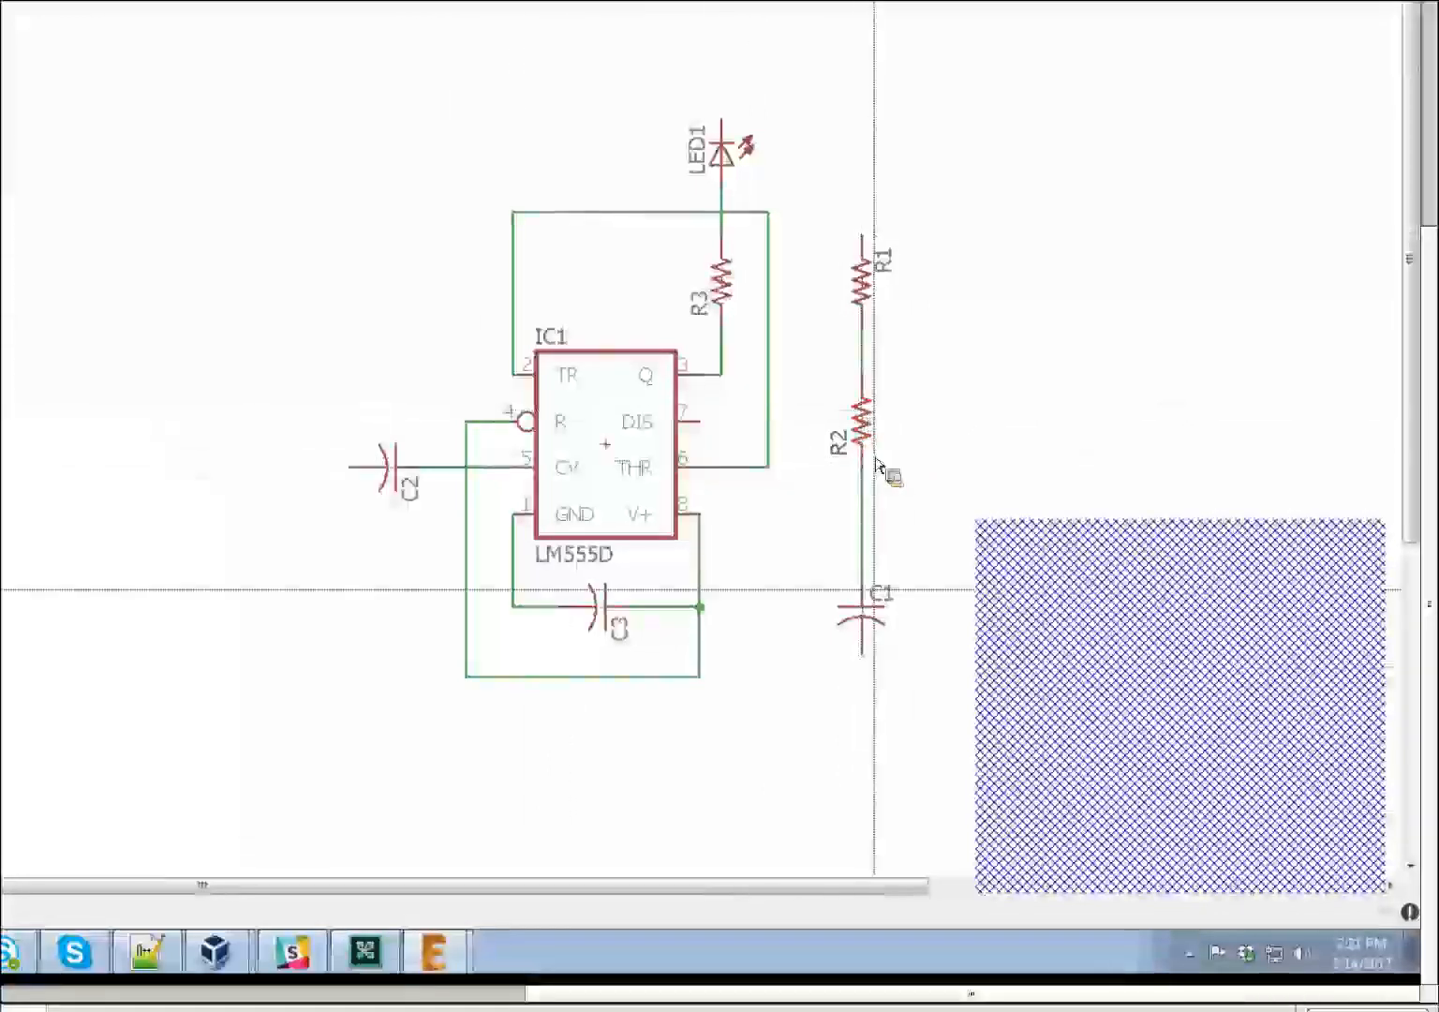
# Step: Move C1 and R2 upward, and connect the THR pin to the net between them with N$9 as the resulting name
pyautogui.moveTo(884, 615); pyautogui.dragTo(884, 548)
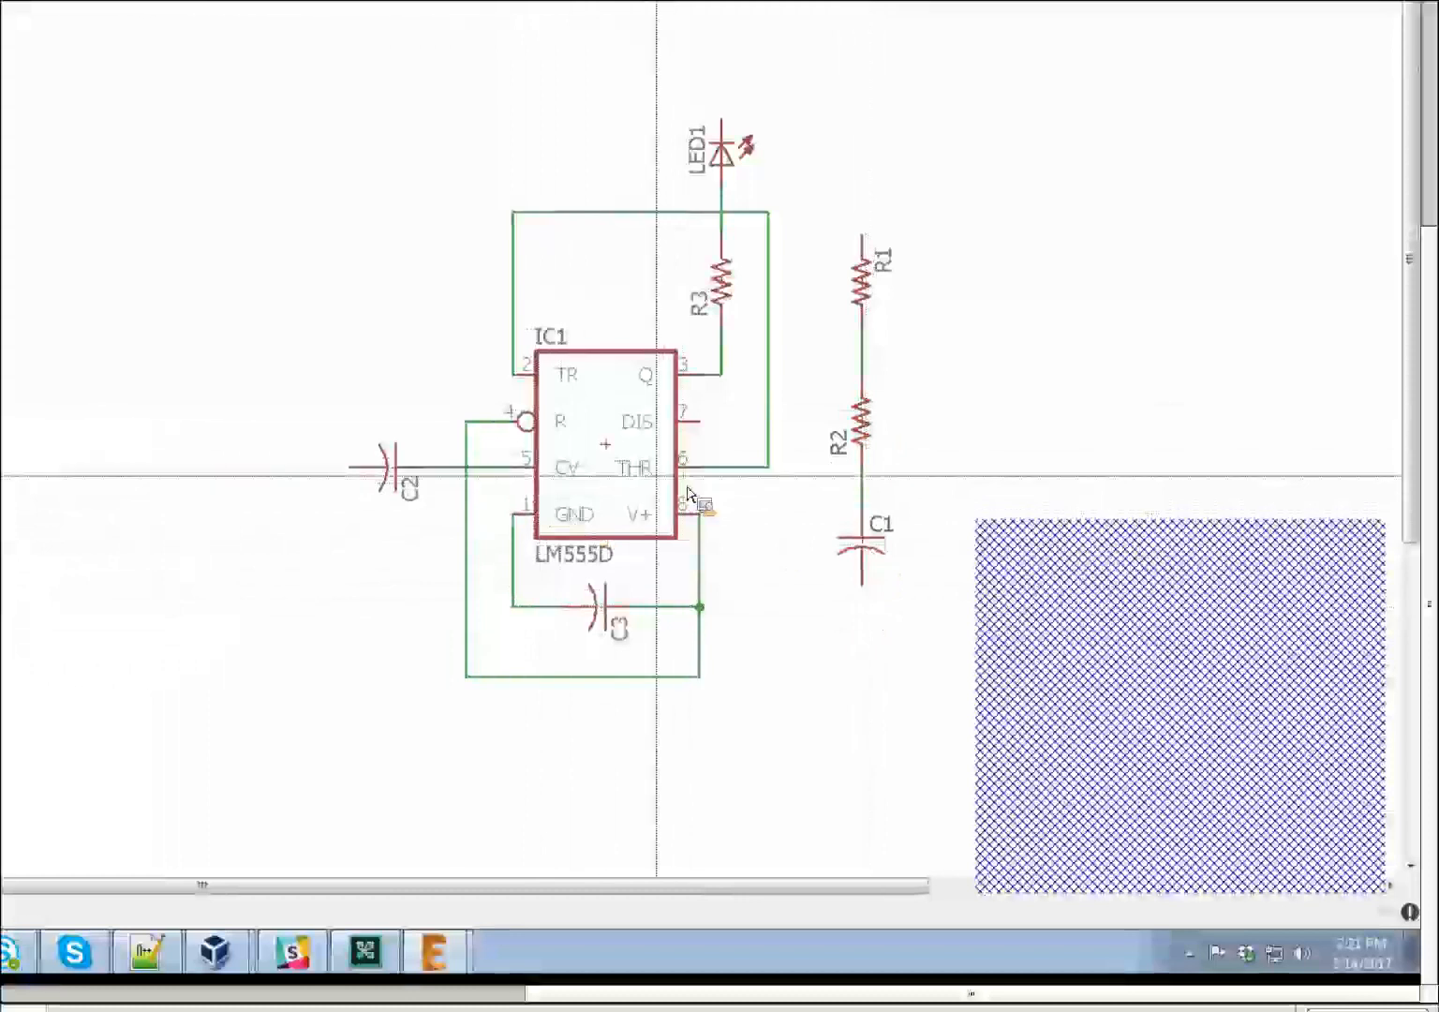
pyautogui.moveTo(874, 438); pyautogui.dragTo(874, 416)
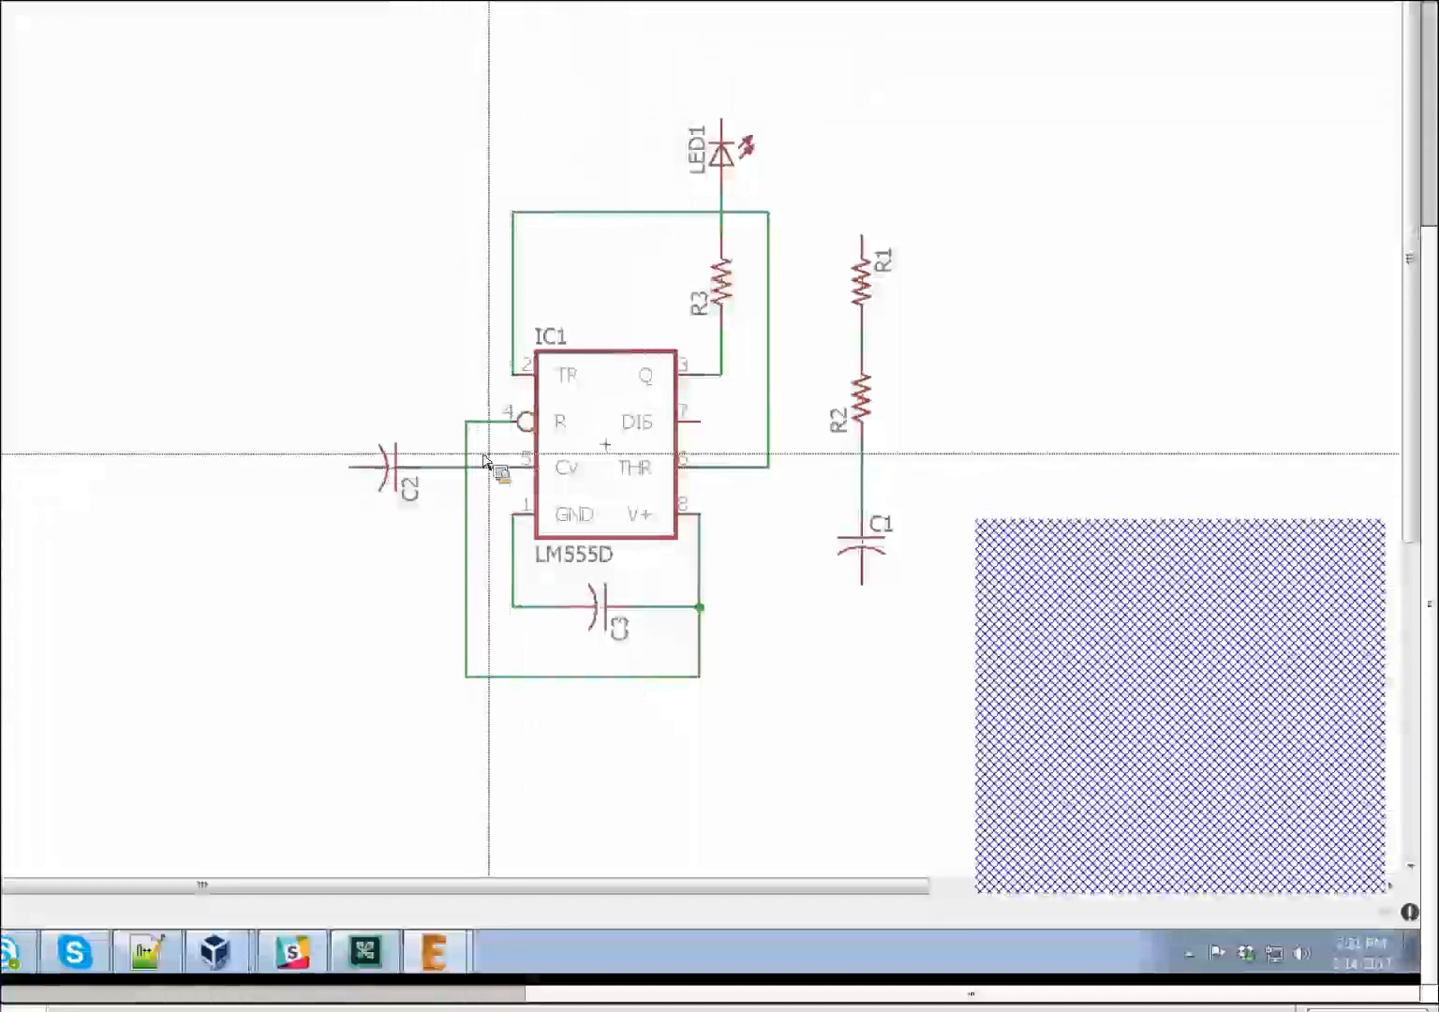
pyautogui.click(48, 277)
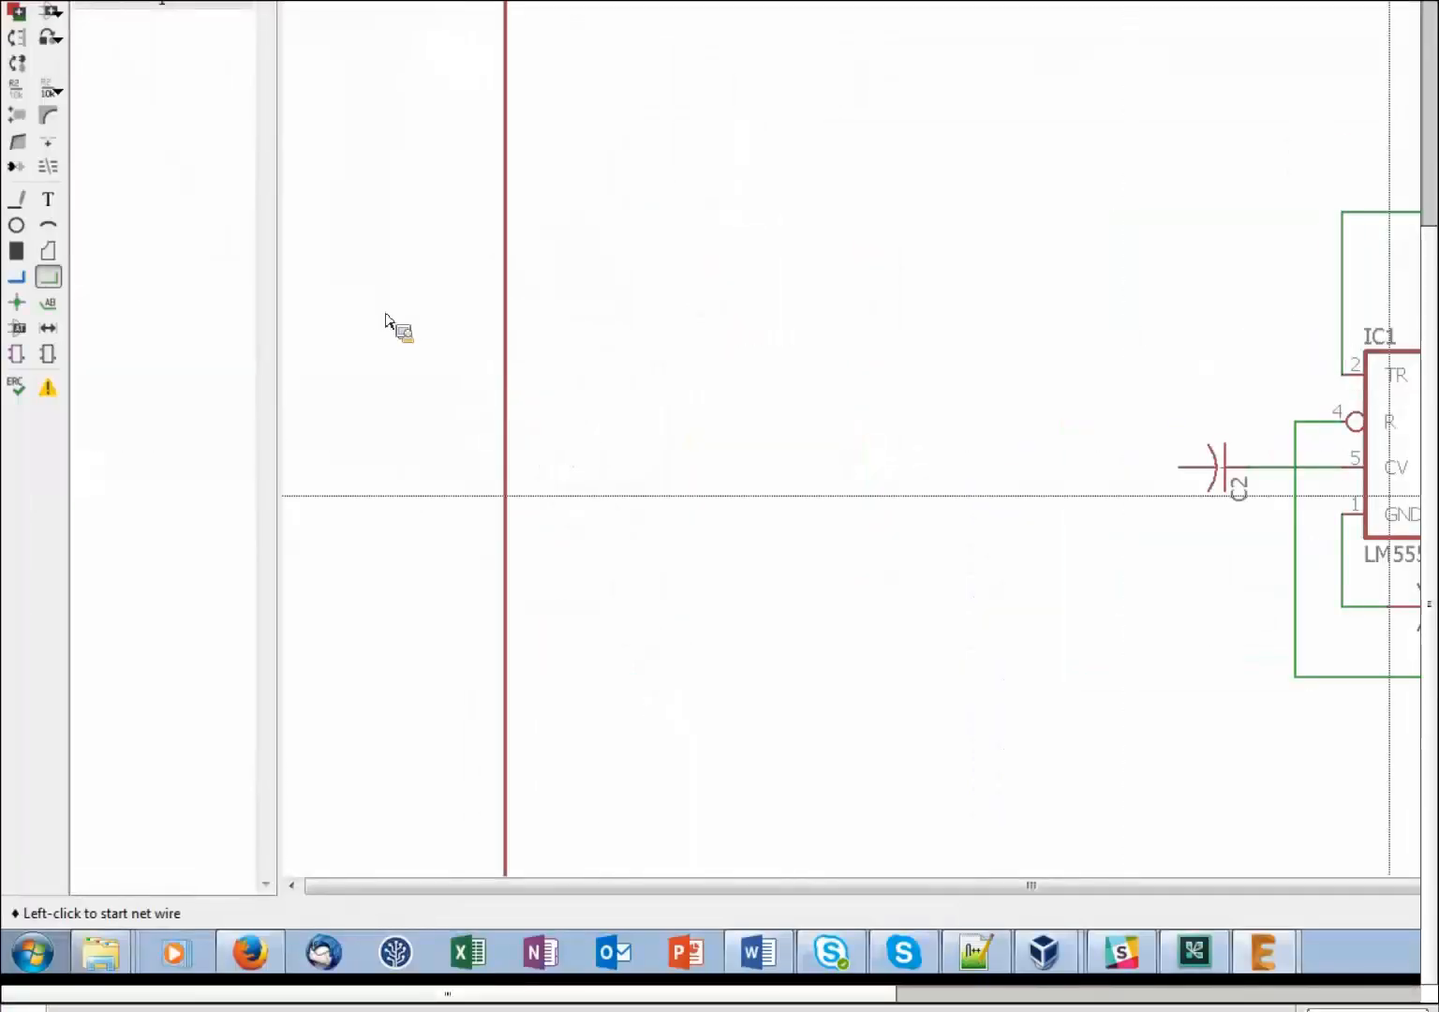
pyautogui.click(798, 467)
pyautogui.click(890, 468)
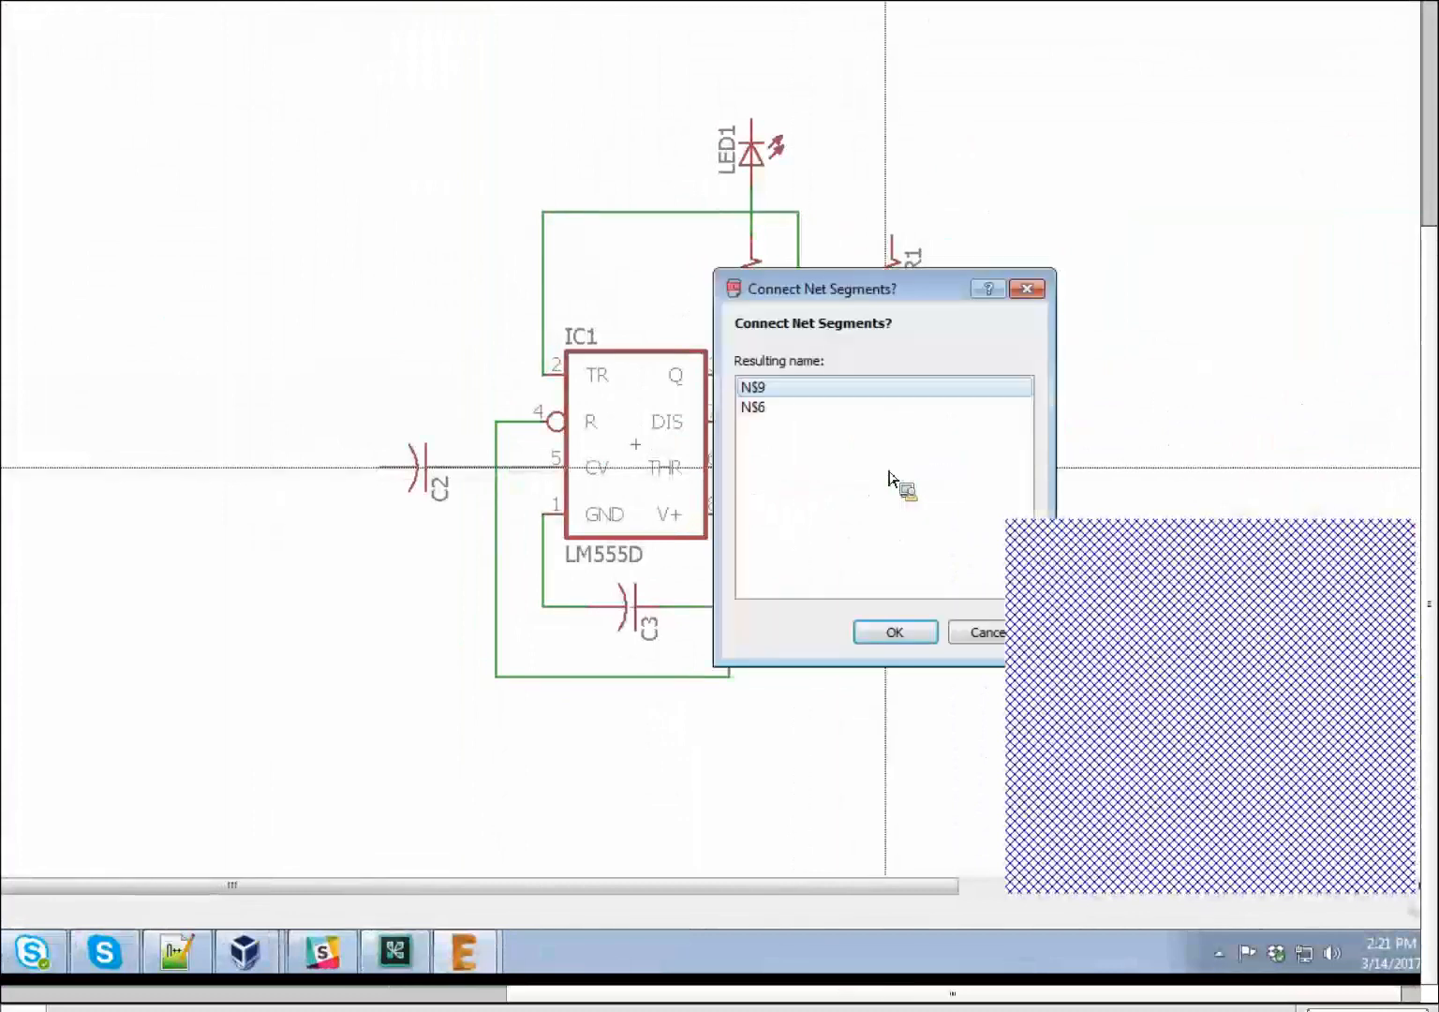
pyautogui.moveTo(756, 289); pyautogui.dragTo(401, 248)
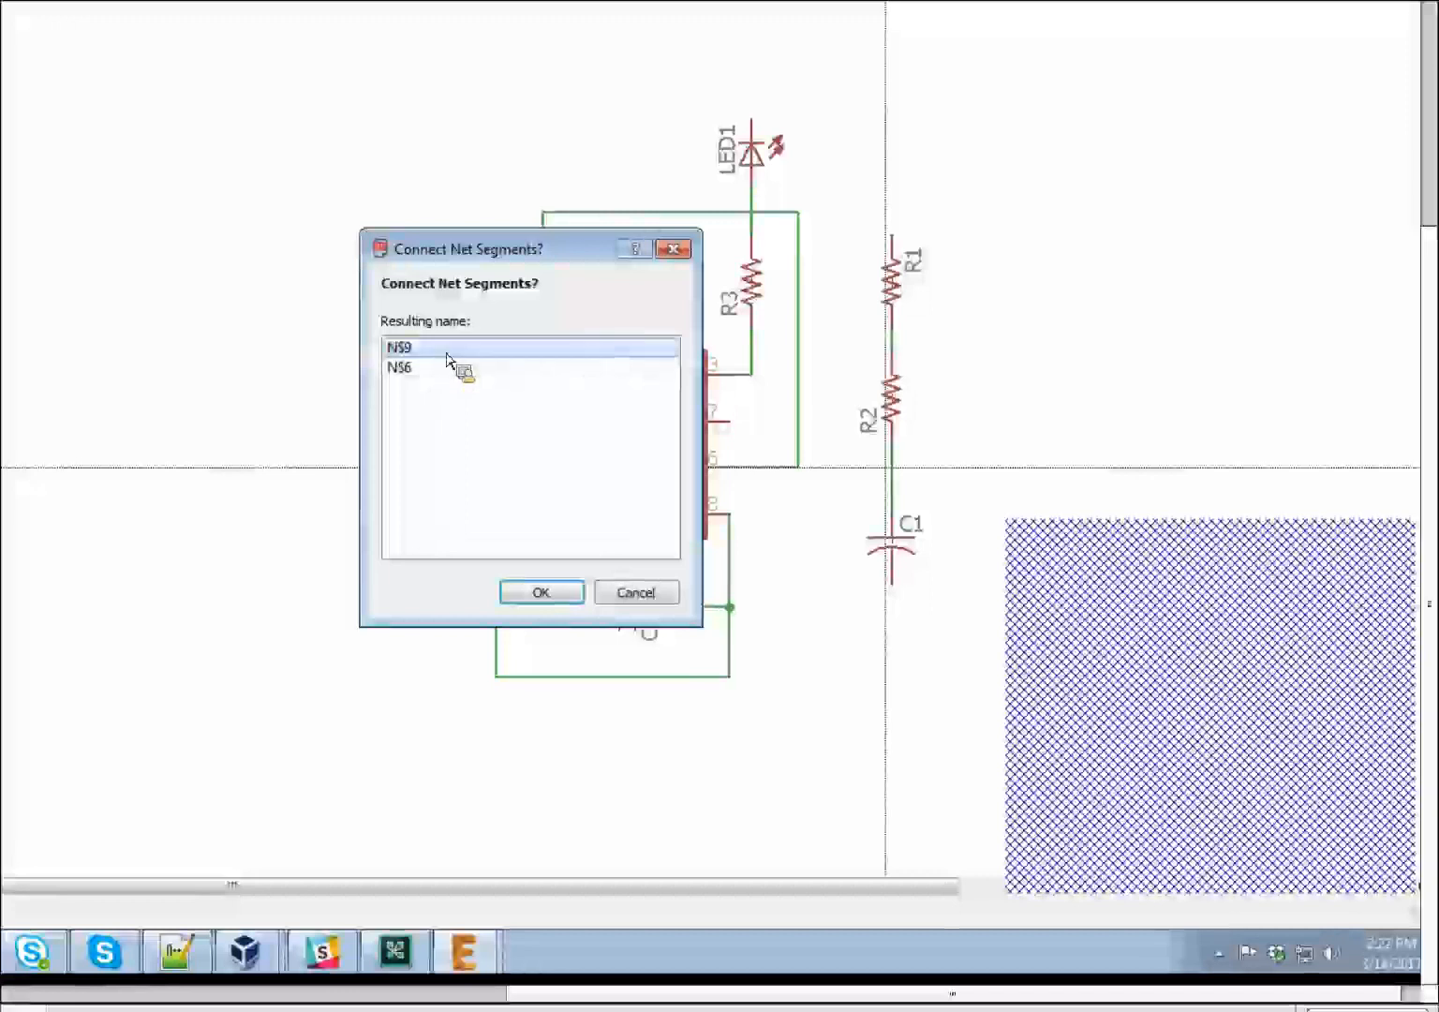
pyautogui.click(542, 592)
# Step: Check the name of the net joining IC1's TR and THR pins to C1
pyautogui.scroll(1, 888, 482)
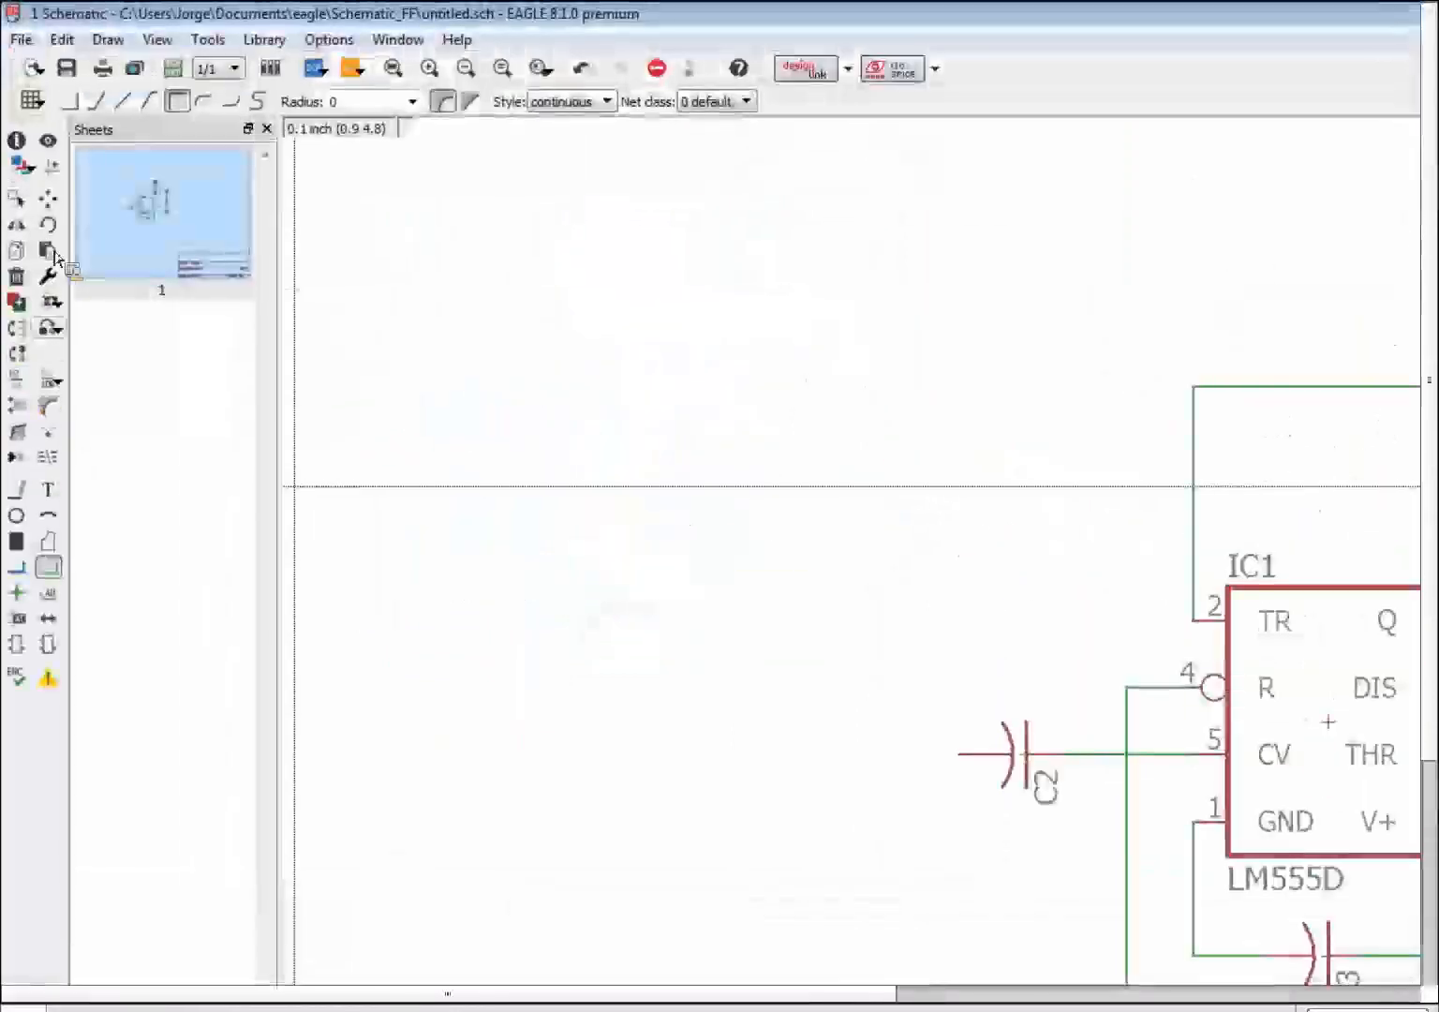
pyautogui.click(26, 385)
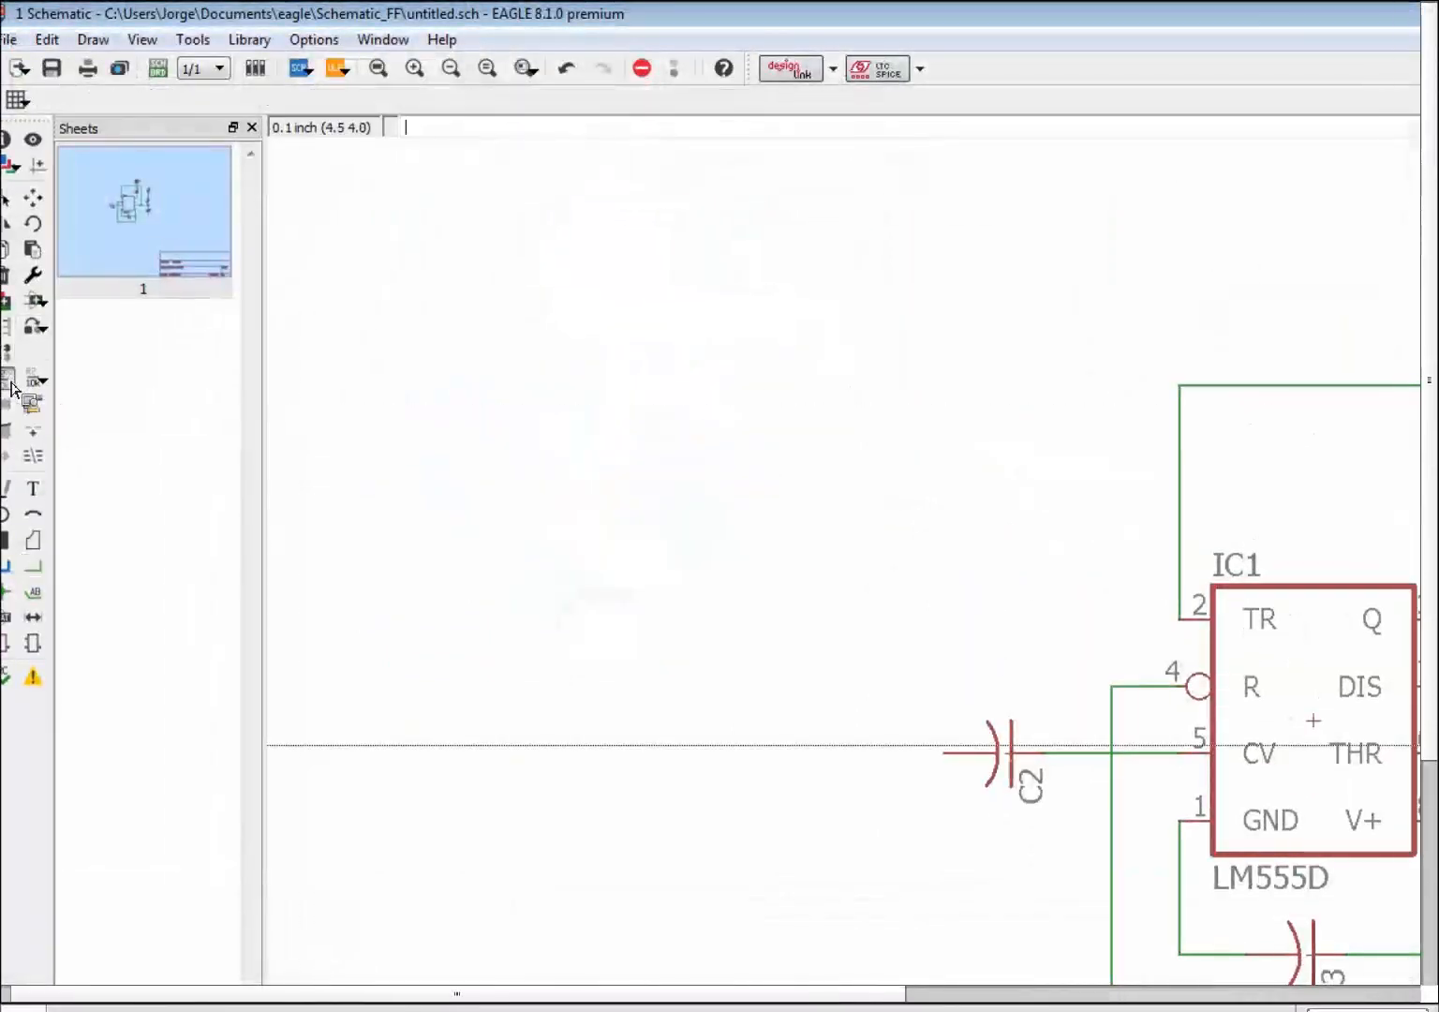
pyautogui.click(963, 755)
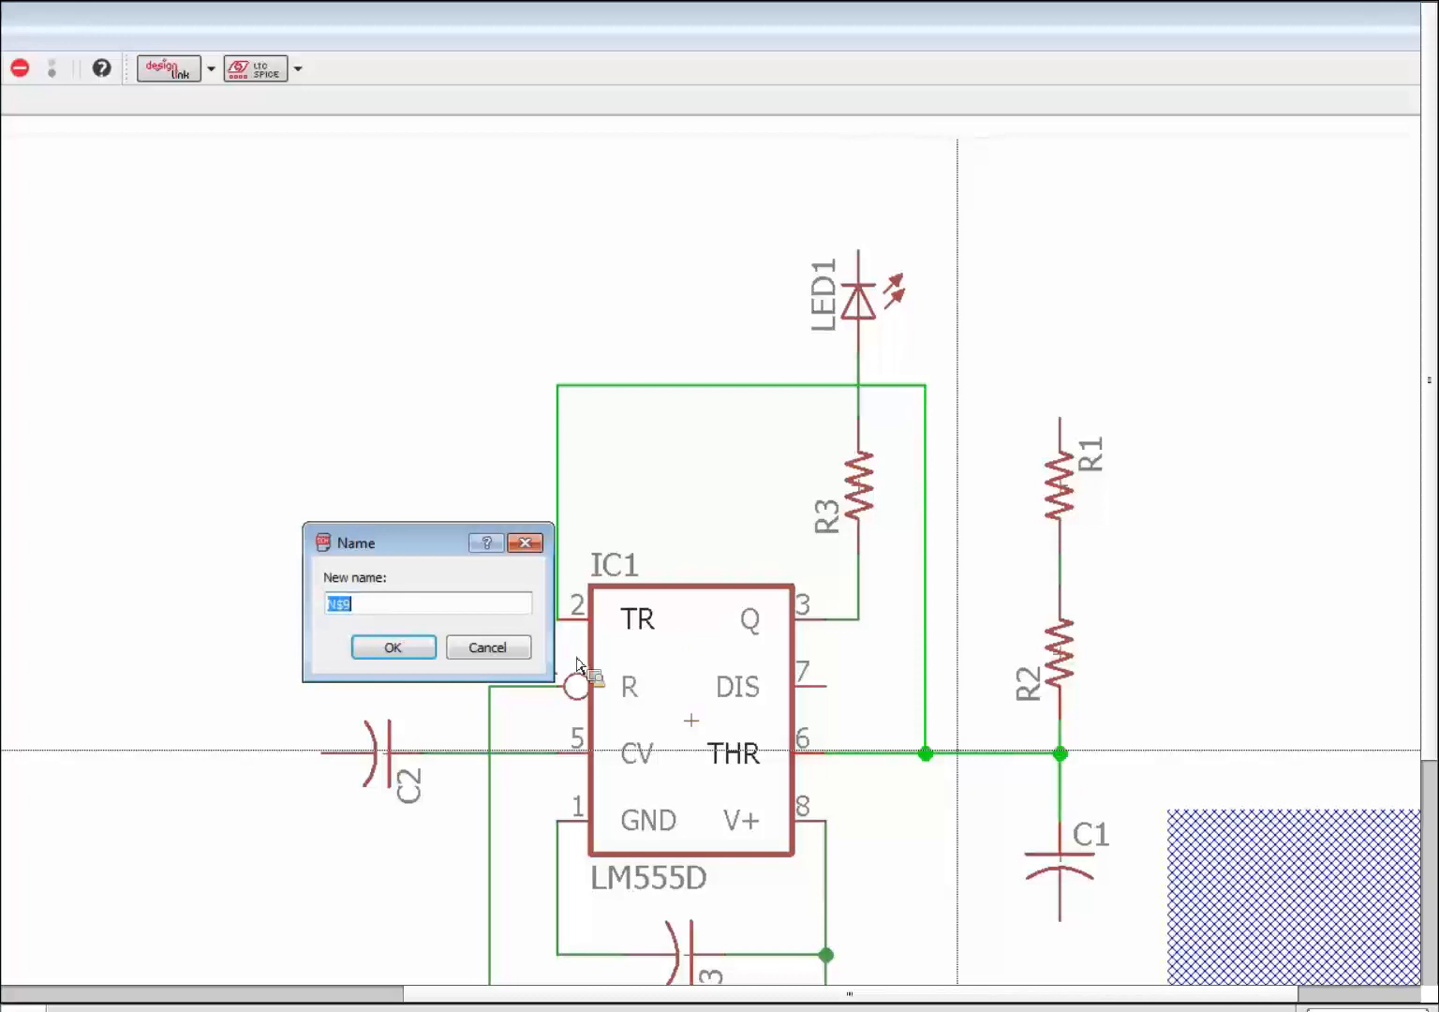
pyautogui.click(512, 658)
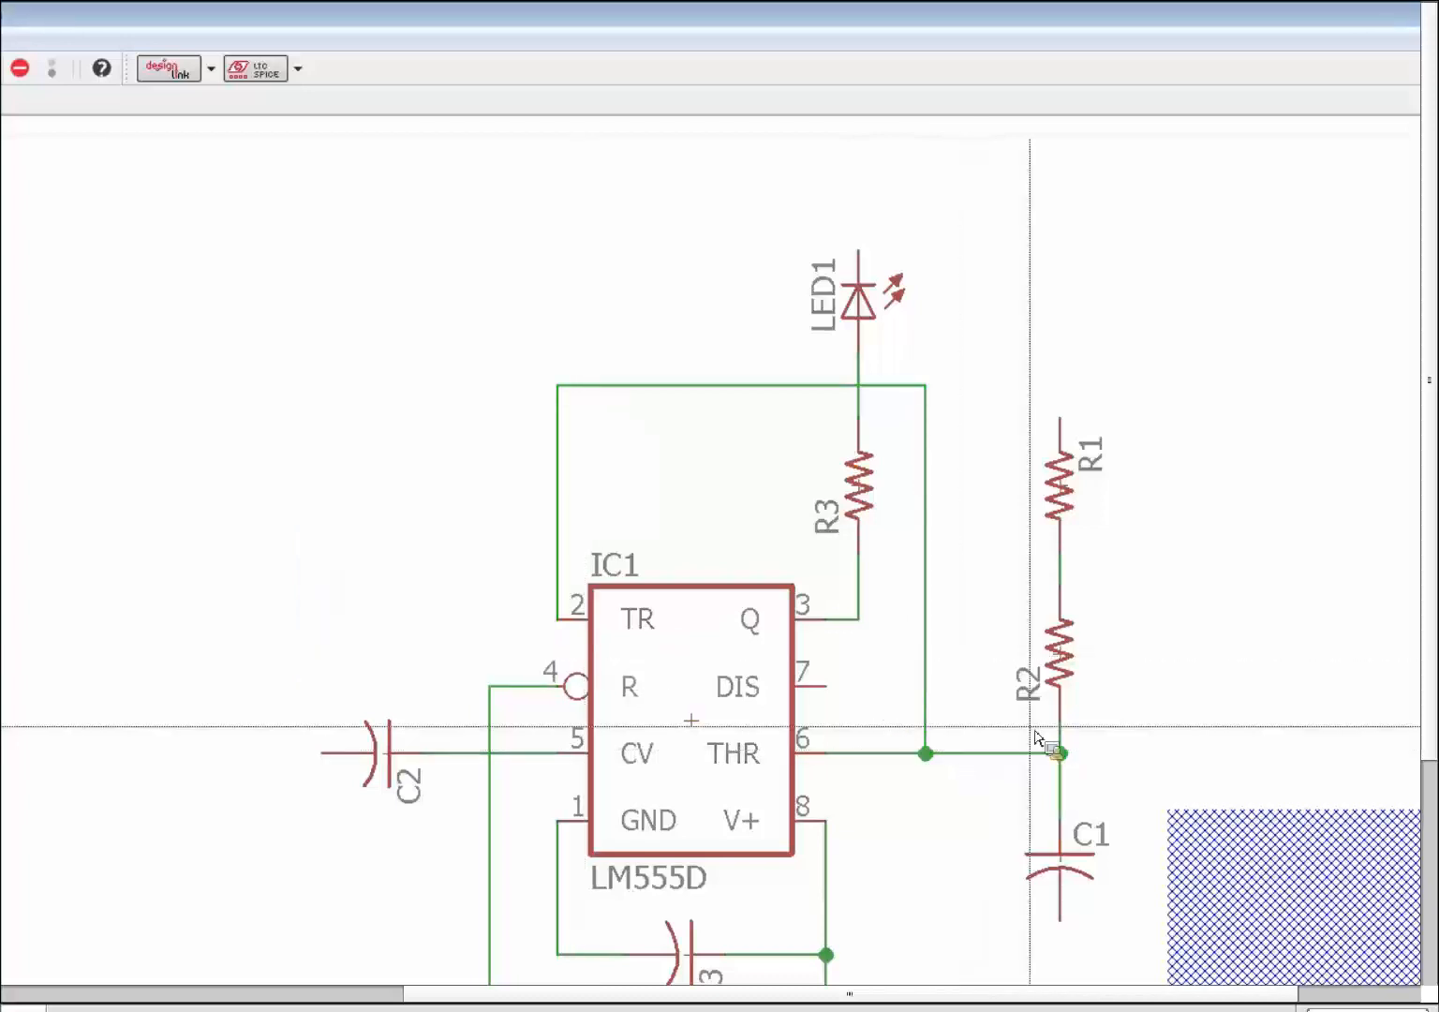
# Step: Draw a net with right-angle bends from IC1's DIS pin (pin 7) to the net between R1 and R2
pyautogui.scroll(-2, 964, 733)
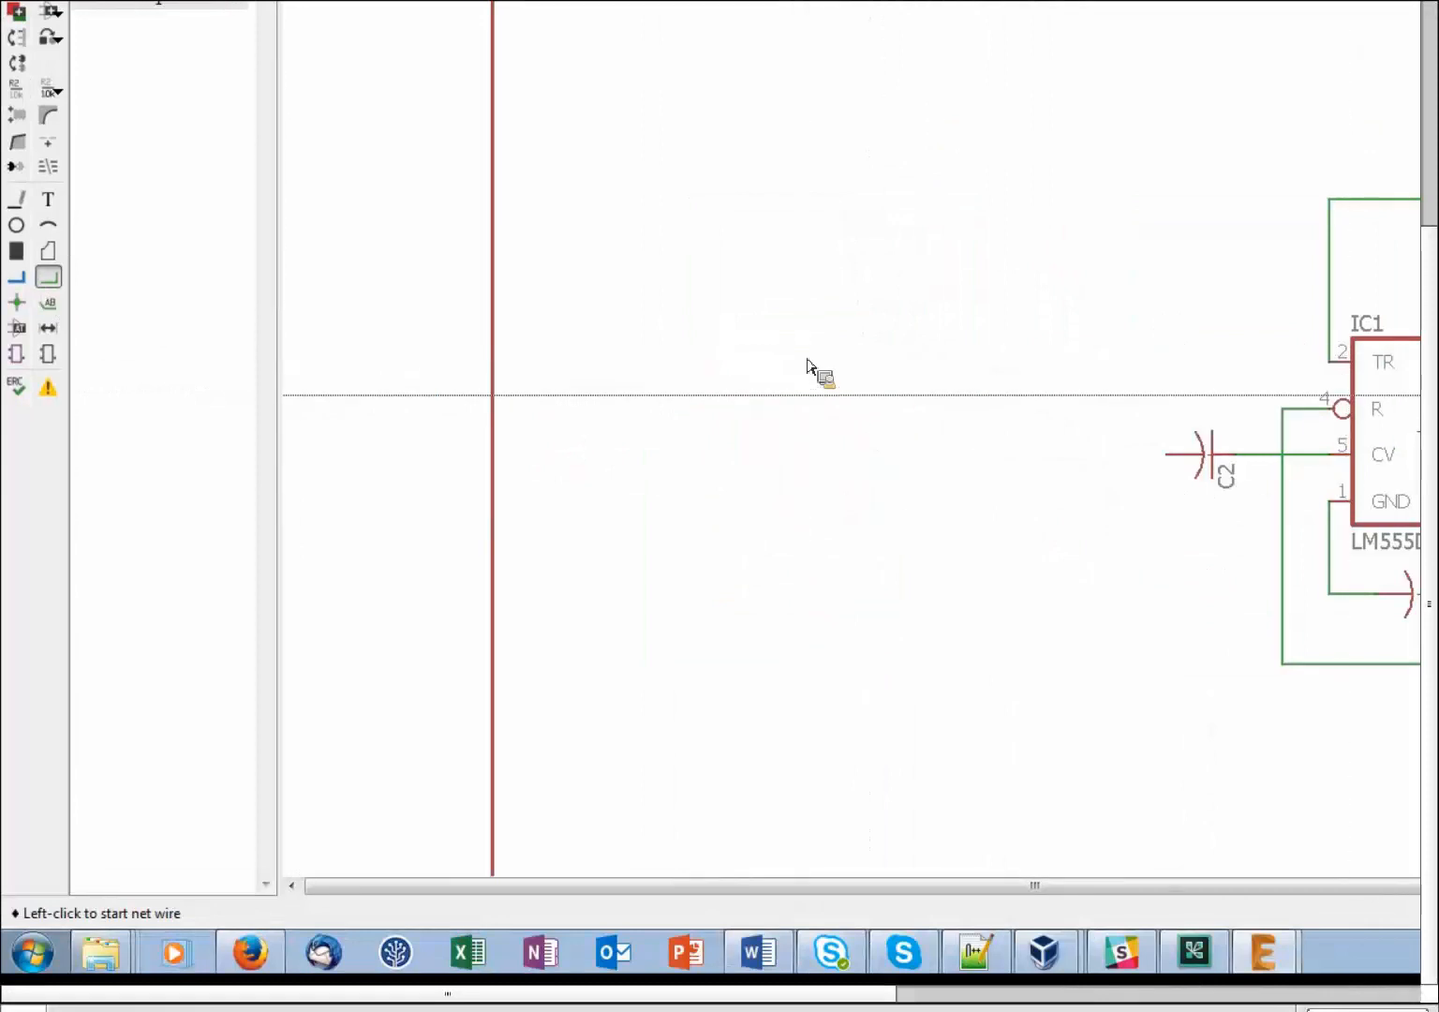
pyautogui.click(875, 409)
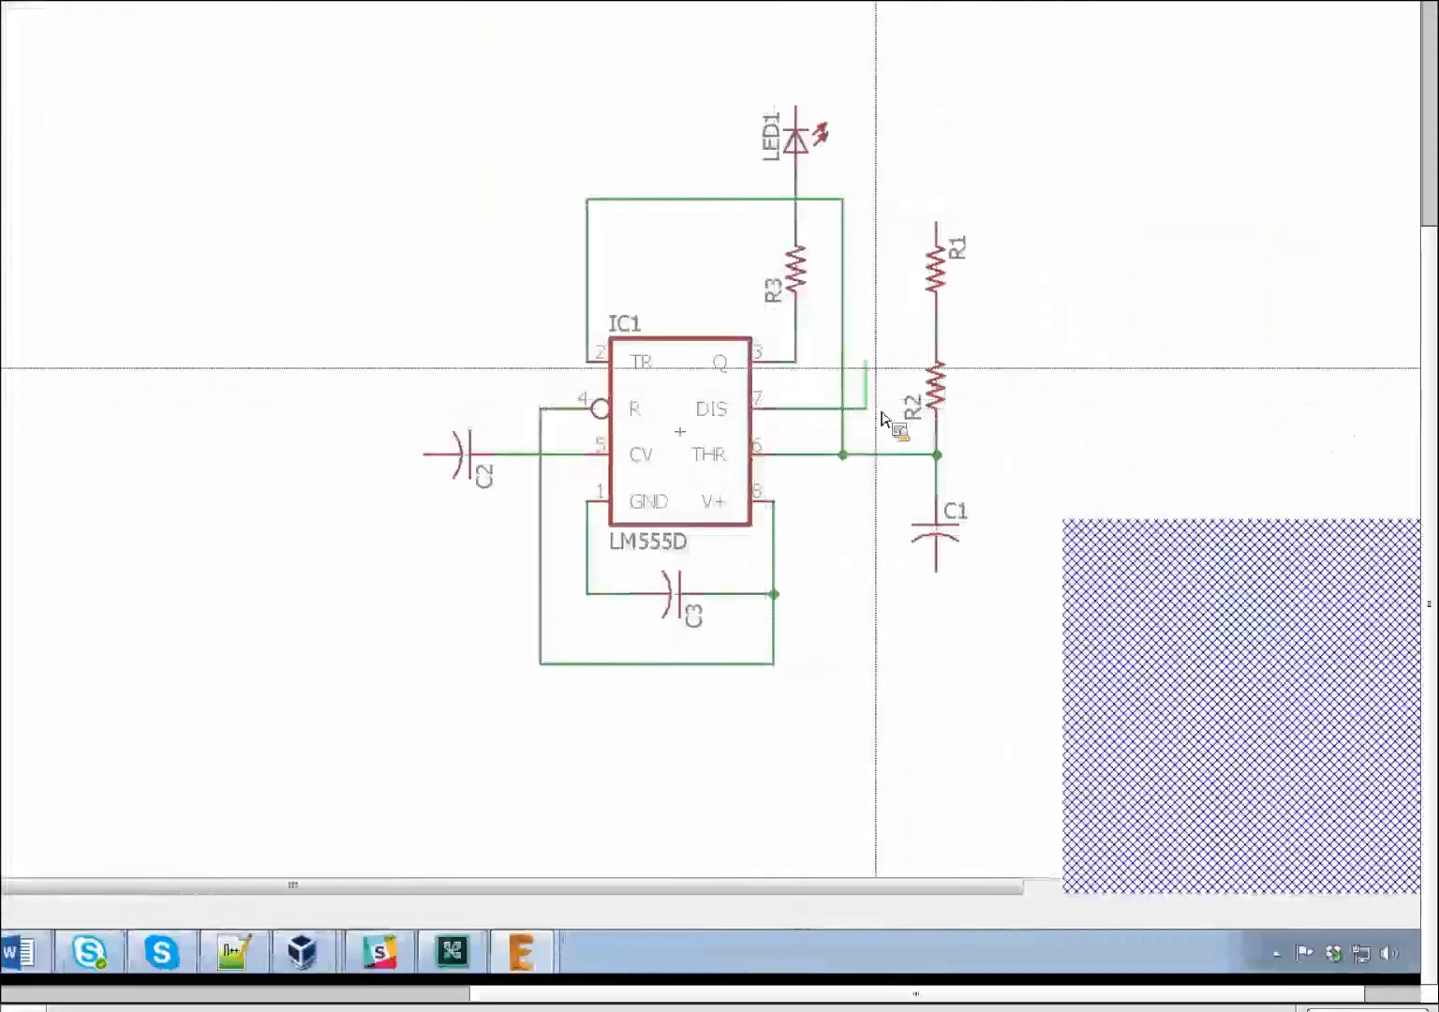
pyautogui.click(936, 339)
pyautogui.scroll(-1, 450, 469)
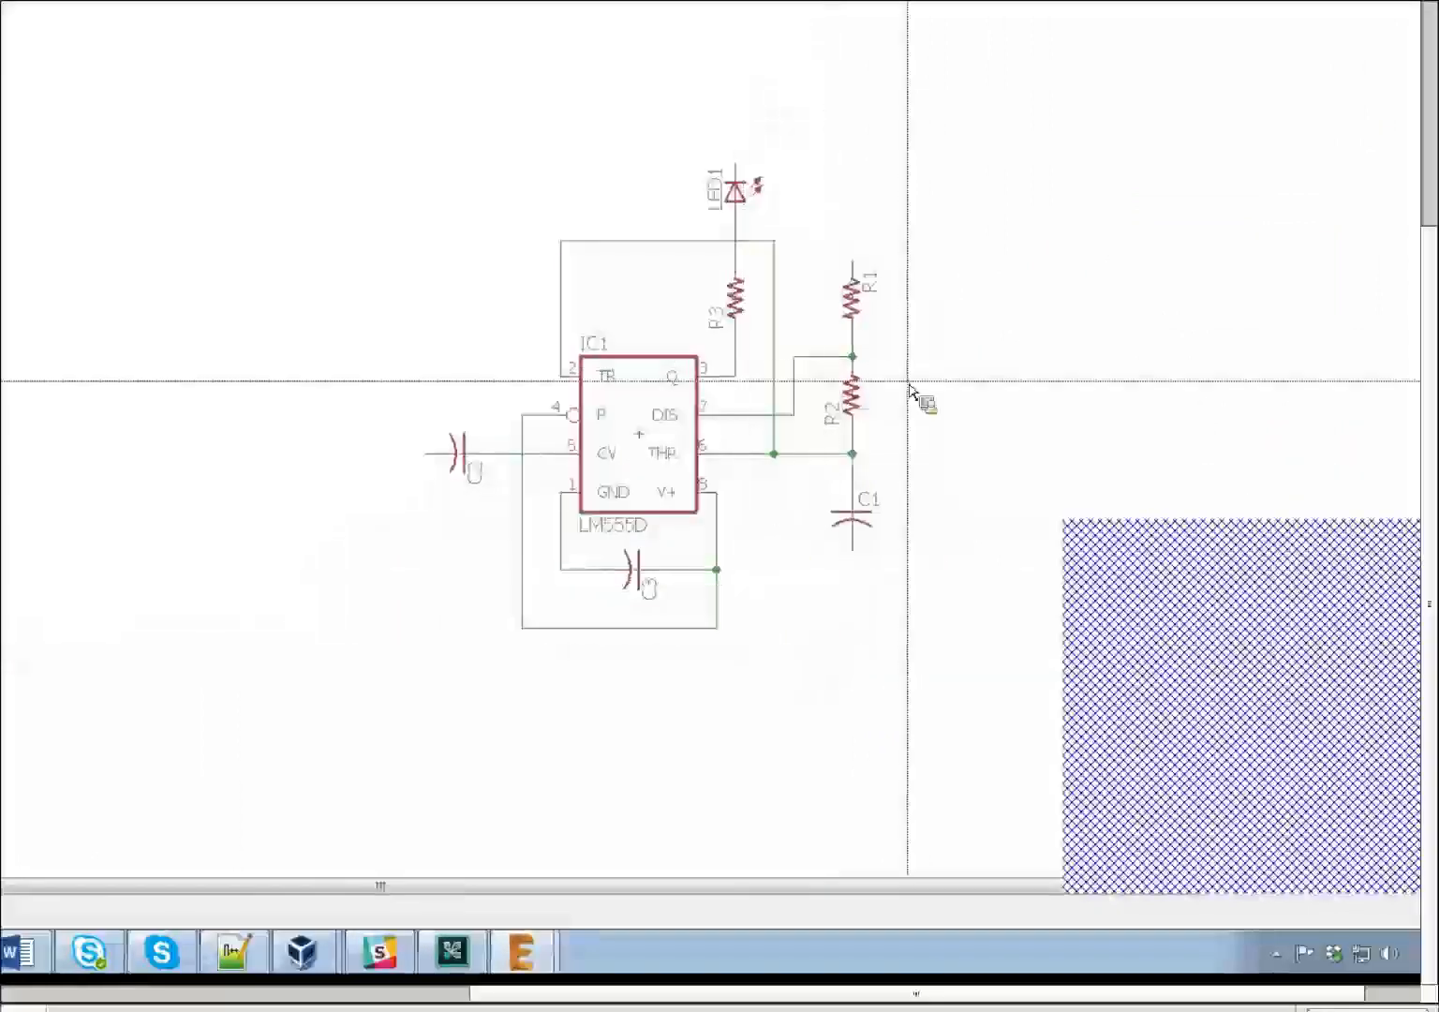
# Step: Open the part browser and look through the supply1 and supply2 libraries for supply symbols
pyautogui.scroll(1, 911, 390)
pyautogui.scroll(1, 905, 386)
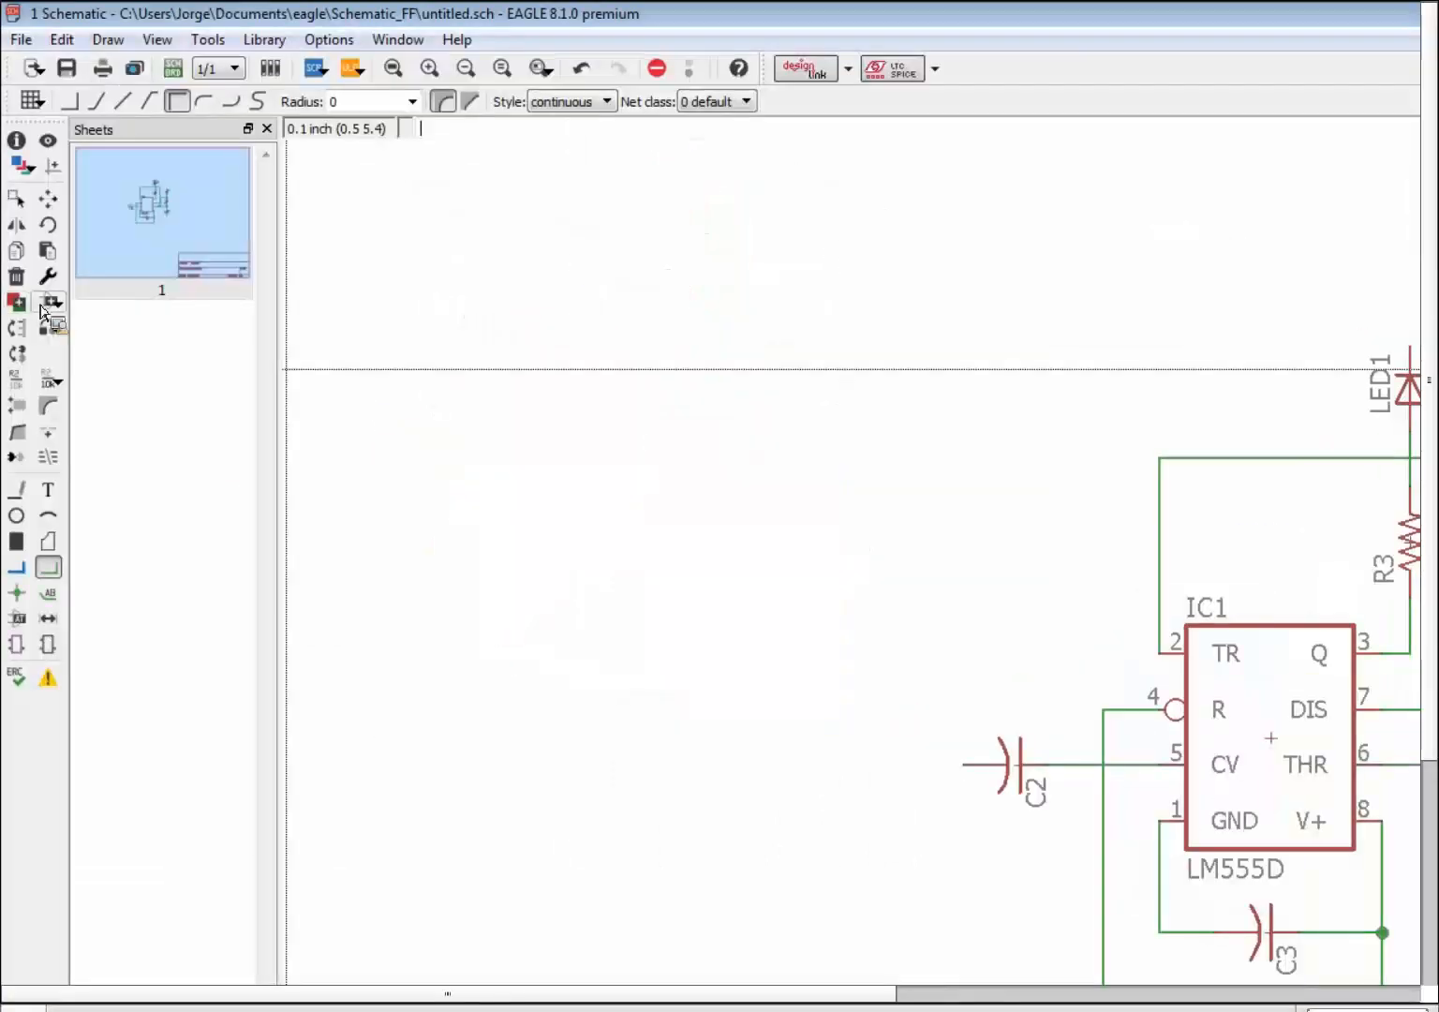
pyautogui.click(41, 309)
pyautogui.scroll(-5, 96, 345)
pyautogui.scroll(8, 94, 345)
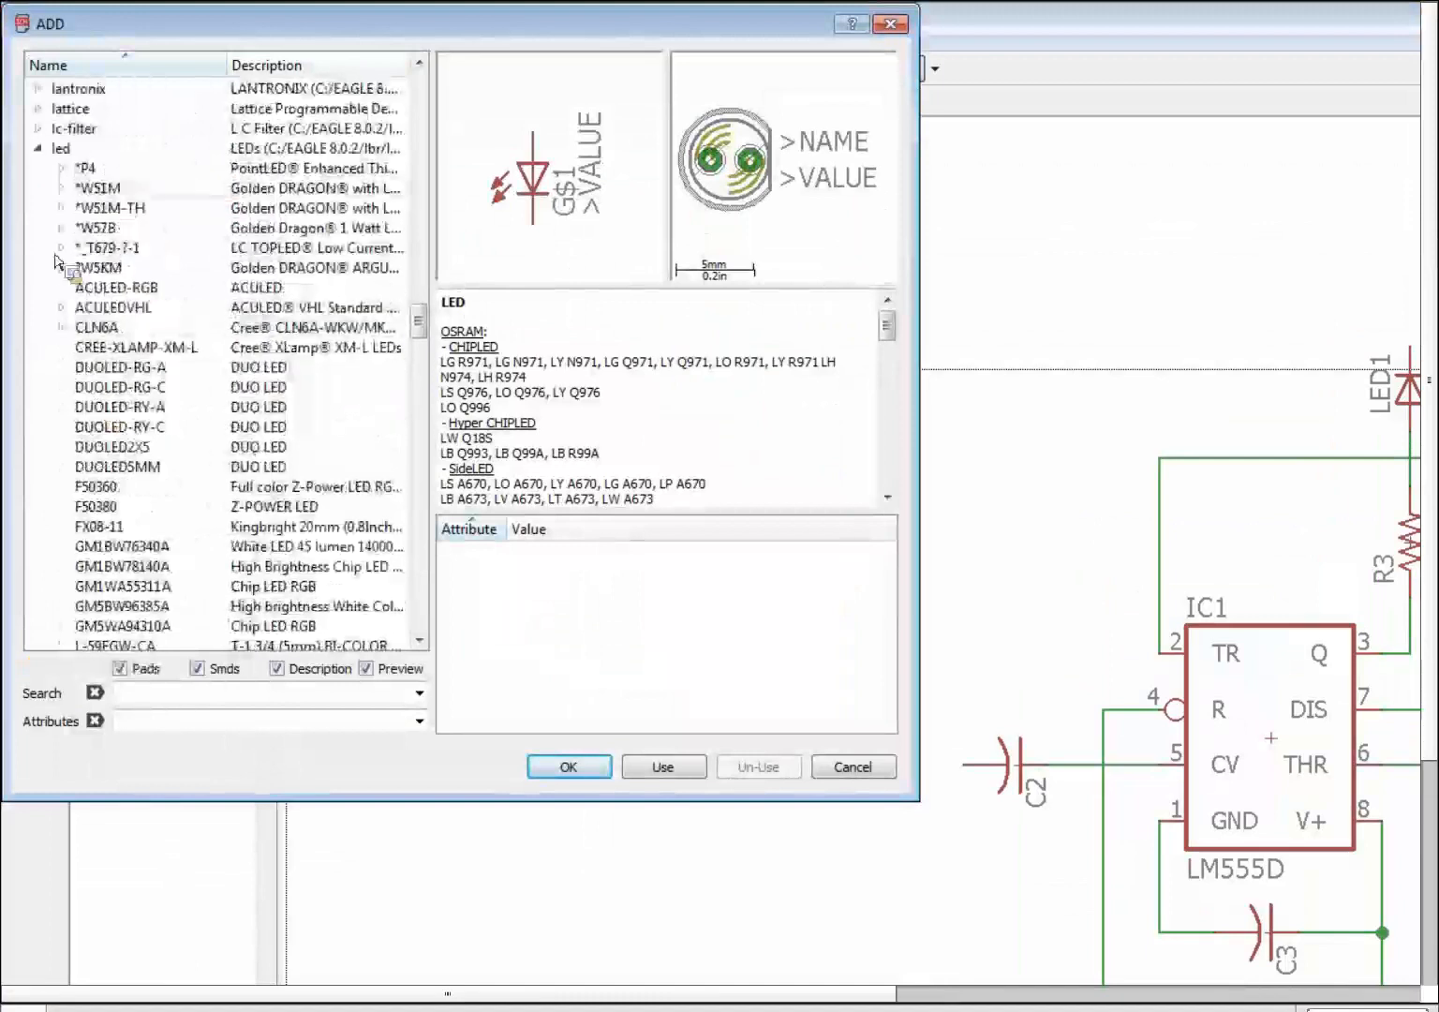
pyautogui.click(41, 145)
pyautogui.moveTo(421, 364); pyautogui.dragTo(389, 549)
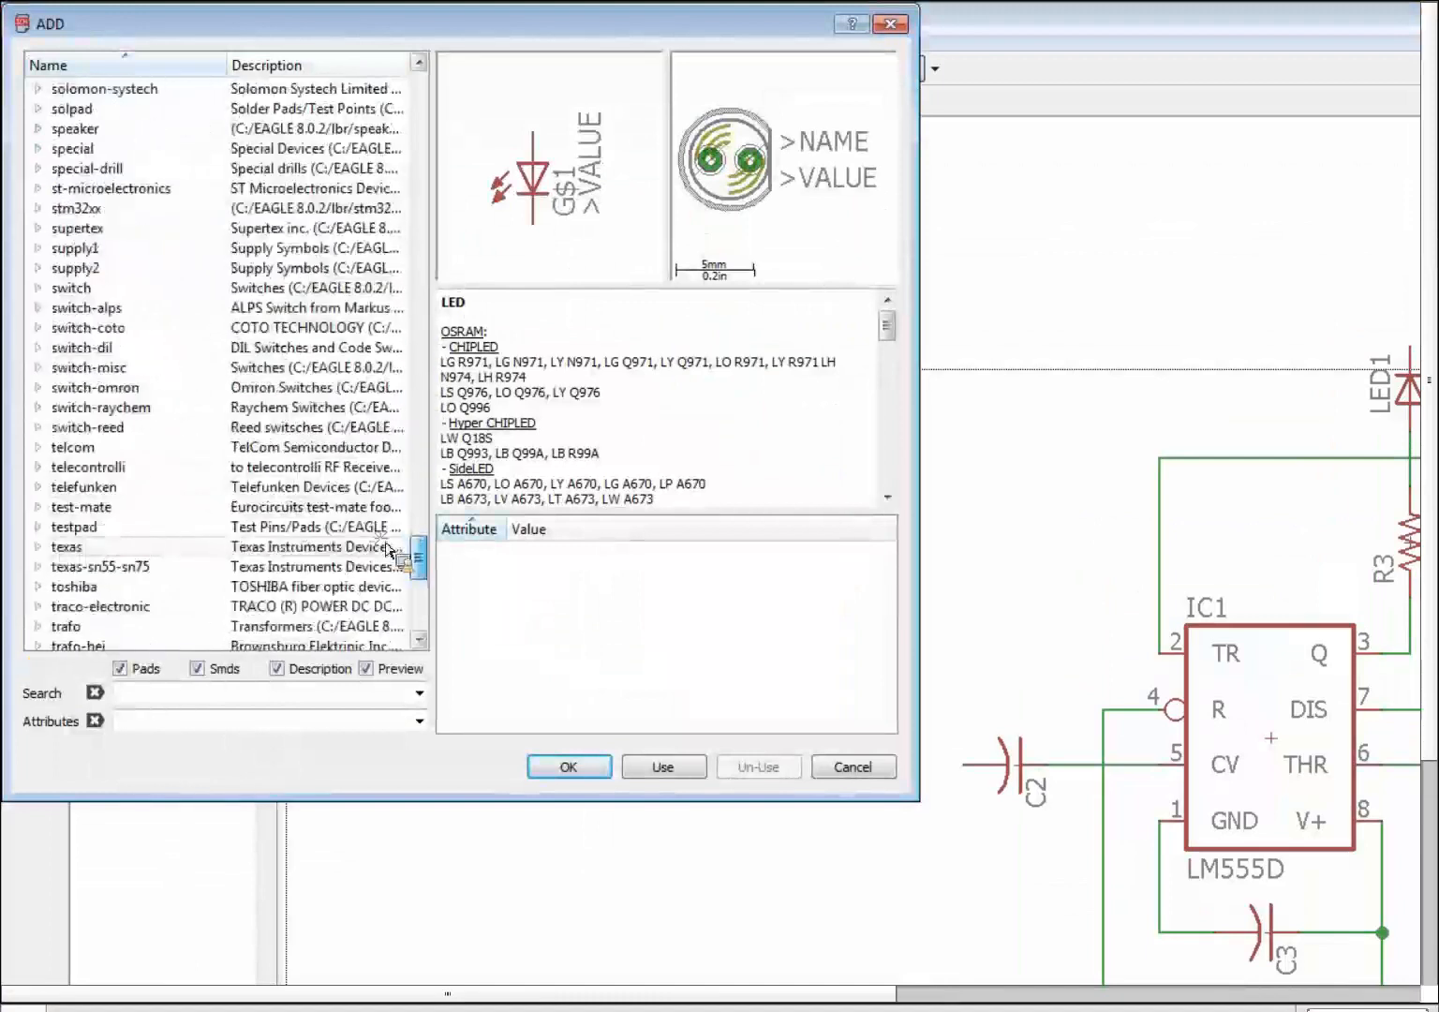
pyautogui.click(38, 247)
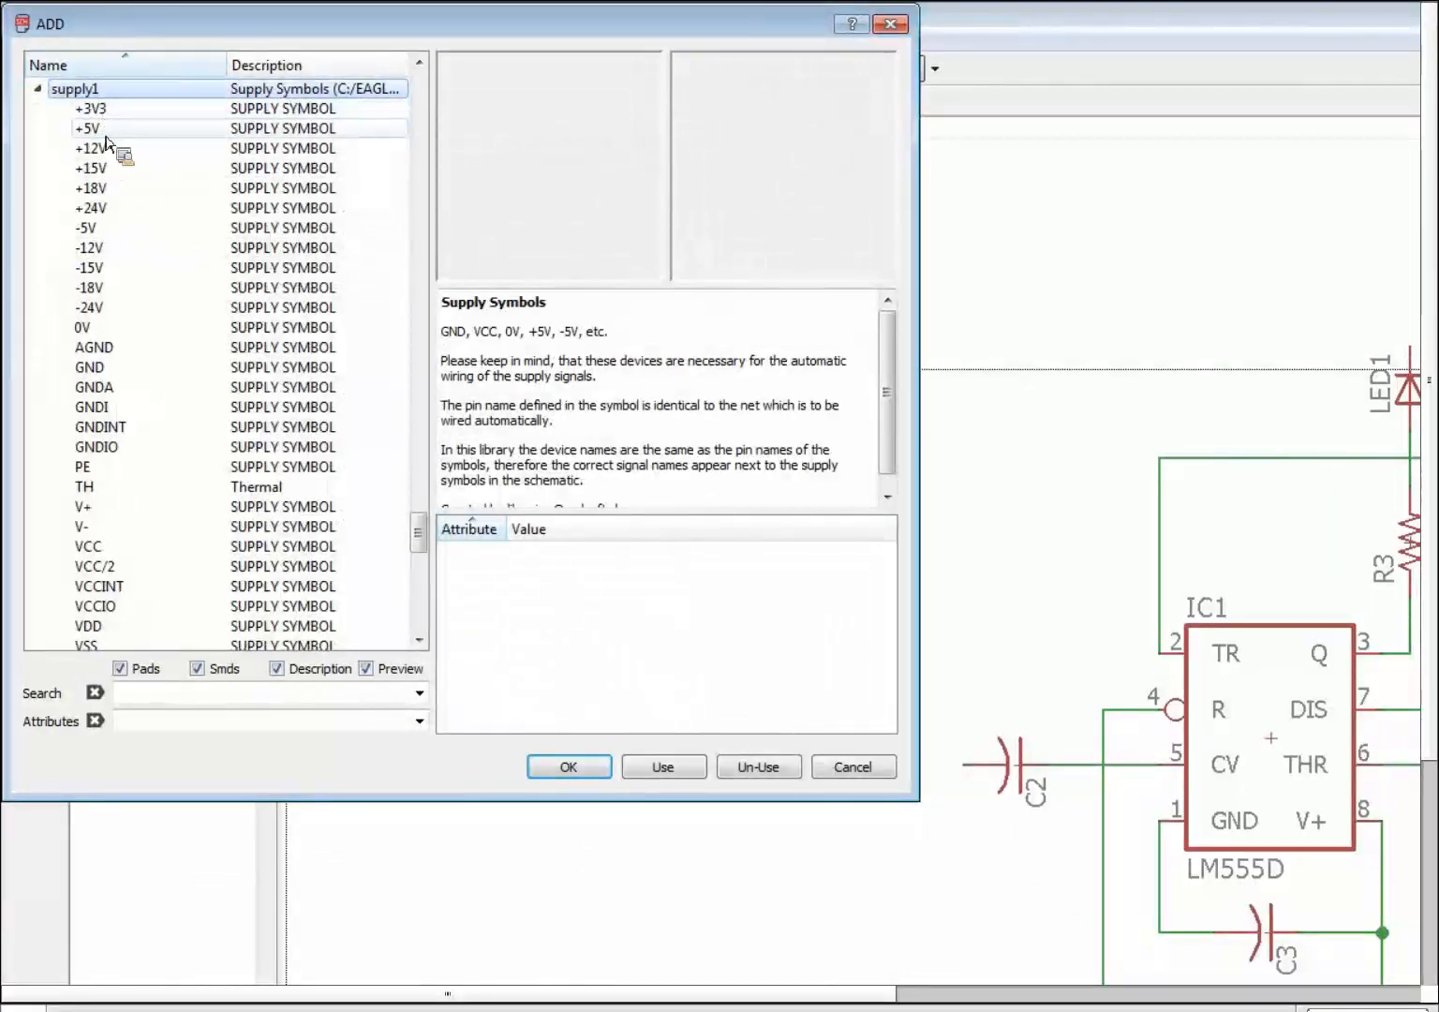
pyautogui.click(38, 89)
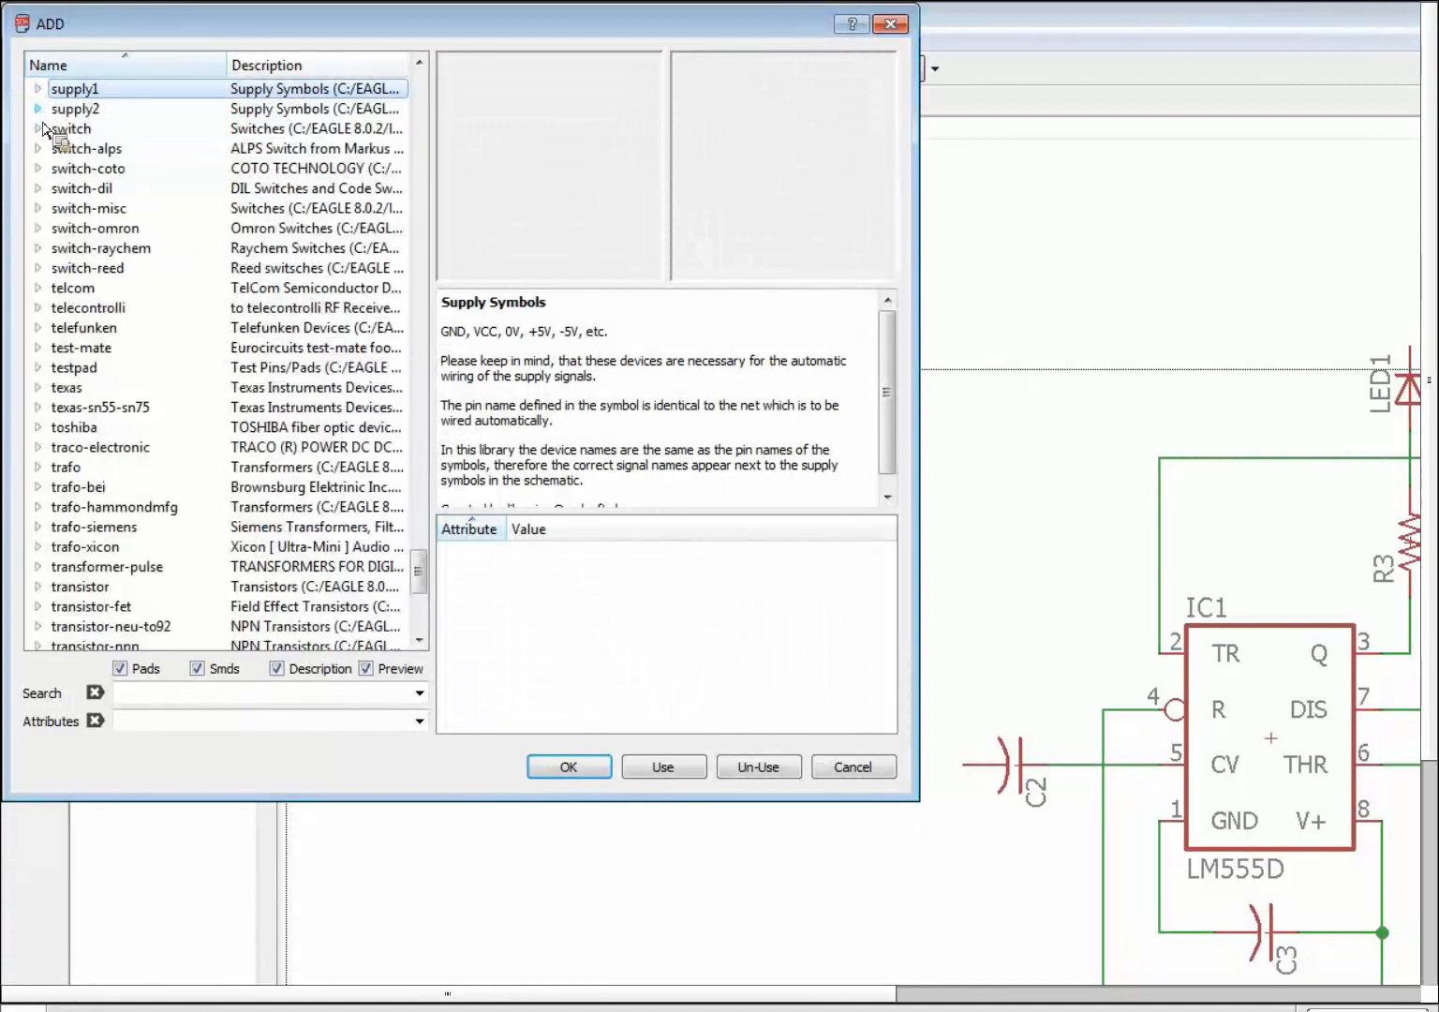
pyautogui.click(37, 109)
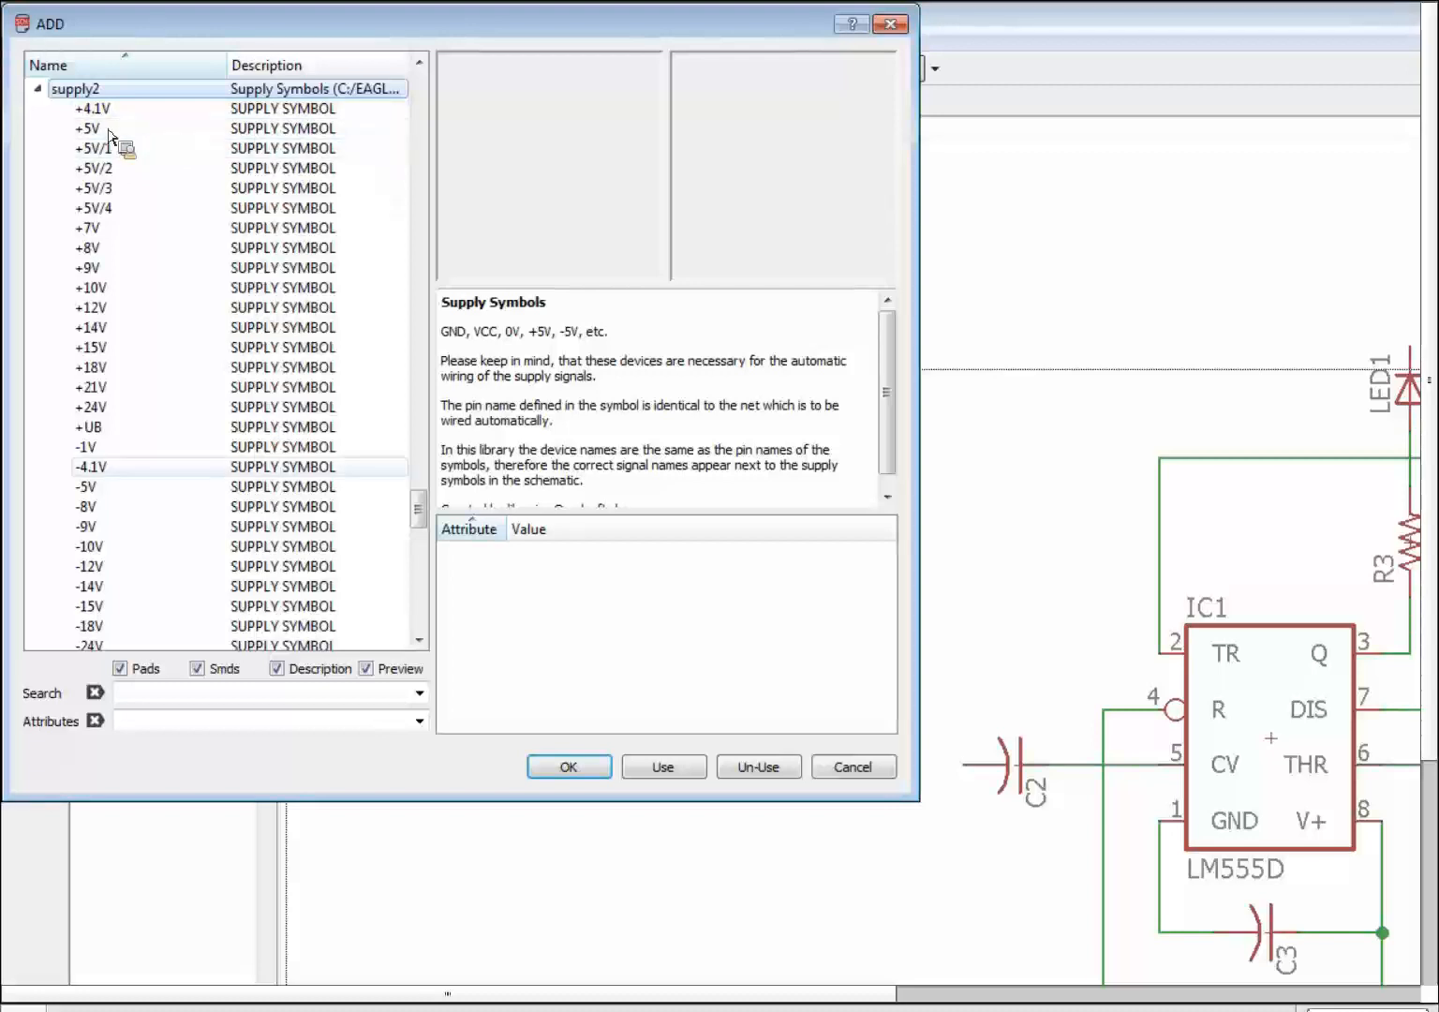
pyautogui.scroll(-2, 119, 588)
pyautogui.scroll(4, 112, 554)
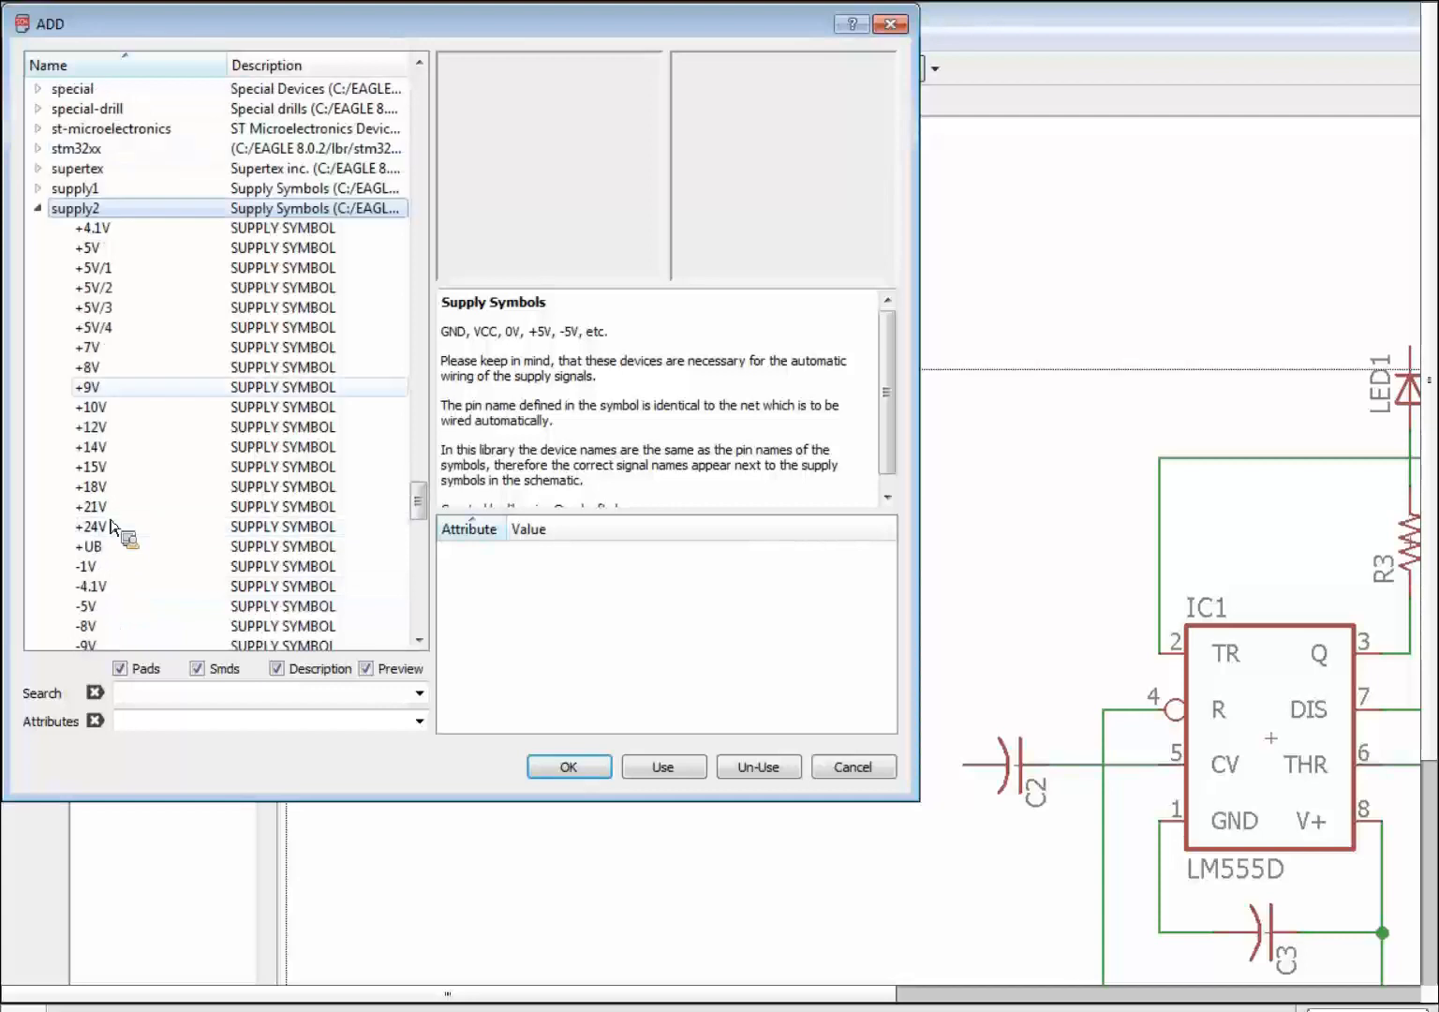
# Step: Place a +5V symbol from the supply1 library above R1, and another rotated to point right beside the C3–V+ junction
pyautogui.click(38, 208)
pyautogui.doubleClick(47, 189)
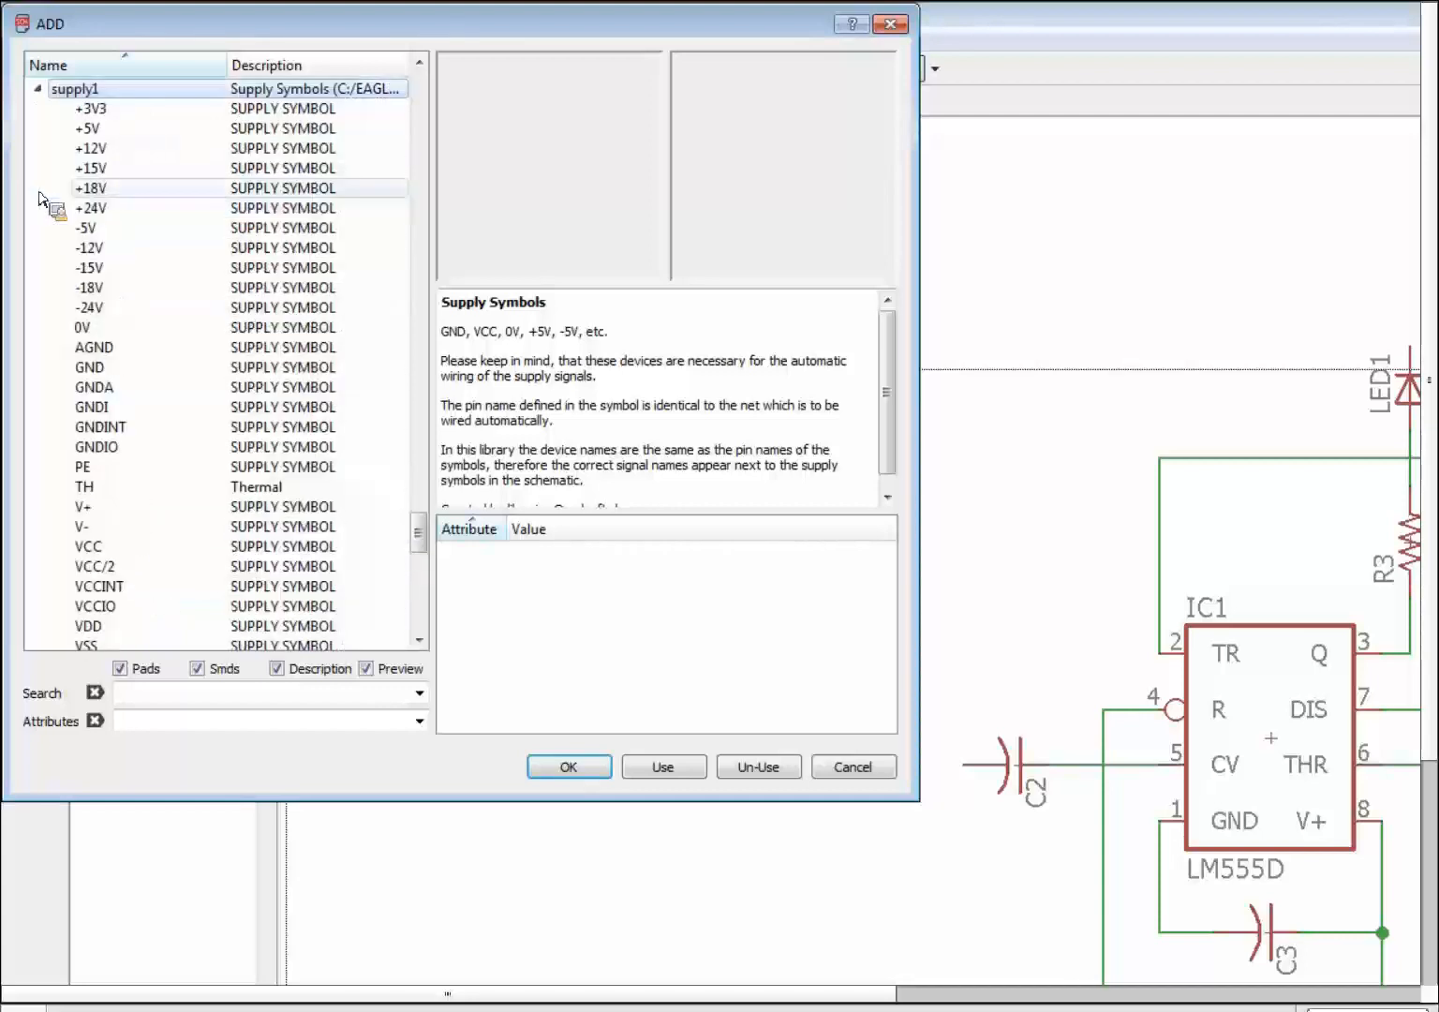
pyautogui.click(113, 137)
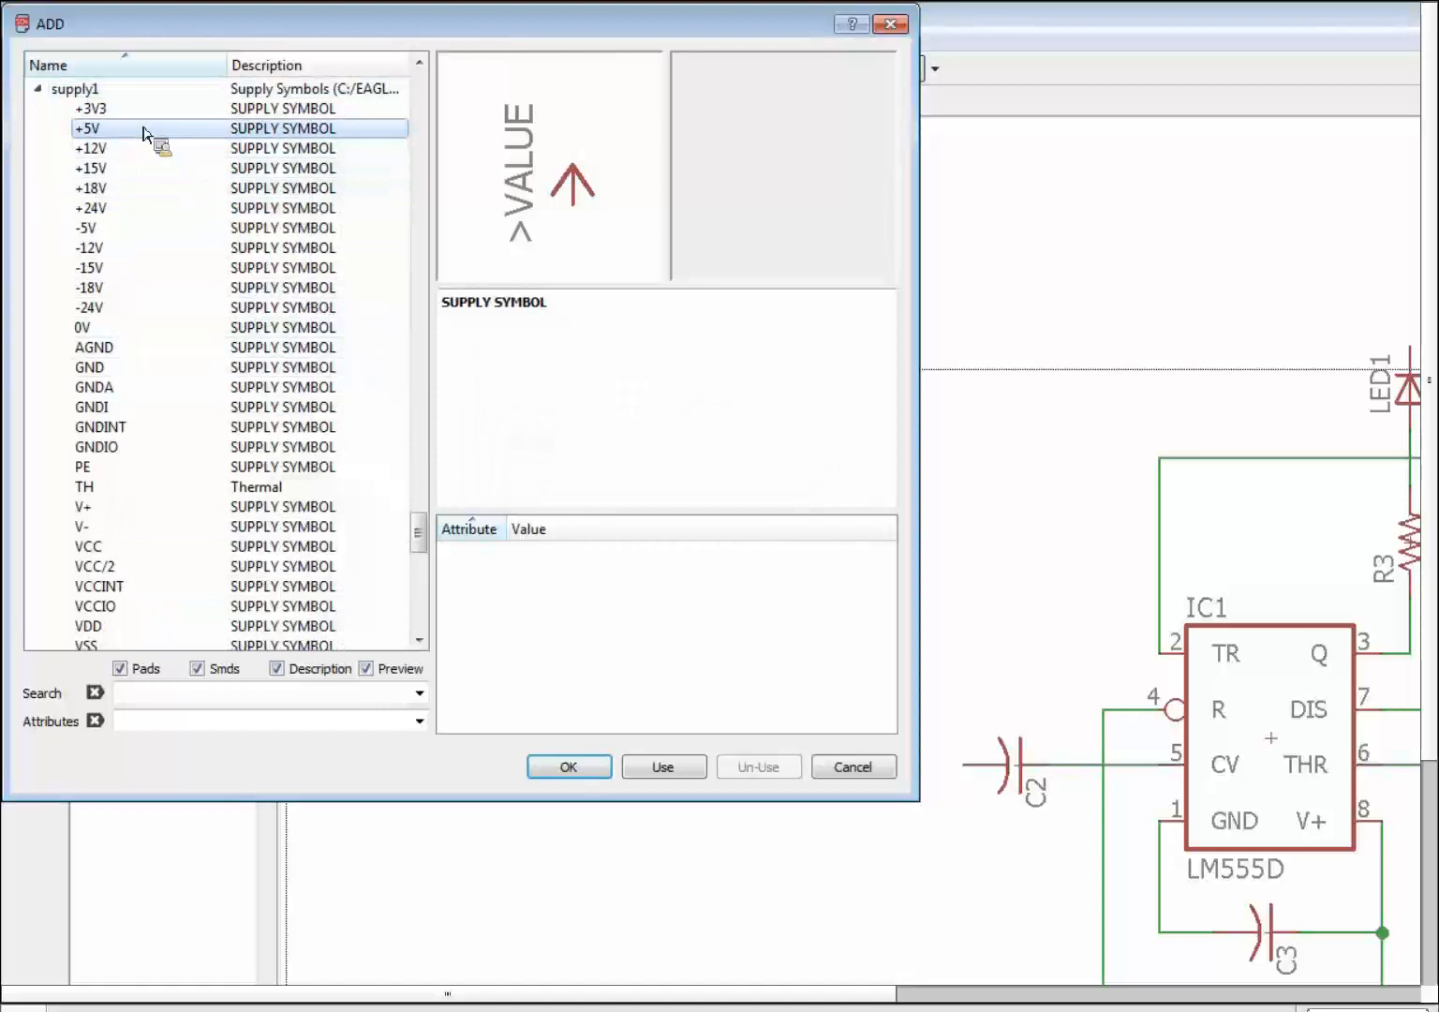
pyautogui.click(569, 766)
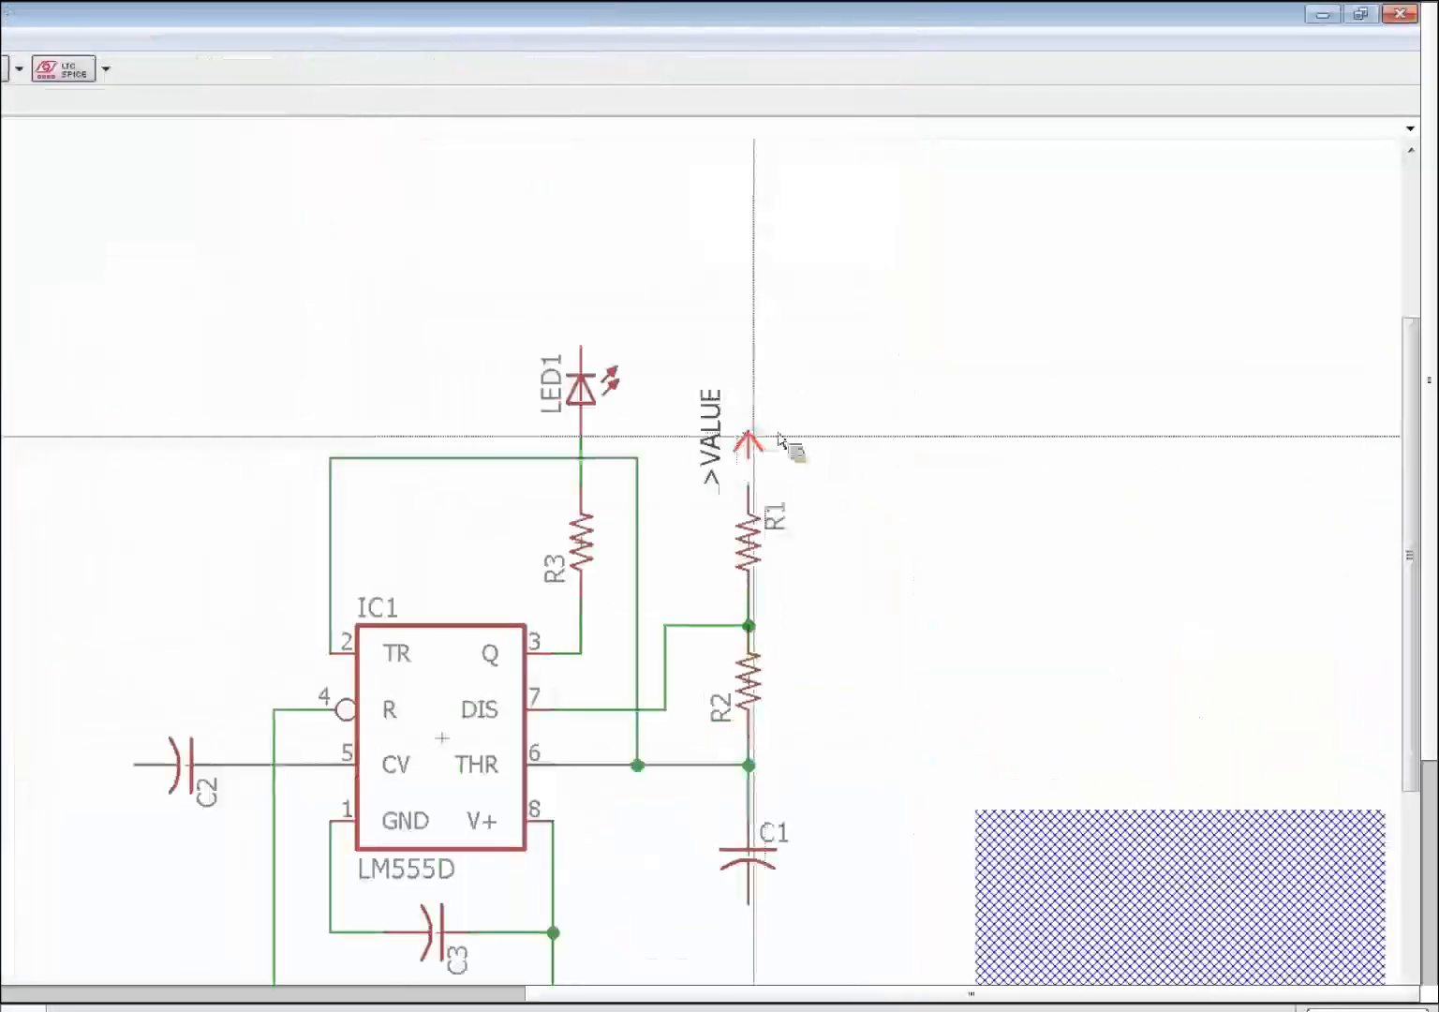
pyautogui.click(750, 448)
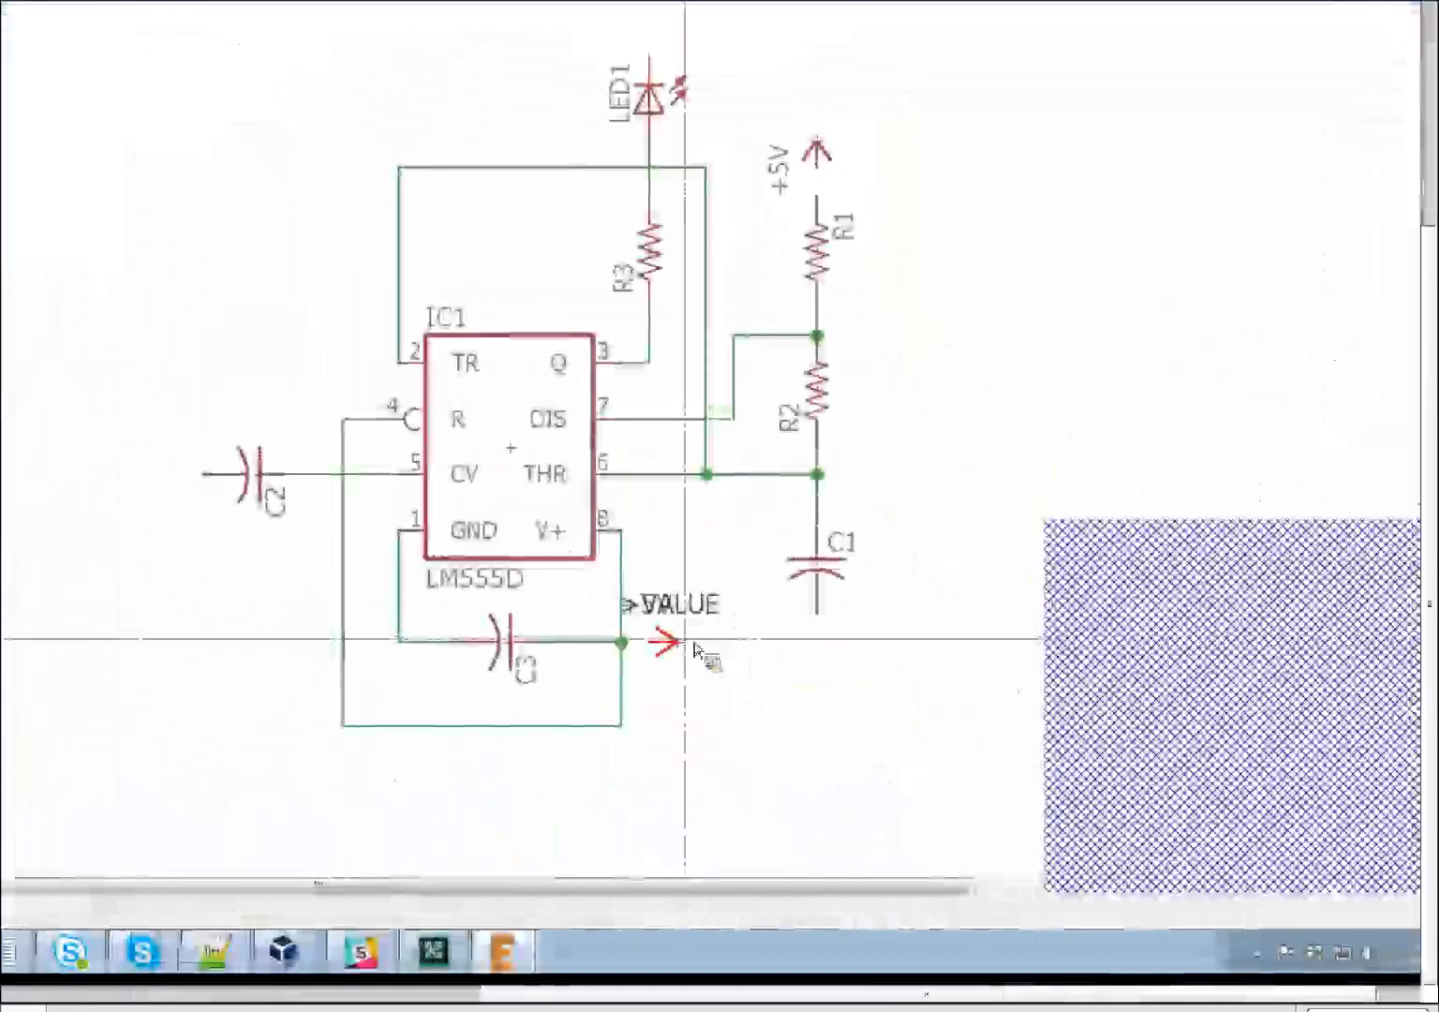
pyautogui.click(1237, 910)
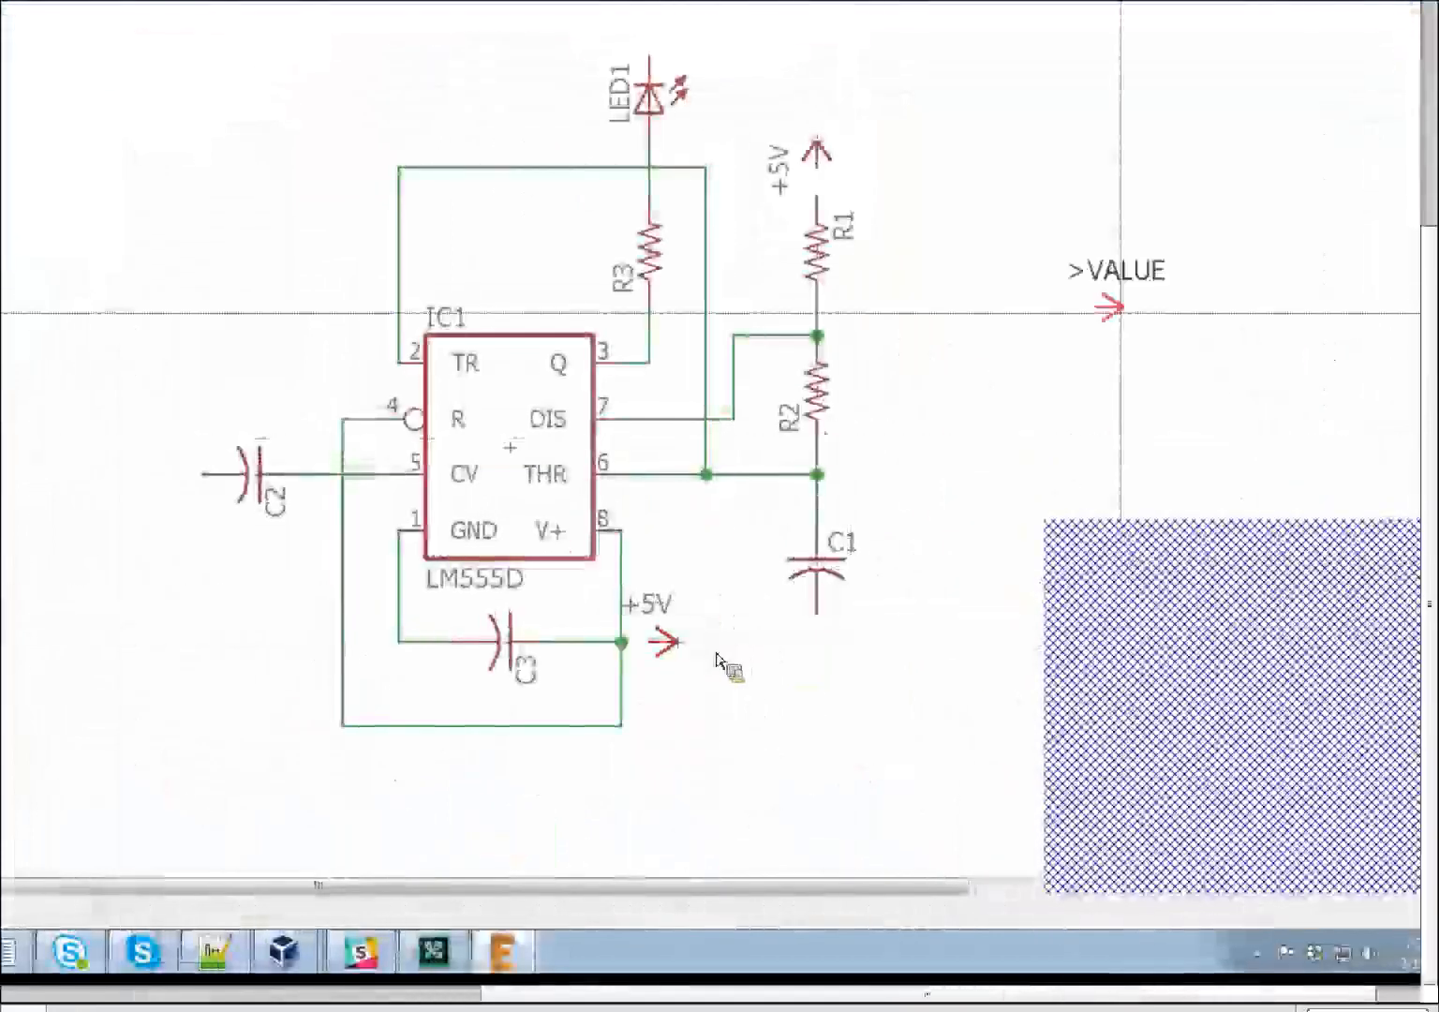
pyautogui.press('Escape')
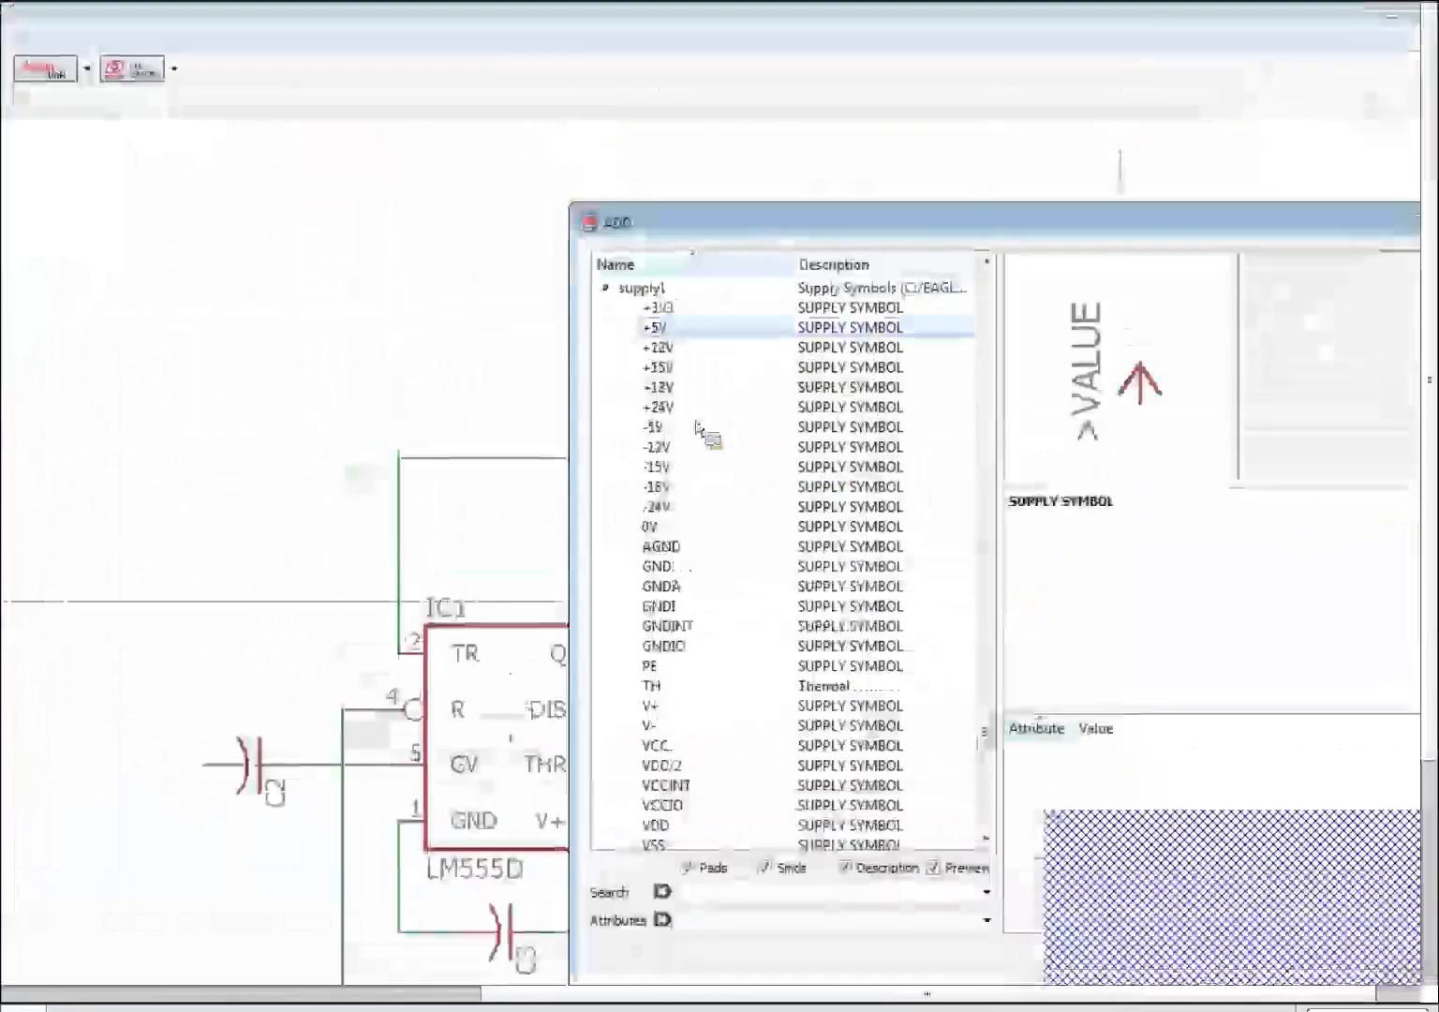
# Step: Place one GND symbol from the supply1 library below C1 and another below the net joining IC1's GND pin and C3
pyautogui.click(660, 571)
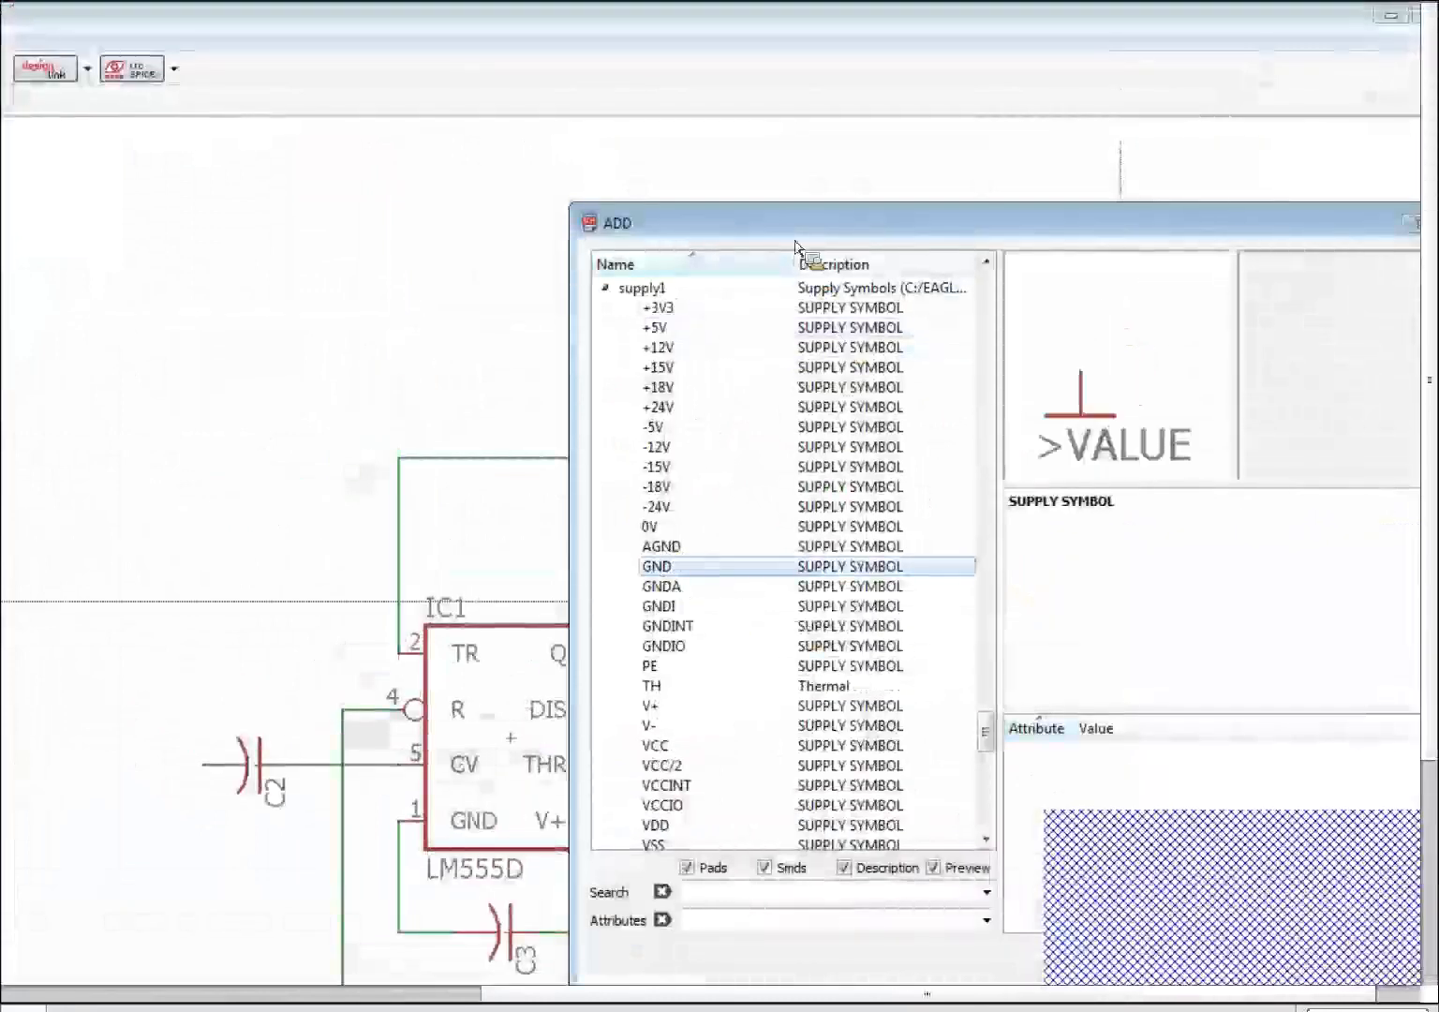
pyautogui.moveTo(762, 229); pyautogui.dragTo(262, 203)
pyautogui.click(637, 935)
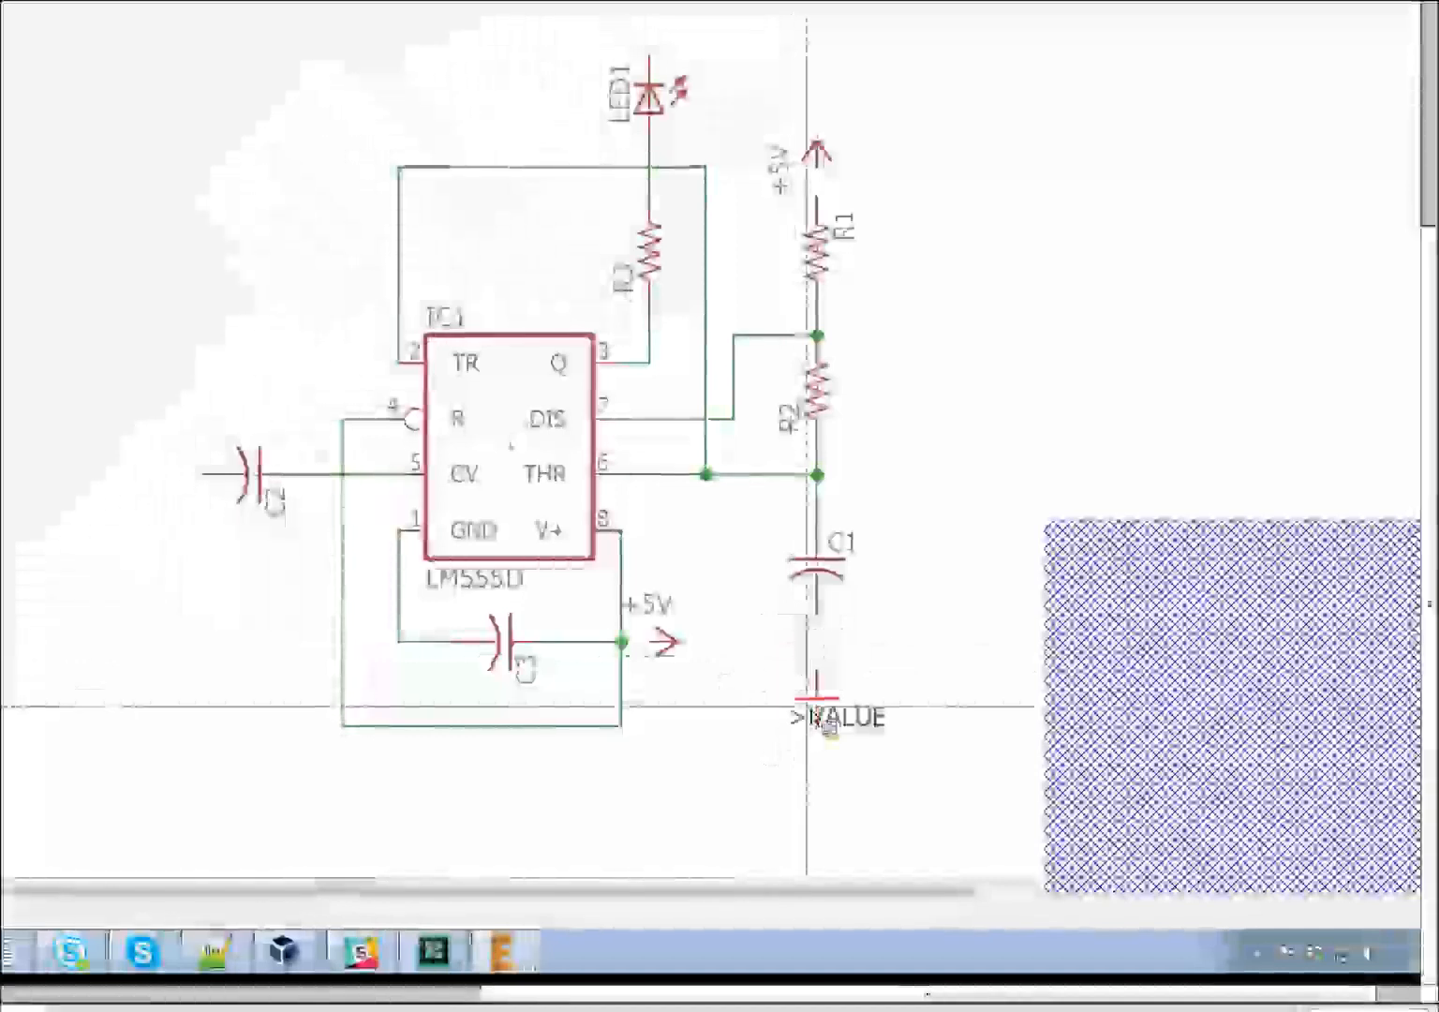
pyautogui.click(815, 691)
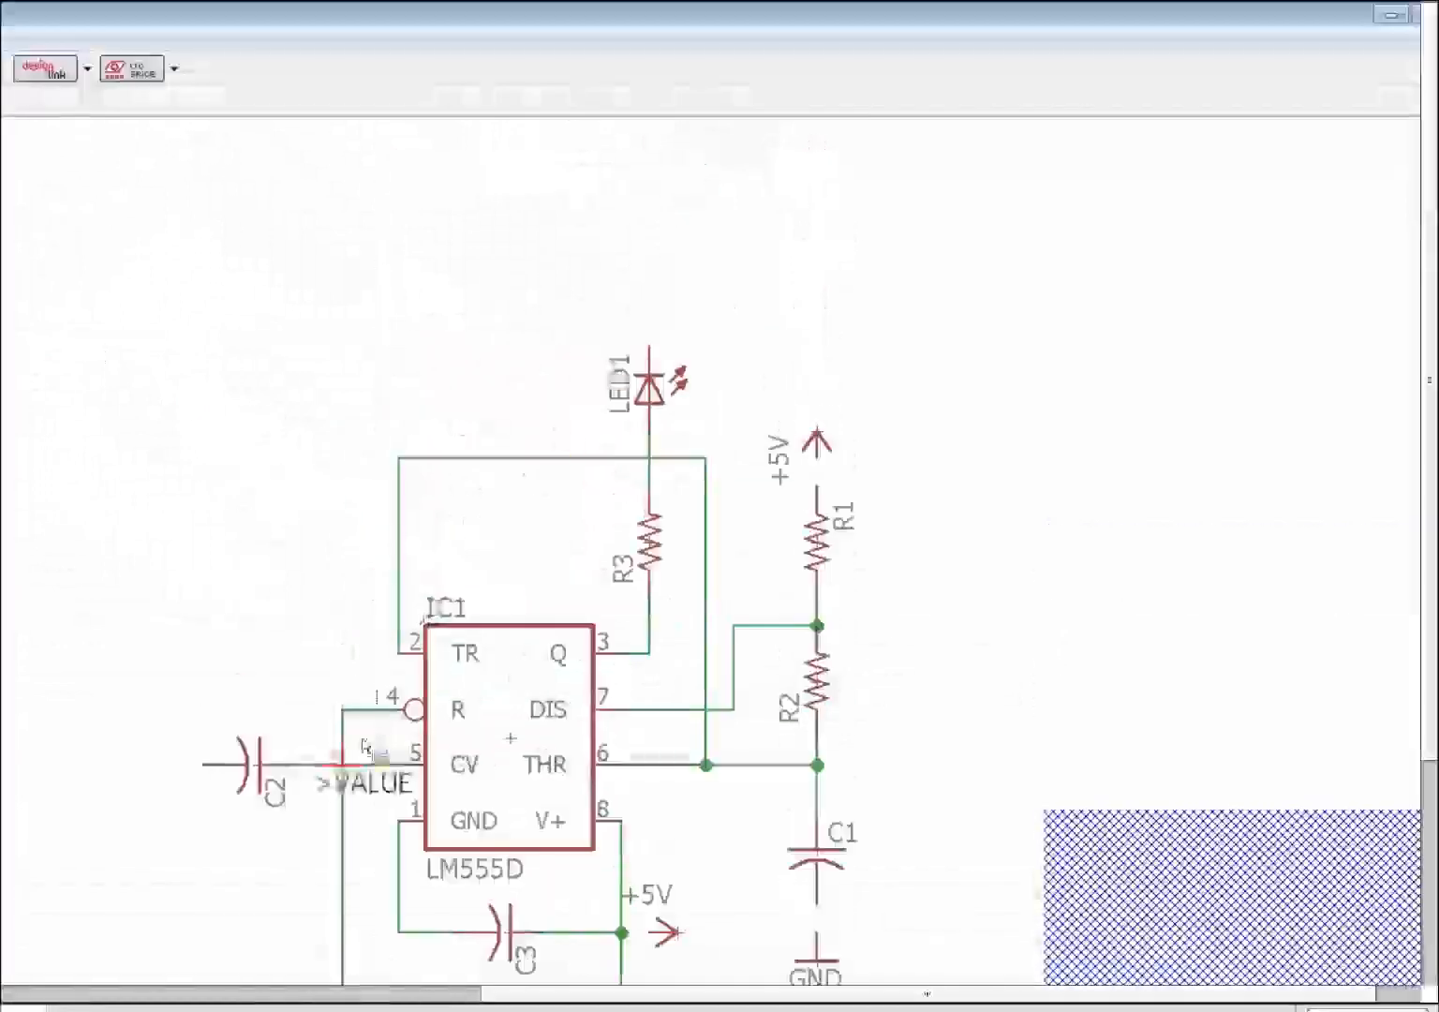
pyautogui.click(392, 698)
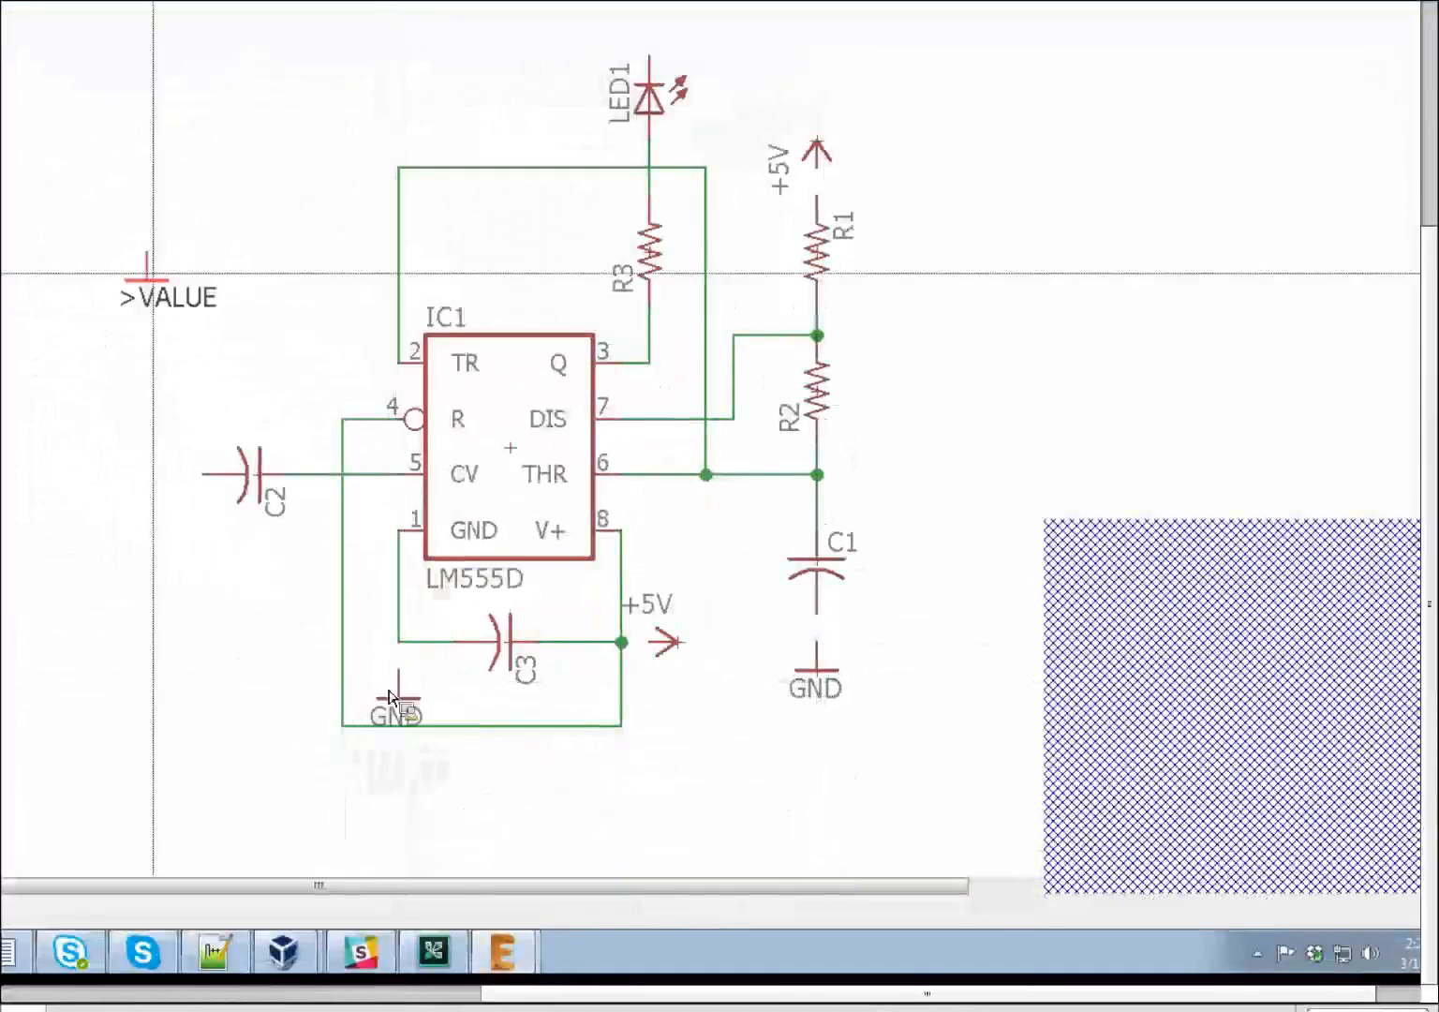
# Step: Place a GND symbol turned upside down above LED1 and finish adding parts
pyautogui.rightClick(627, 258)
pyautogui.click(651, 281)
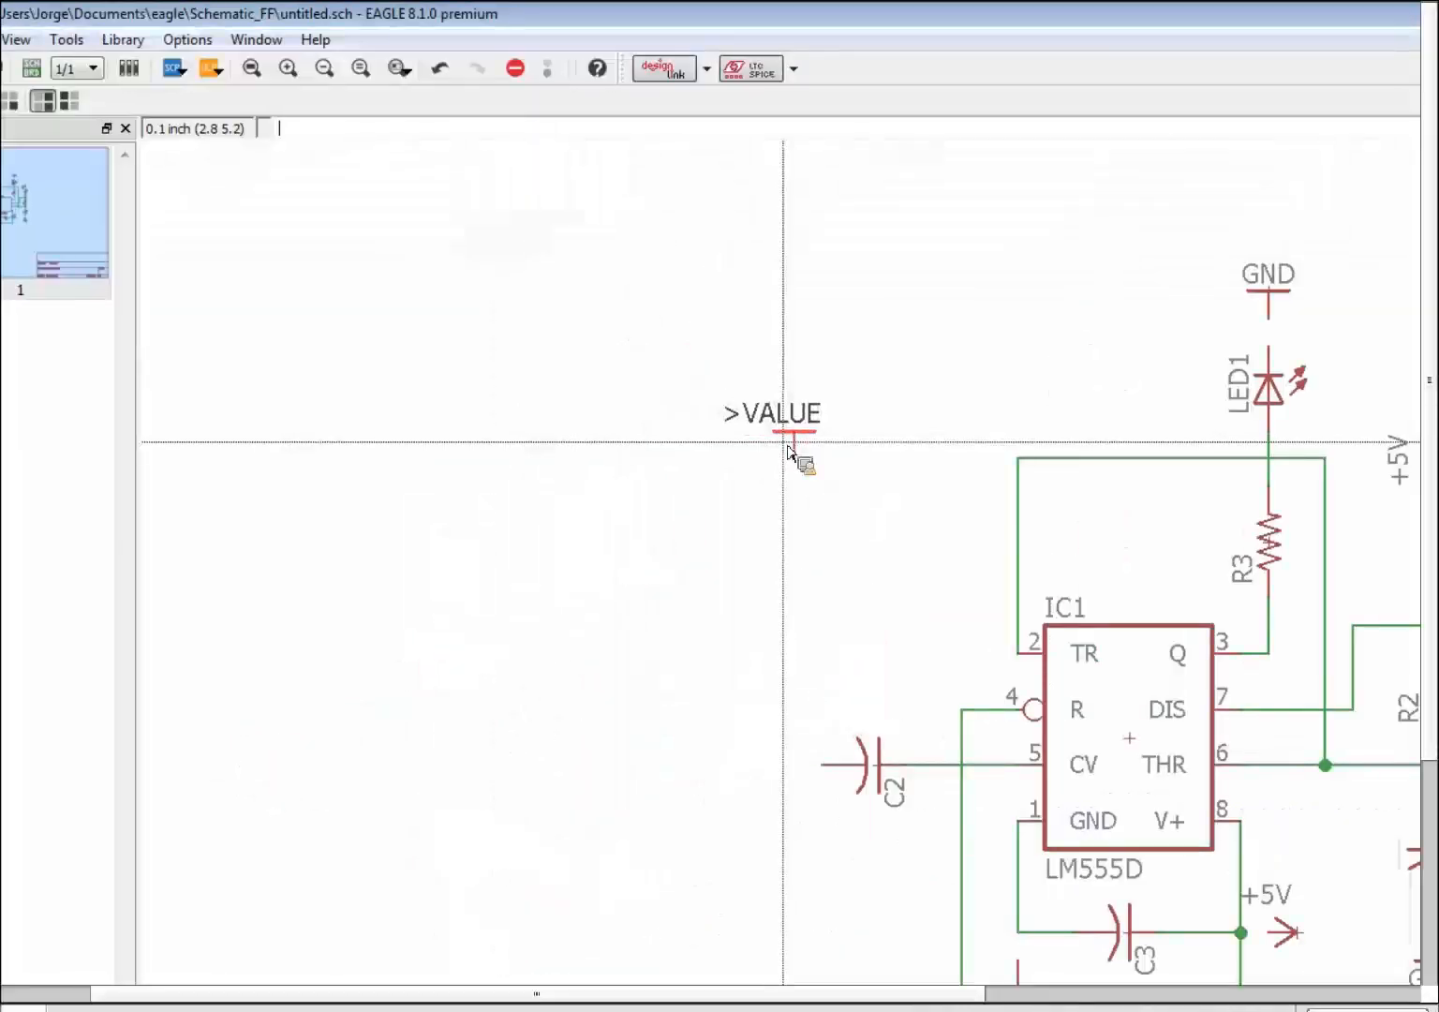
pyautogui.press('Escape')
pyautogui.press('Escape')
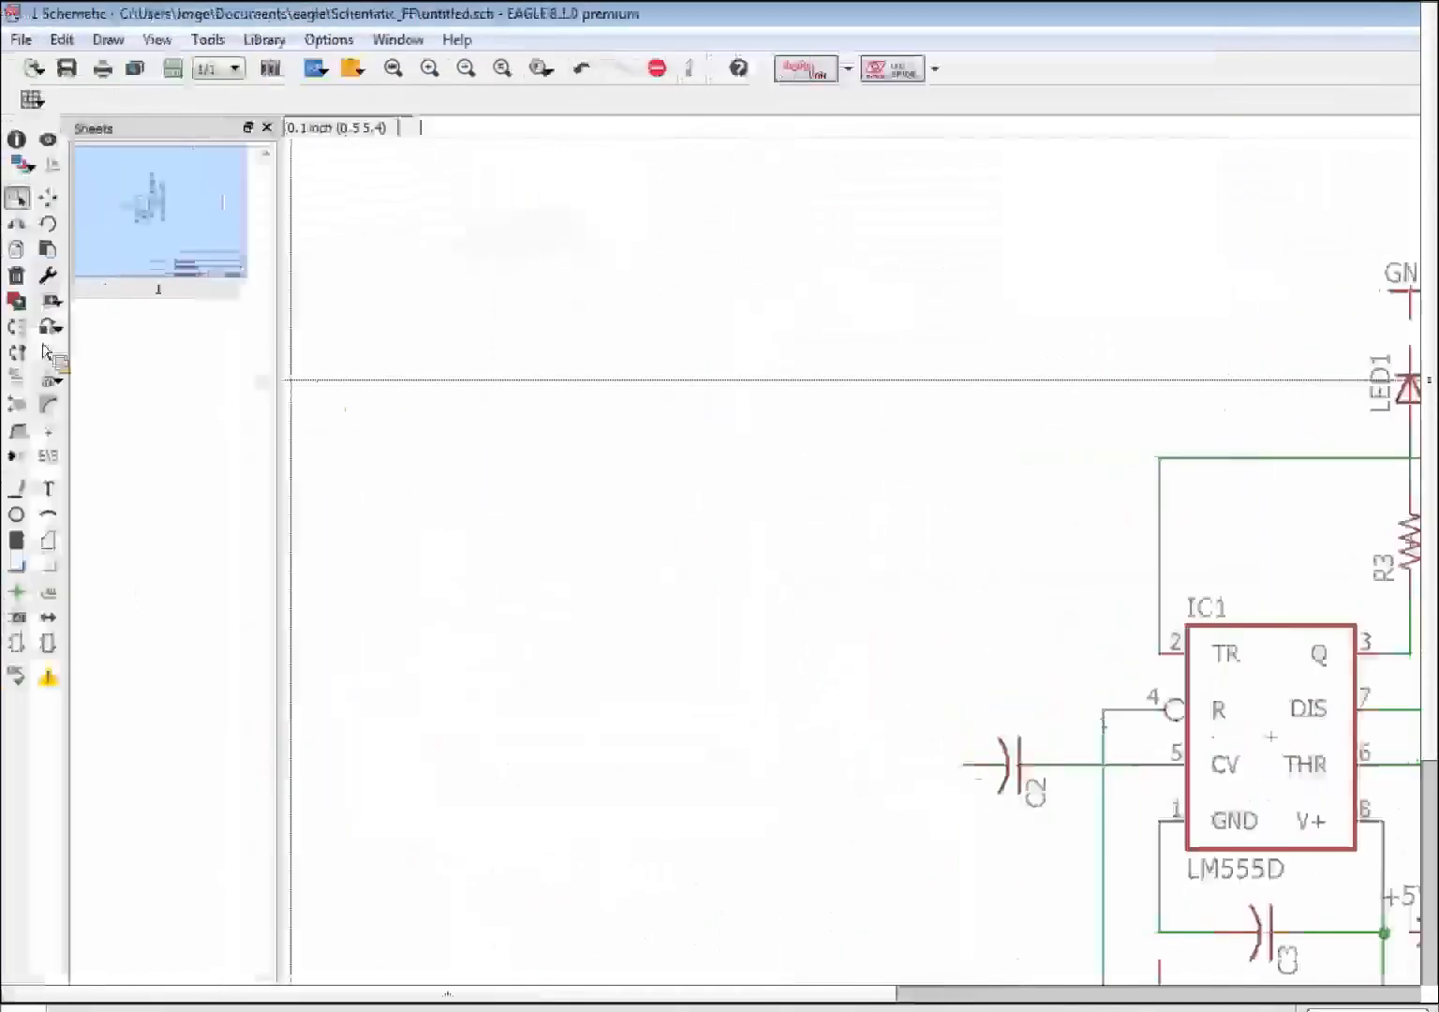
# Step: Place a further GND symbol beside C2's free end, rotated so that its pin faces the capacitor
pyautogui.click(16, 249)
pyautogui.click(1403, 290)
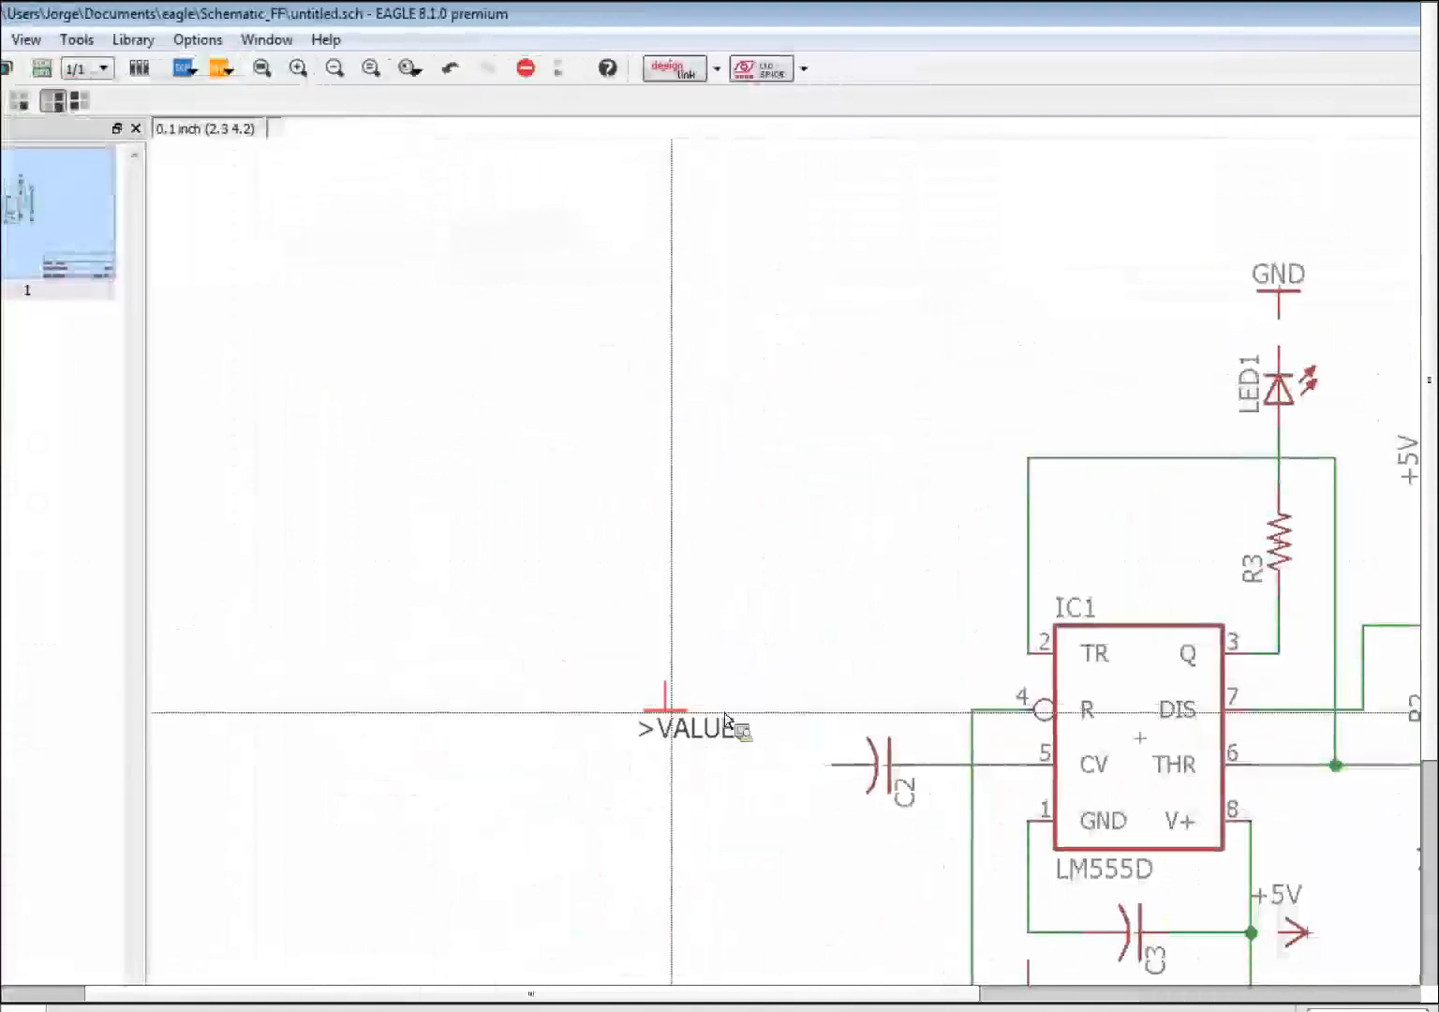
pyautogui.rightClick(693, 691)
pyautogui.rightClick(693, 692)
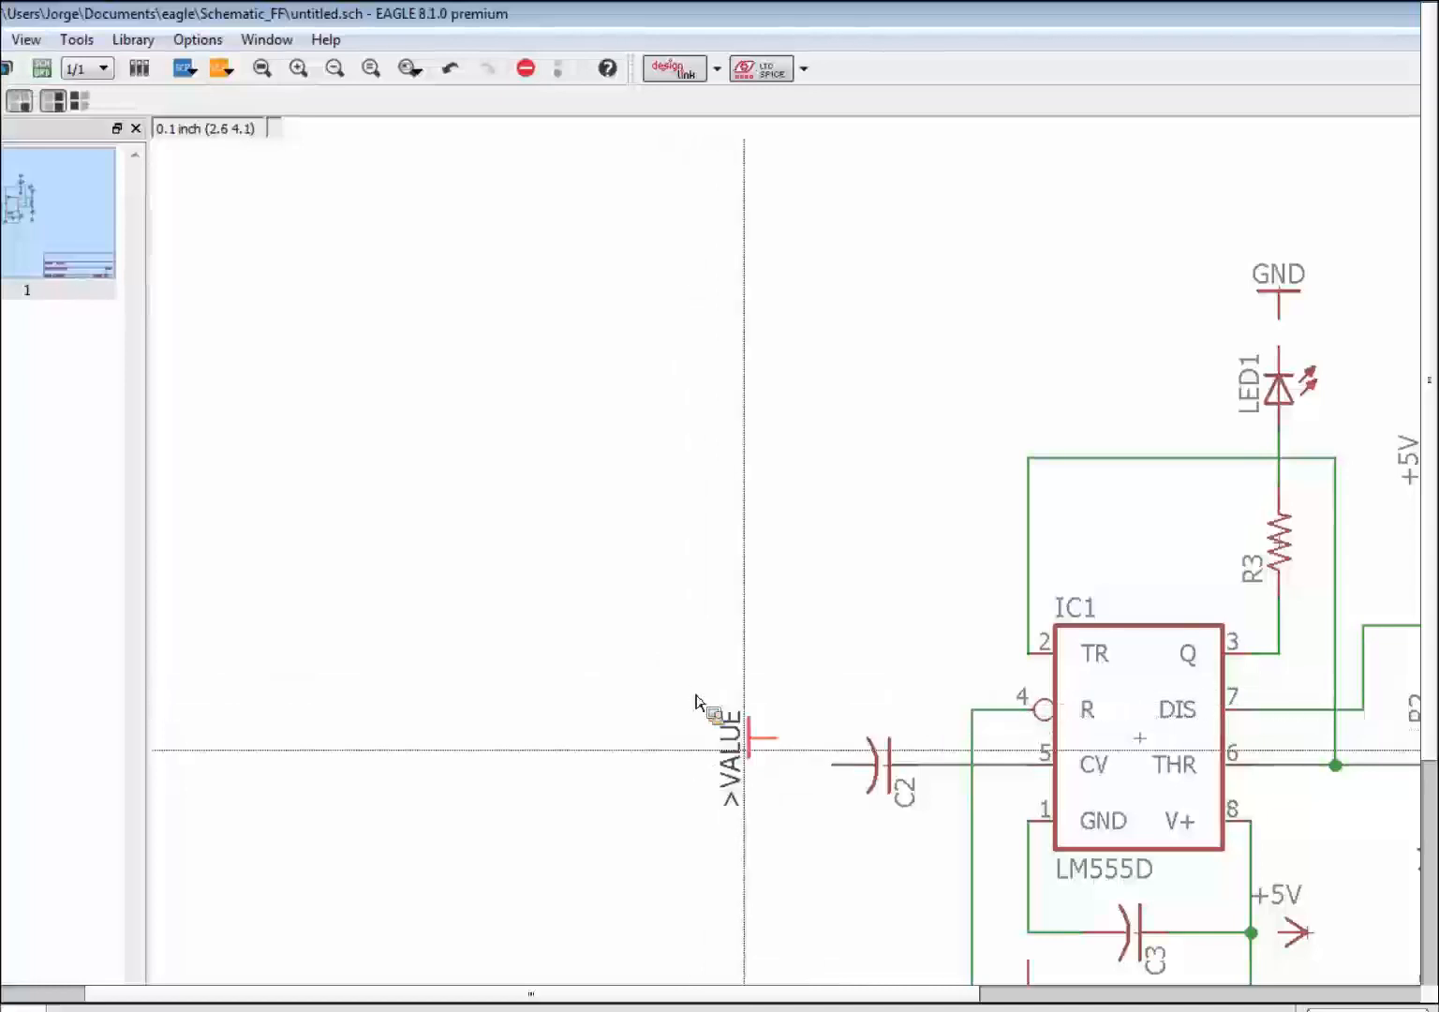
pyautogui.click(755, 771)
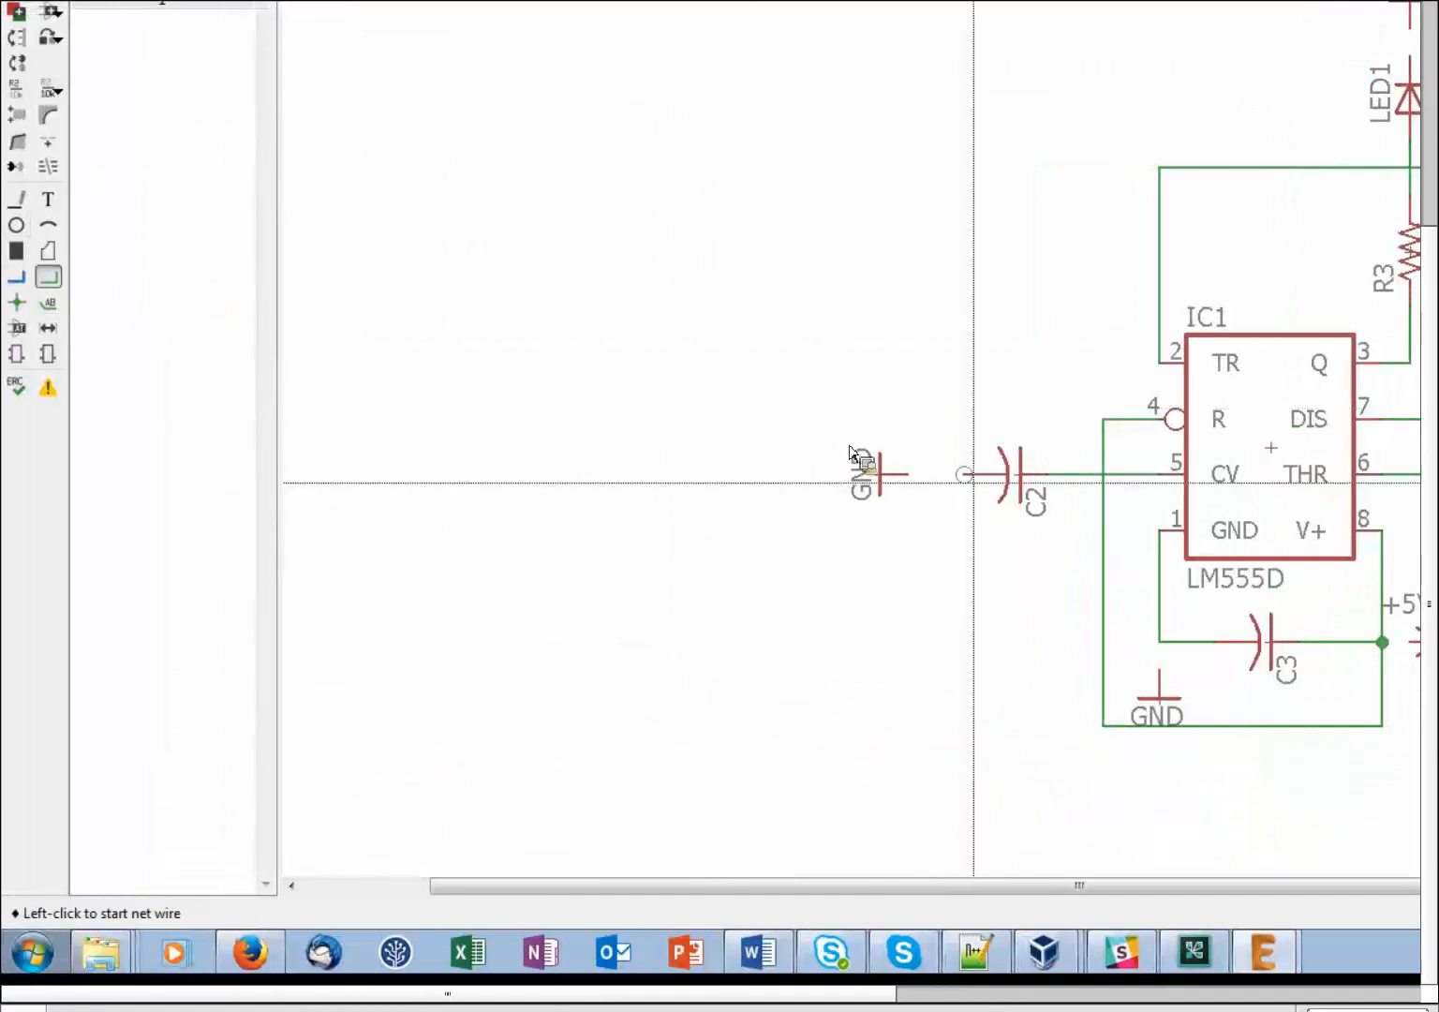
# Step: Wire C2's free end to its GND symbol, and connect the GND symbol below C3 to the IC1 GND–C3 net, merging N$2 into GND
pyautogui.click(965, 476)
pyautogui.doubleClick(916, 477)
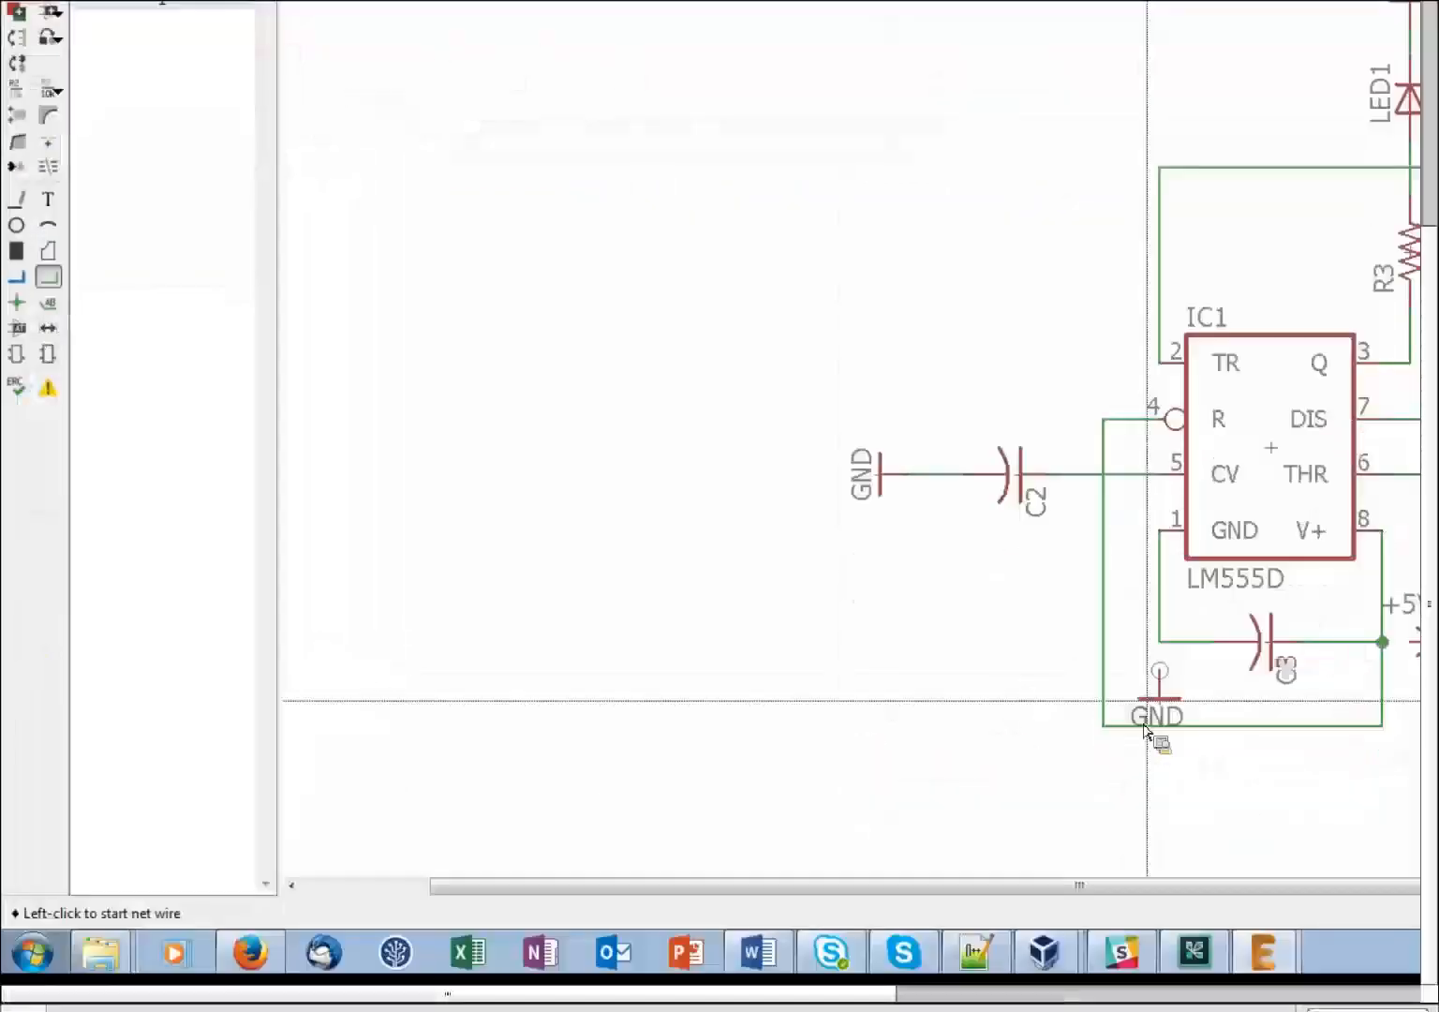
pyautogui.click(1166, 677)
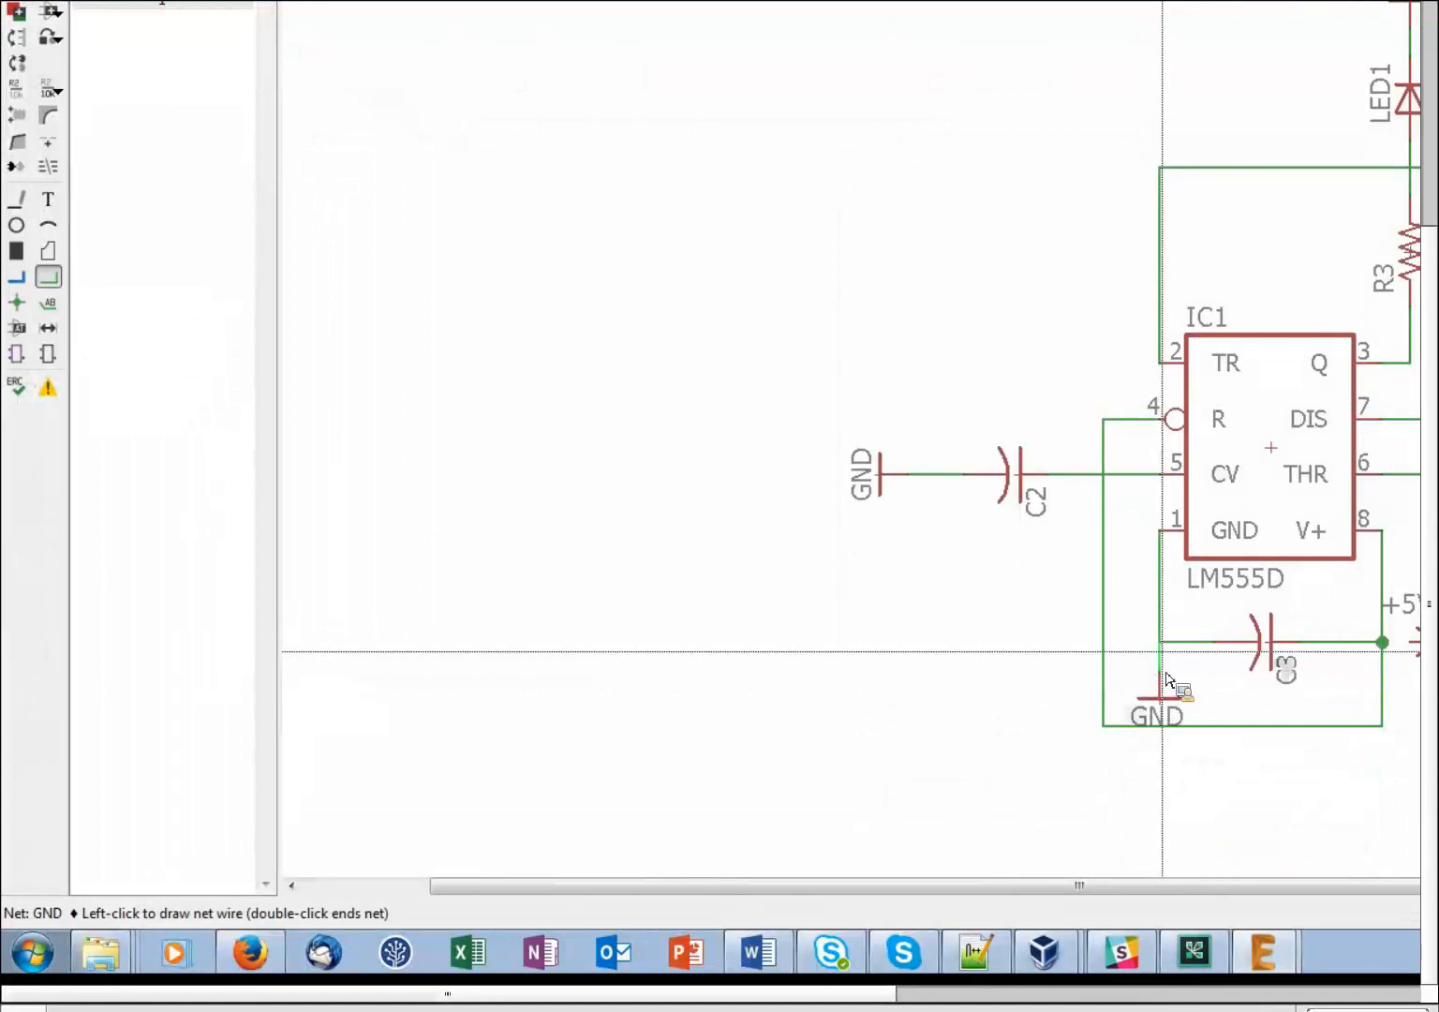
pyautogui.click(1166, 648)
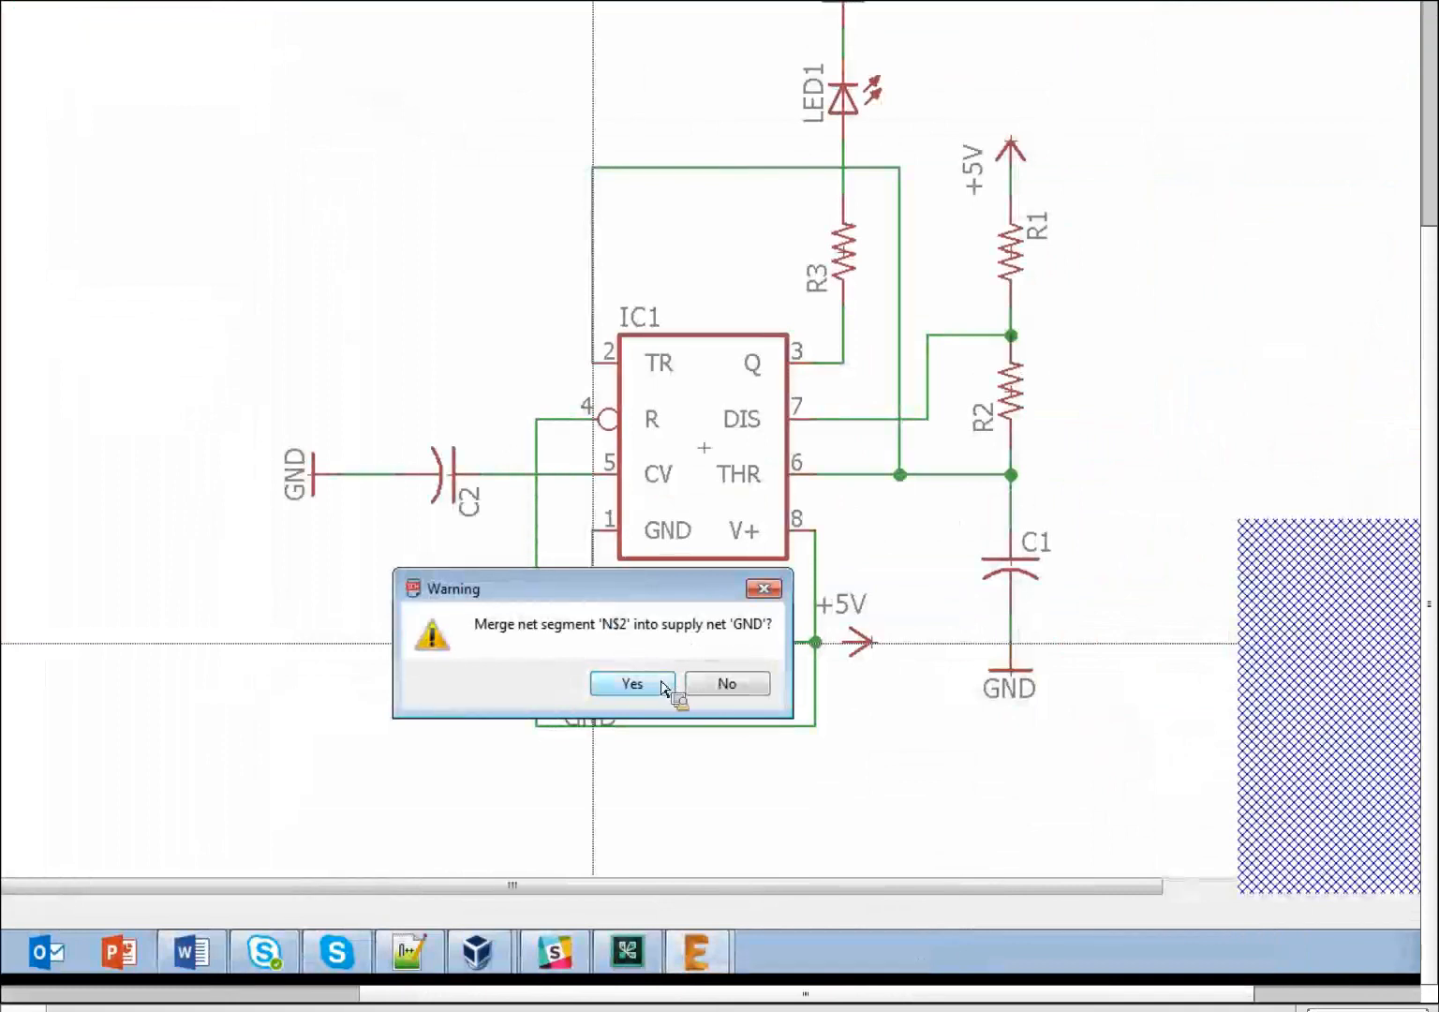
pyautogui.click(632, 684)
# Step: Connect the +5V symbol to the C3–V+ junction, merging net segment N$3 into the supply net +5V
pyautogui.scroll(-1, 332, 565)
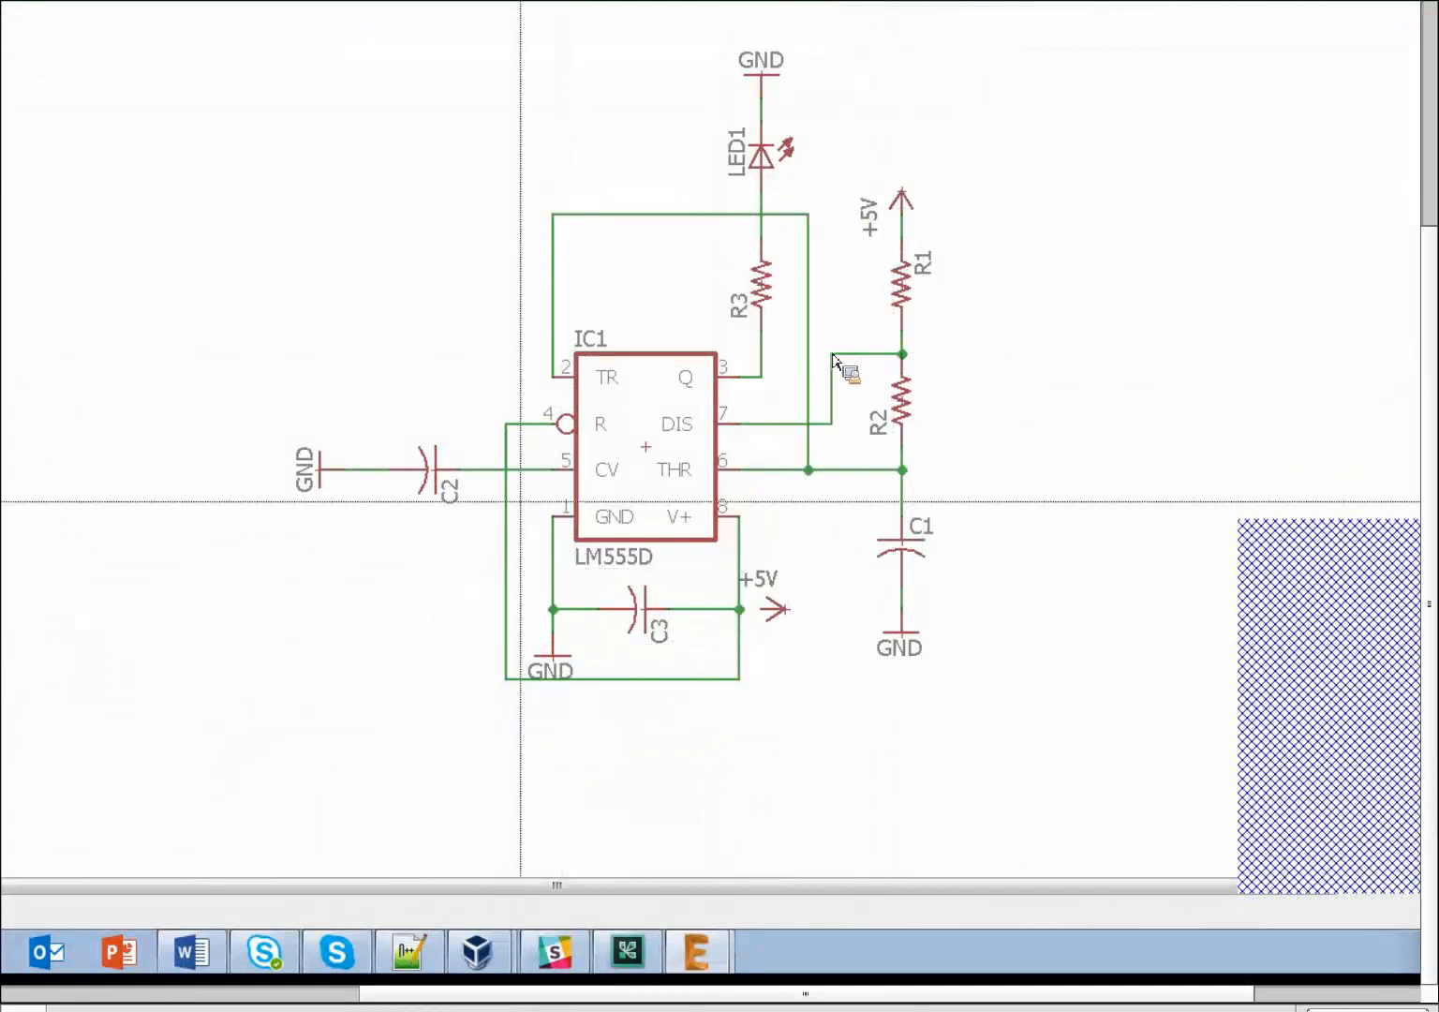
pyautogui.click(750, 614)
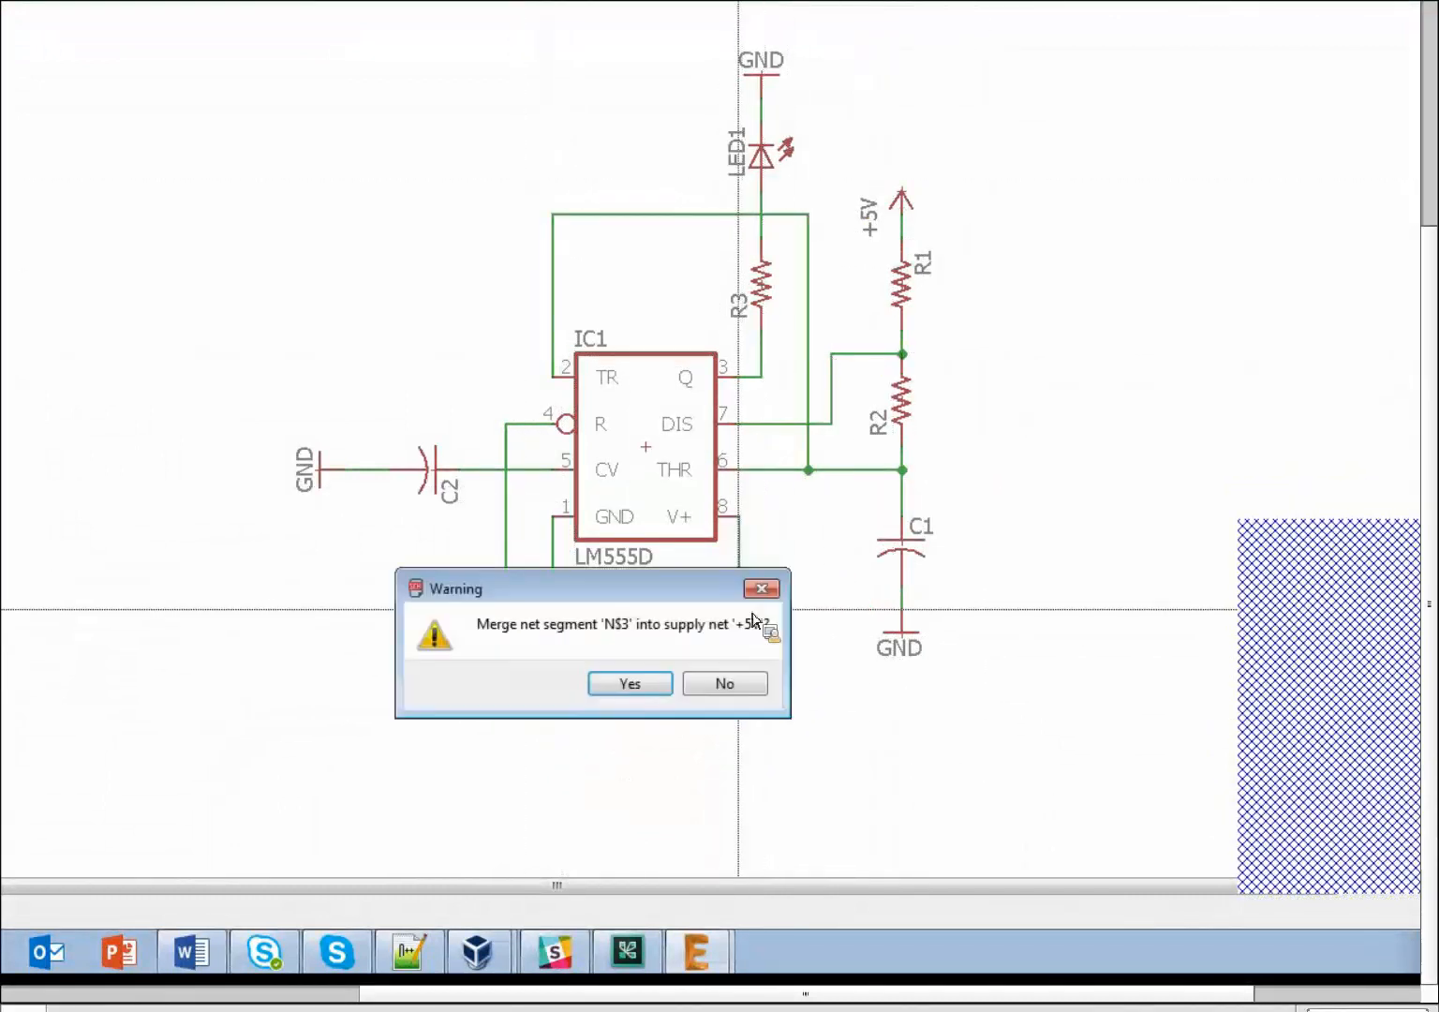
pyautogui.click(649, 676)
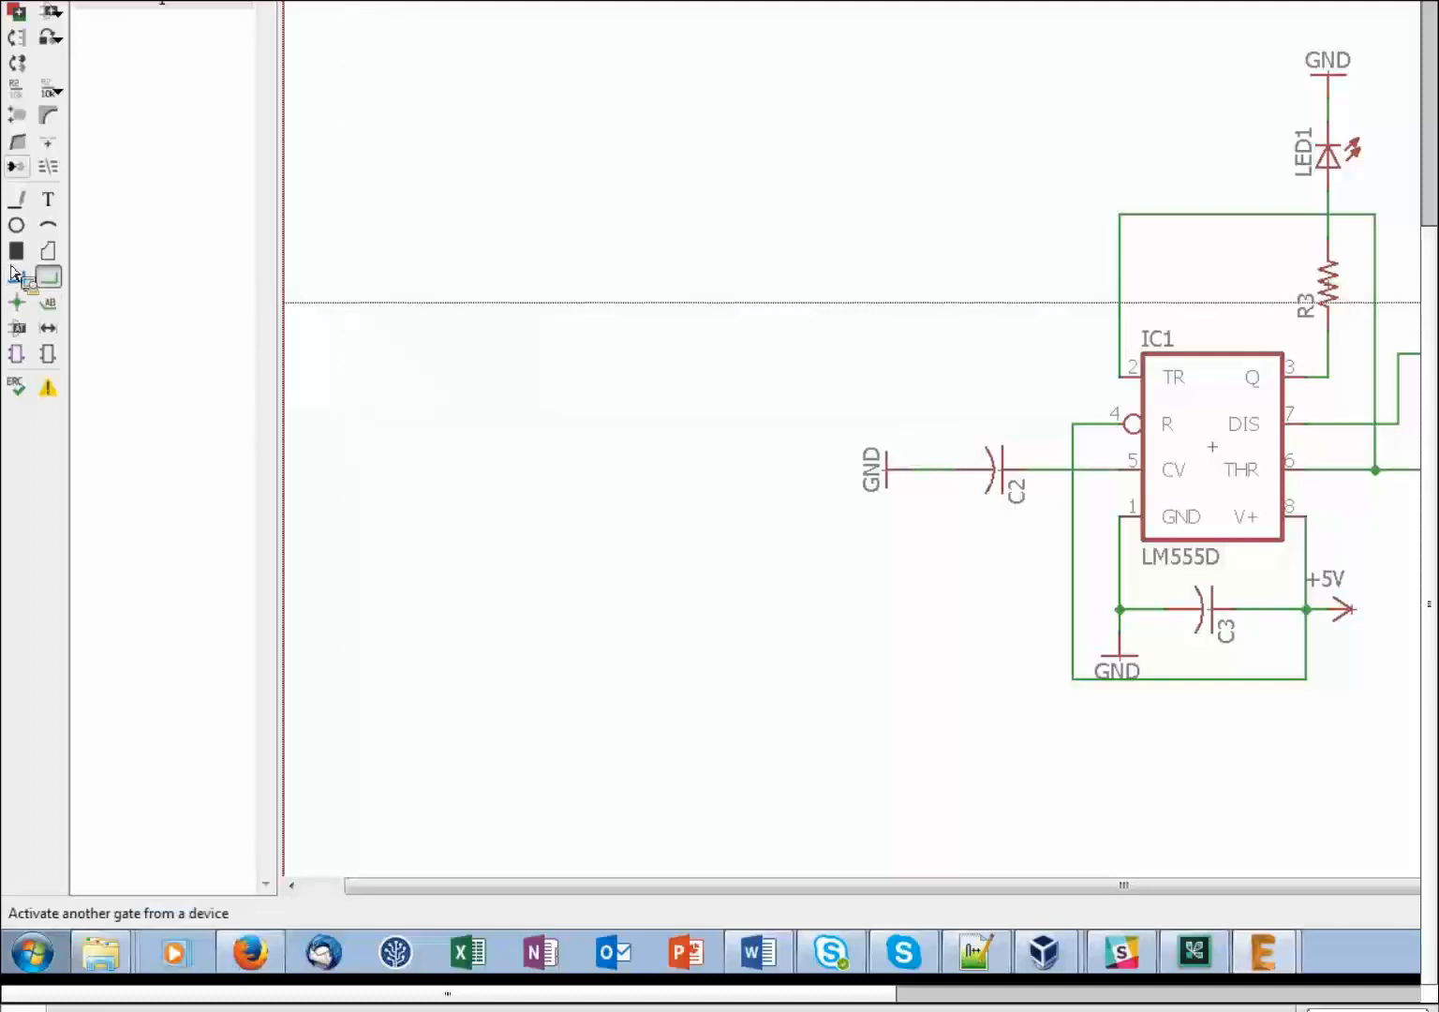
# Step: Start the Value command and set capacitors C2 and C3 to 0.1u
pyautogui.click(51, 382)
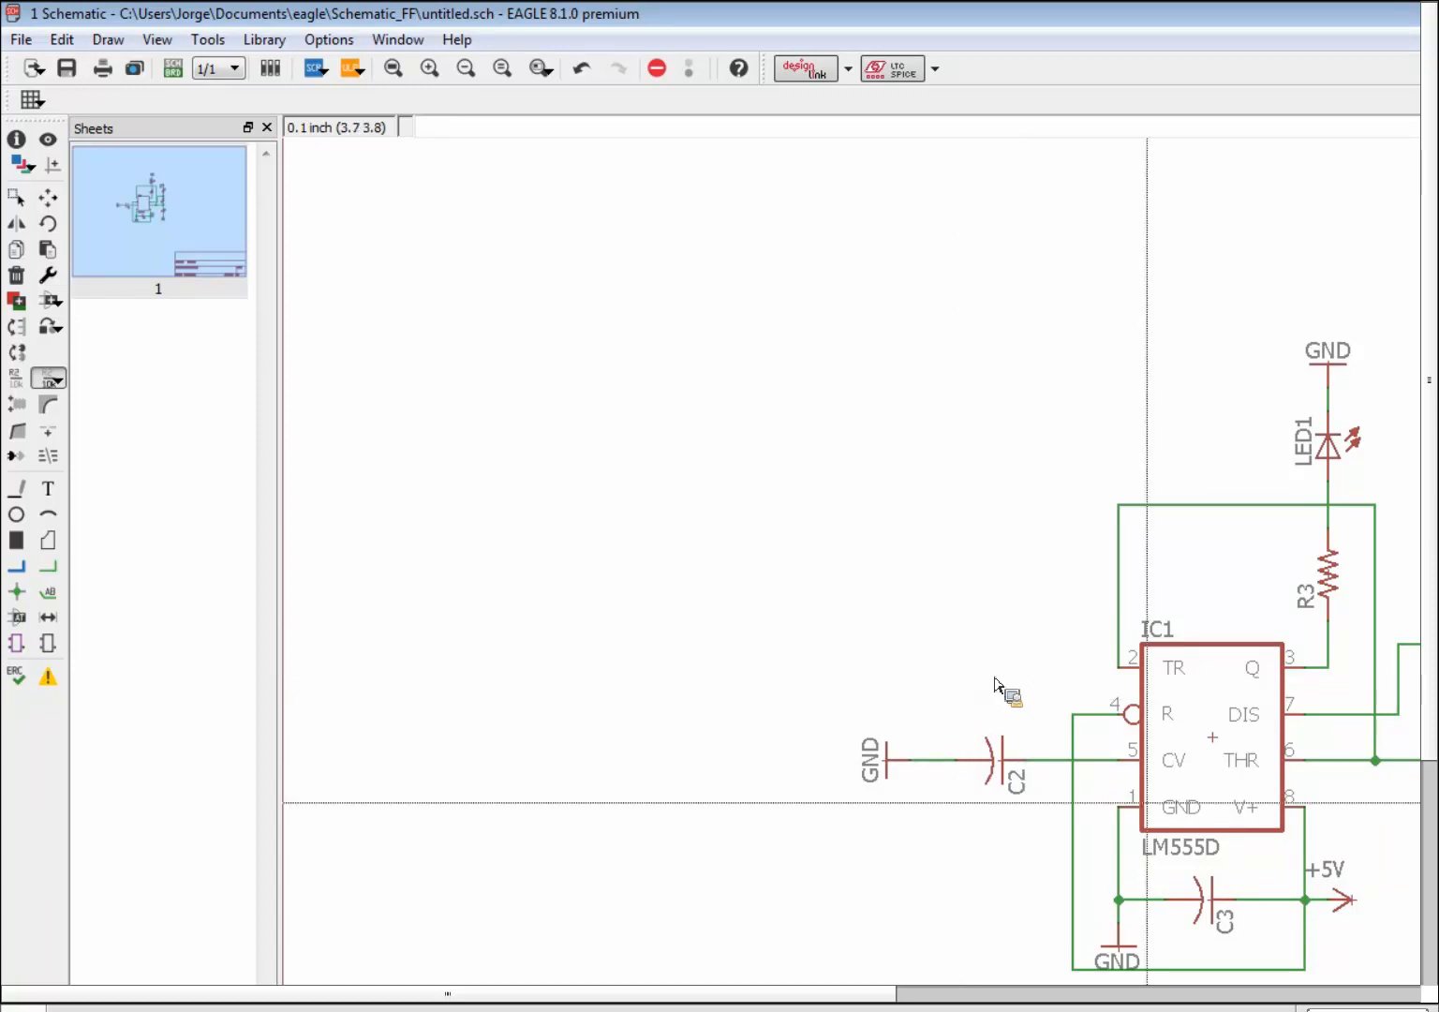
pyautogui.click(1017, 790)
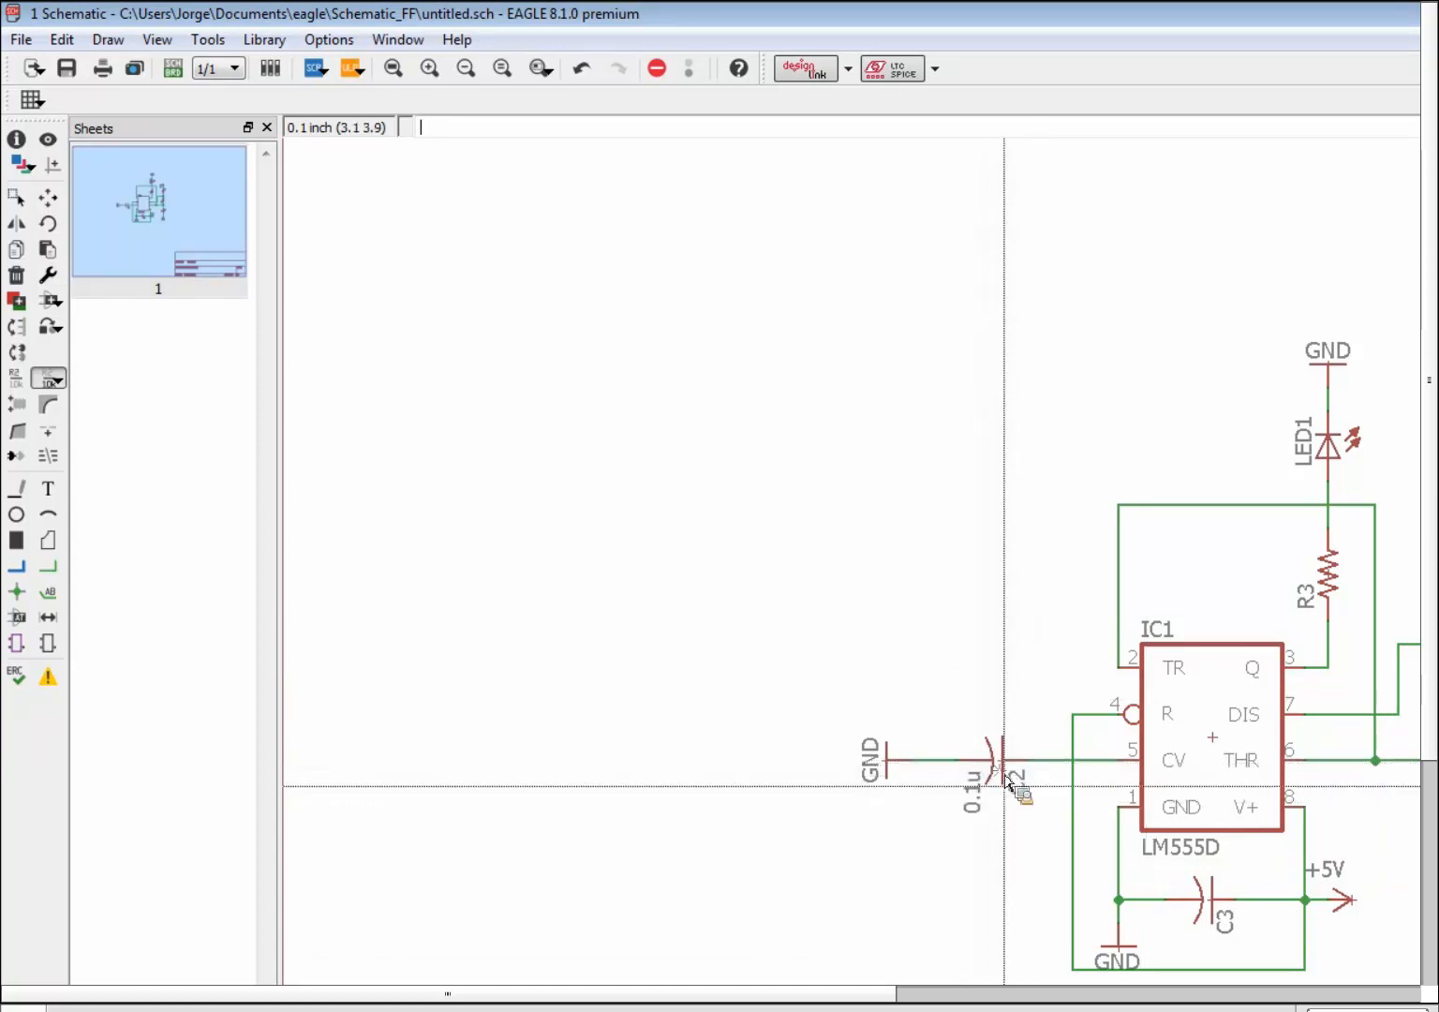
pyautogui.click(1214, 901)
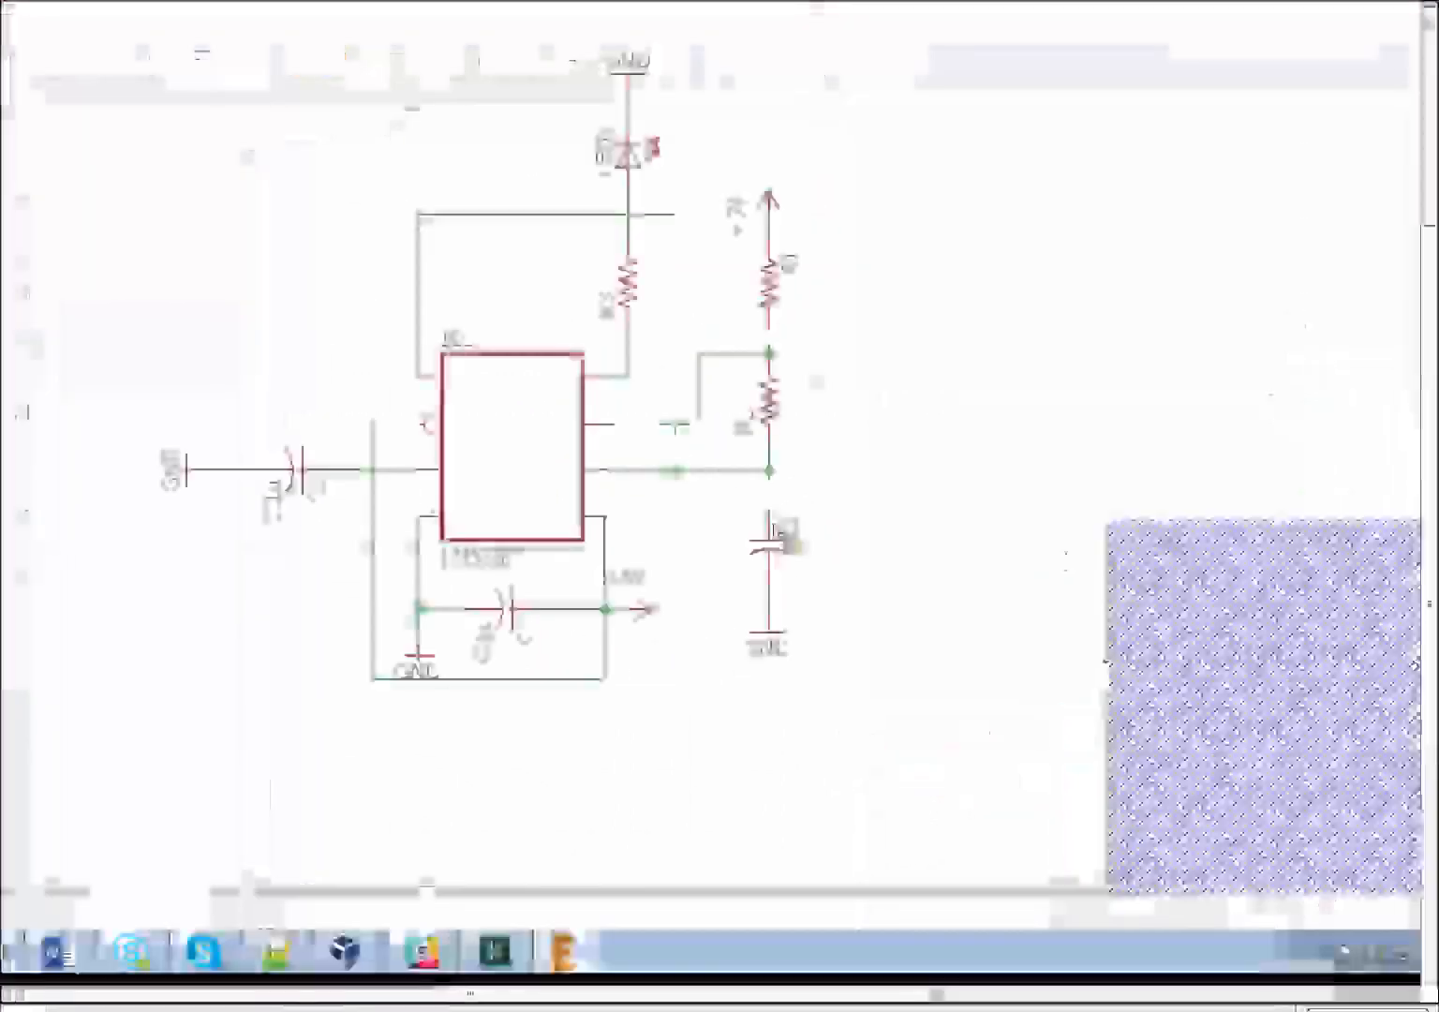
# Step: Set C1's value to 1u and change C2's value to 0.01u
pyautogui.click(769, 550)
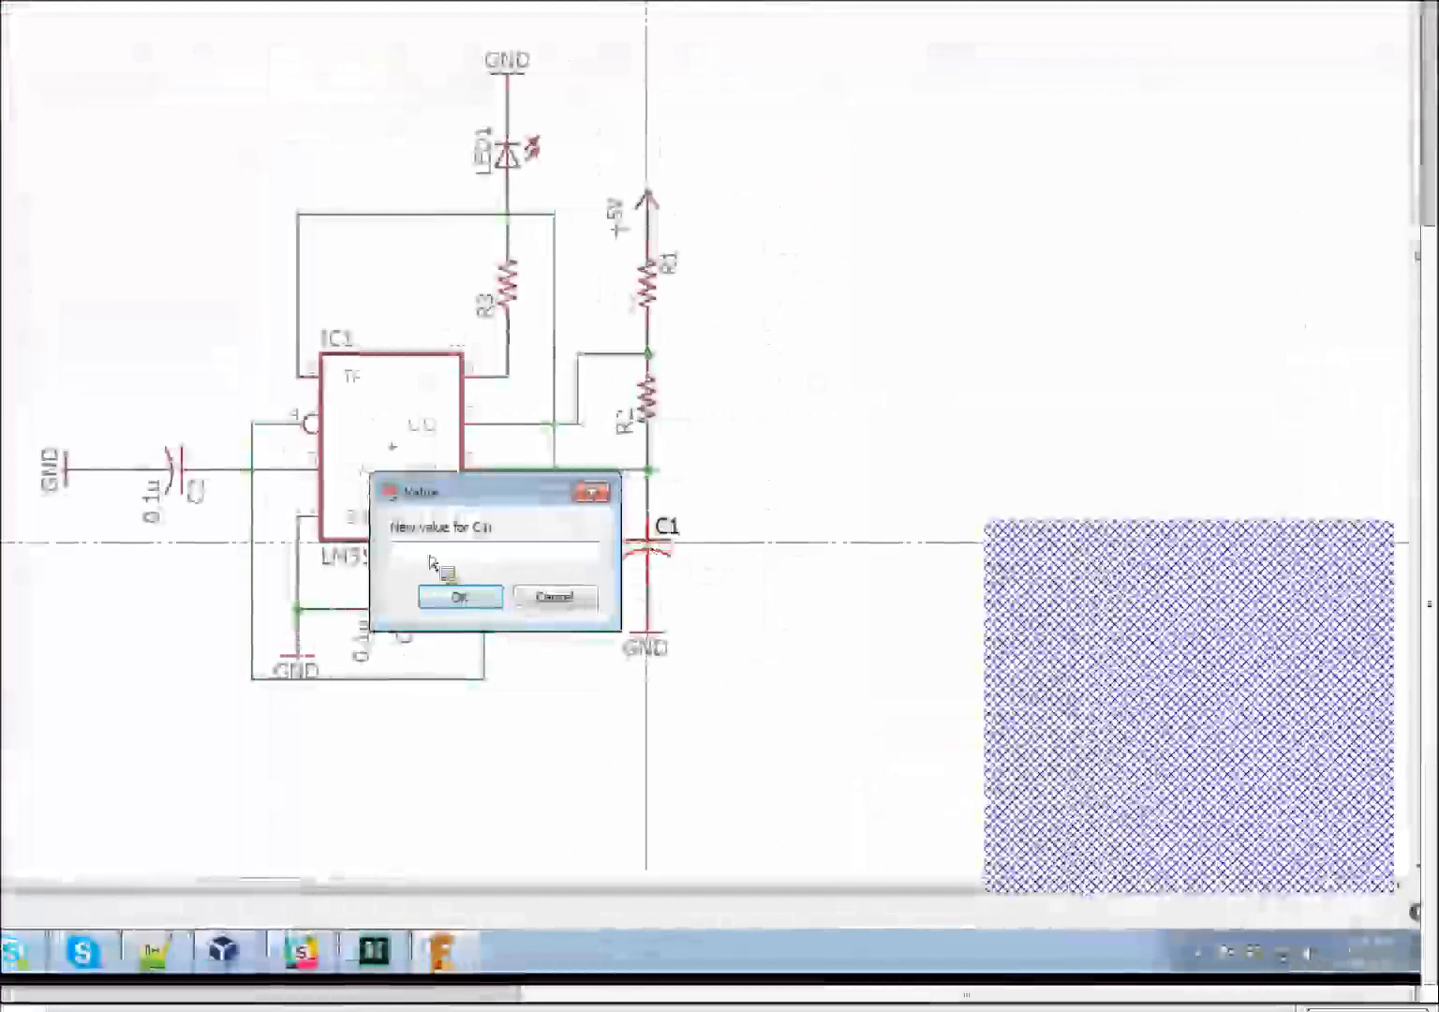
pyautogui.write('1')
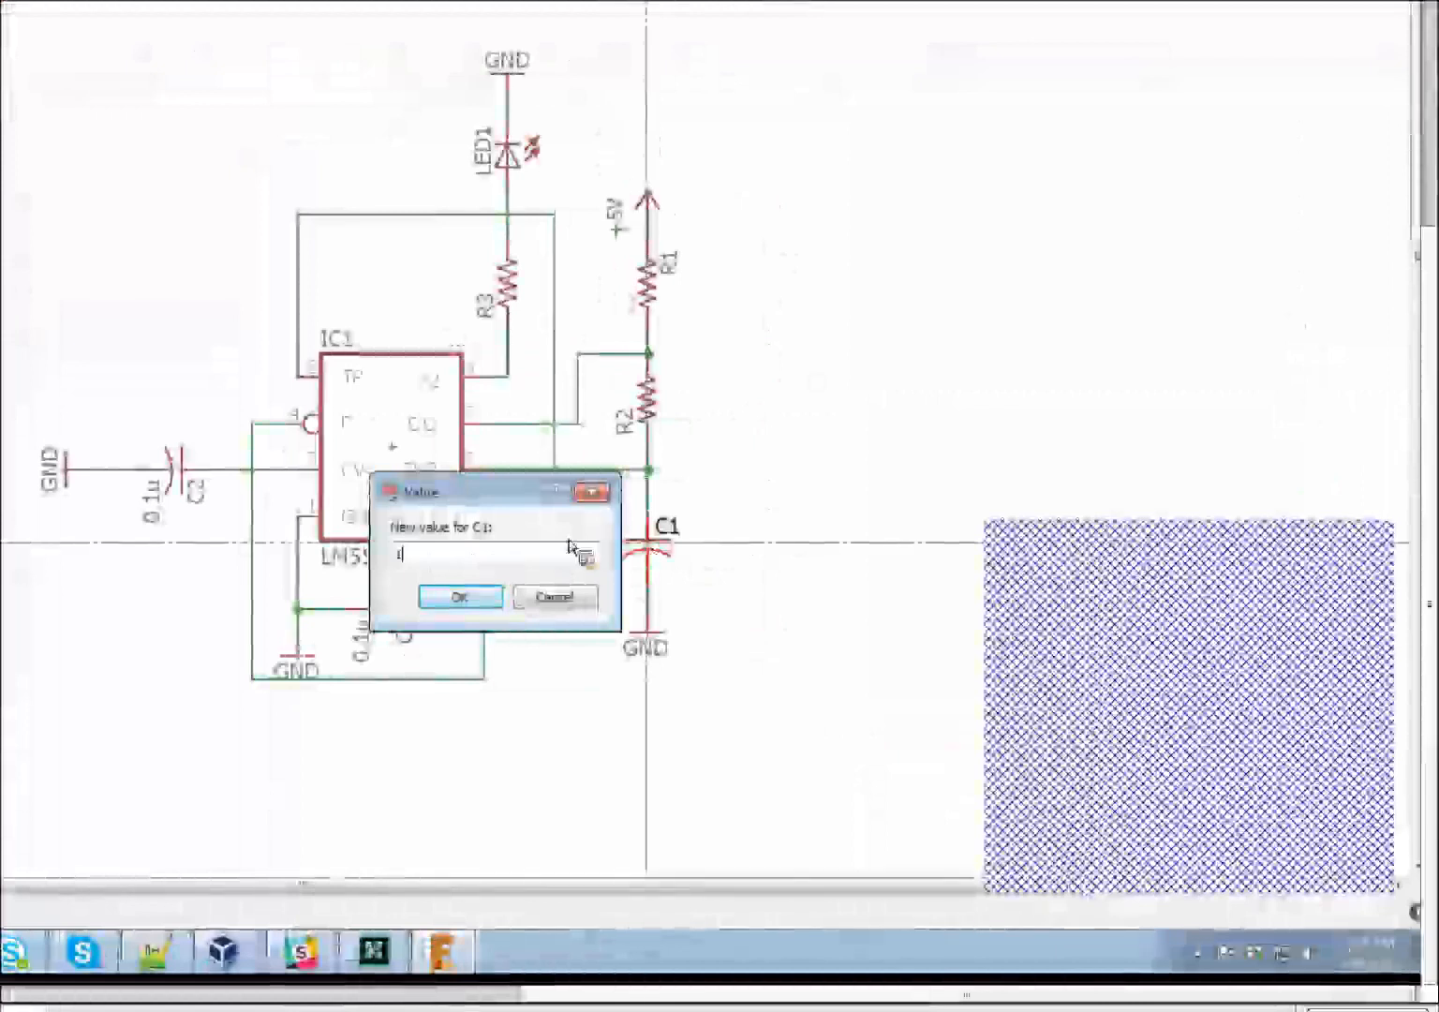
pyautogui.write('u')
pyautogui.press('Return')
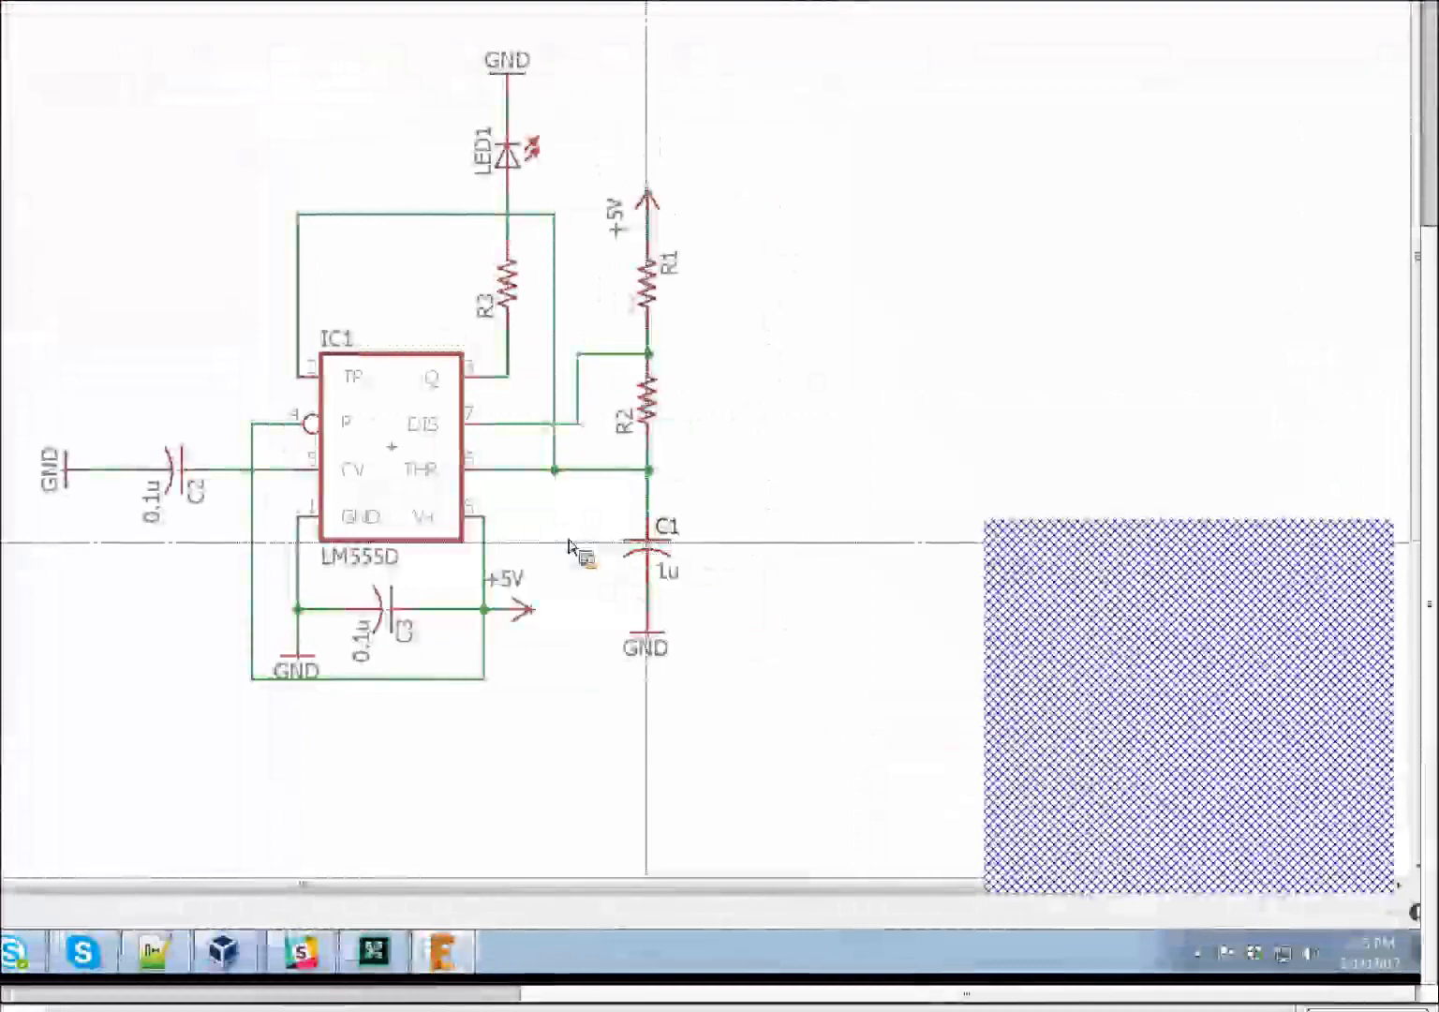
pyautogui.click(186, 477)
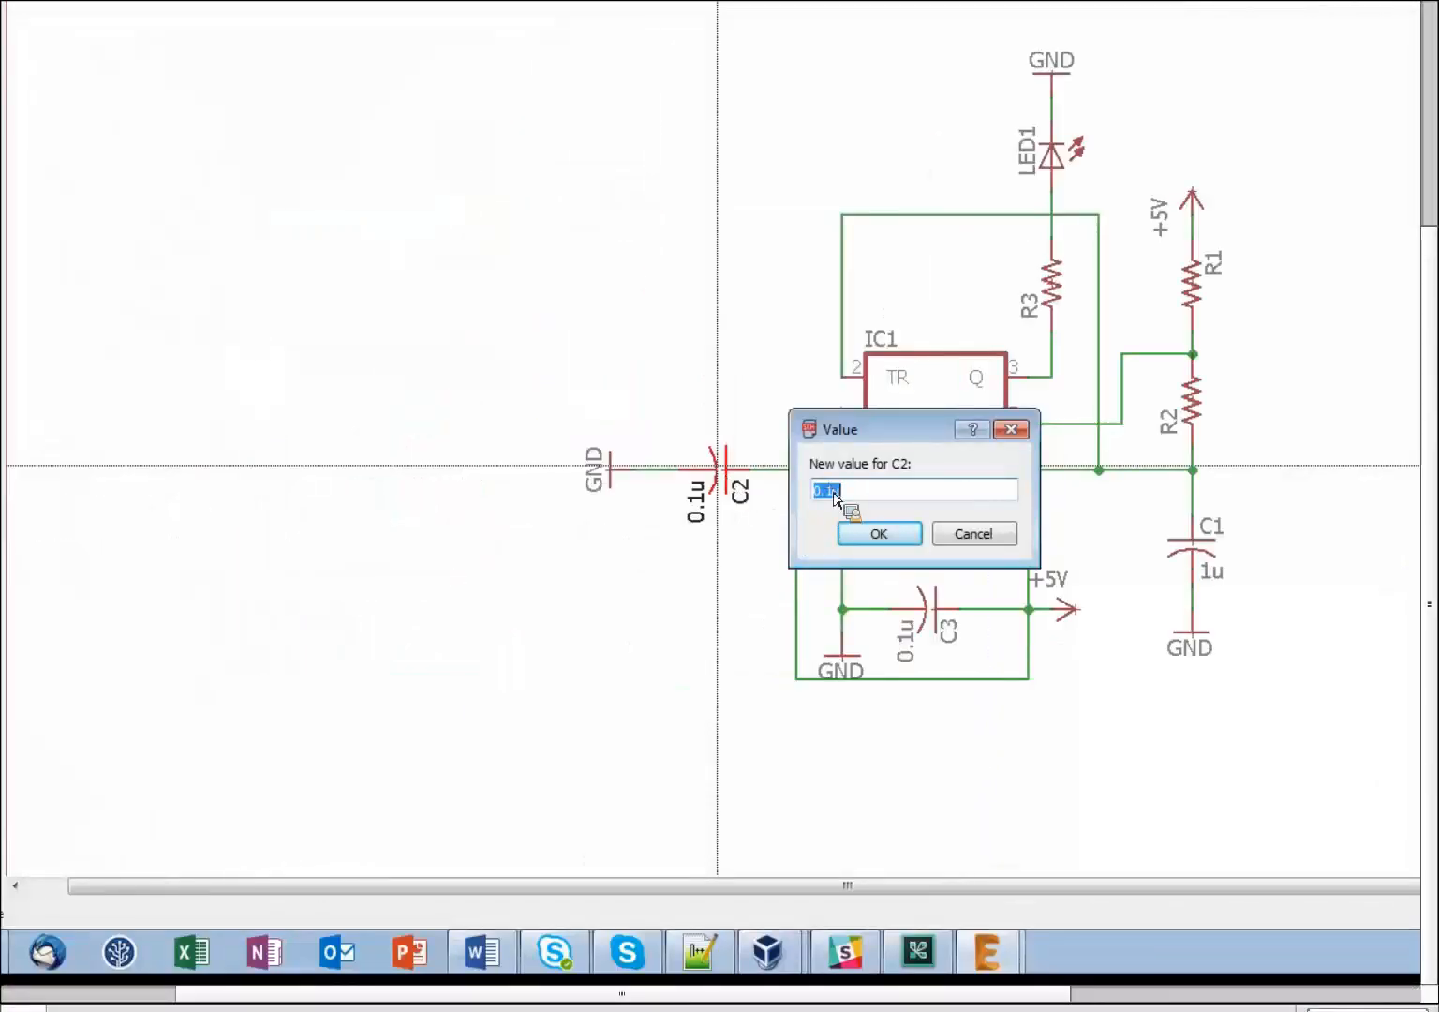
pyautogui.press('Return')
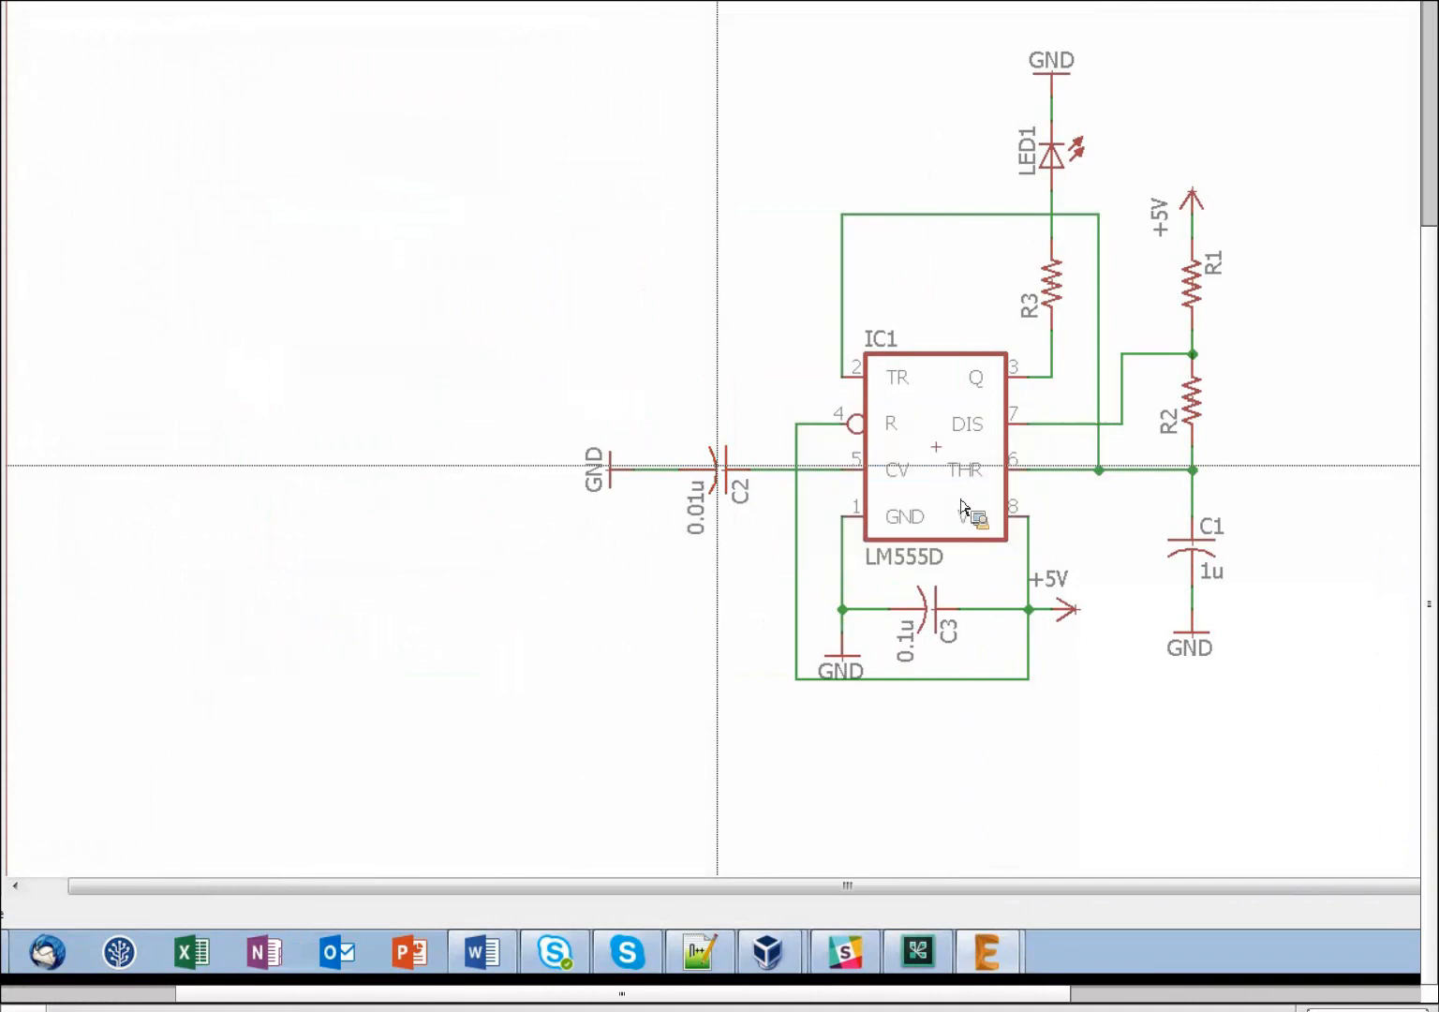
# Step: Set the value of resistor R2 to 450k
pyautogui.click(1192, 402)
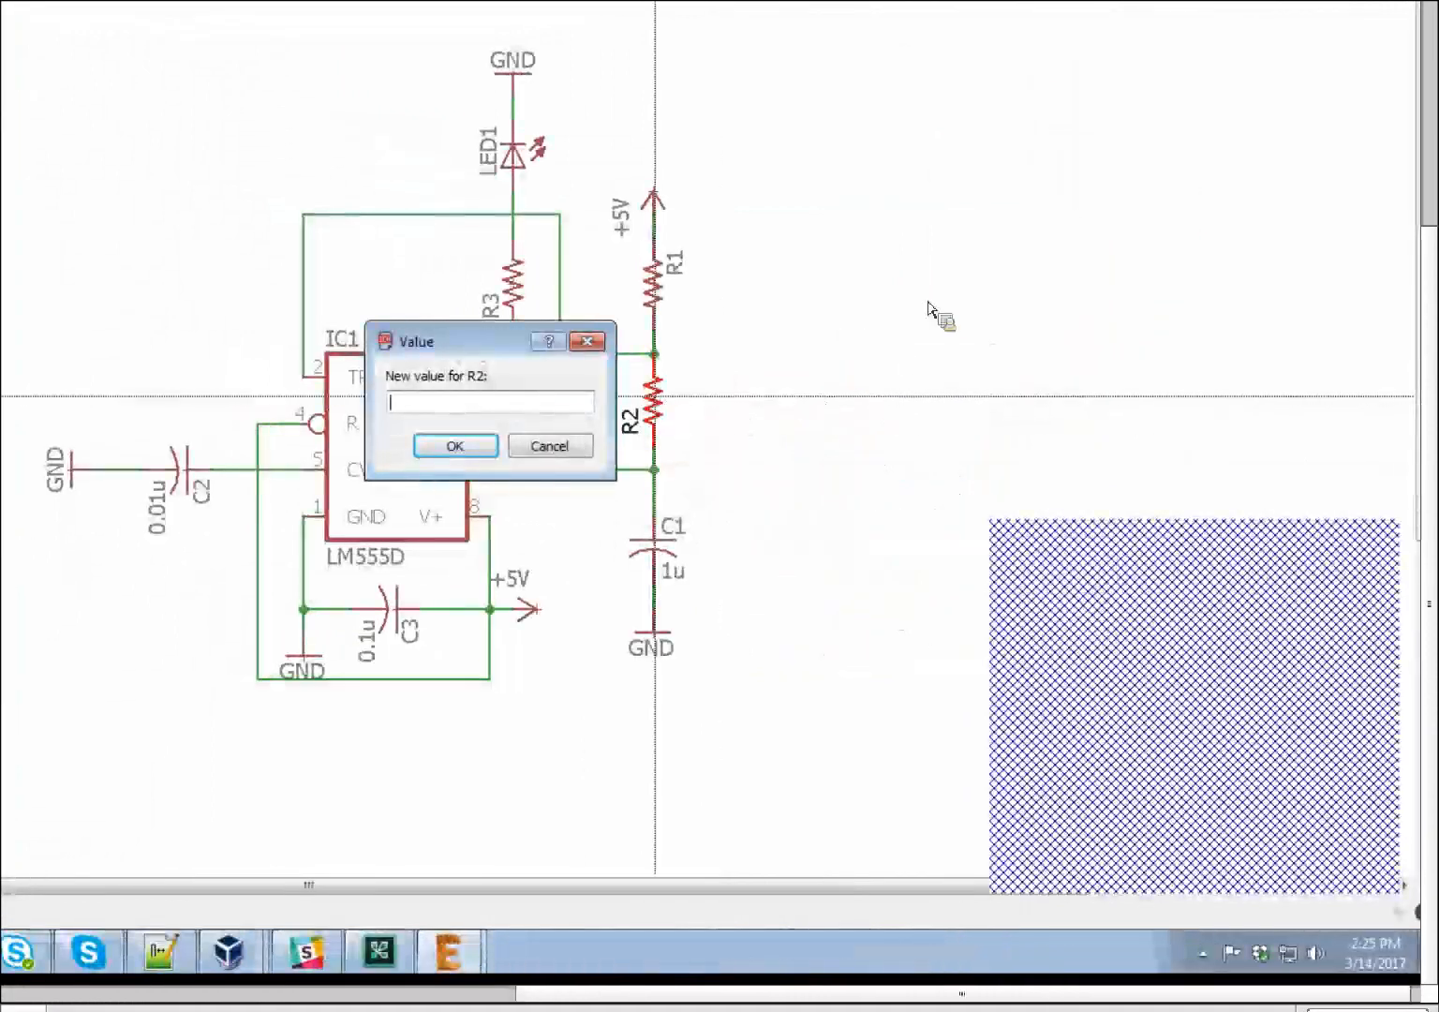
pyautogui.write('450')
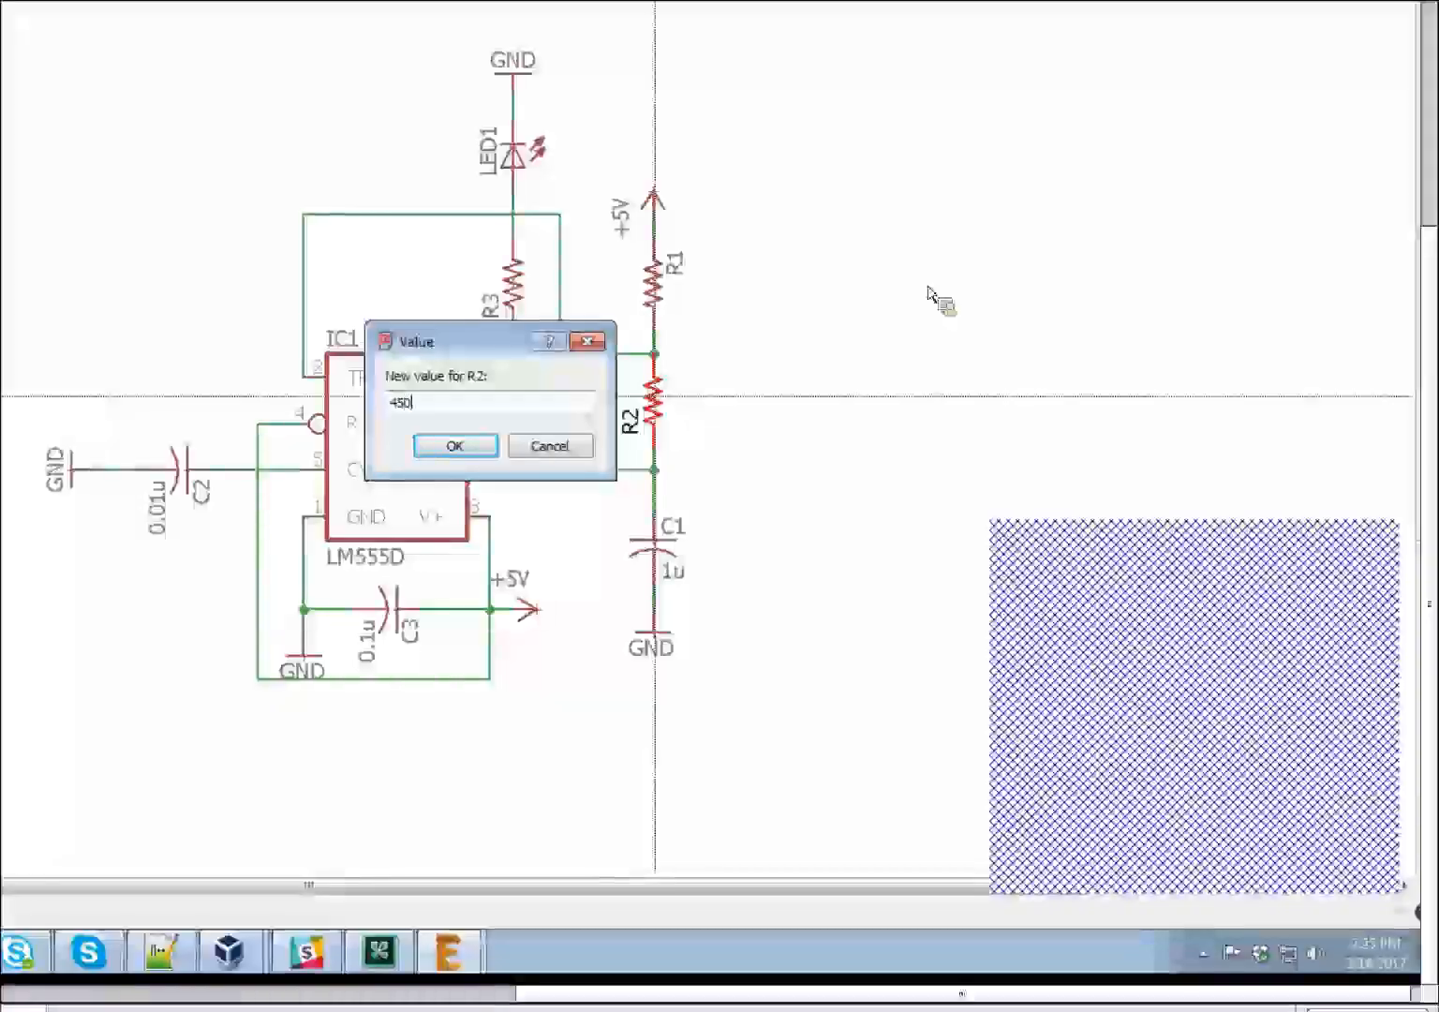
pyautogui.write('k')
pyautogui.press('Return')
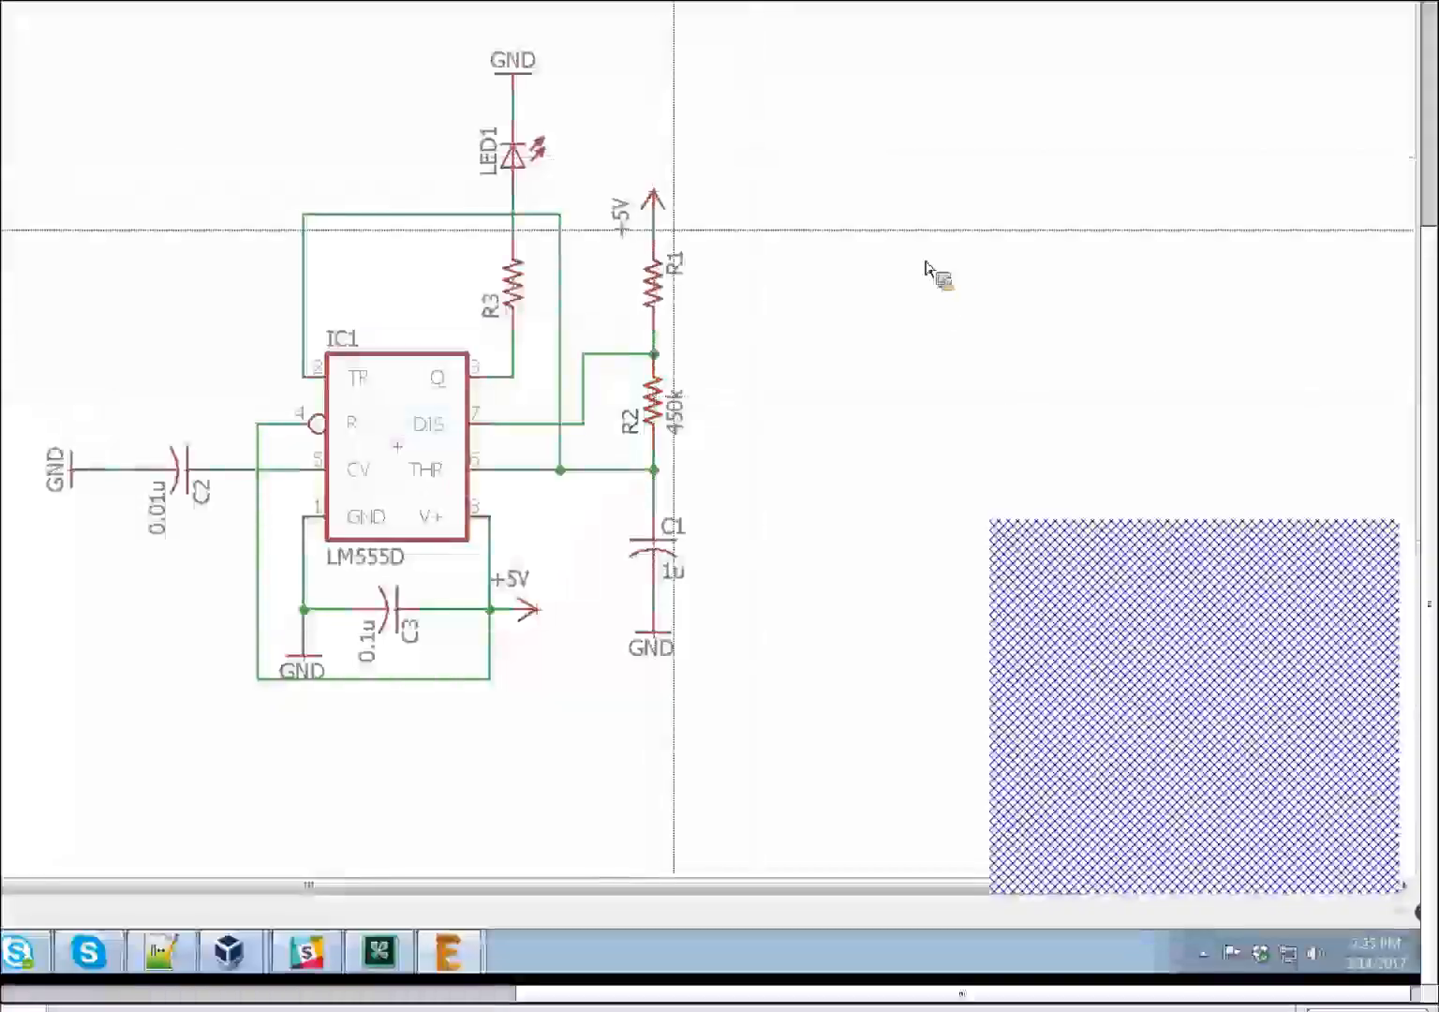
# Step: Set the value of resistor R1 to 100k and that of R3 to 180
pyautogui.click(664, 283)
pyautogui.write('100k')
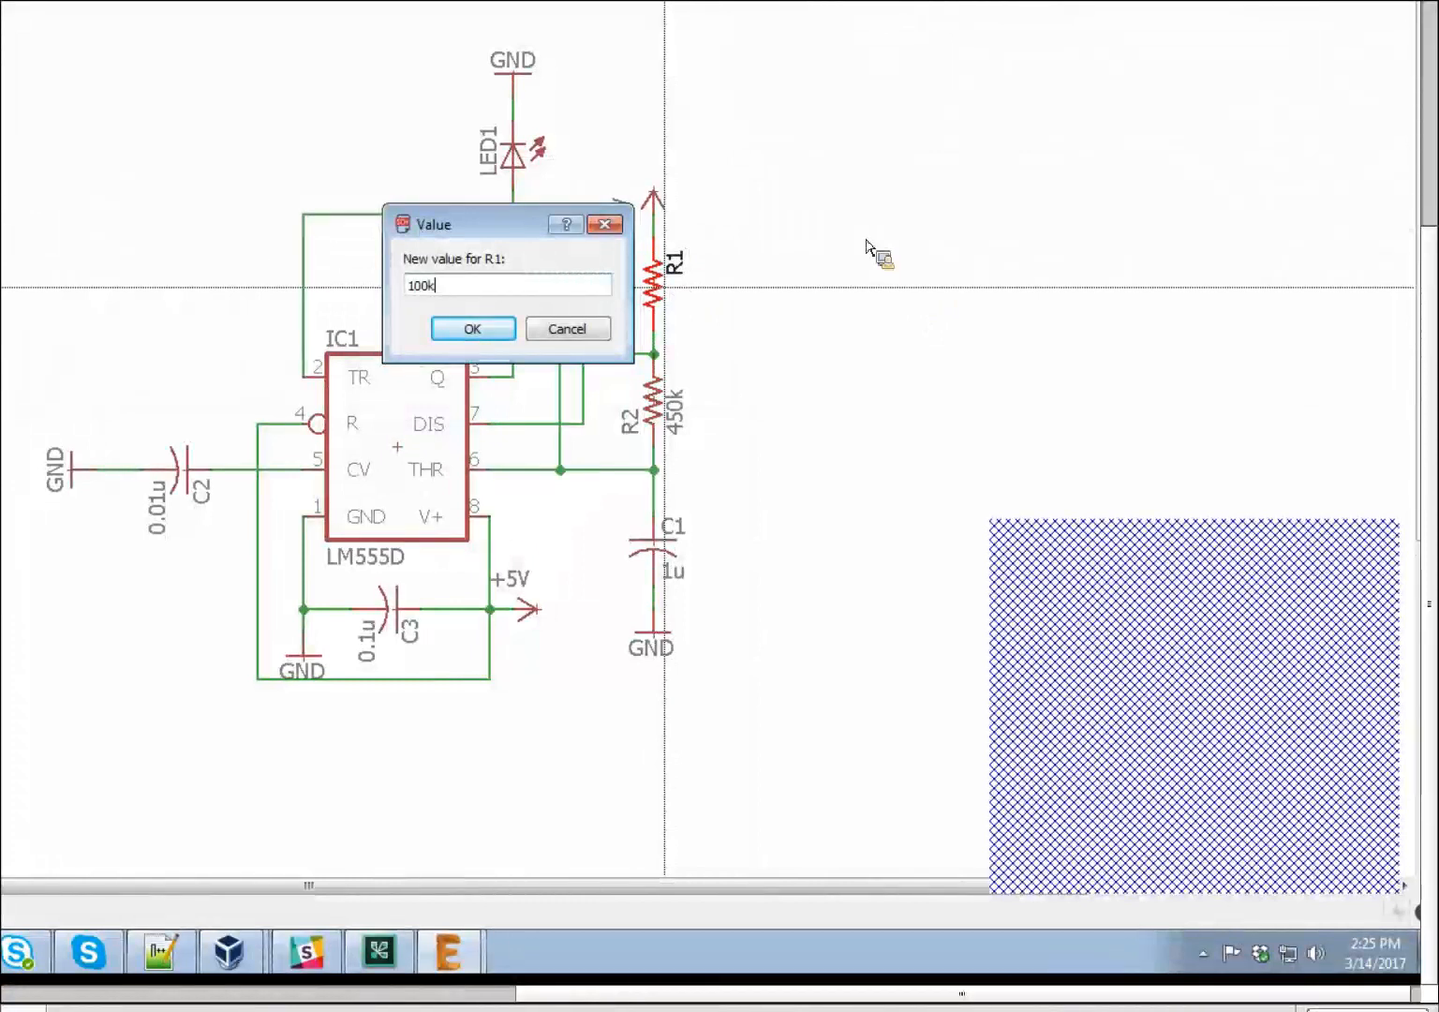
pyautogui.press('Return')
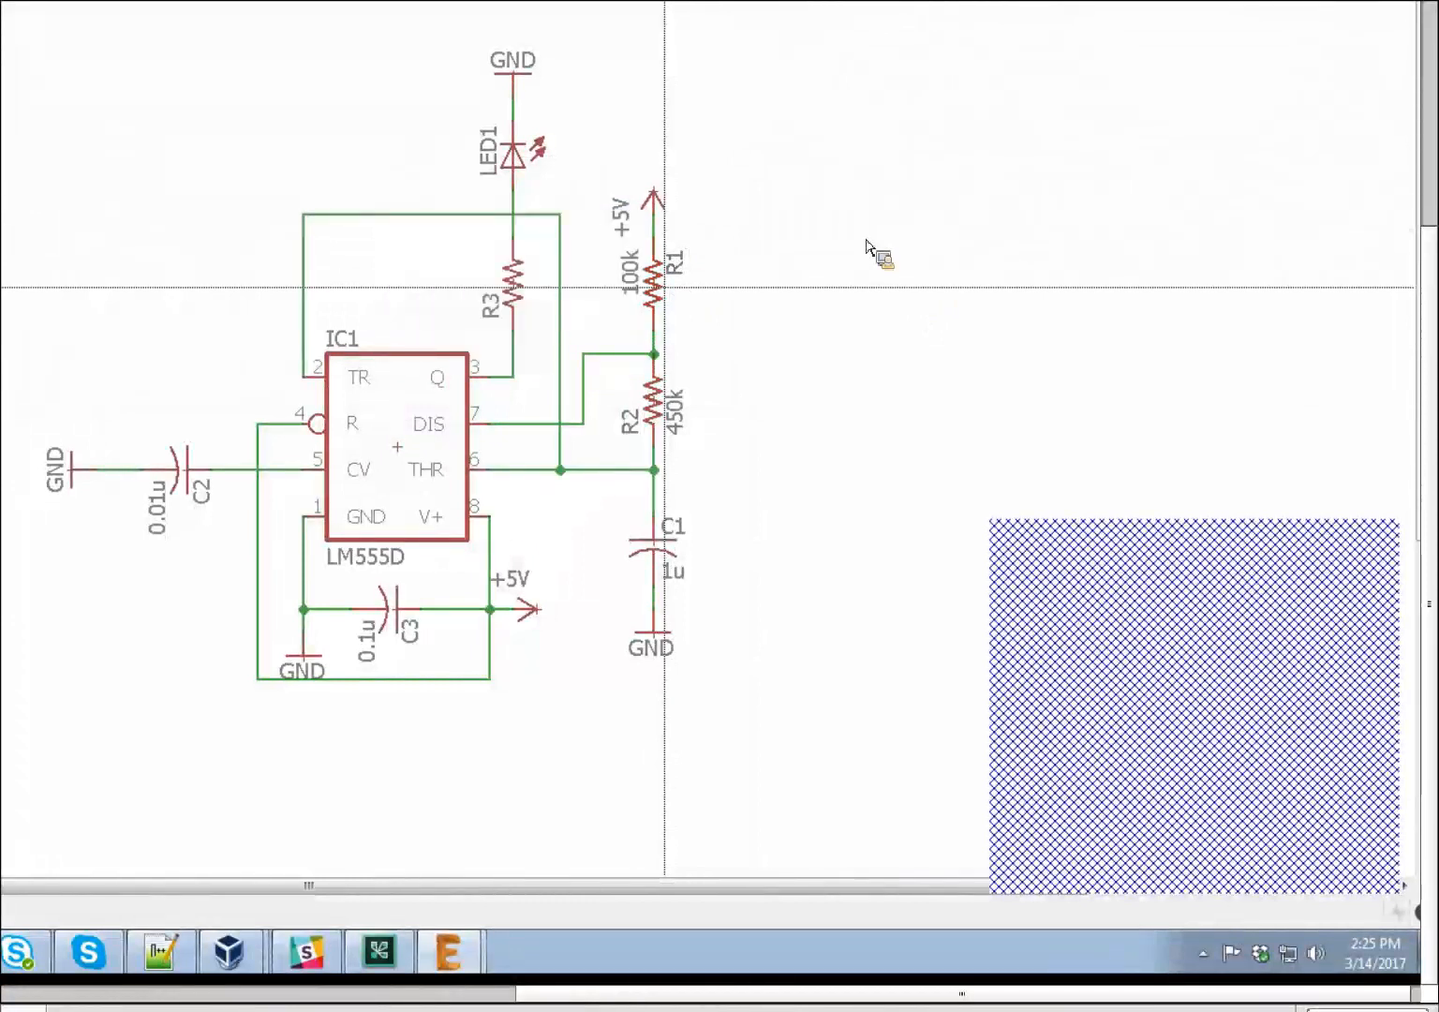
pyautogui.click(514, 291)
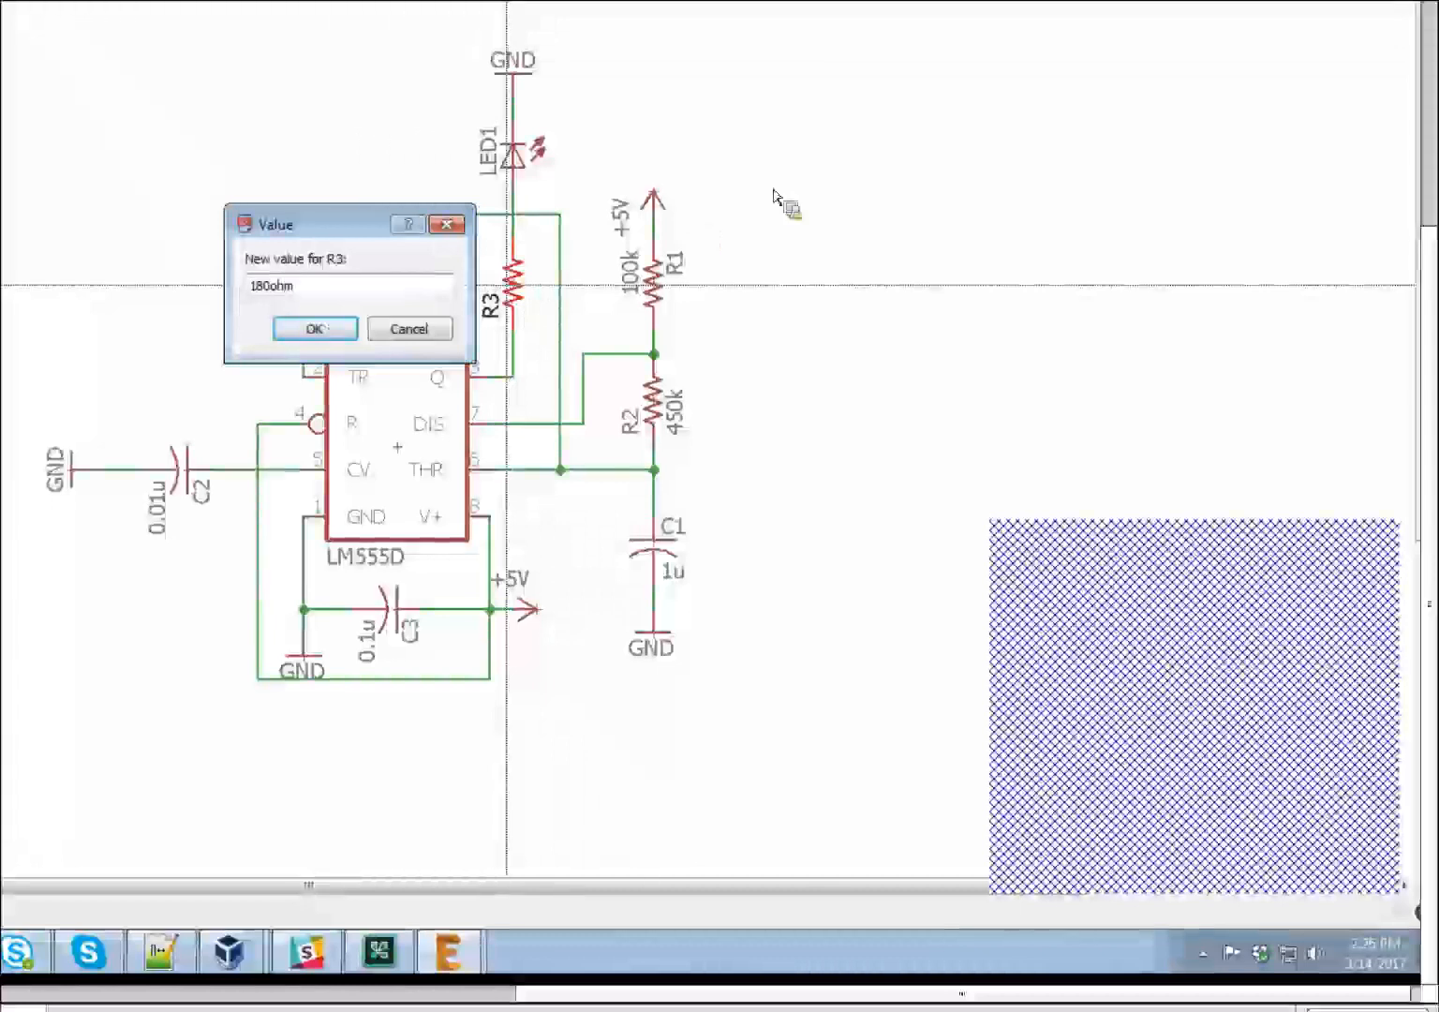
pyautogui.press('Return')
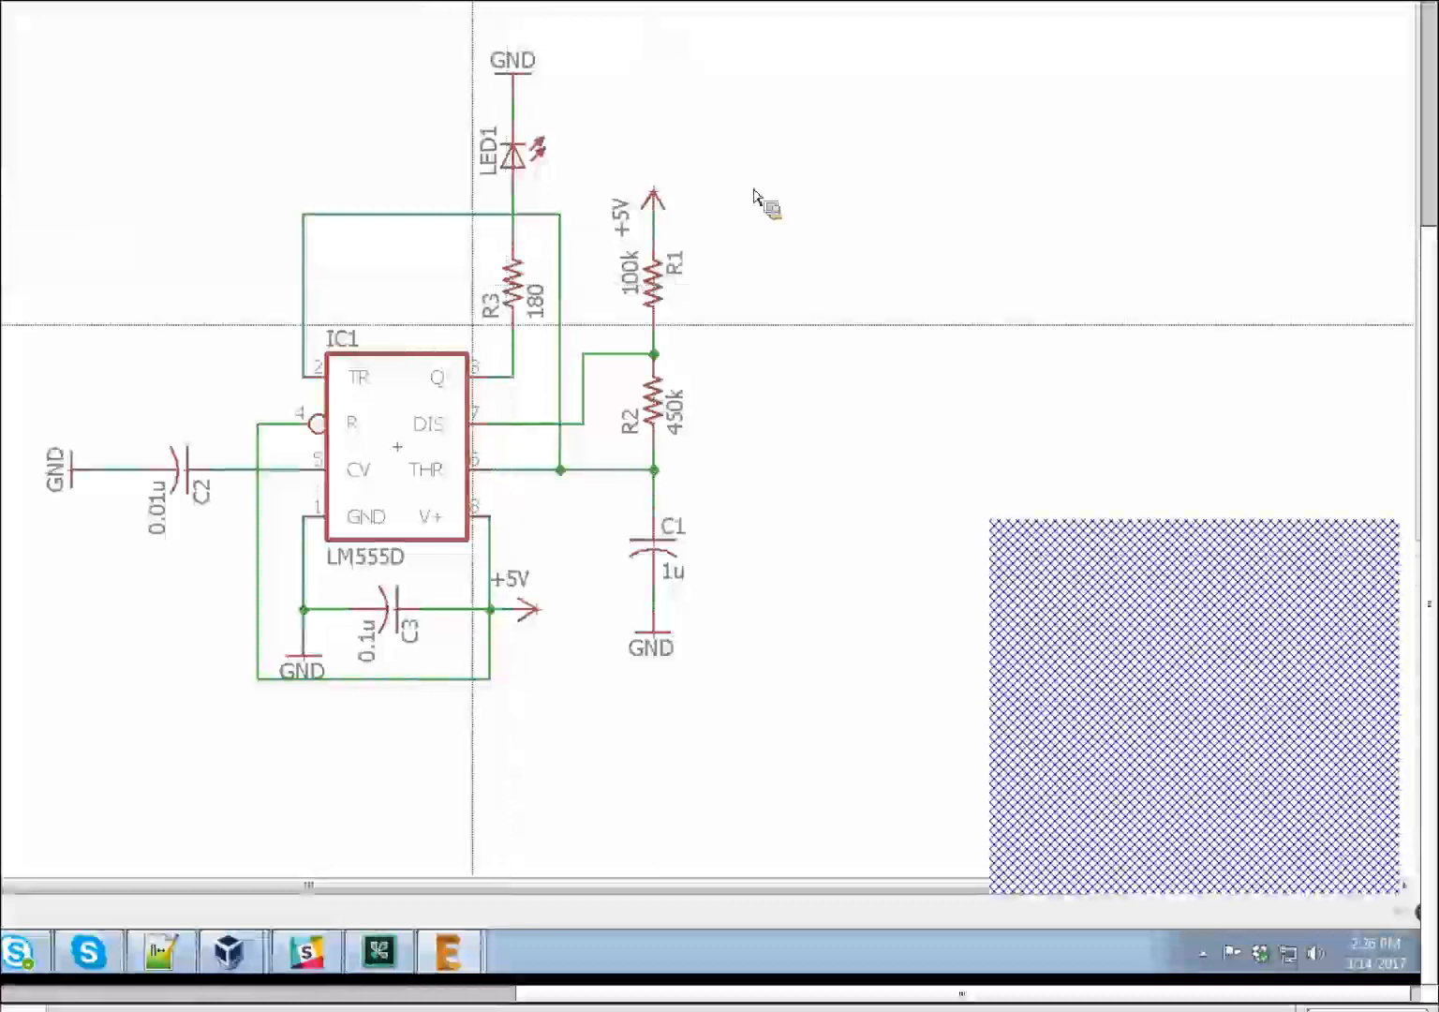
# Step: Select the two-pin header PINHD-1X2 from the pinhead library to add to the schematic
pyautogui.scroll(-2, 436, 339)
pyautogui.scroll(1, 488, 427)
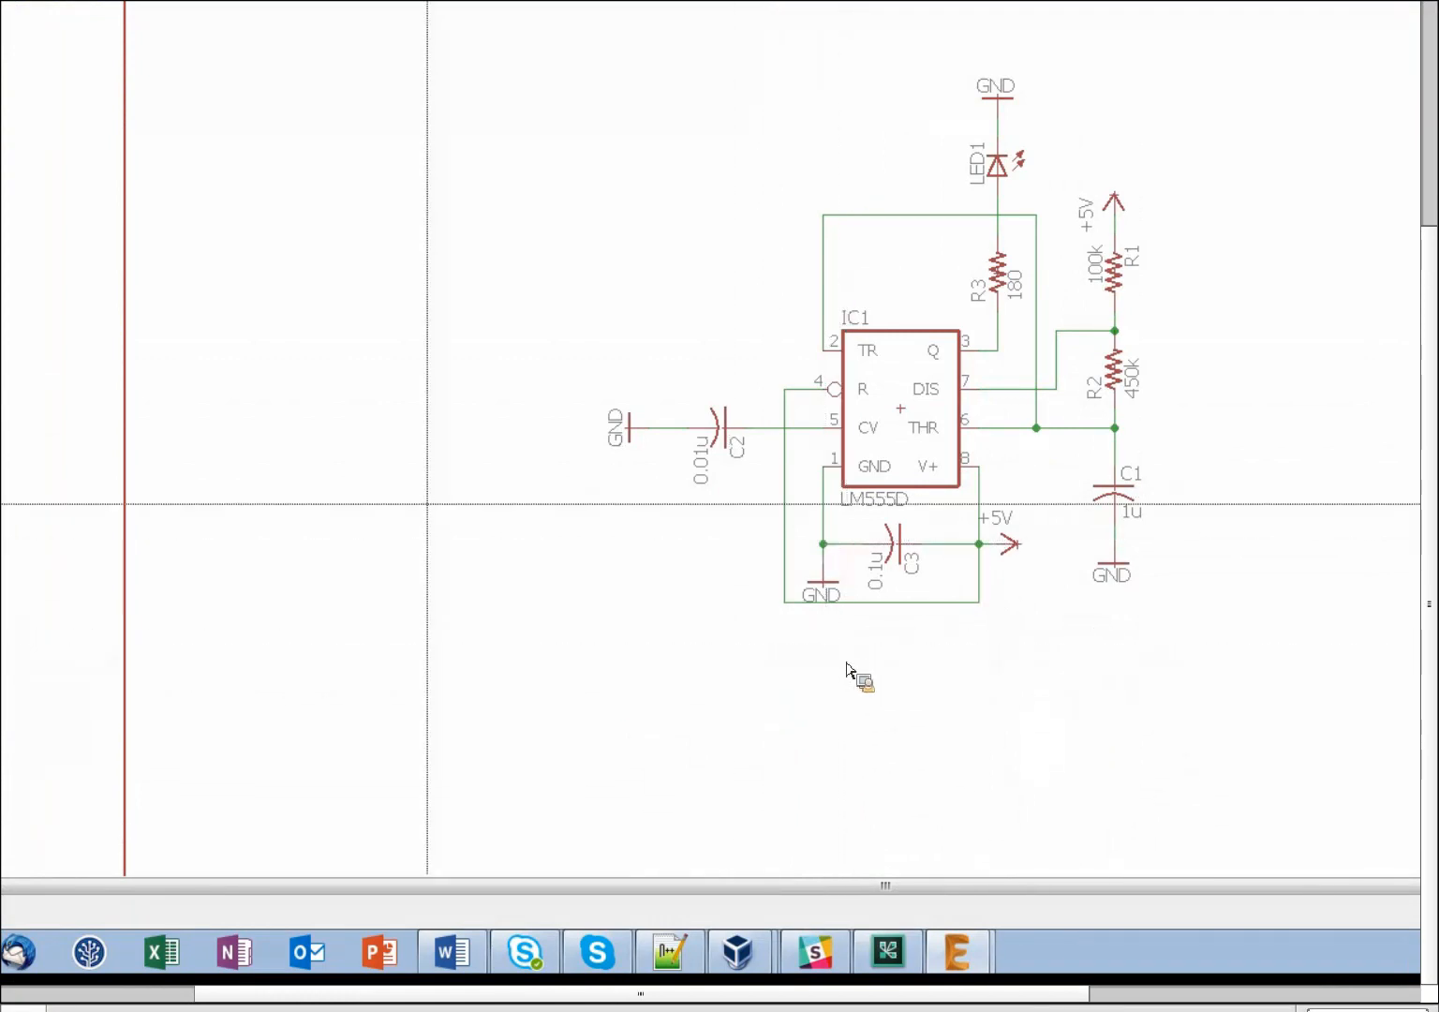
pyautogui.click(58, 309)
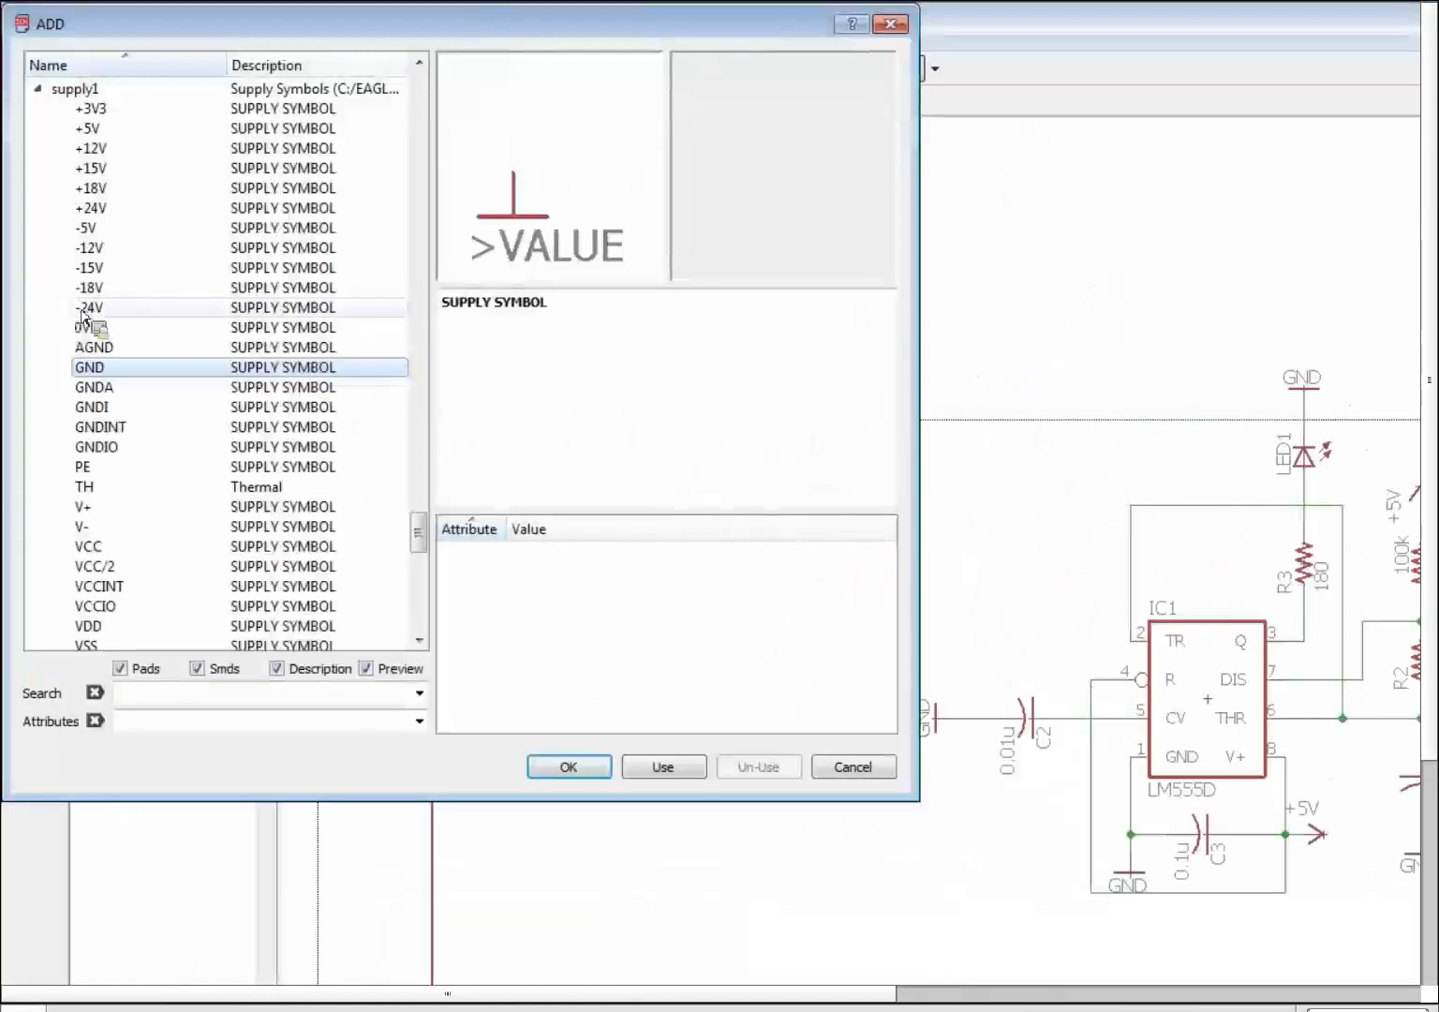
pyautogui.click(37, 88)
pyautogui.moveTo(413, 574); pyautogui.dragTo(420, 246)
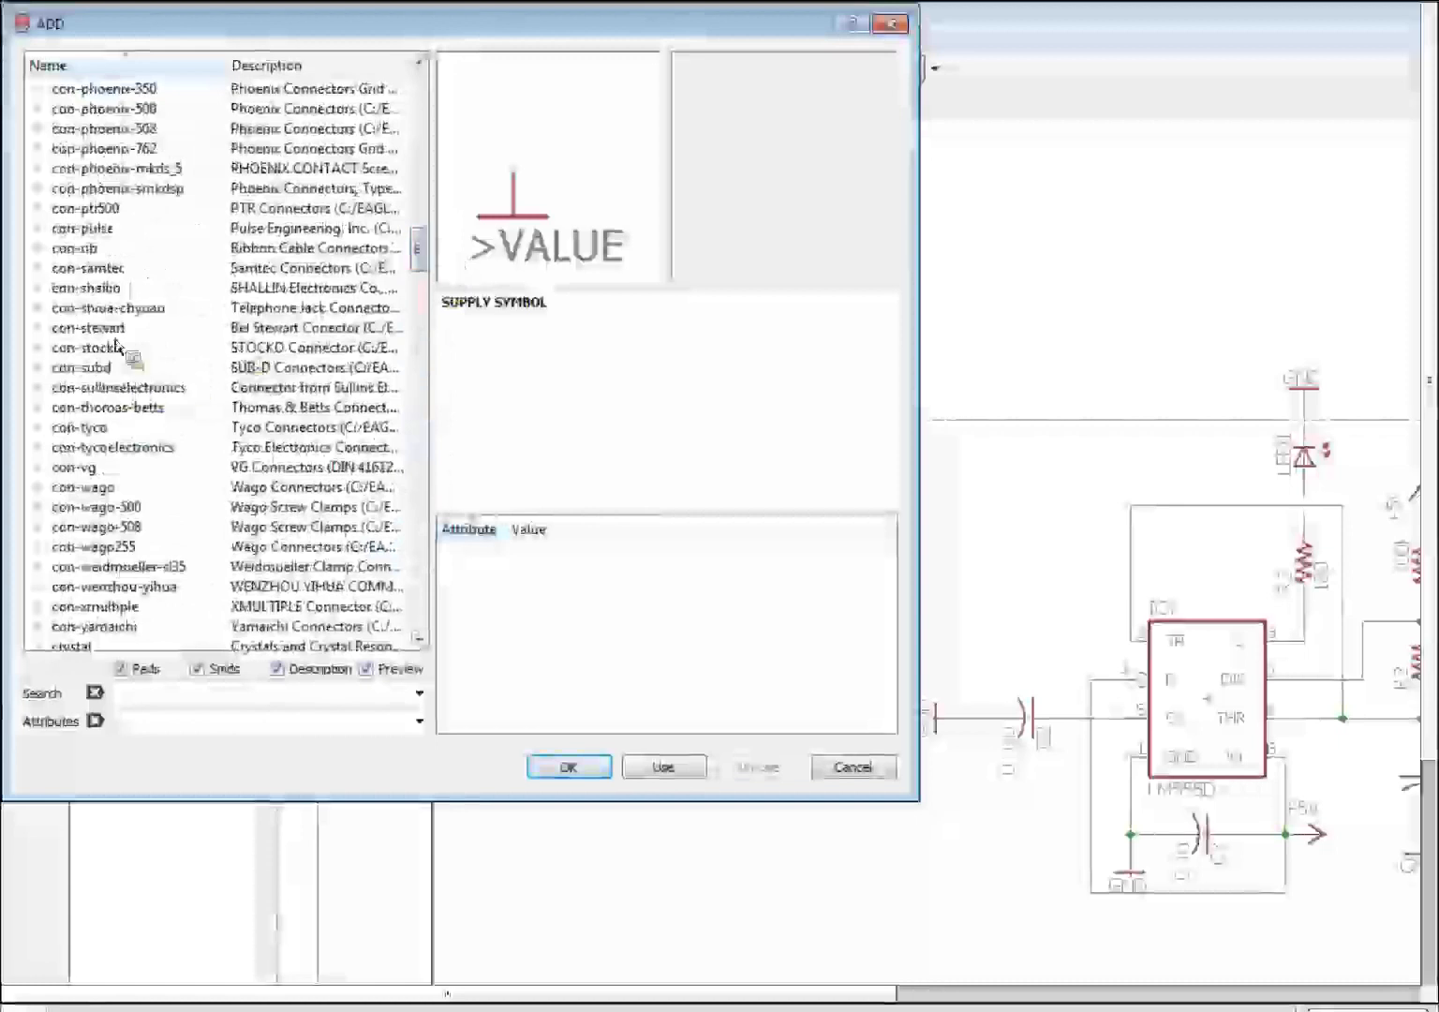
pyautogui.moveTo(425, 245); pyautogui.dragTo(426, 234)
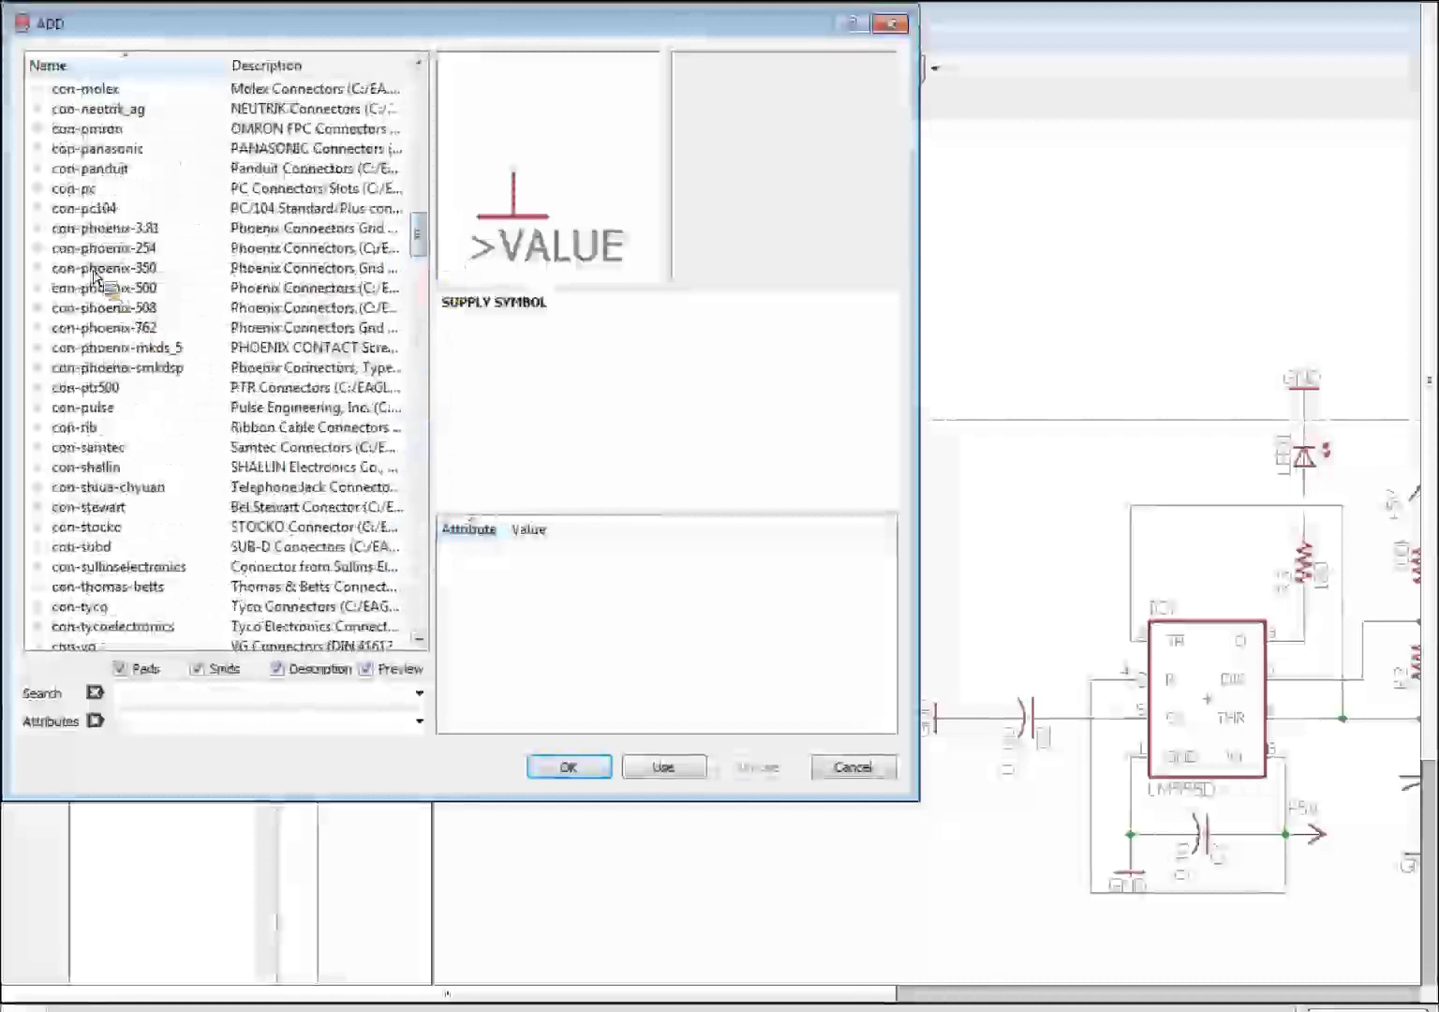
pyautogui.moveTo(419, 228); pyautogui.dragTo(336, 459)
pyautogui.doubleClick(45, 369)
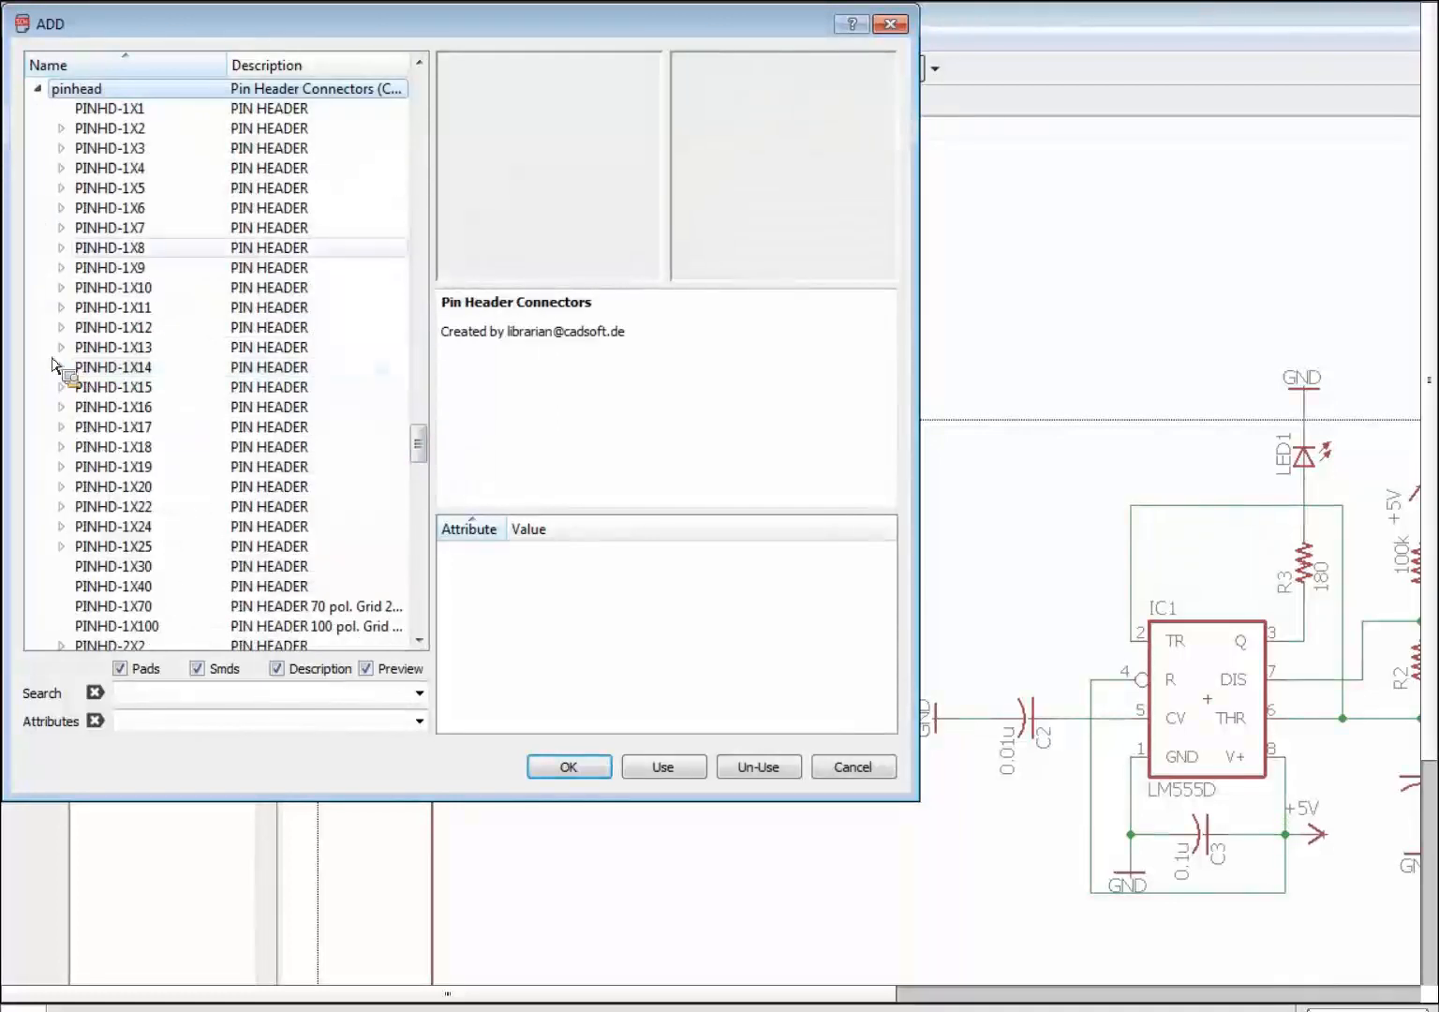
pyautogui.doubleClick(71, 132)
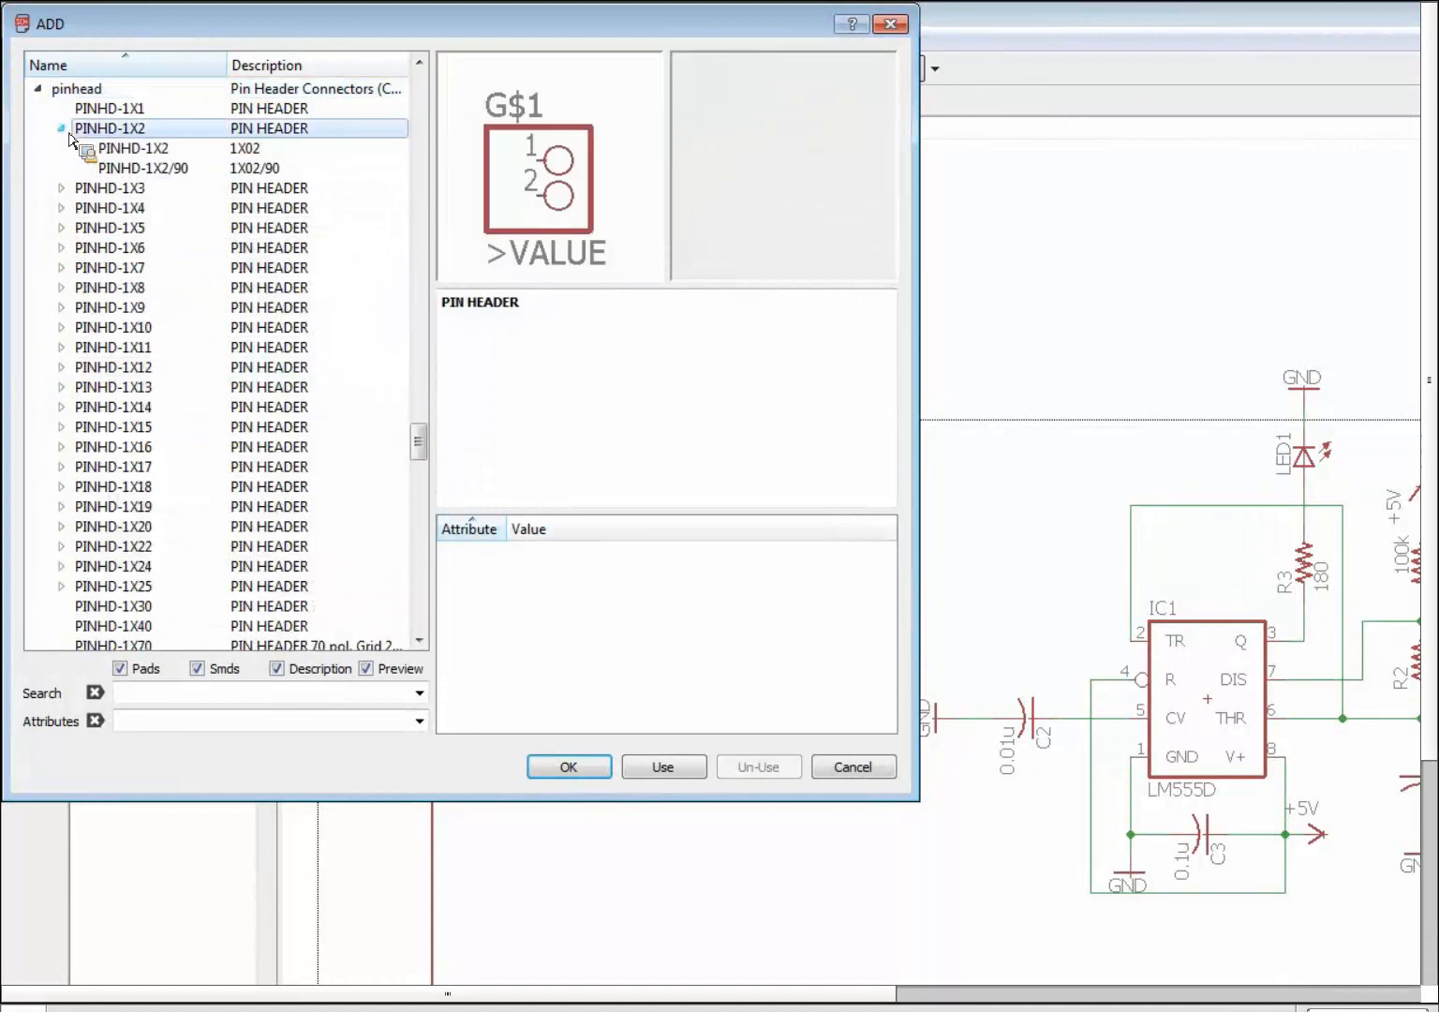
pyautogui.click(75, 143)
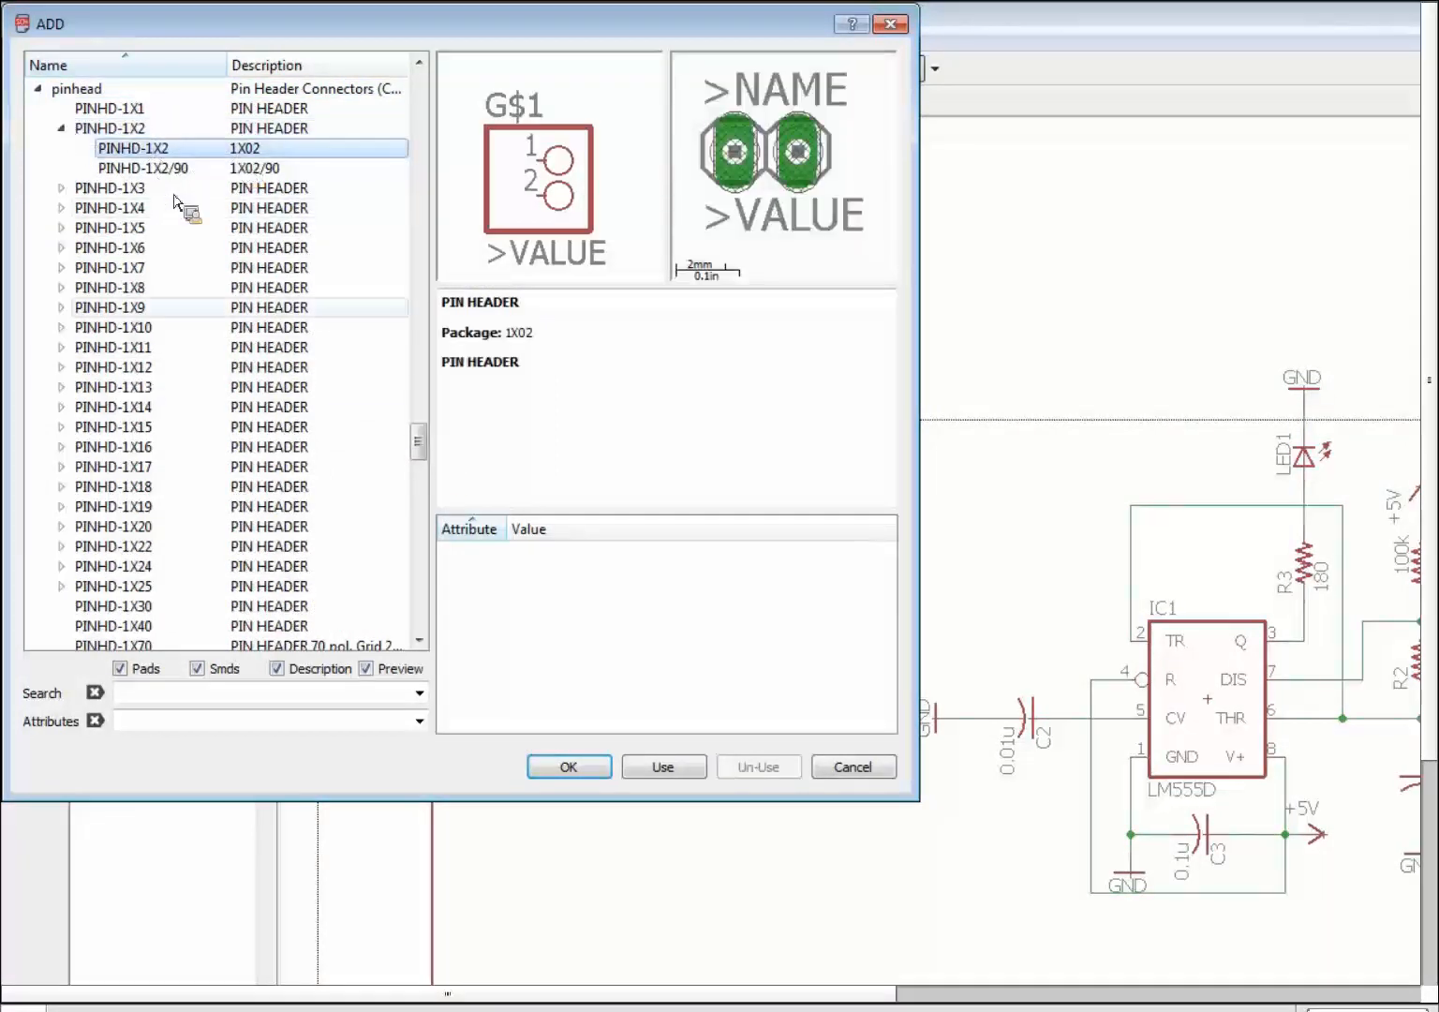
pyautogui.click(588, 763)
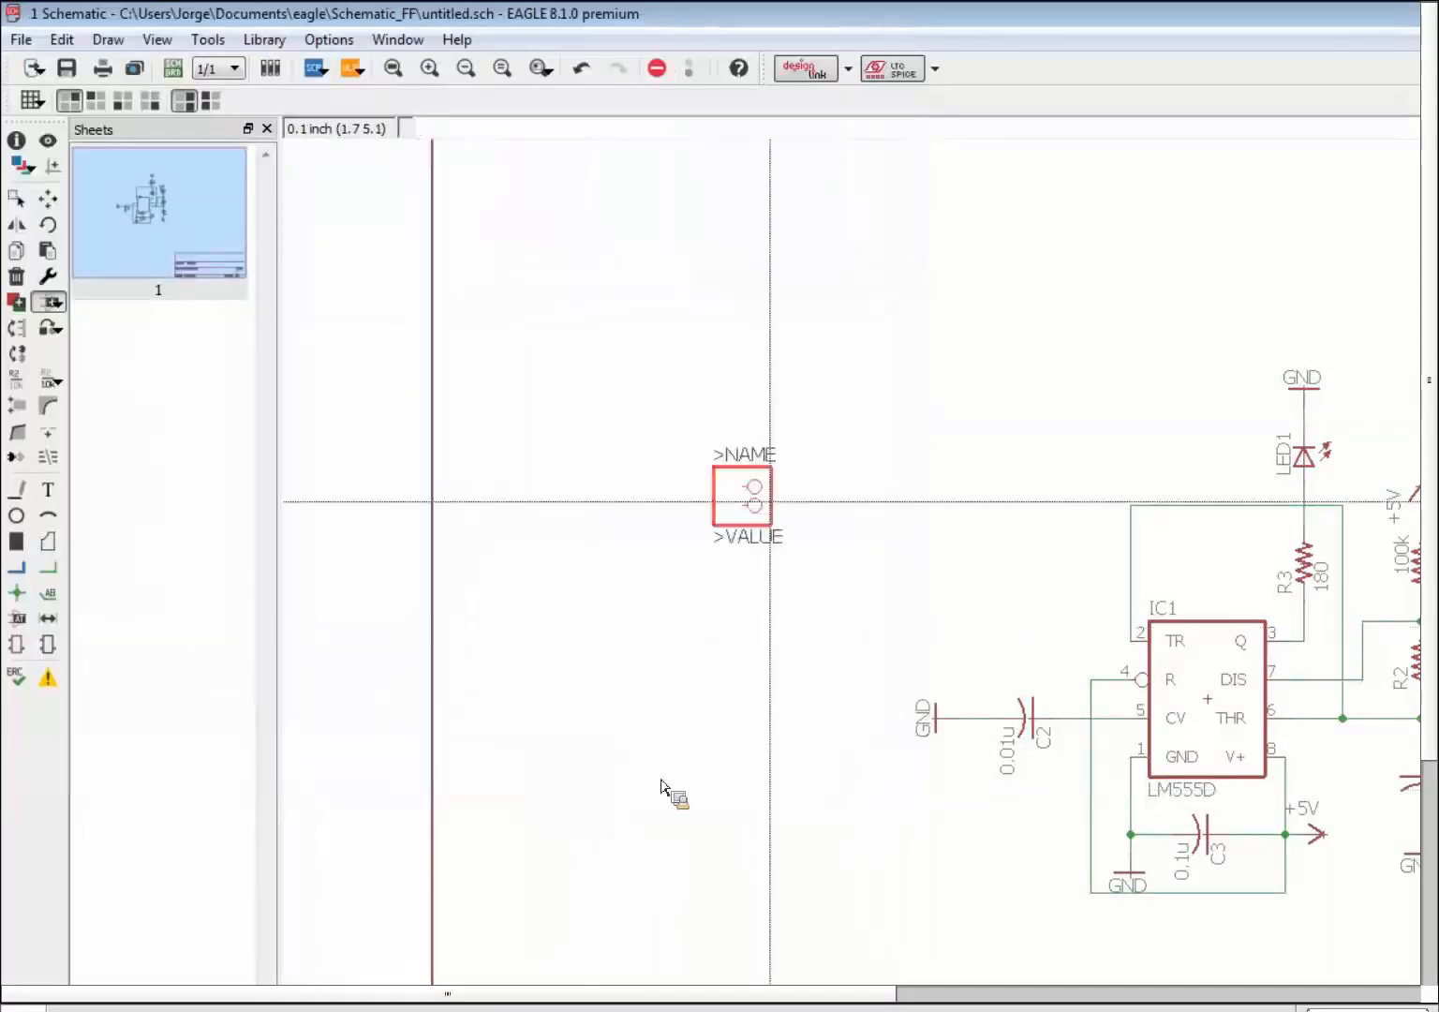
# Step: Rotate the pin header 180 degrees and place it in the open area left of the timer circuit
pyautogui.rightClick(767, 498)
pyautogui.rightClick(750, 502)
pyautogui.click(694, 599)
pyautogui.press('Escape')
pyautogui.press('Escape')
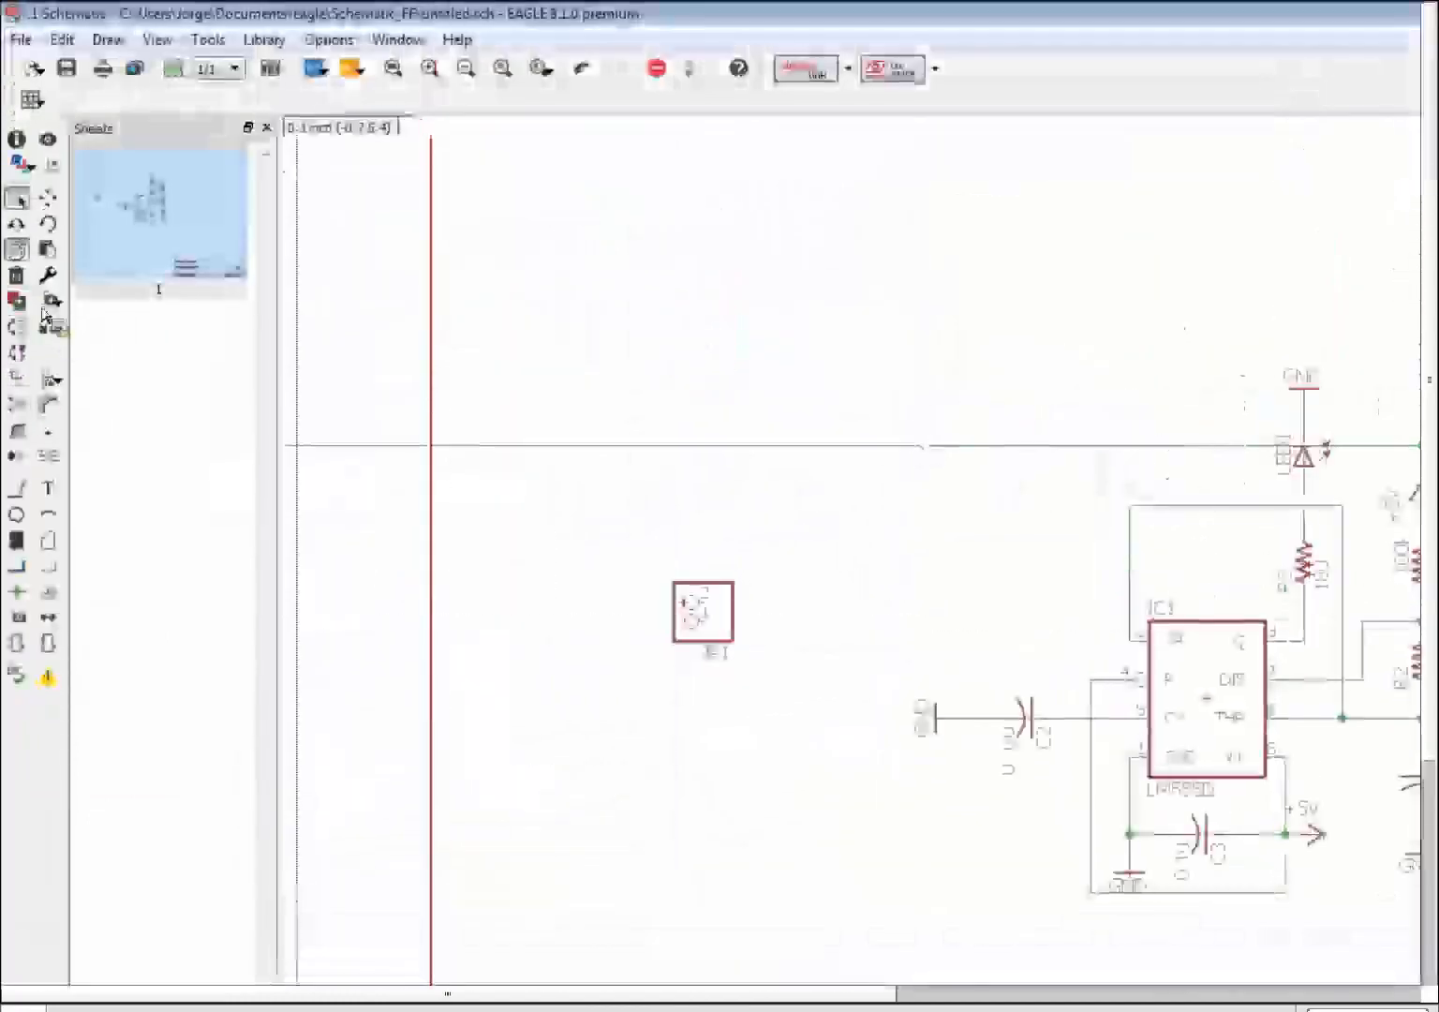
# Step: Copy an existing GND symbol to below the pin header and a +5V symbol to above it
pyautogui.click(17, 250)
pyautogui.click(1127, 875)
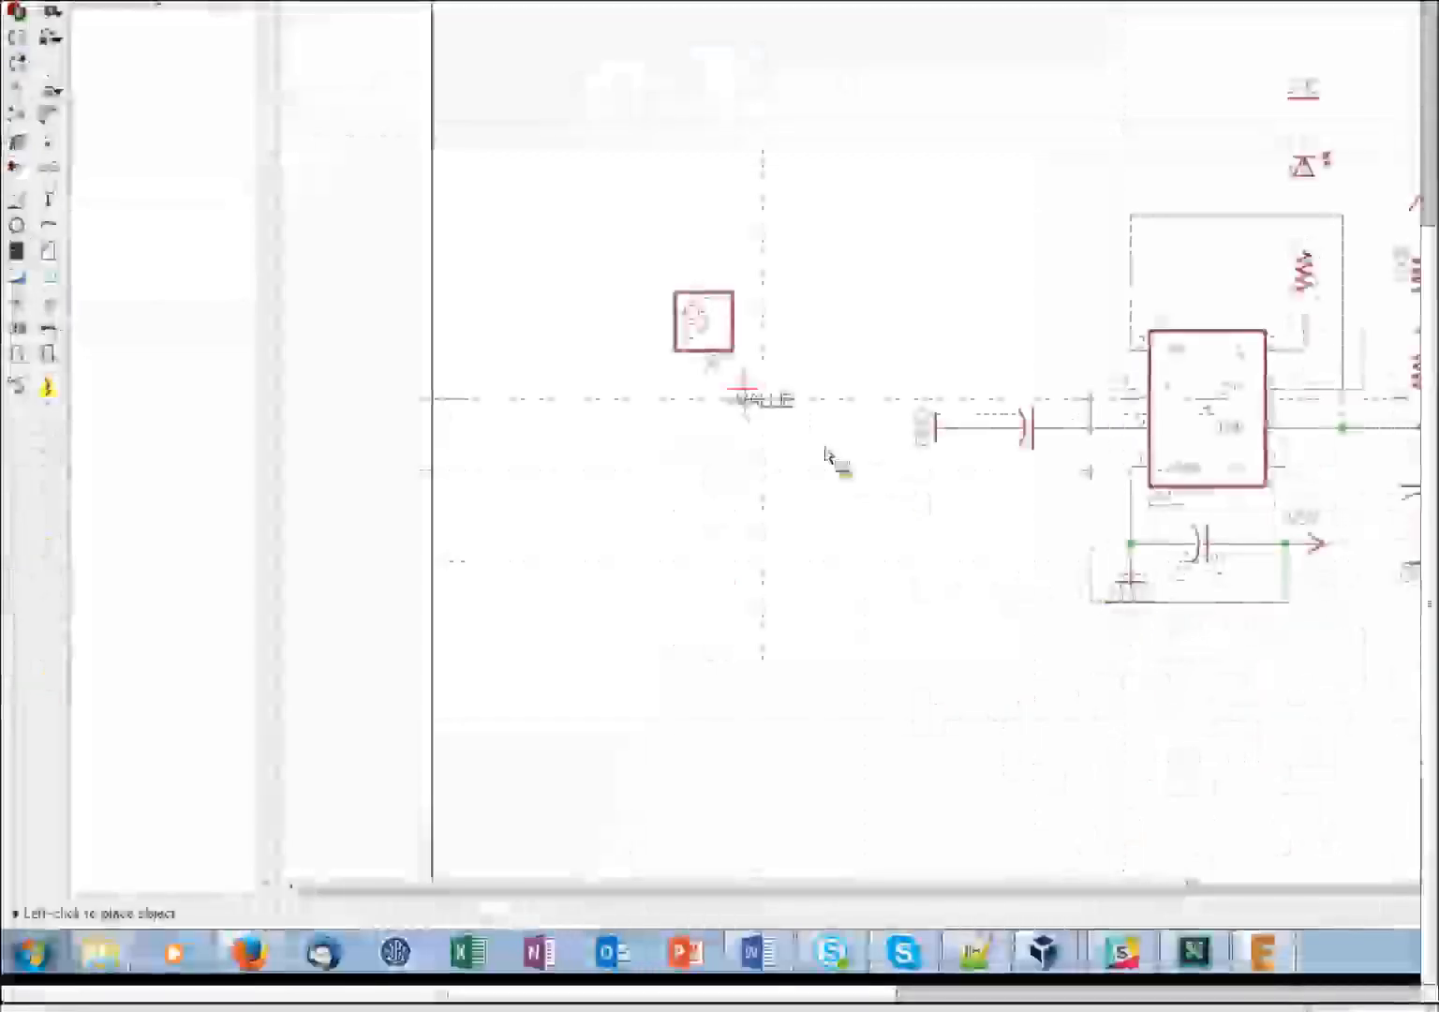
pyautogui.click(770, 412)
pyautogui.click(1419, 196)
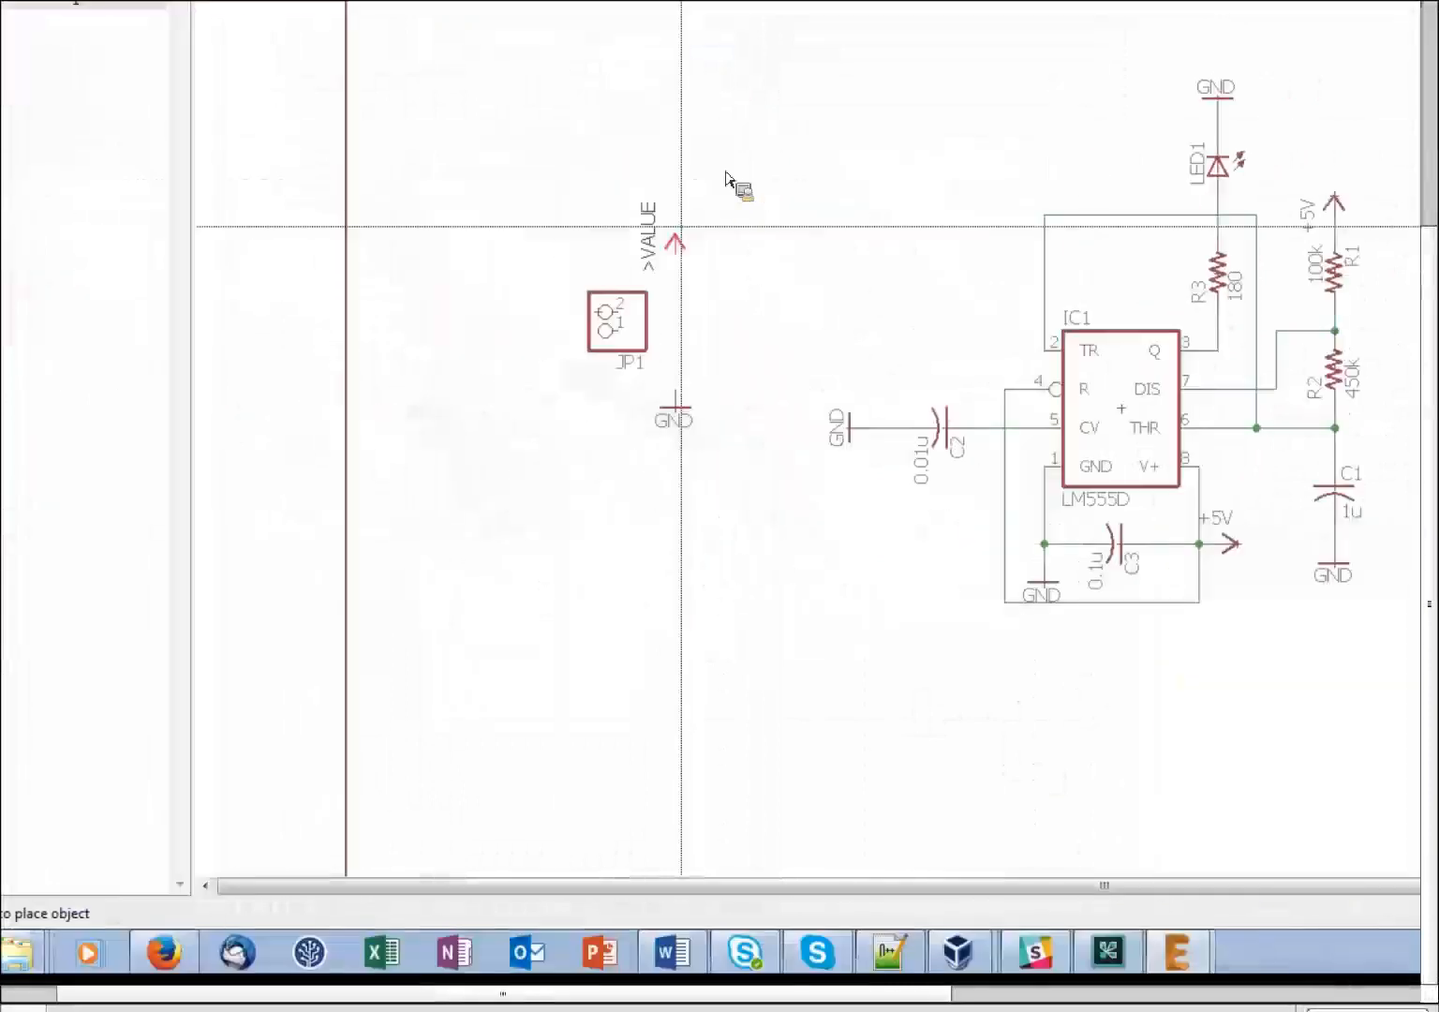
pyautogui.click(684, 239)
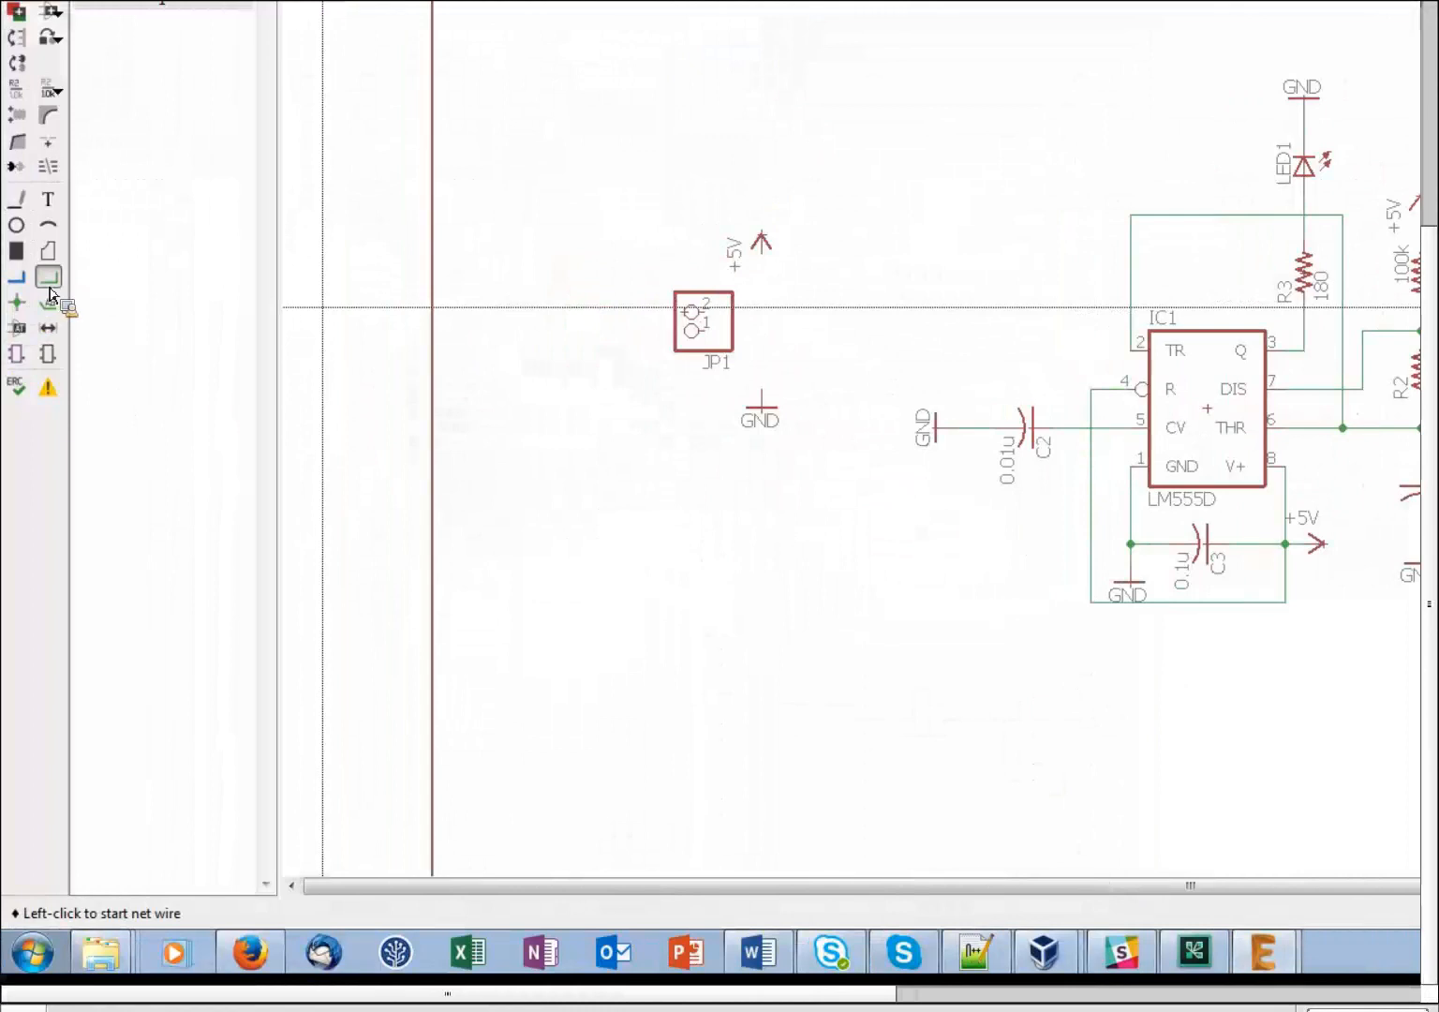
# Step: Wire header JP1's pin 2 to the +5V symbol and its pin 1 to the GND symbol with nets
pyautogui.click(694, 312)
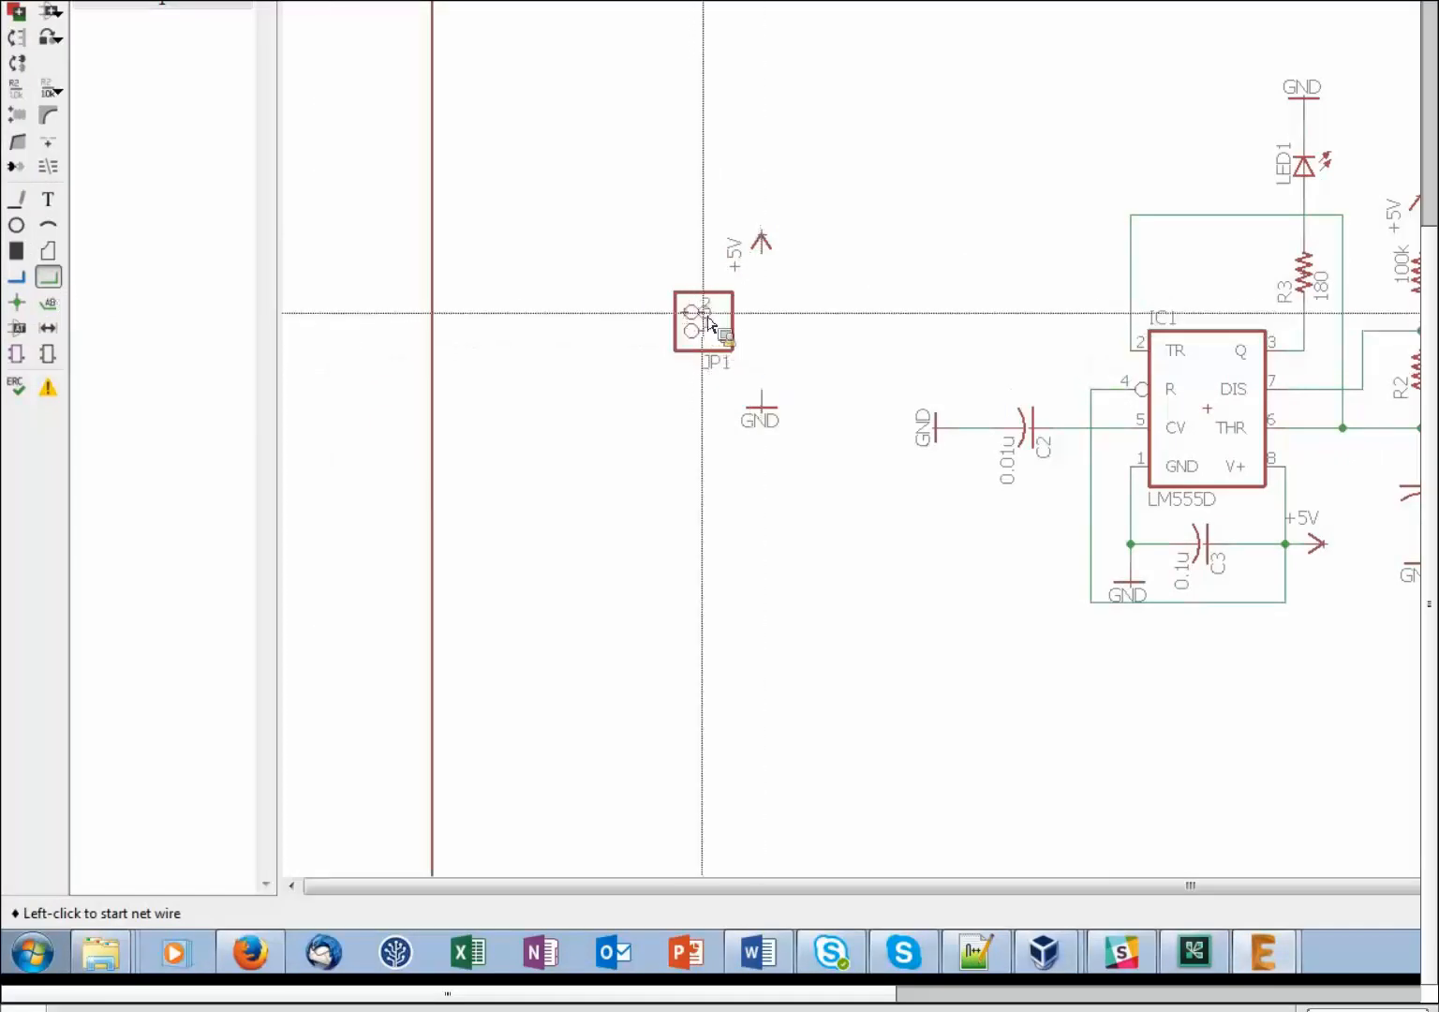
pyautogui.click(764, 269)
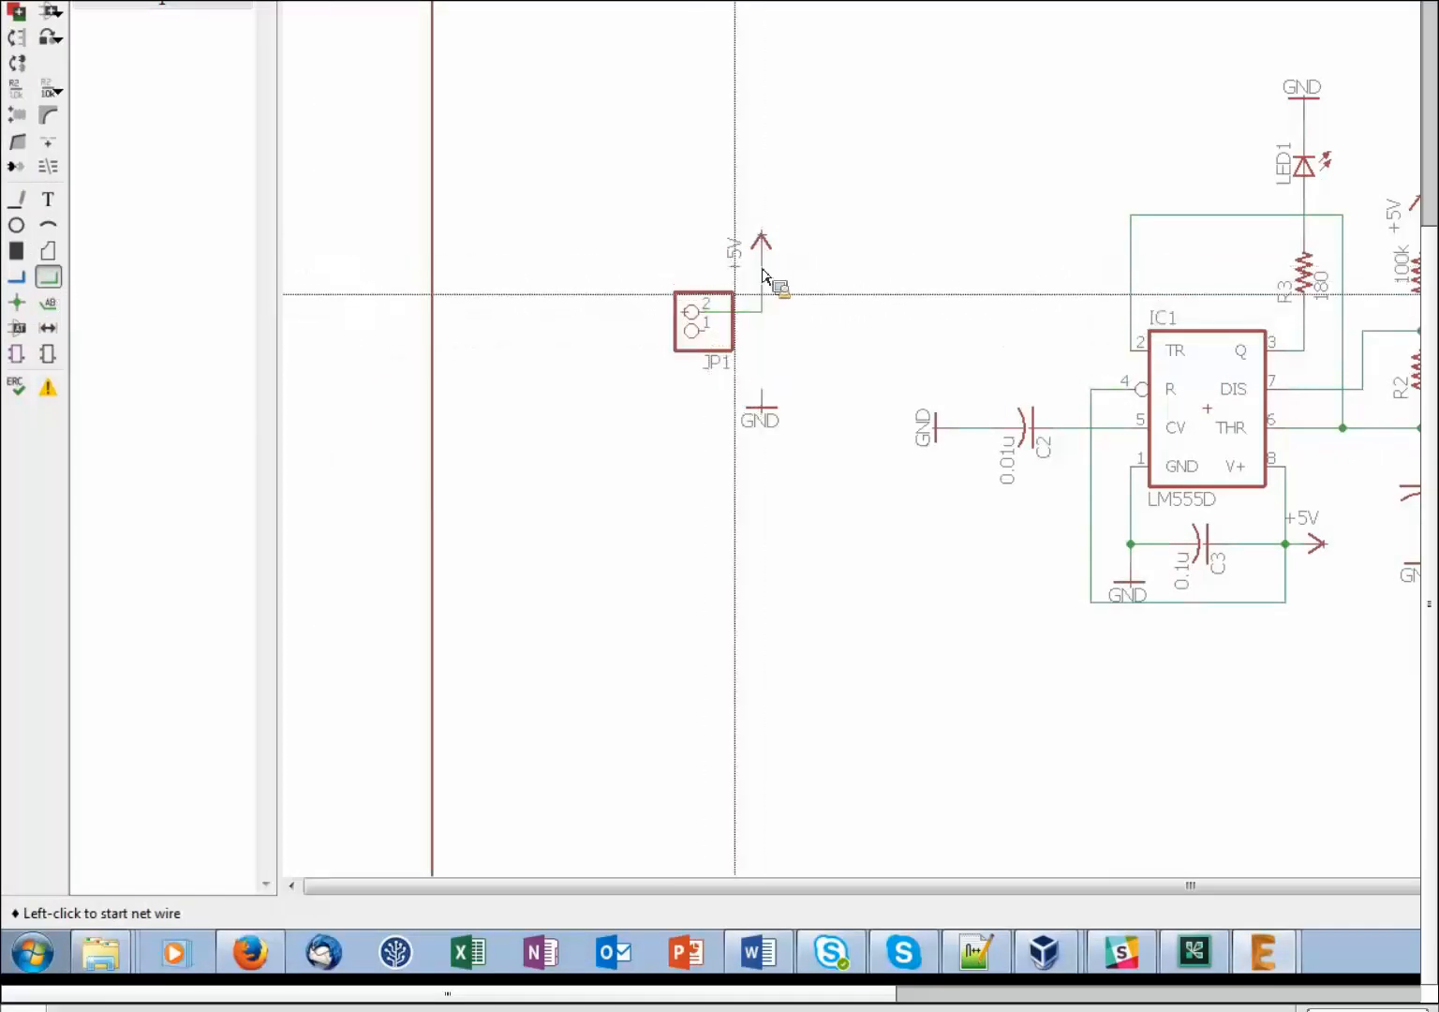
pyautogui.click(709, 337)
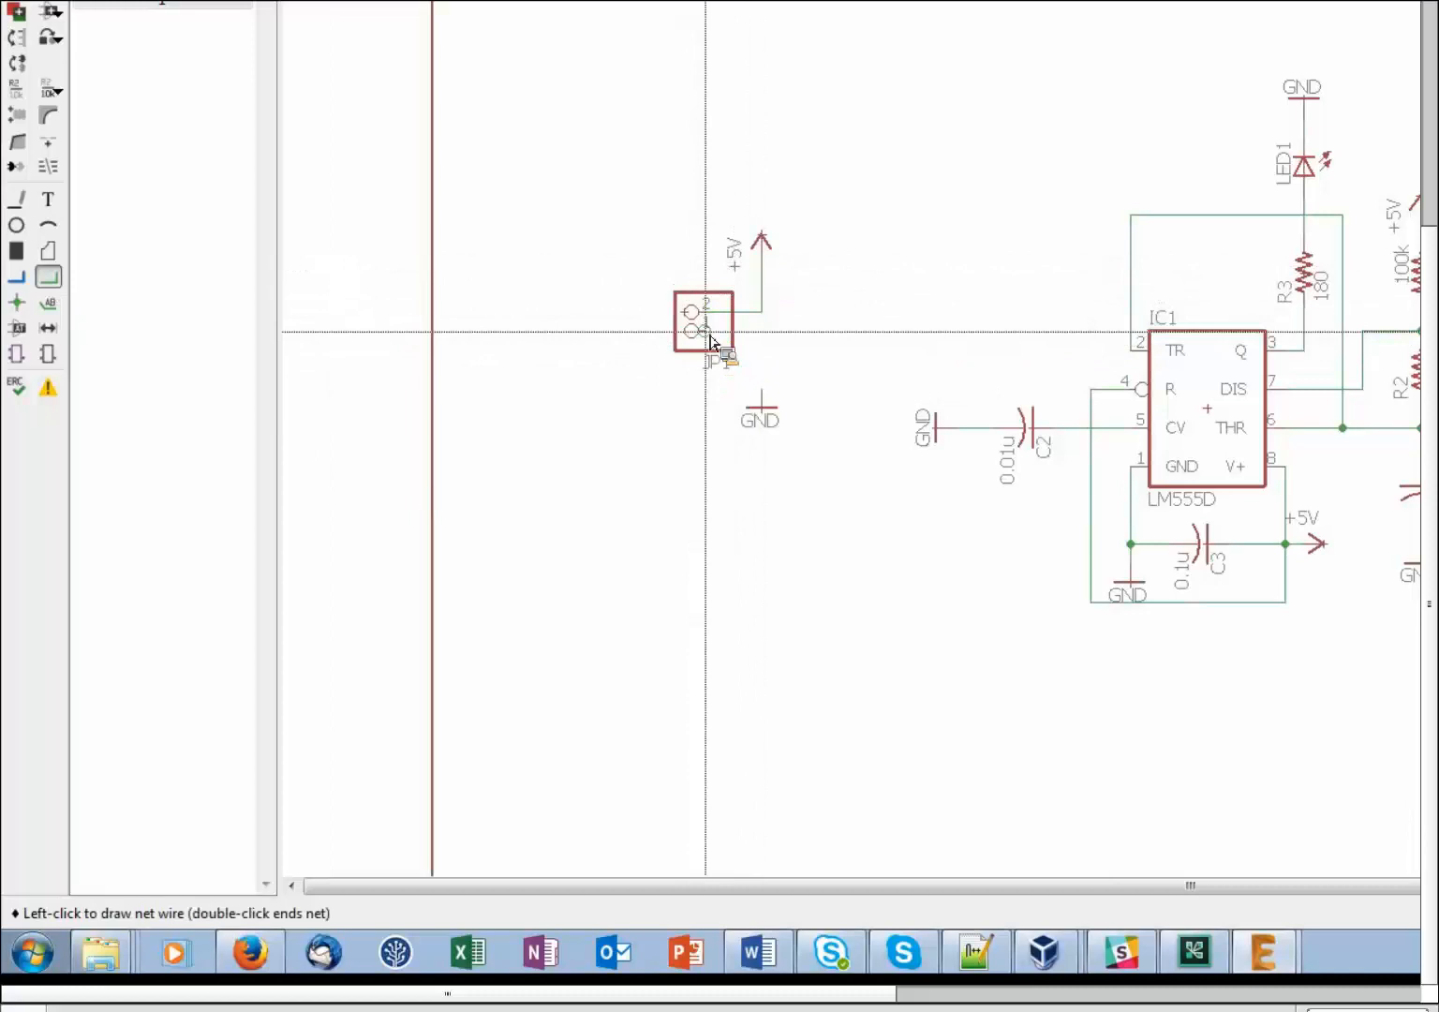
pyautogui.click(763, 407)
# Step: Move the horizontal net segment beneath C3 slightly down so it clears the GND label
pyautogui.scroll(-2, 693, 412)
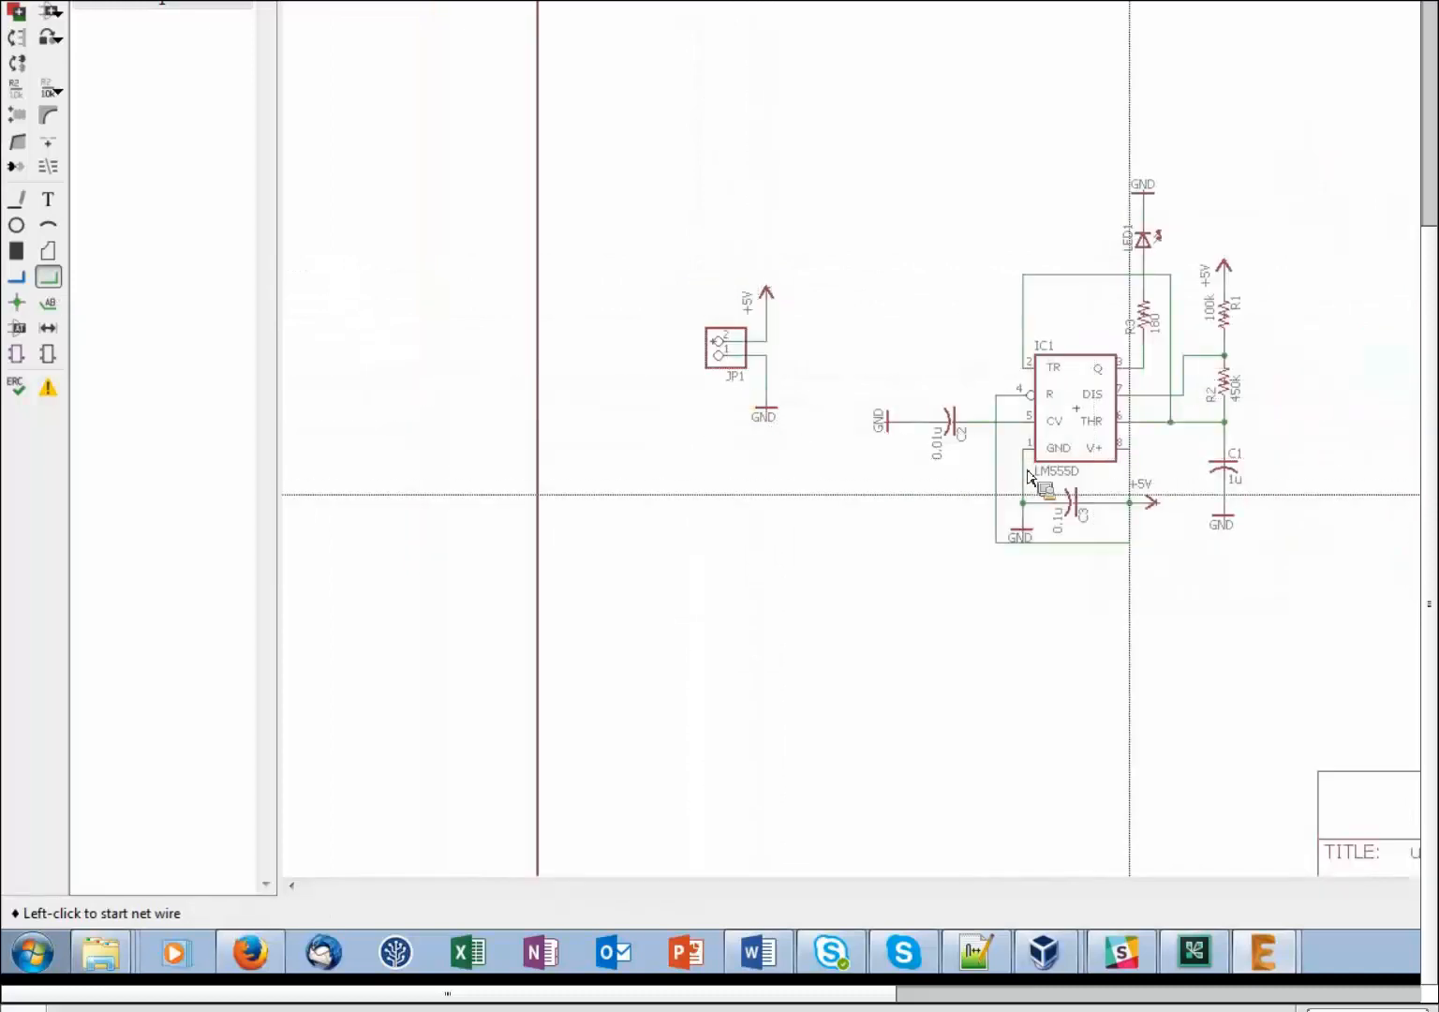
pyautogui.scroll(2, 1077, 492)
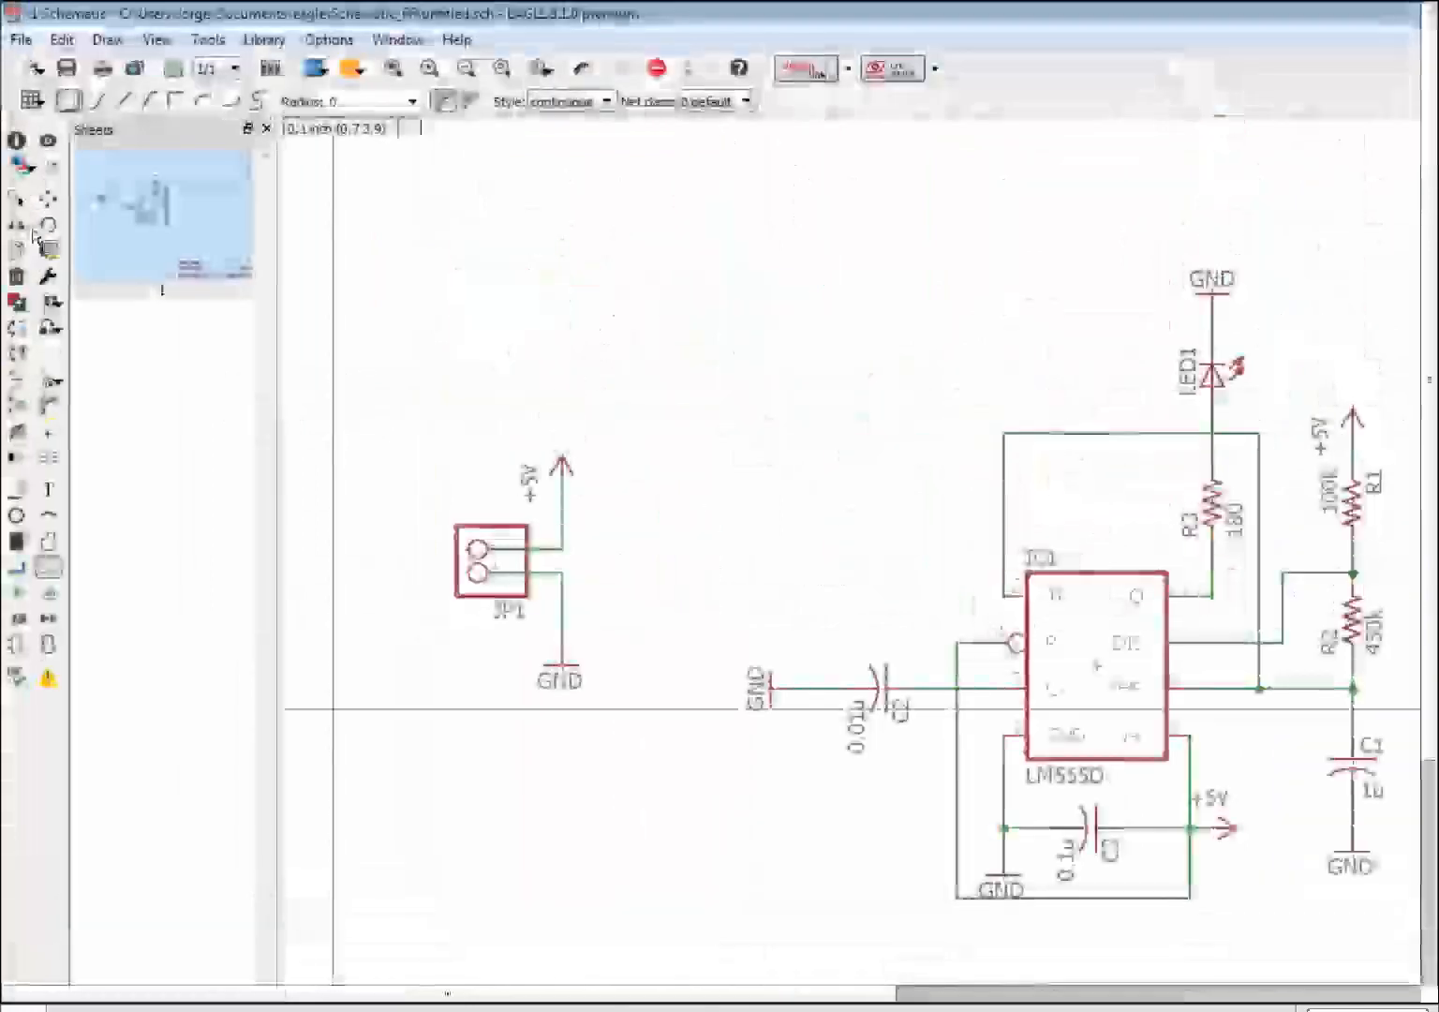
pyautogui.click(16, 198)
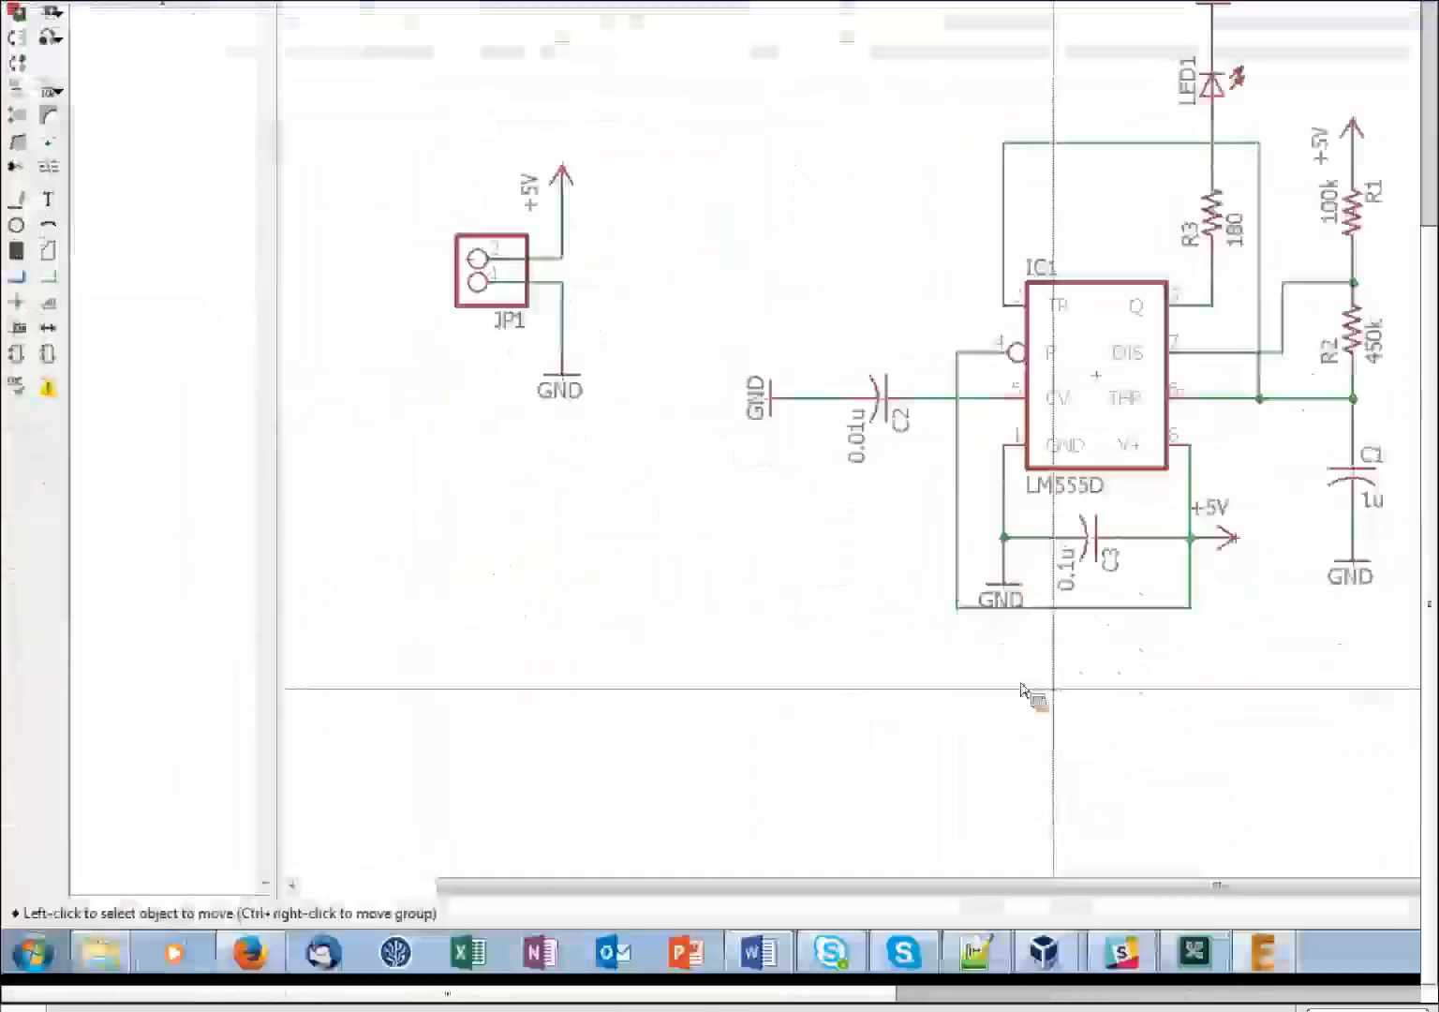
pyautogui.click(1068, 609)
pyautogui.click(1054, 633)
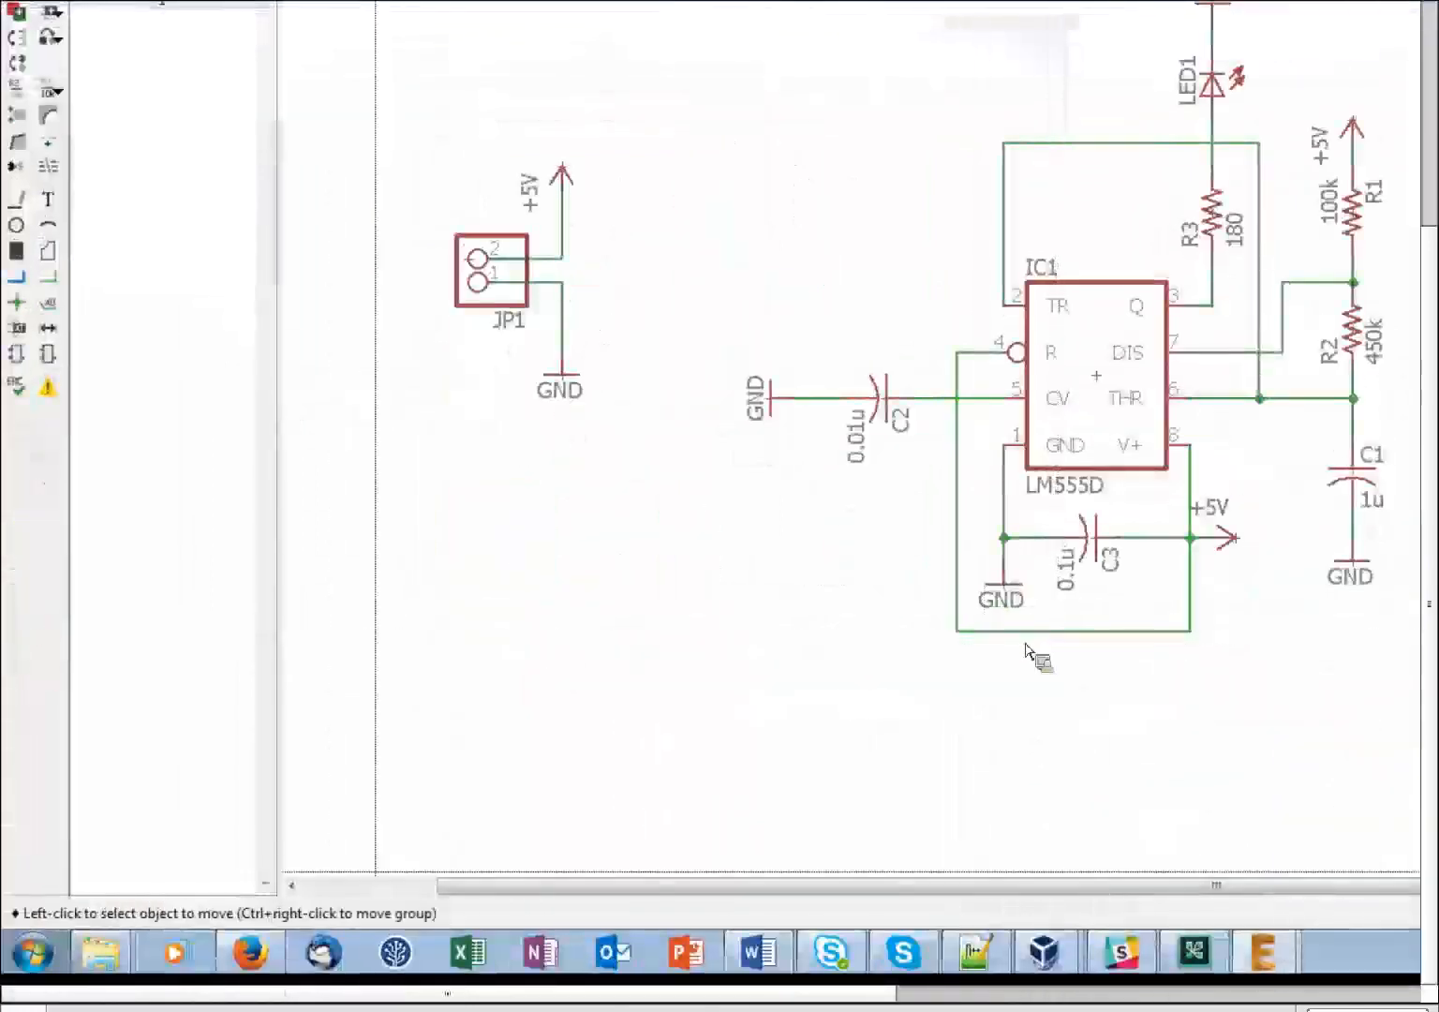
# Step: Save the schematic under the file name Schematic_FF in the Schematic_FF folder
pyautogui.scroll(-1, 1093, 511)
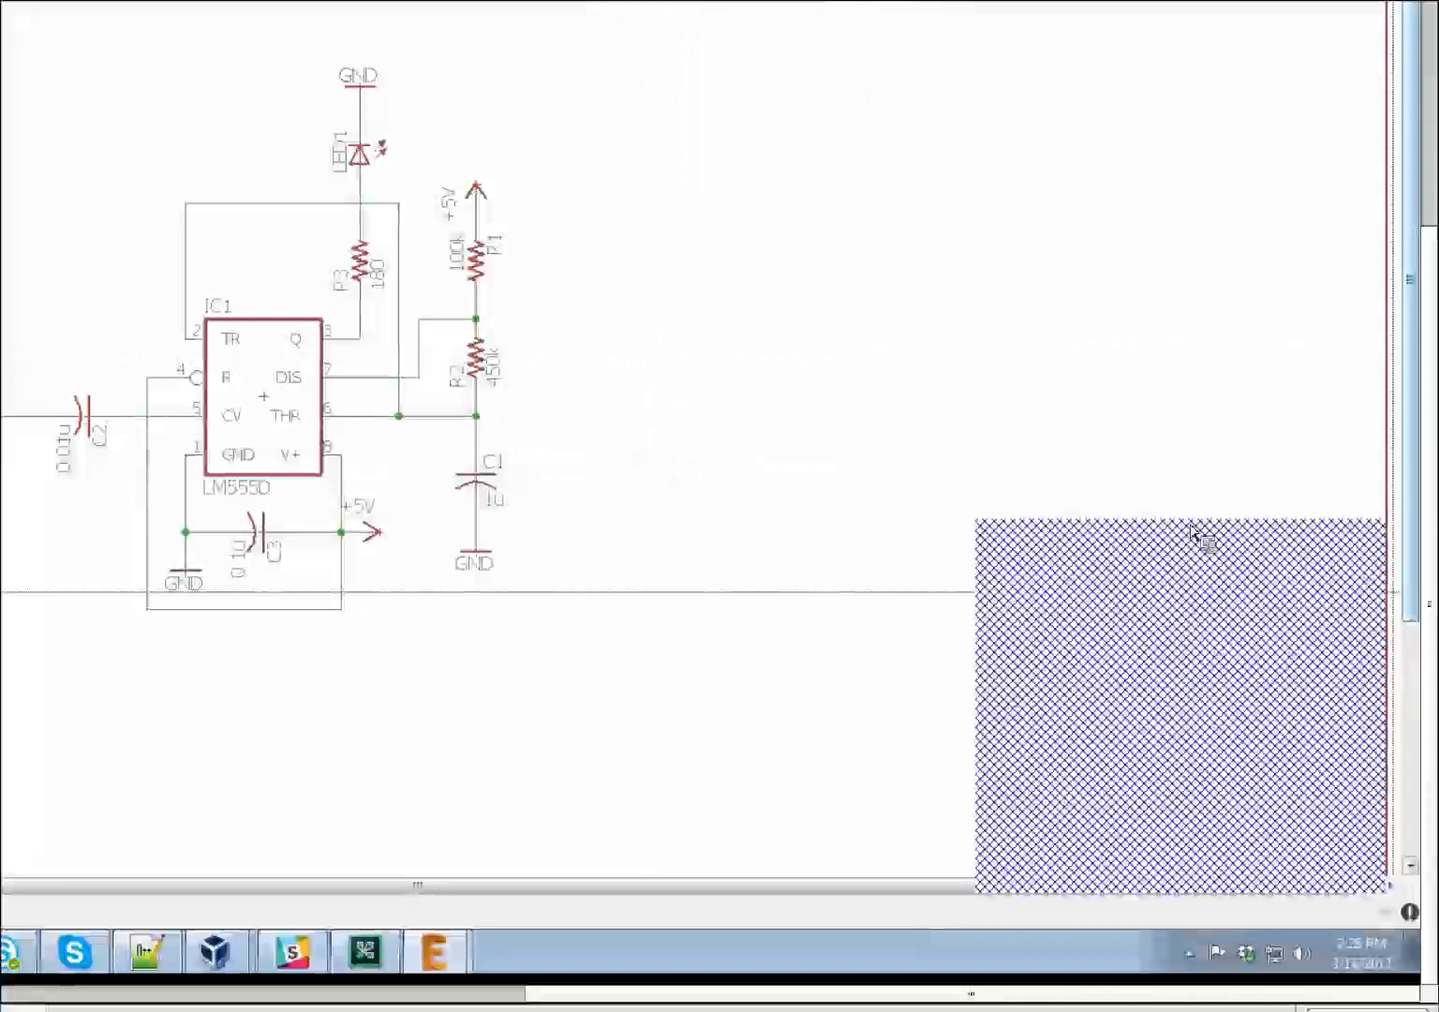
pyautogui.scroll(-3, 713, 475)
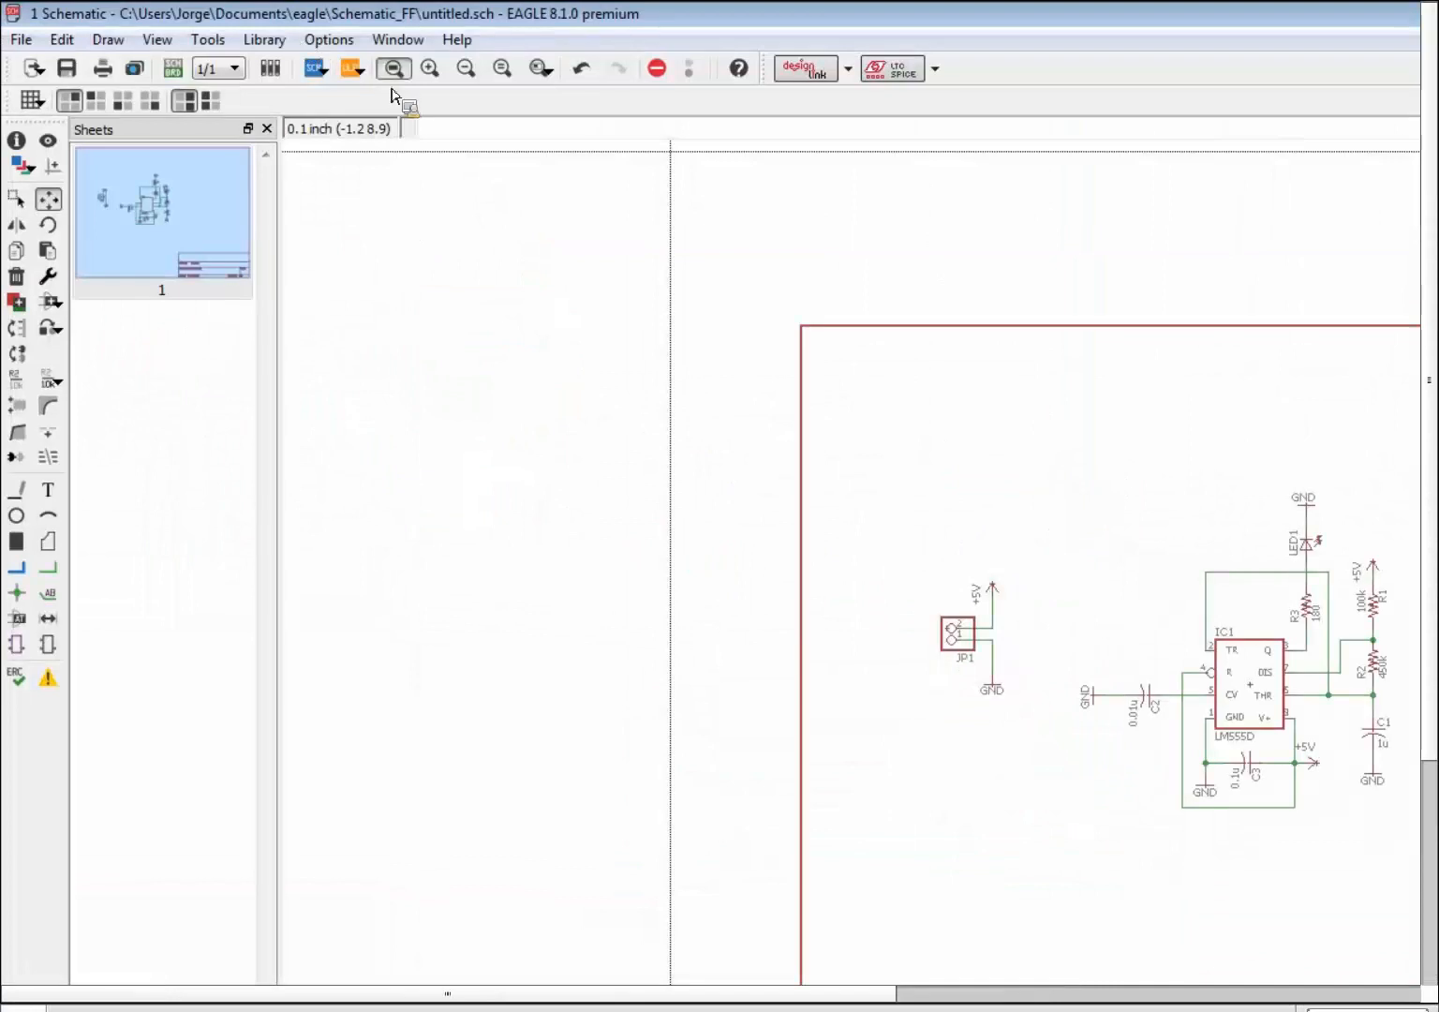
pyautogui.click(394, 69)
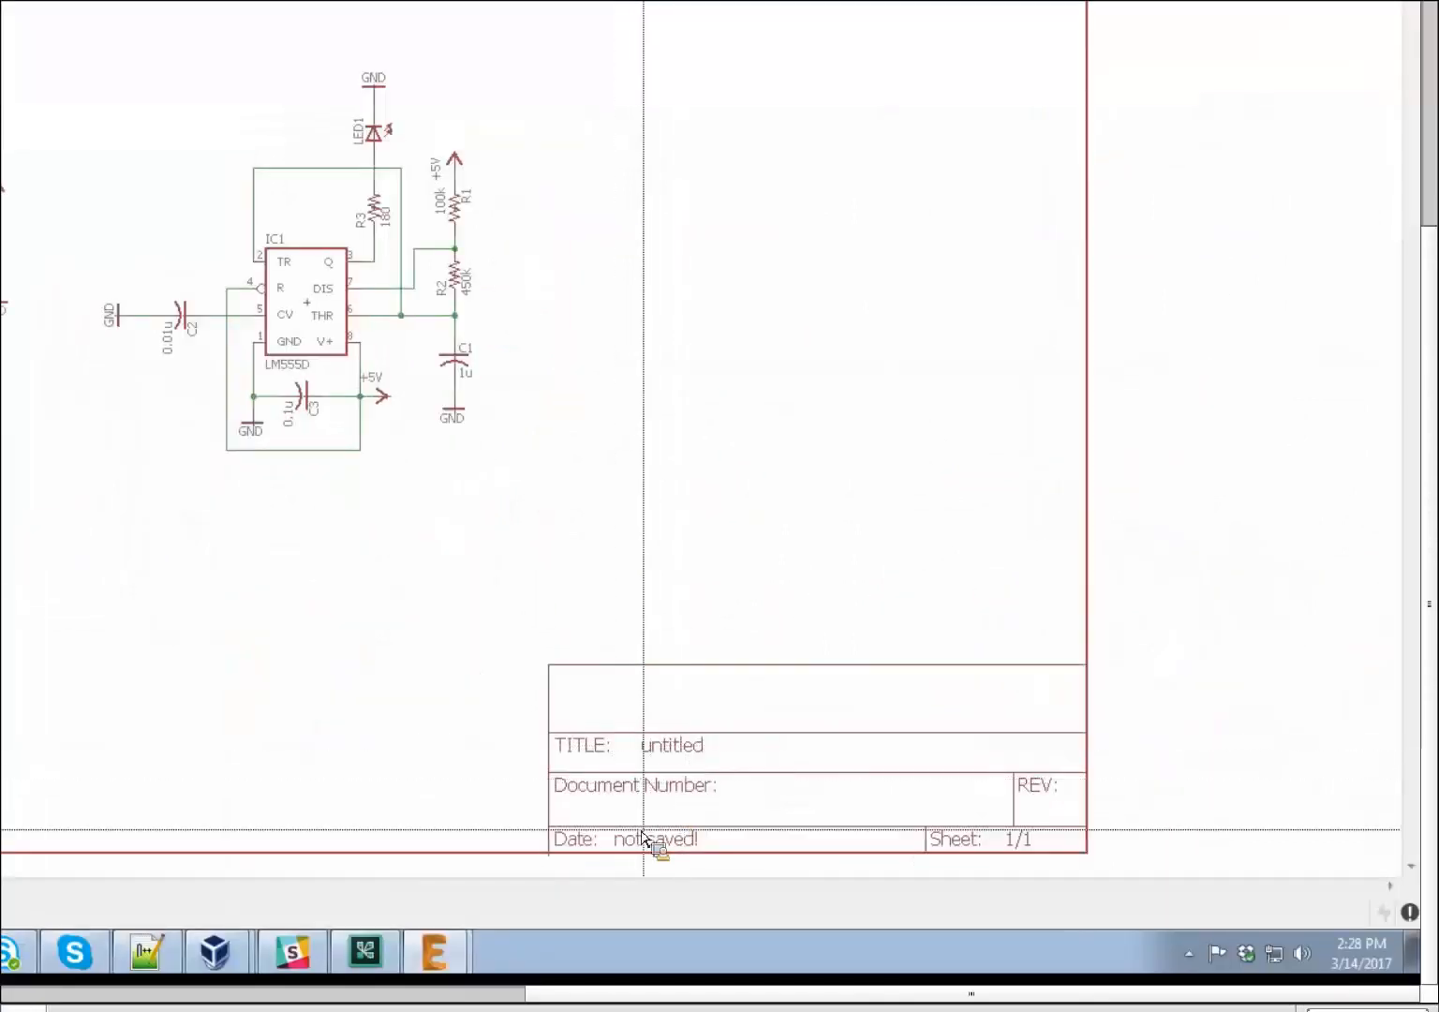
pyautogui.click(19, 39)
pyautogui.click(90, 155)
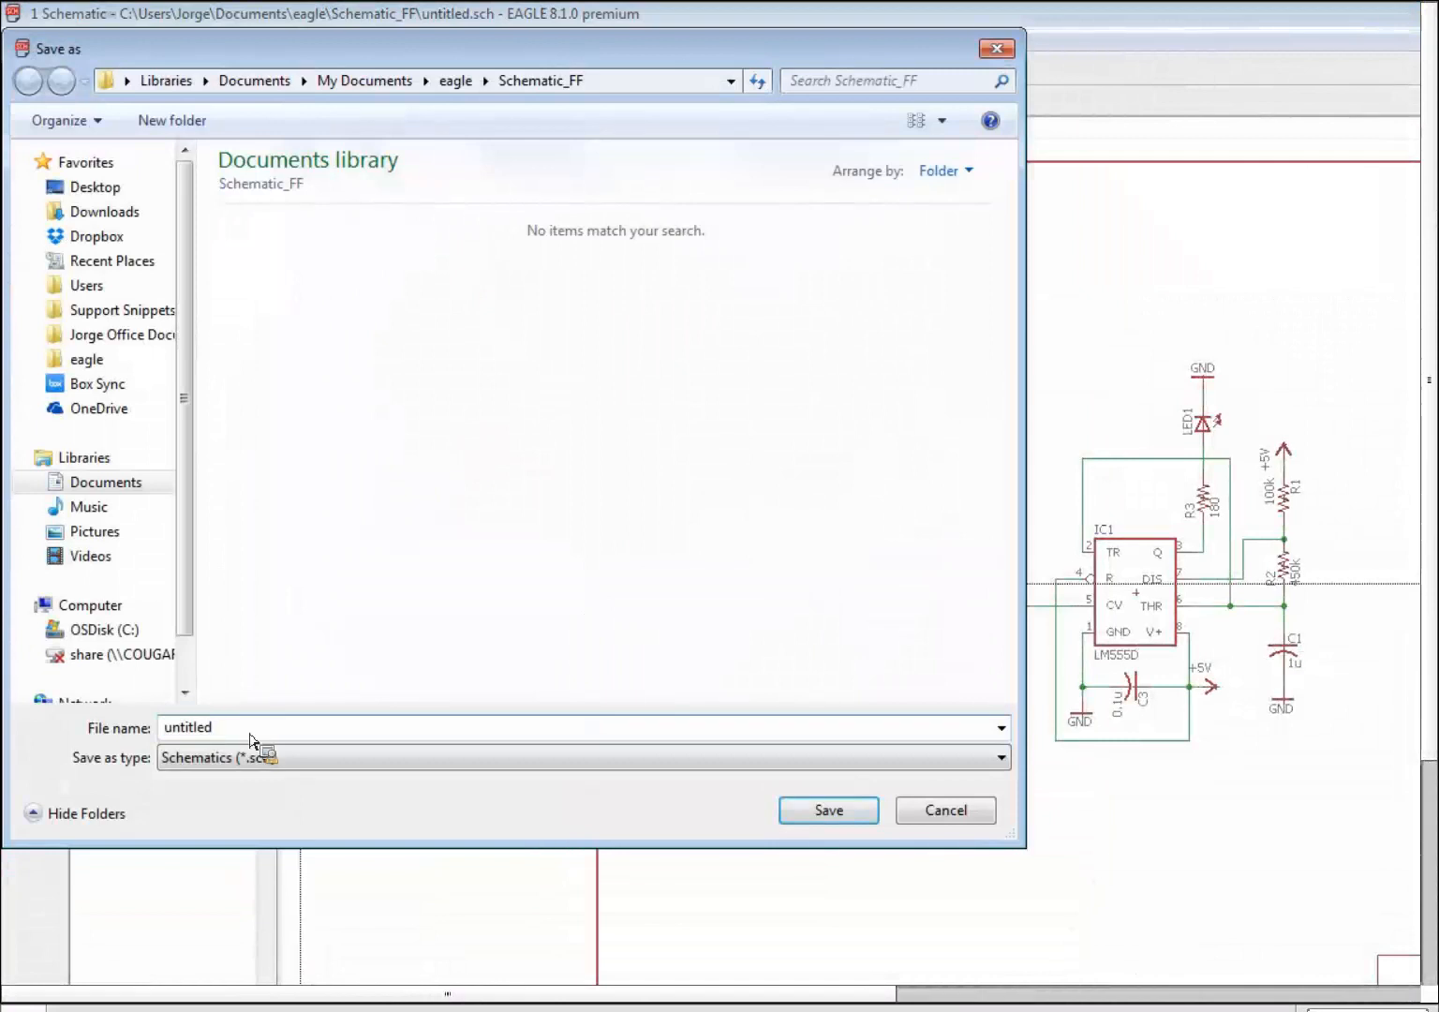
pyautogui.write('Schematic_FF')
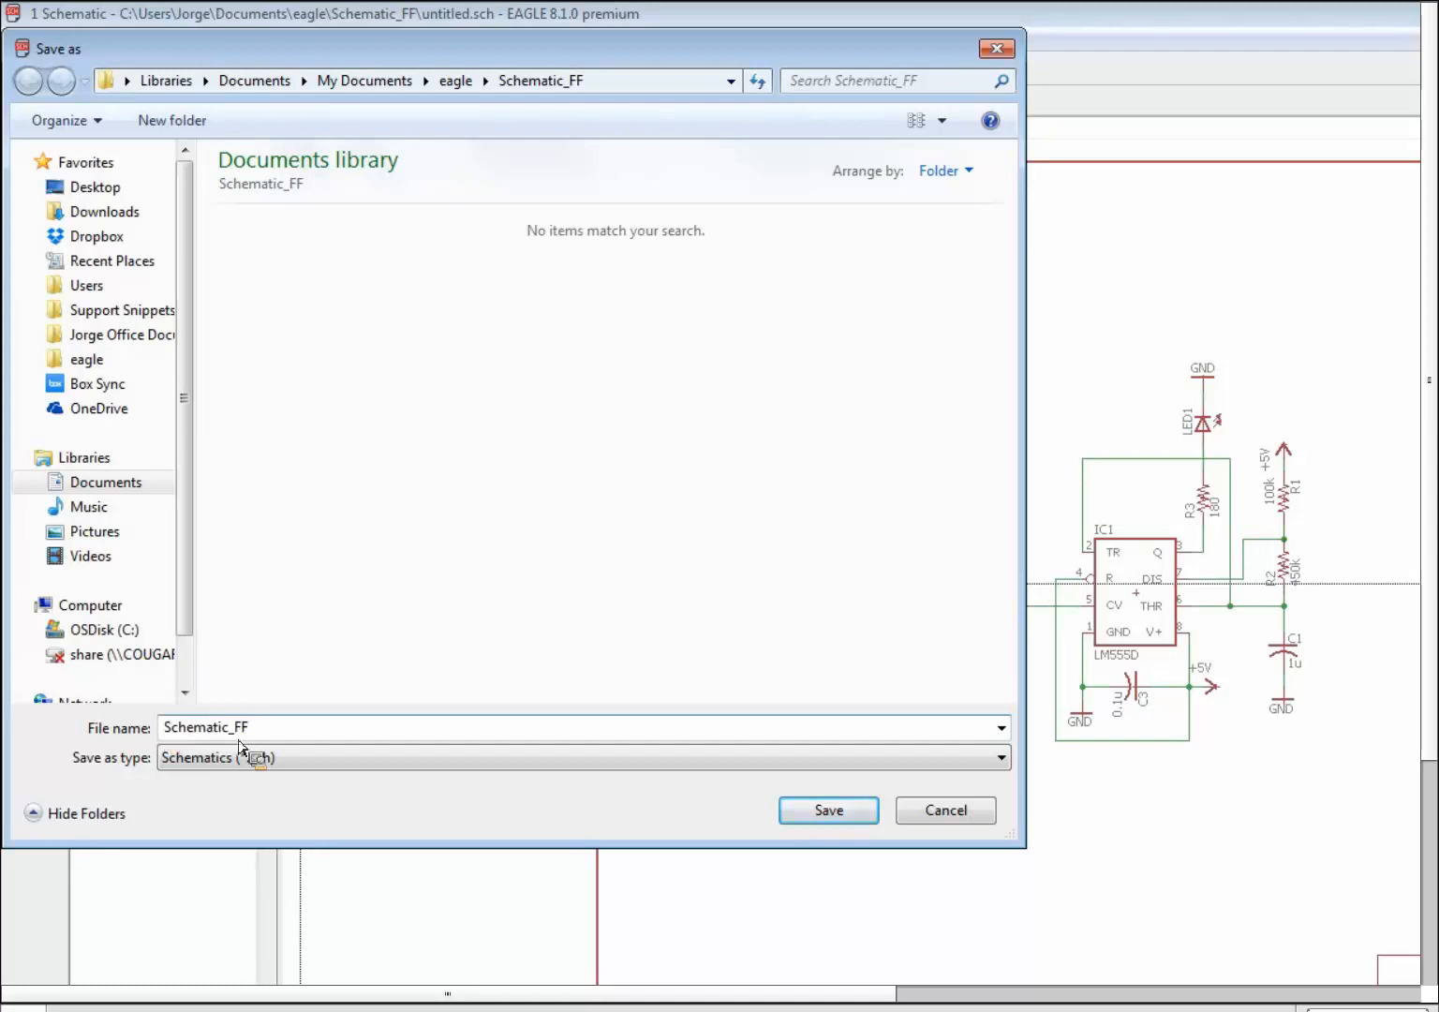
pyautogui.click(828, 810)
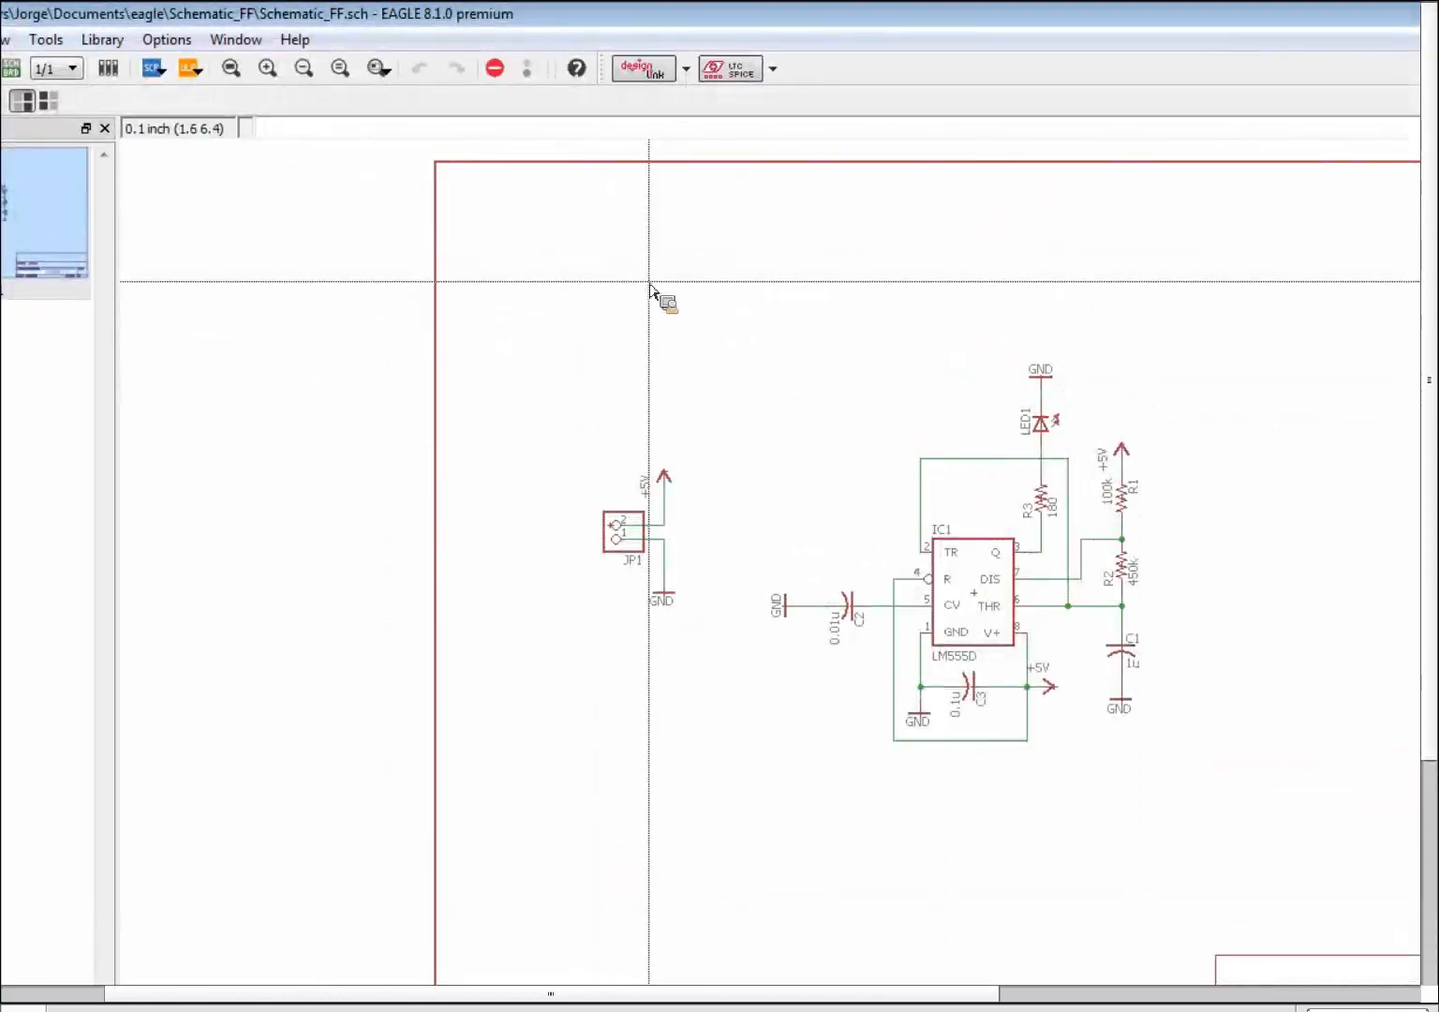
# Step: Run the bom user language program on the schematic
pyautogui.click(192, 69)
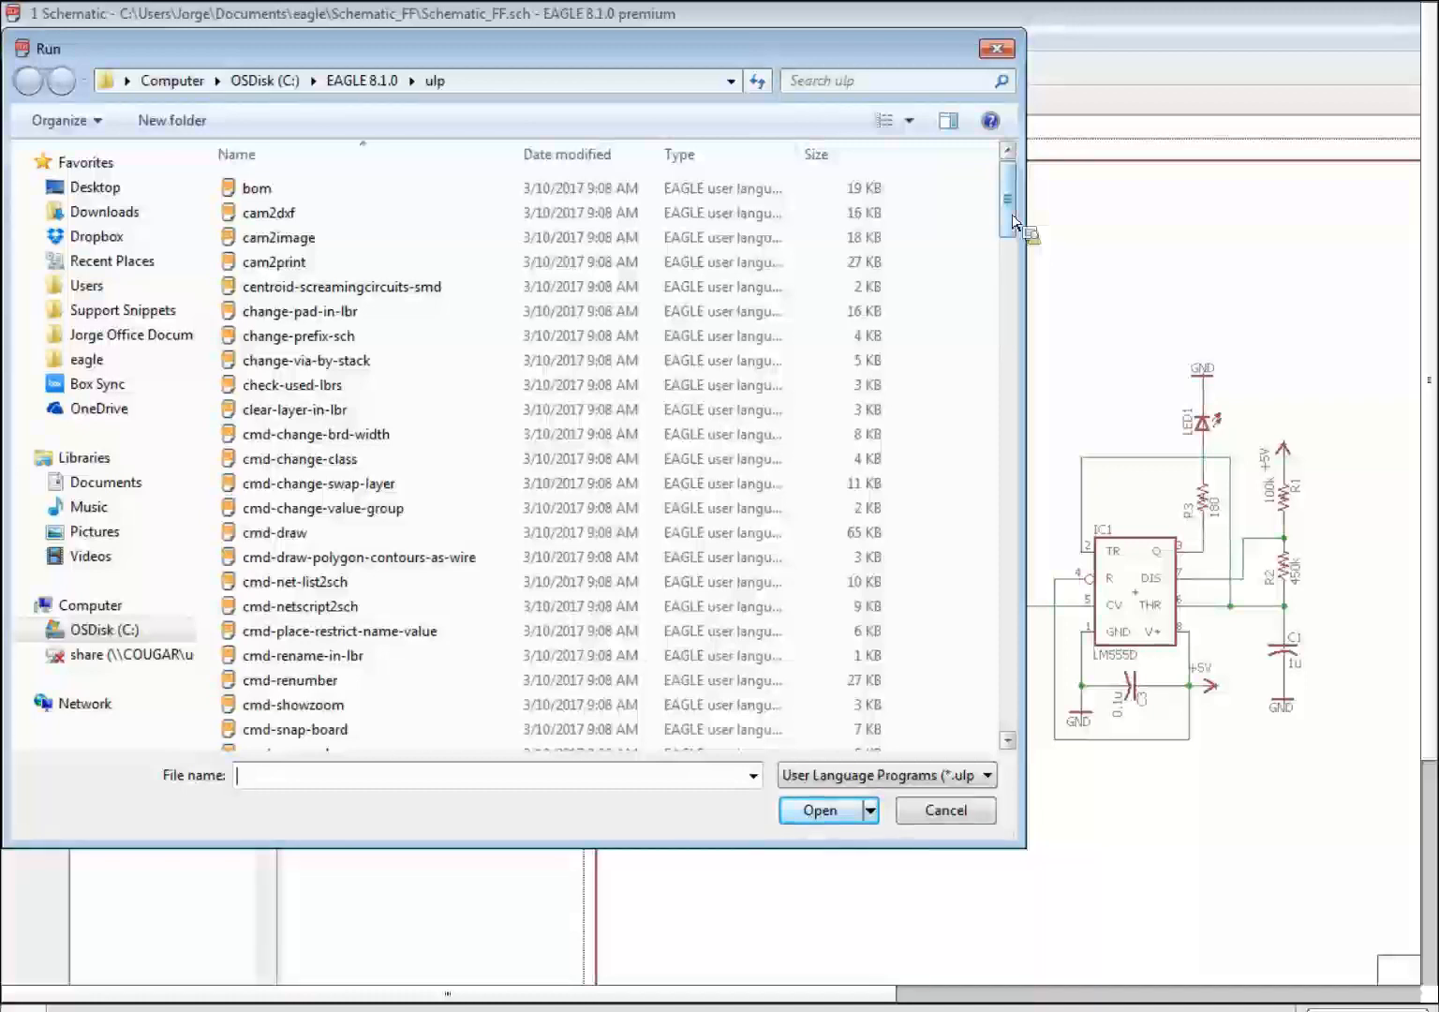
pyautogui.click(289, 192)
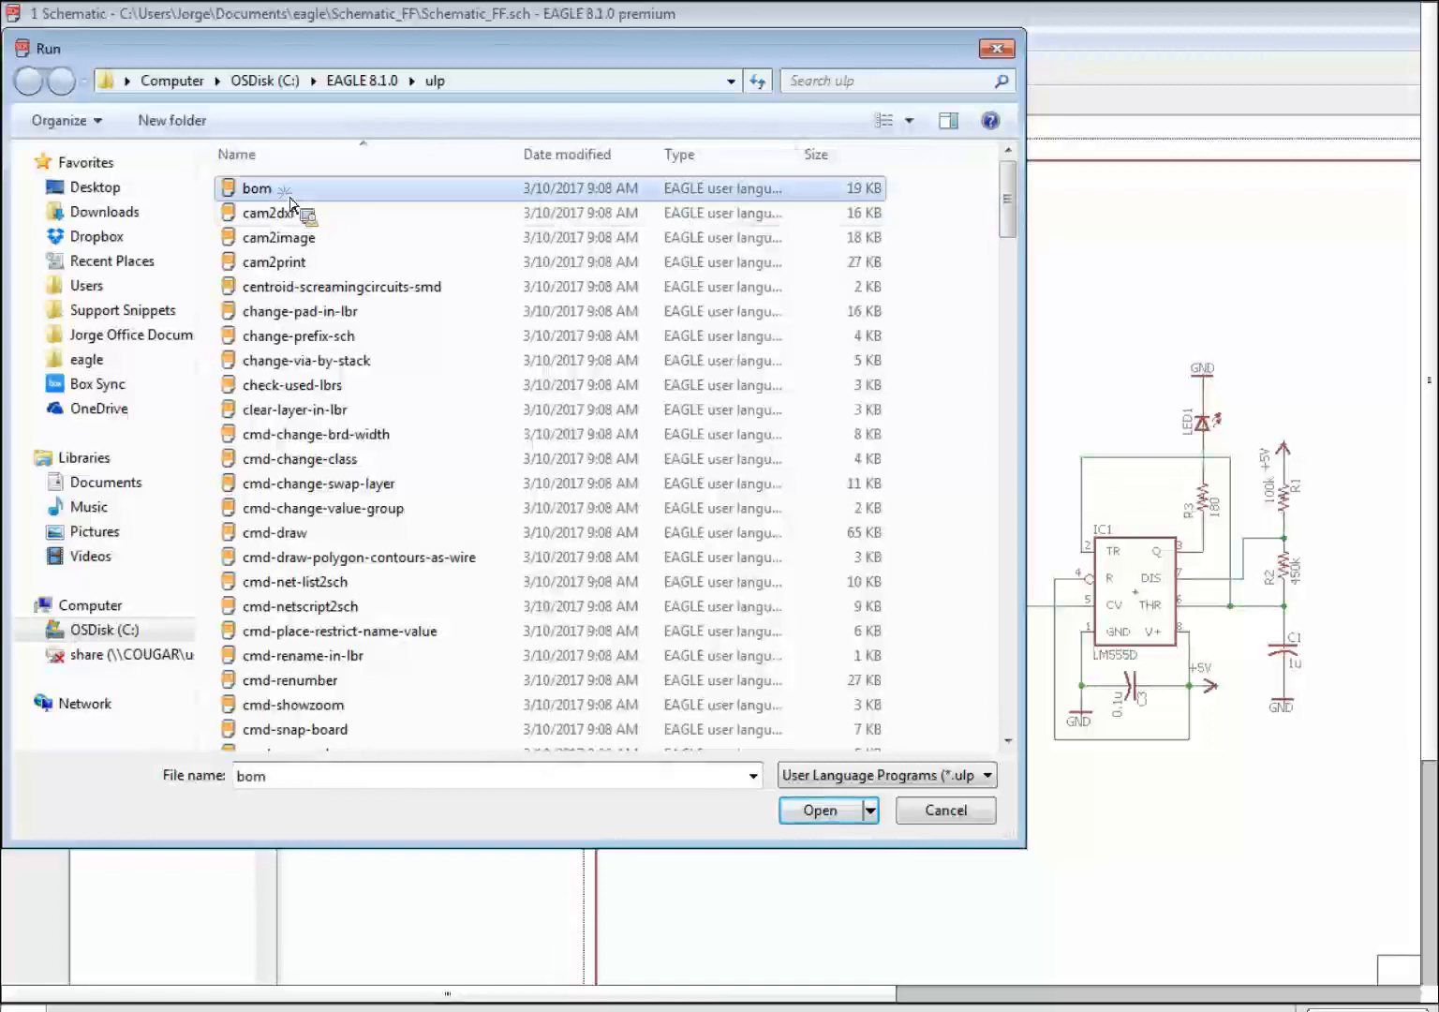
pyautogui.click(820, 813)
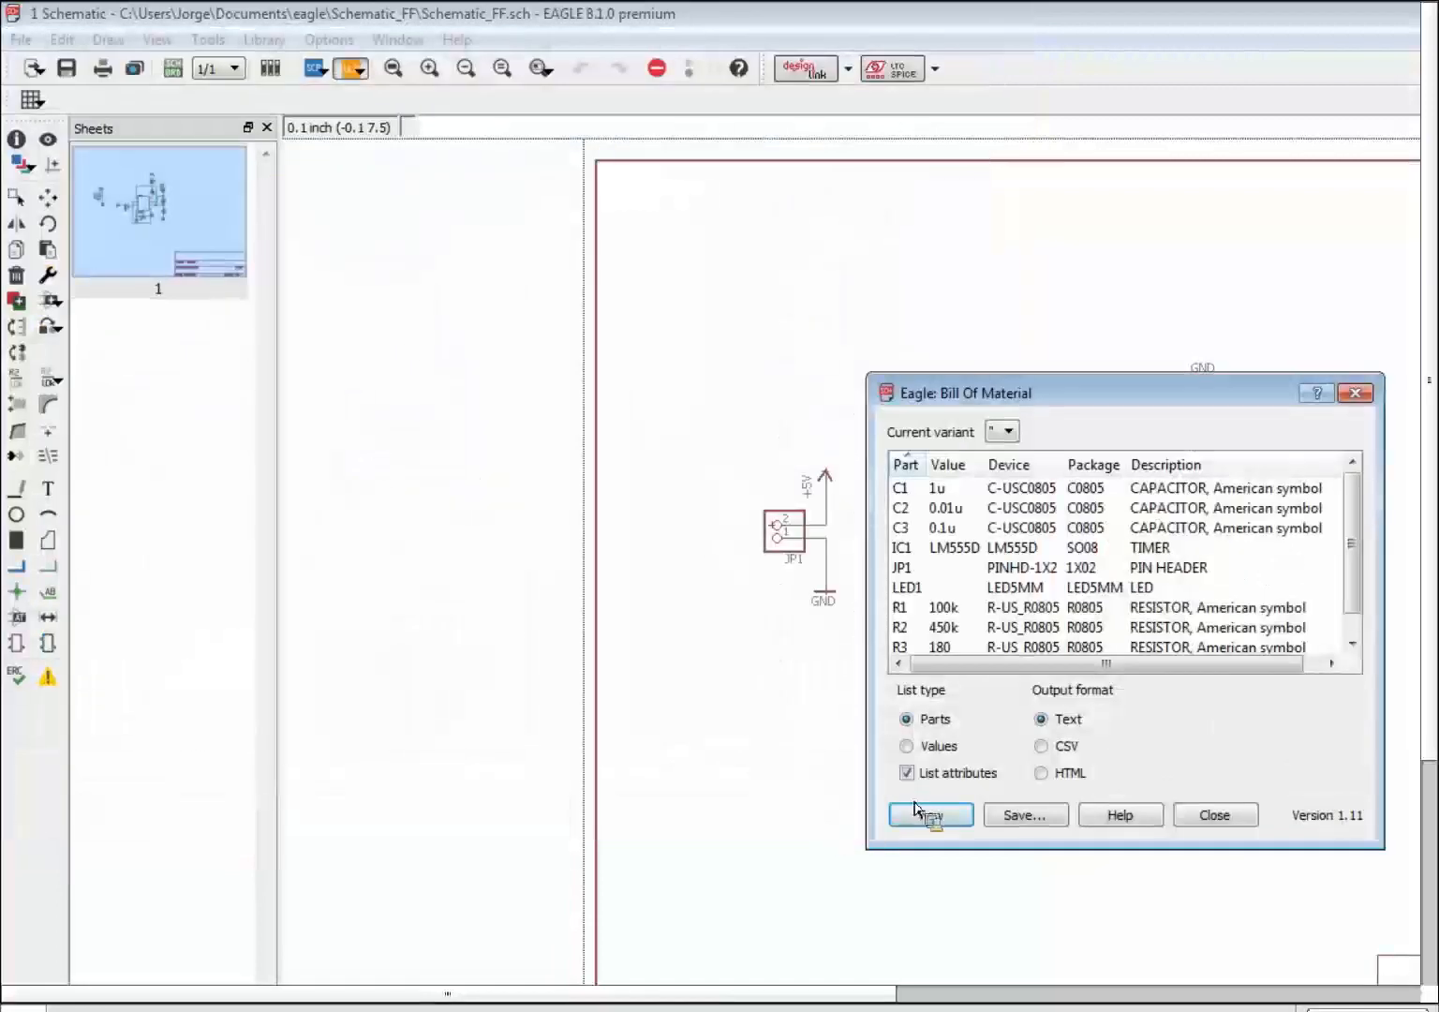
# Step: Enlarge the Bill Of Material window and list the components by values, closing it after review
pyautogui.moveTo(1202, 392); pyautogui.dragTo(1061, 389)
pyautogui.moveTo(1244, 845); pyautogui.dragTo(1264, 851)
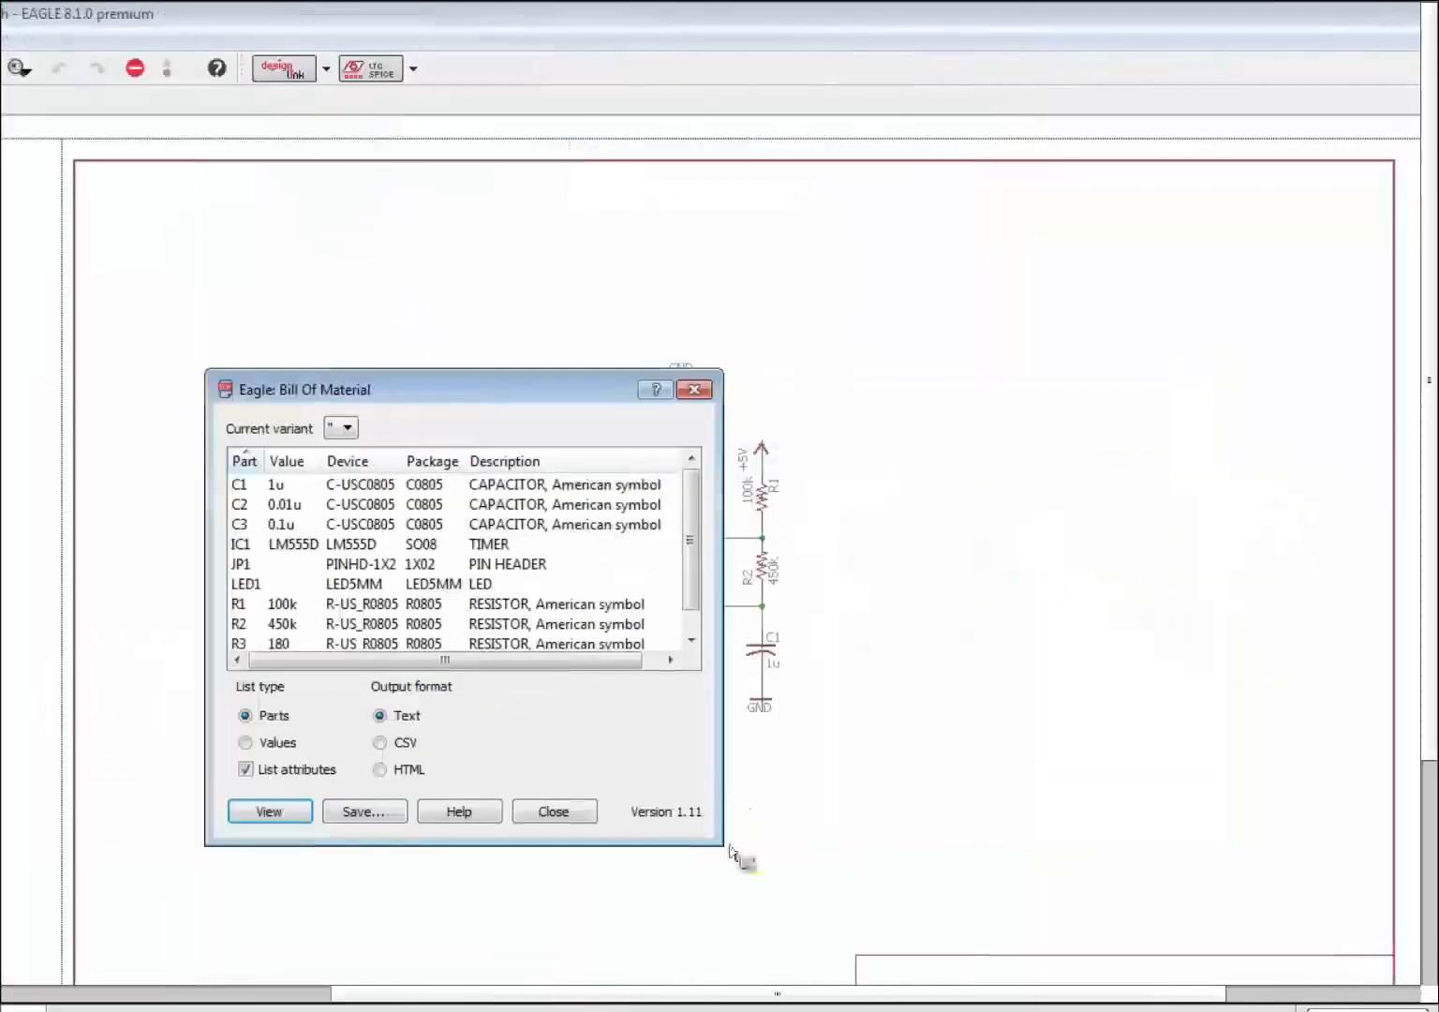
pyautogui.moveTo(720, 847); pyautogui.dragTo(915, 885)
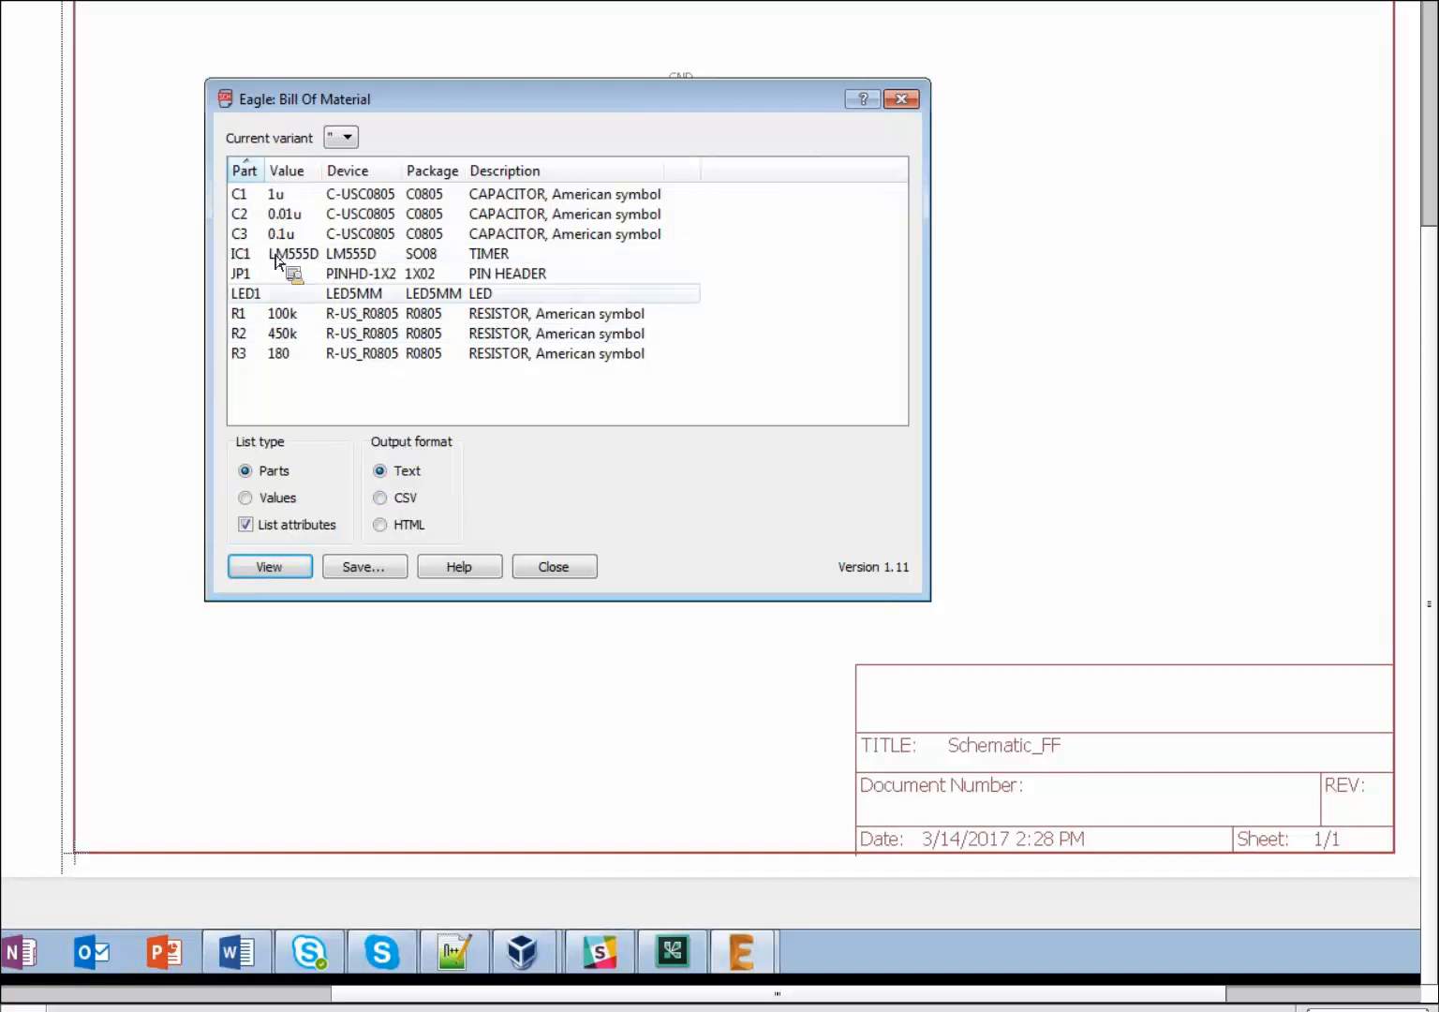
pyautogui.click(245, 498)
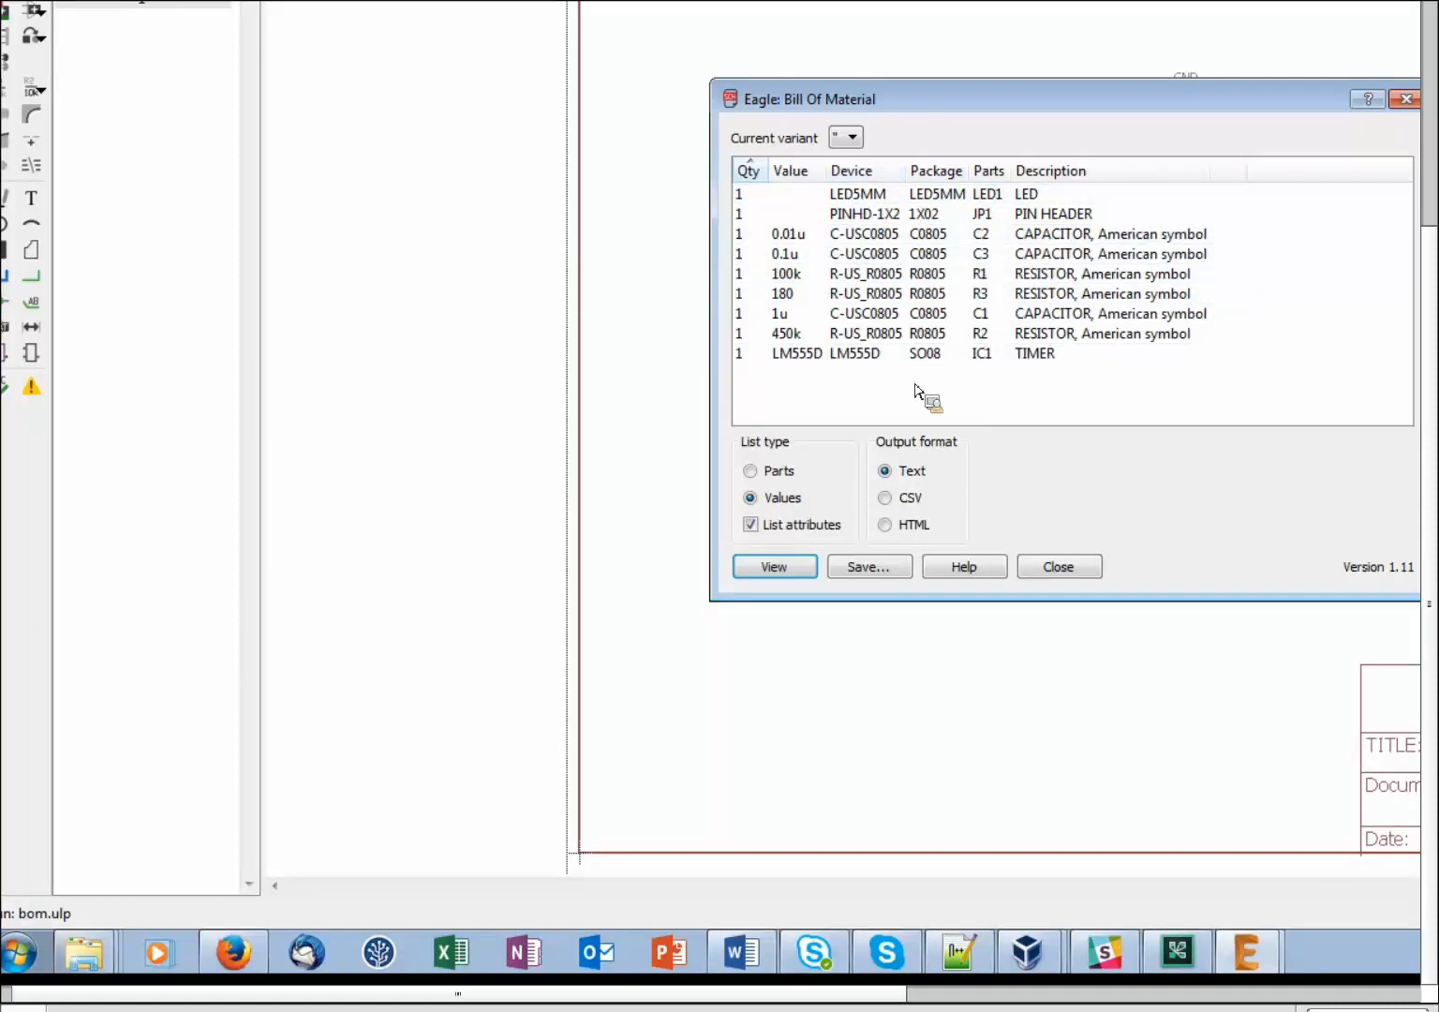
pyautogui.click(1087, 565)
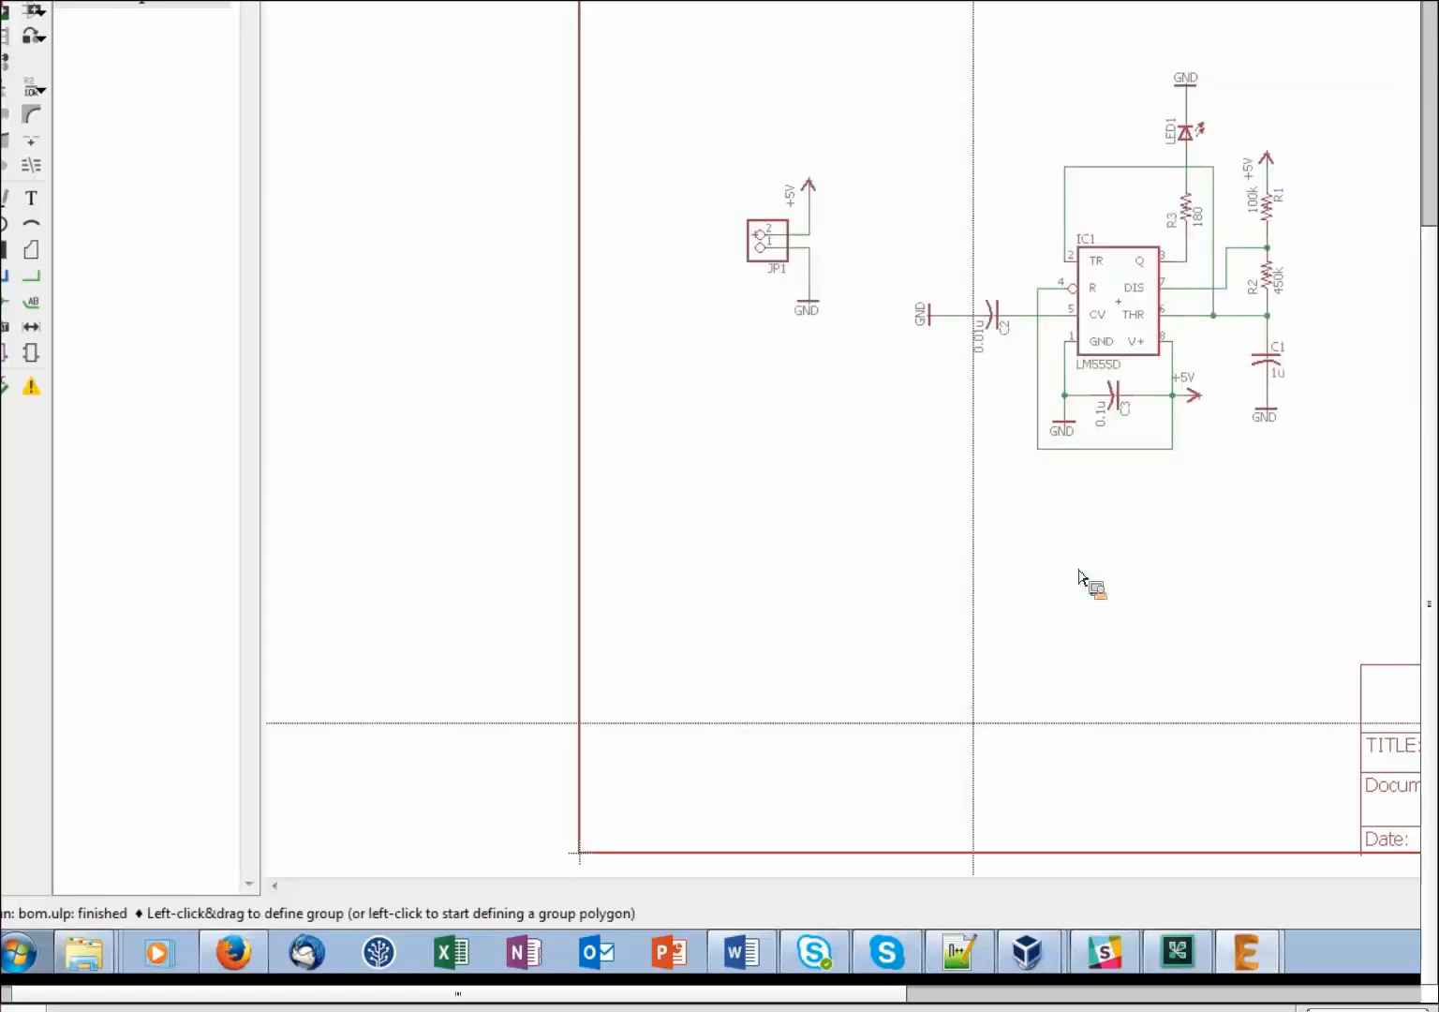
# Step: Group the whole circuit including the pin header and move it right and slightly down, toward the middle of the frame
pyautogui.moveTo(691, 296); pyautogui.dragTo(1434, 813)
pyautogui.moveTo(726, 815); pyautogui.dragTo(902, 841)
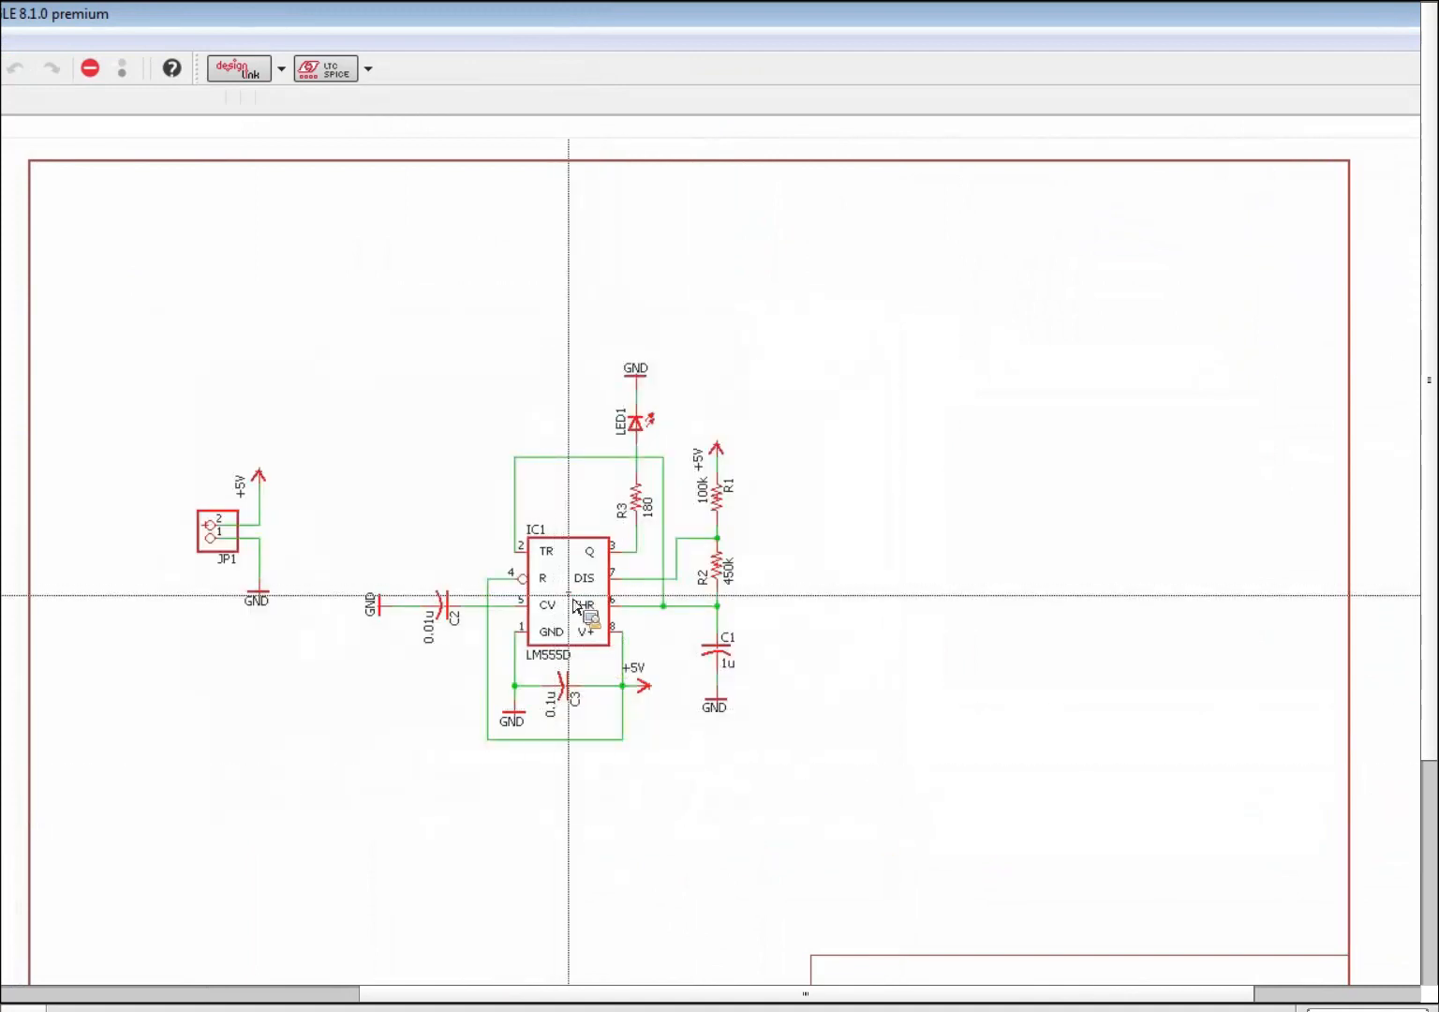
pyautogui.keyDown('ctrl'); pyautogui.rightClick(573, 599); pyautogui.keyUp('ctrl')
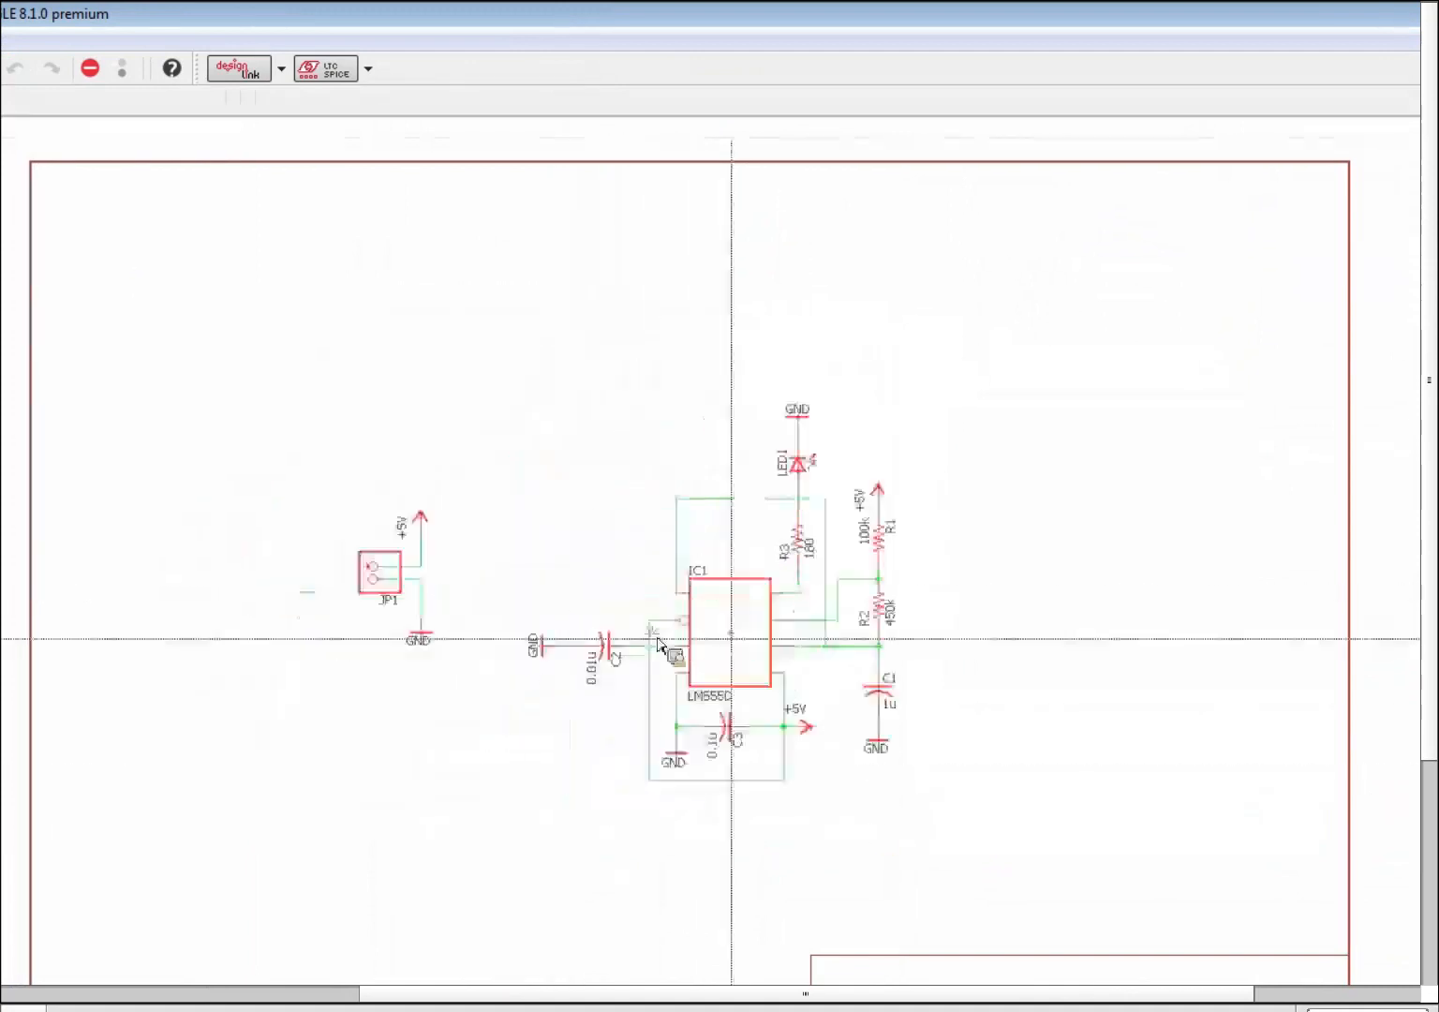
pyautogui.click(735, 618)
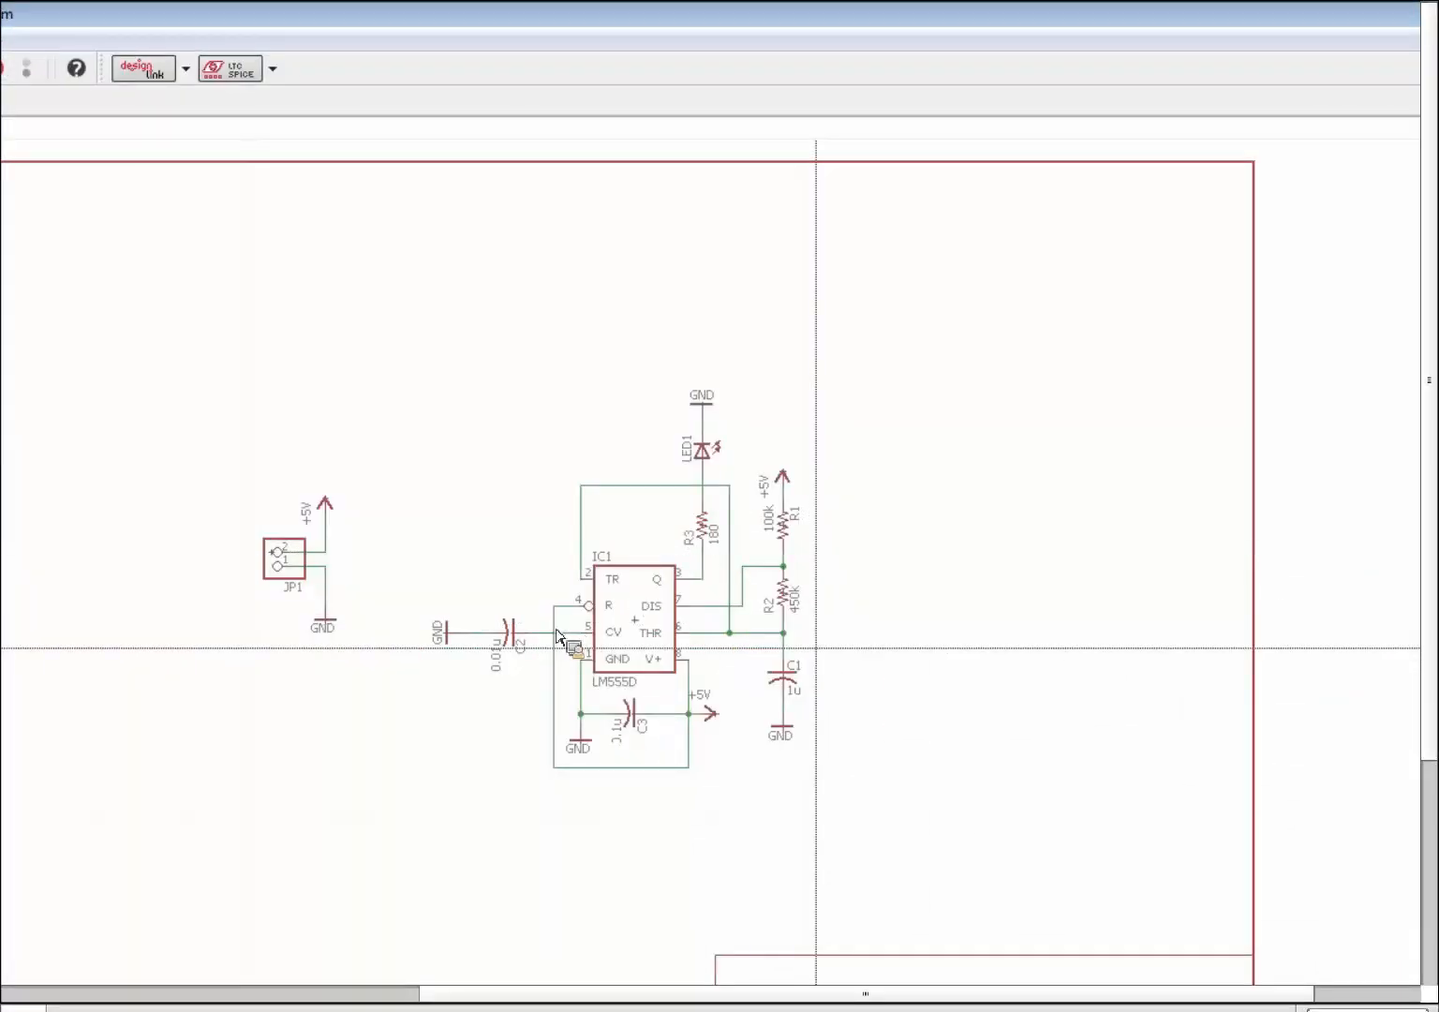
# Step: Group the whole circuit including the pin header and smash its parts so the name and value texts become separately movable
pyautogui.scroll(2, 634, 607)
pyautogui.scroll(2, 557, 551)
pyautogui.scroll(-3, 553, 558)
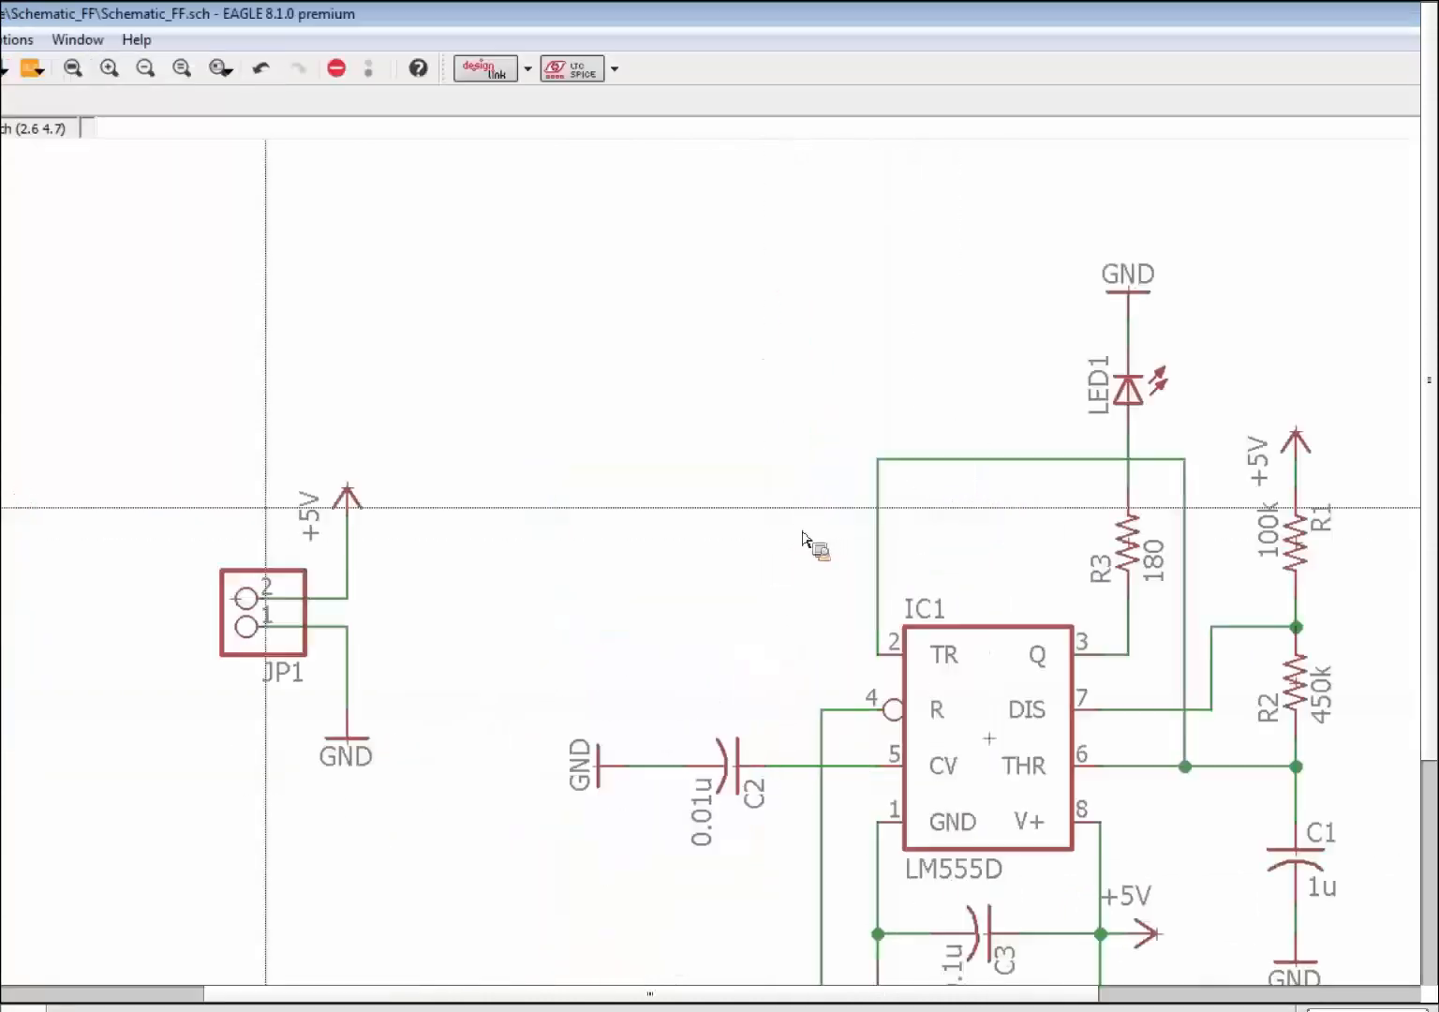
pyautogui.moveTo(173, 285); pyautogui.dragTo(1099, 823)
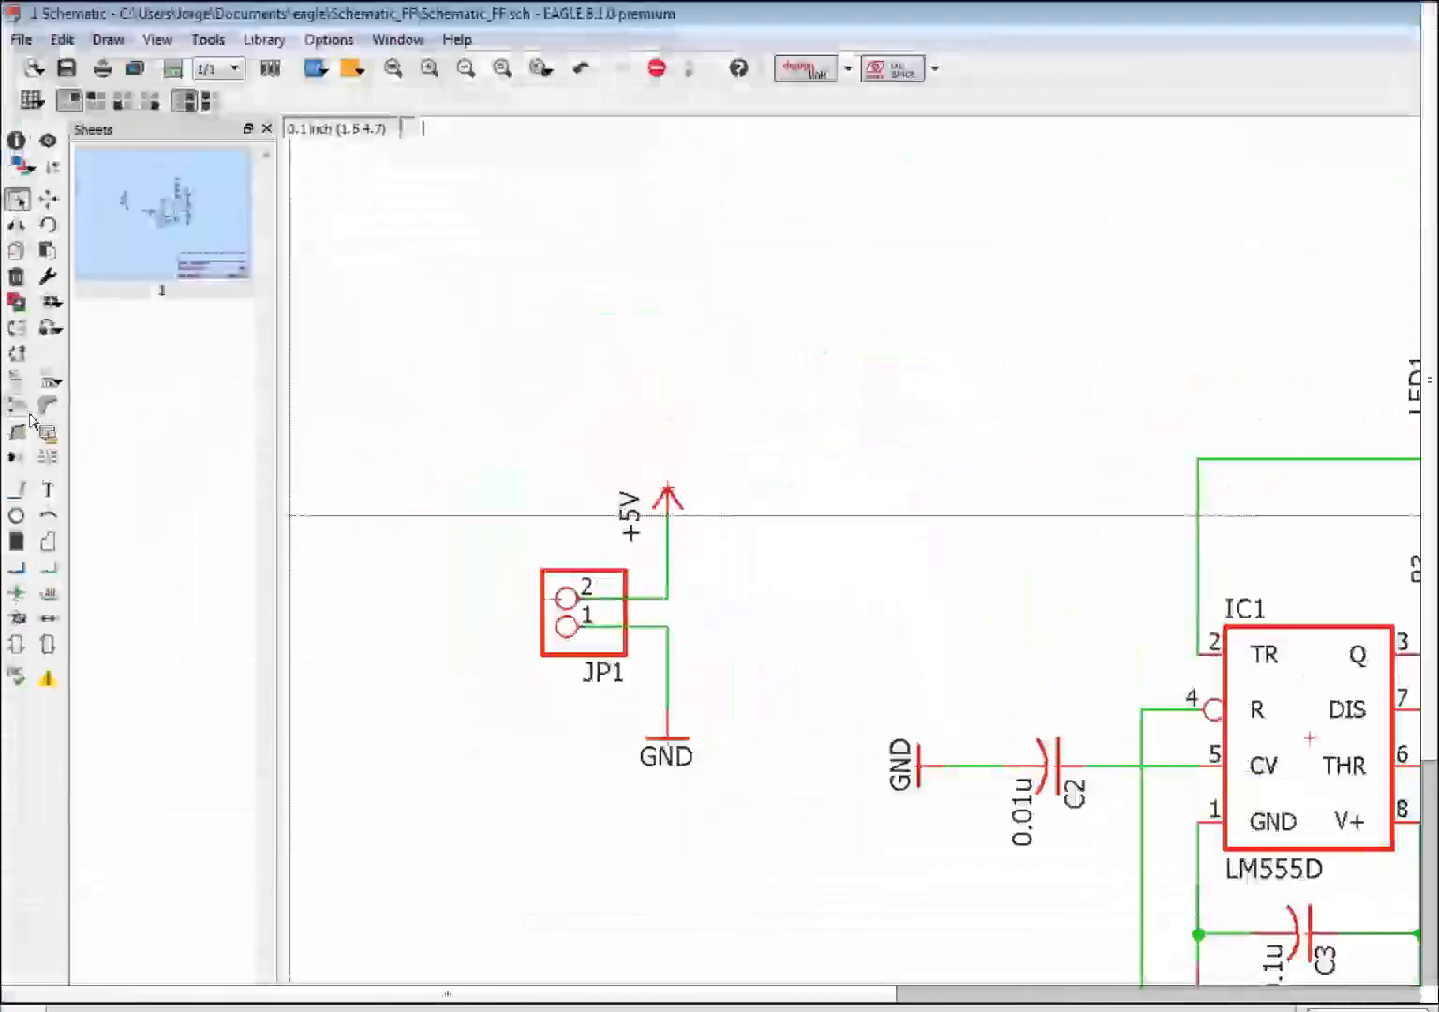
pyautogui.click(28, 412)
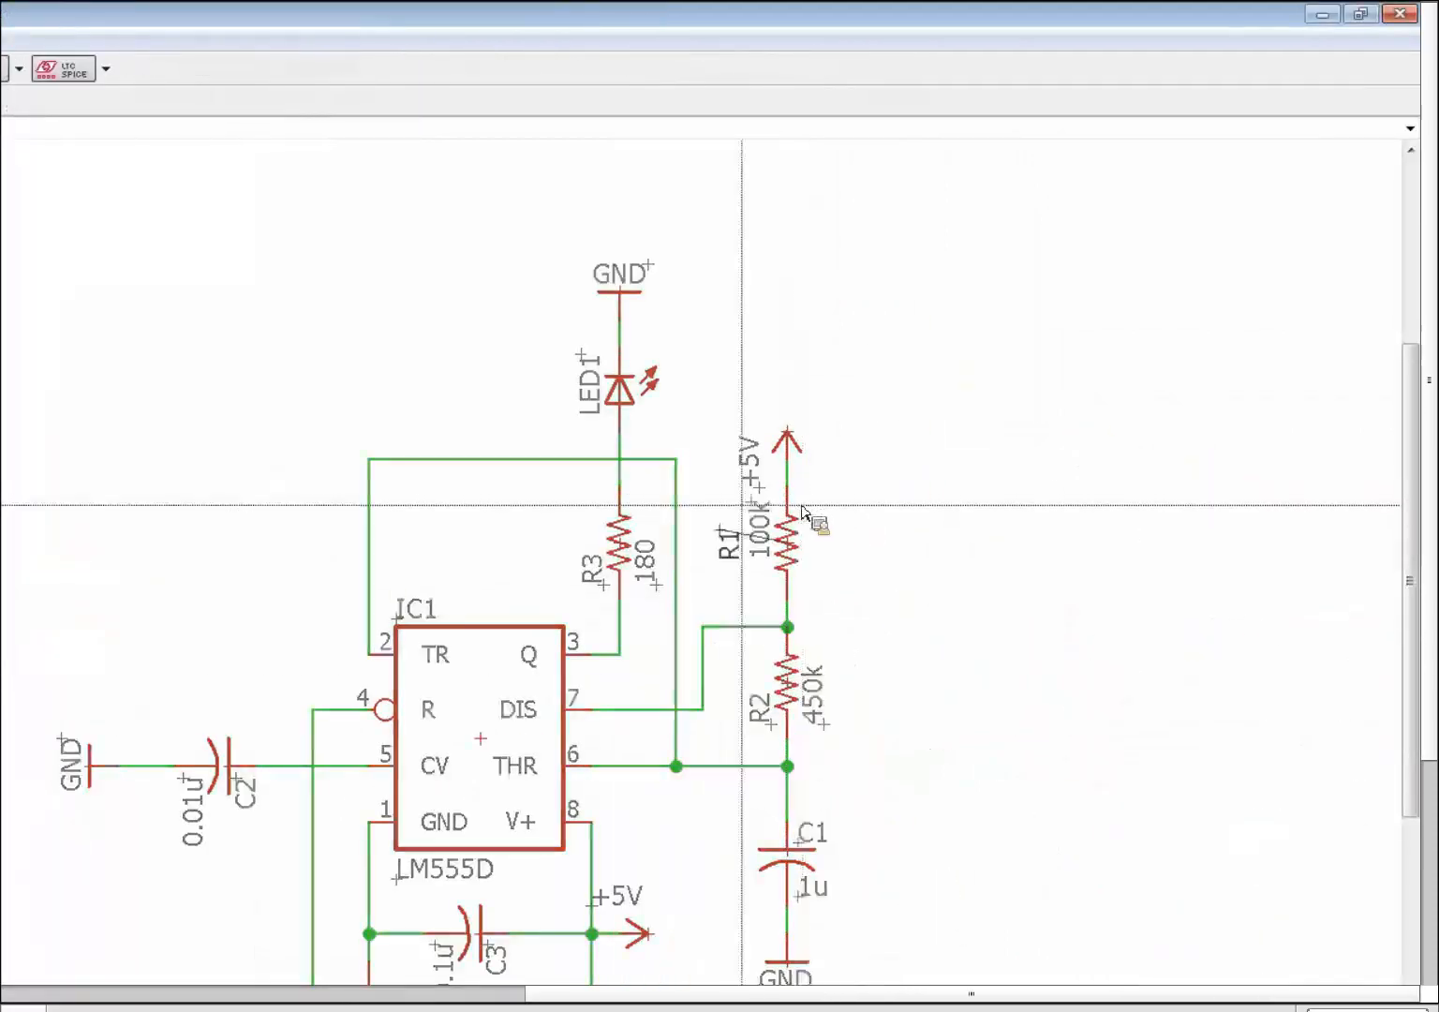
# Step: Position resistor R1's name left of its symbol and its 100k value right of the symbol
pyautogui.rightClick(748, 505)
pyautogui.click(751, 506)
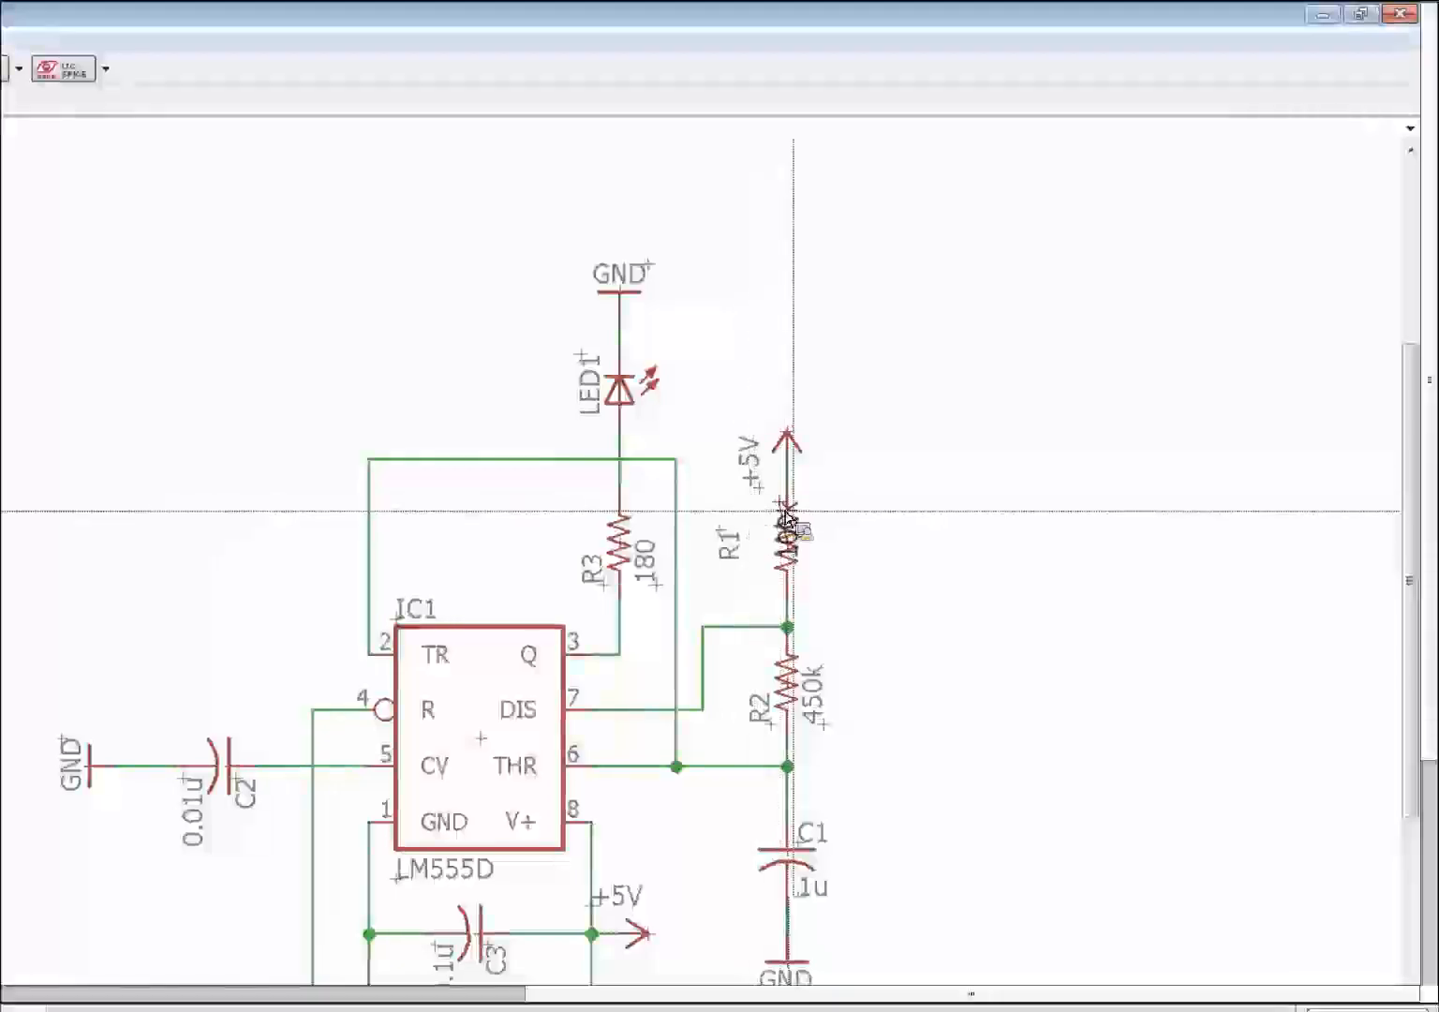
pyautogui.click(819, 517)
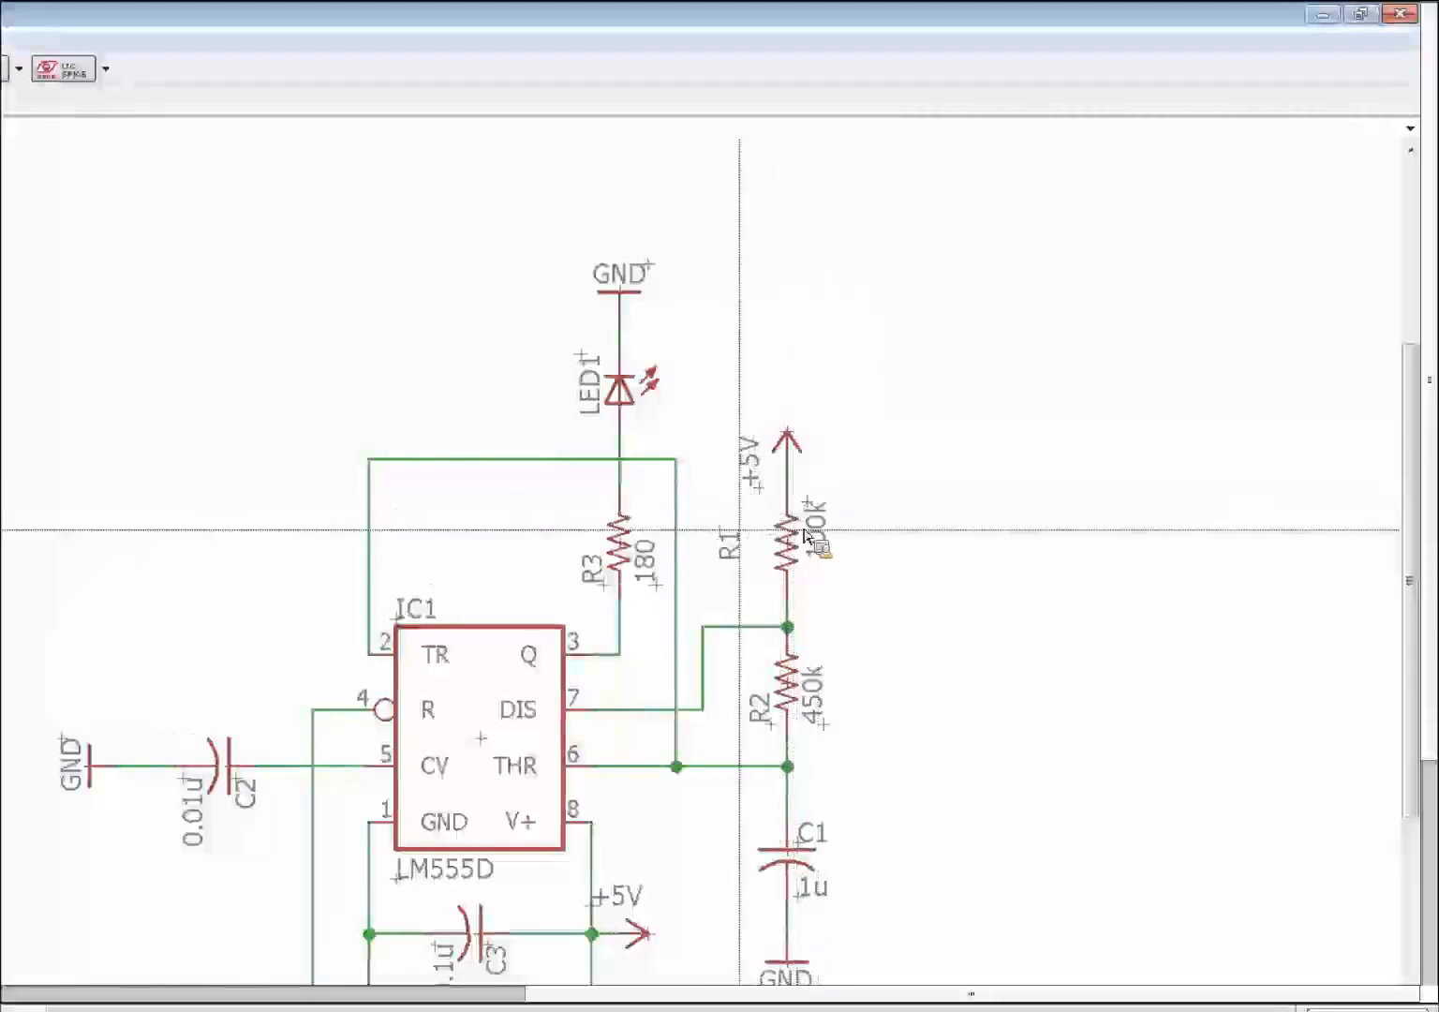
pyautogui.click(754, 533)
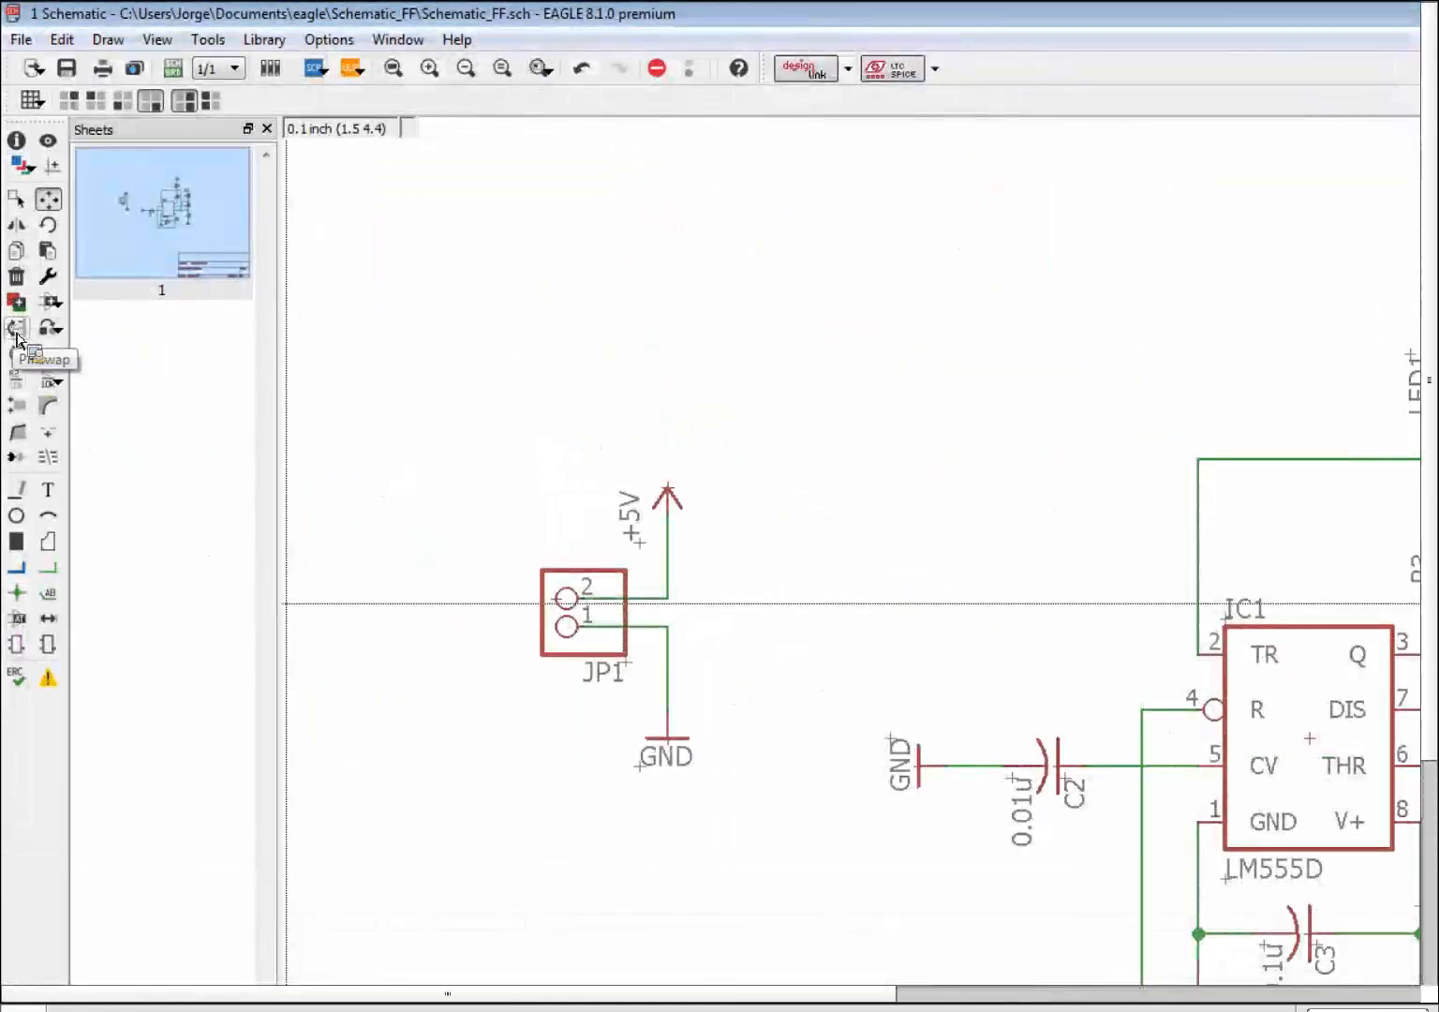
# Step: Use Pinswap to exchange the upper and lower pins of resistor R2
pyautogui.click(16, 330)
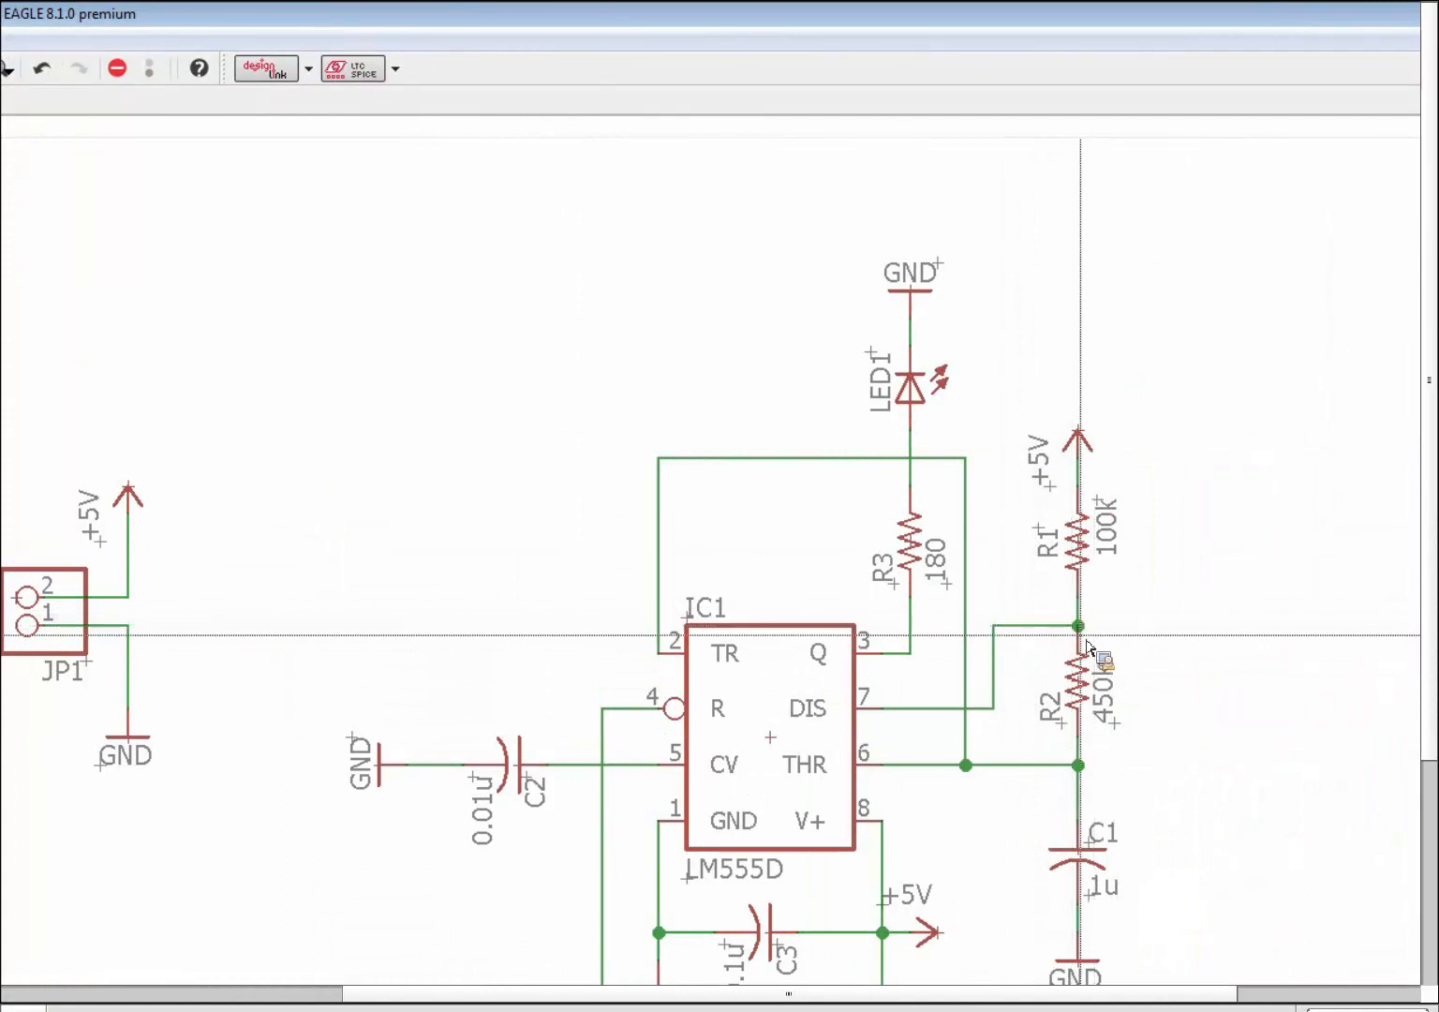
pyautogui.scroll(6, 1083, 643)
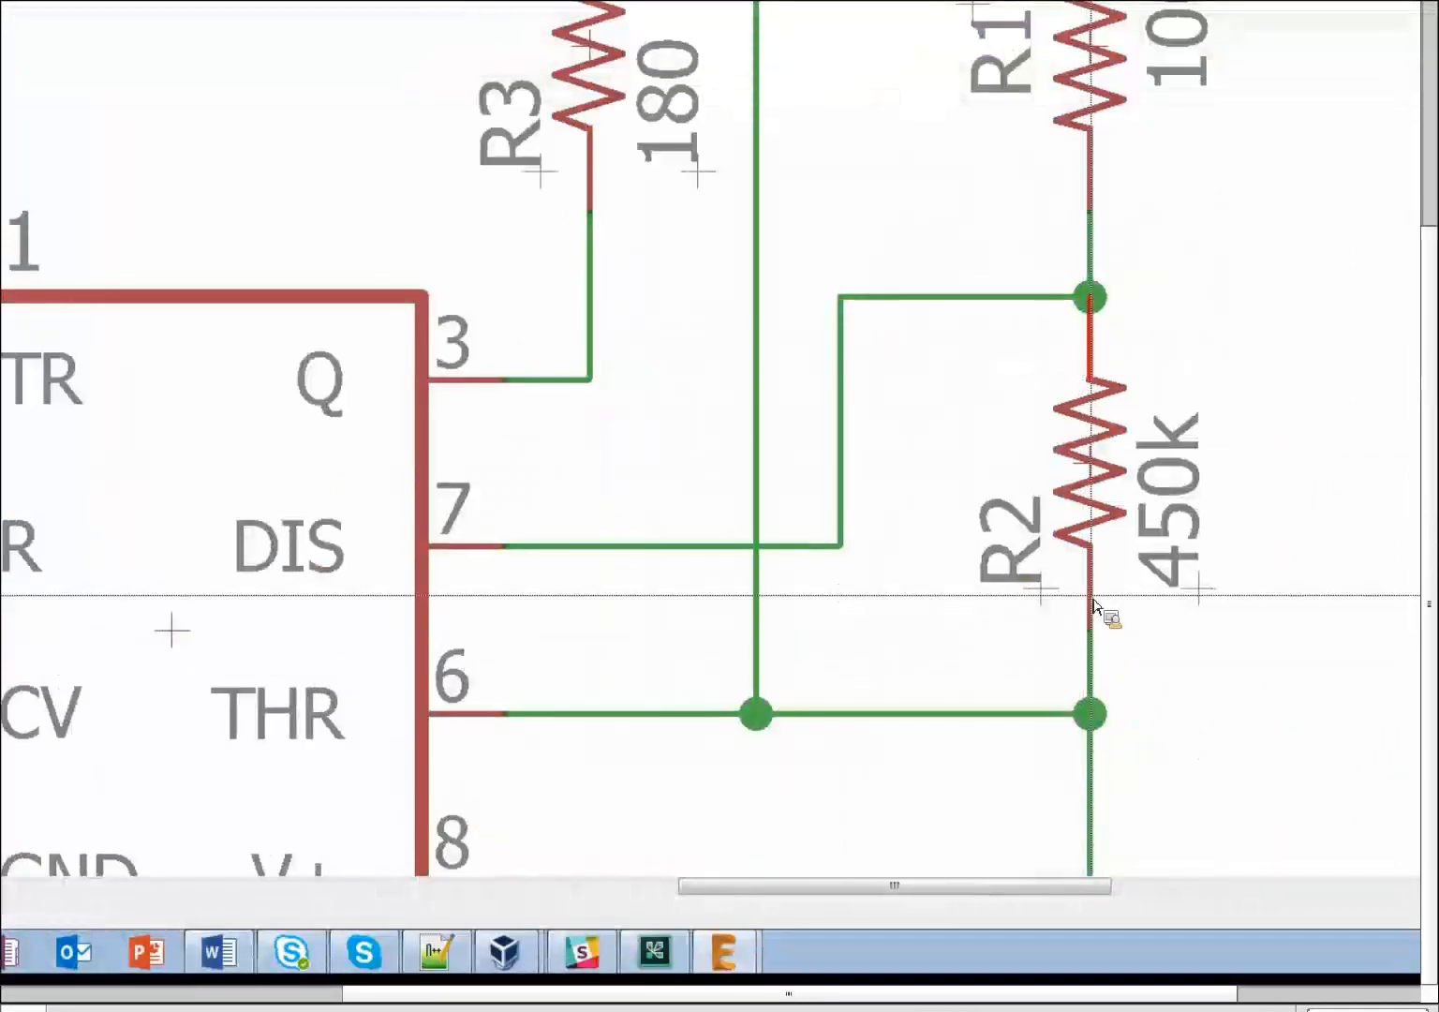
pyautogui.click(1094, 890)
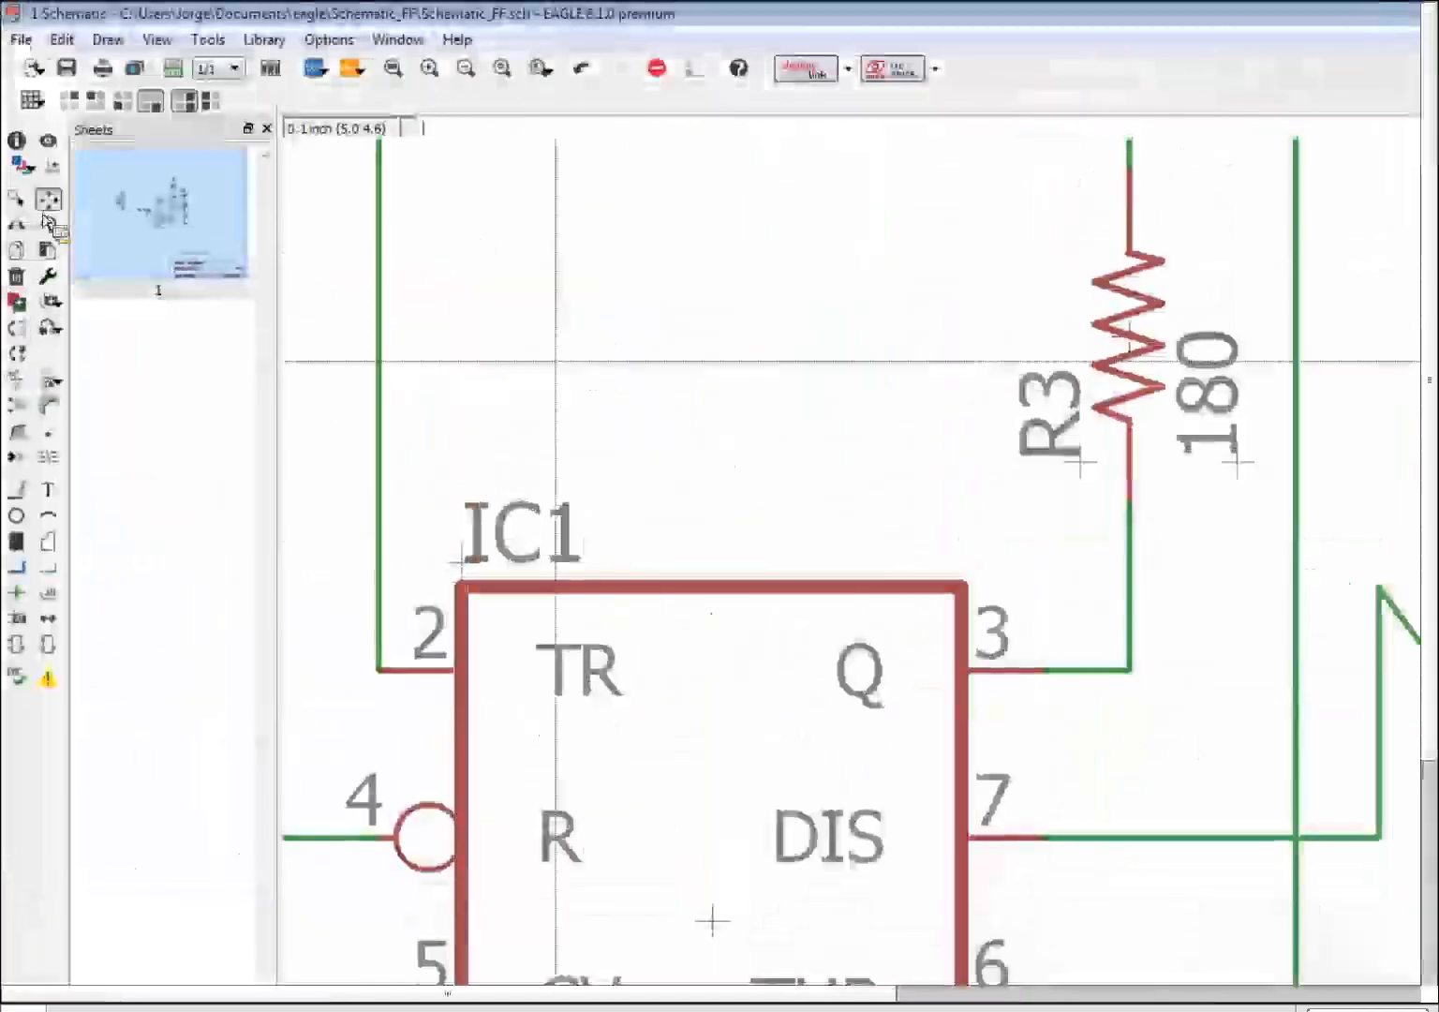
# Step: Rotate resistor R2 by 180° and place it back in line between R1 and C1
pyautogui.click(1068, 763)
pyautogui.rightClick(1305, 779)
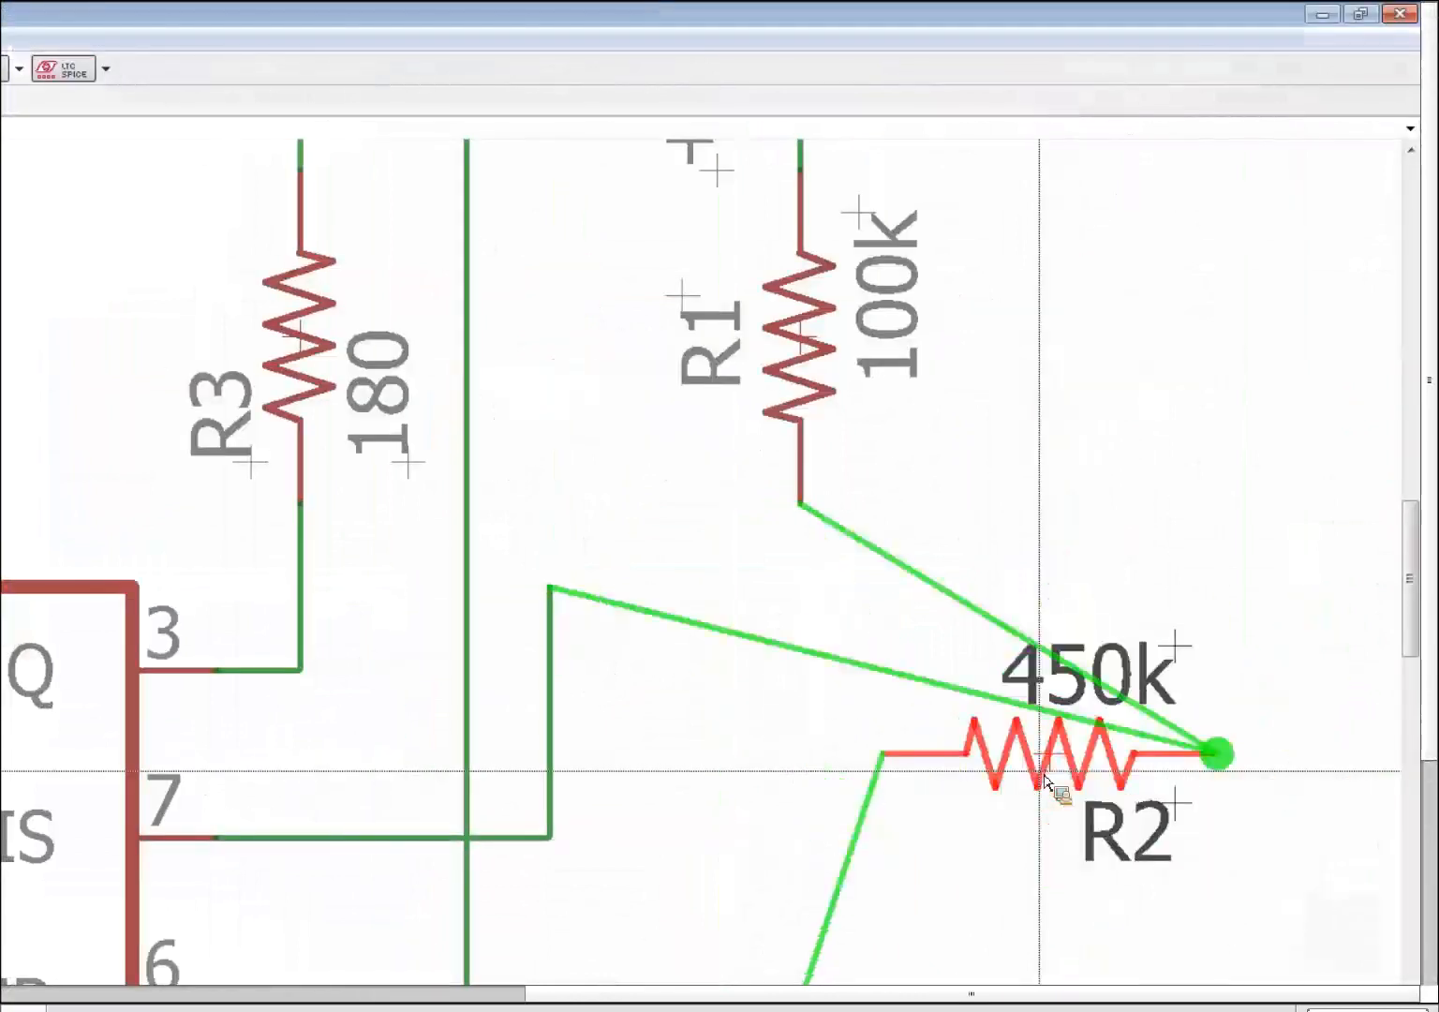
pyautogui.rightClick(1049, 780)
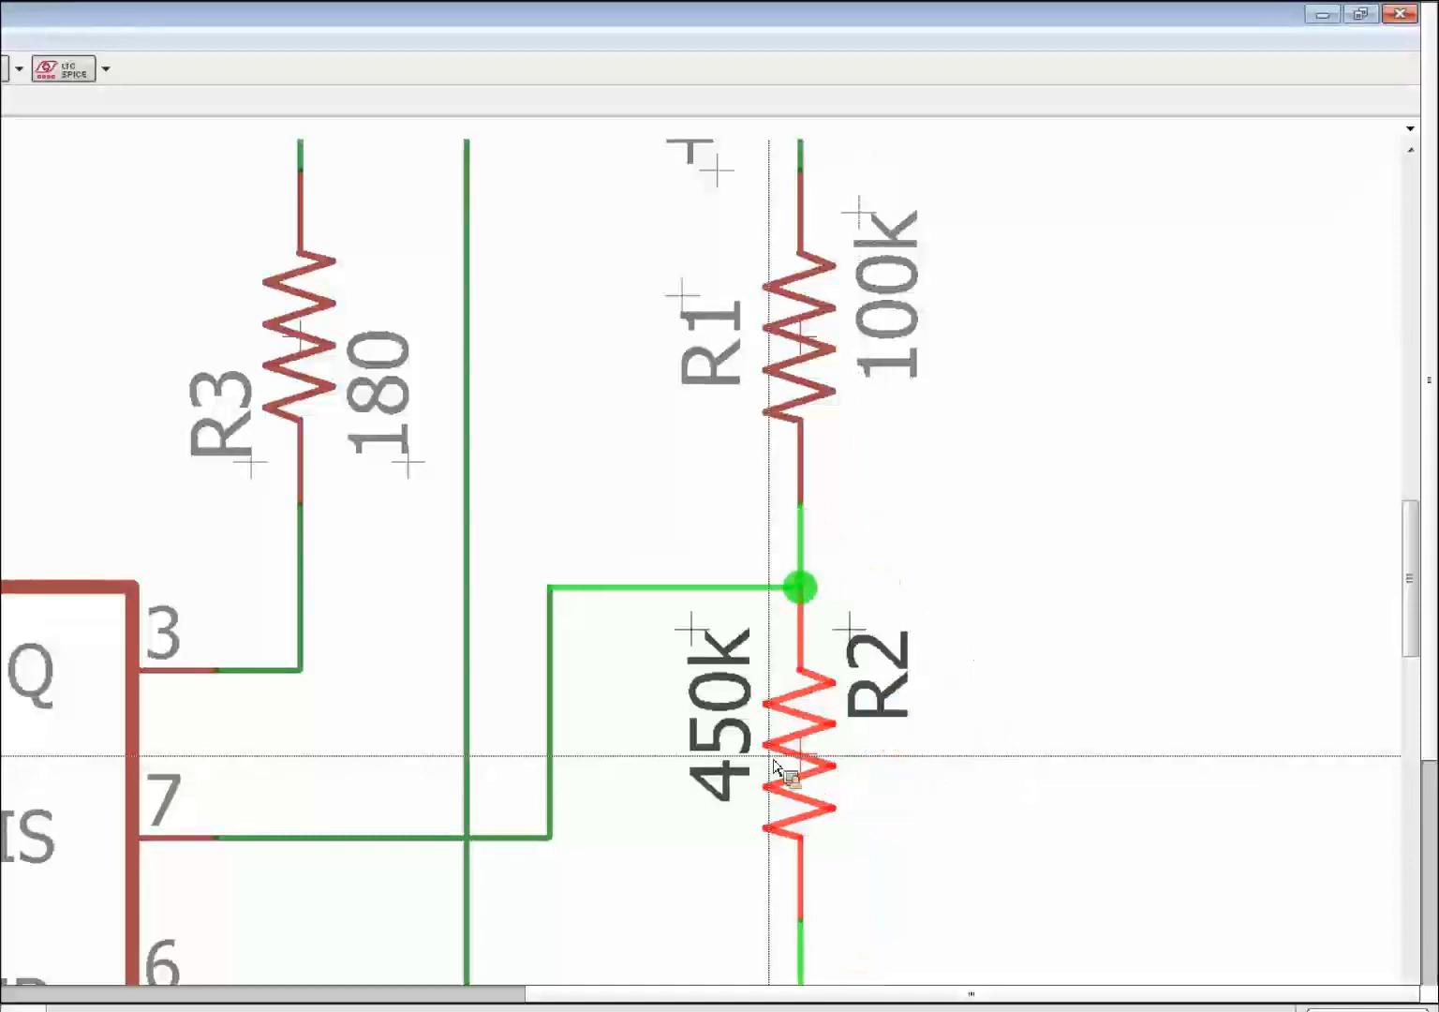
pyautogui.click(774, 763)
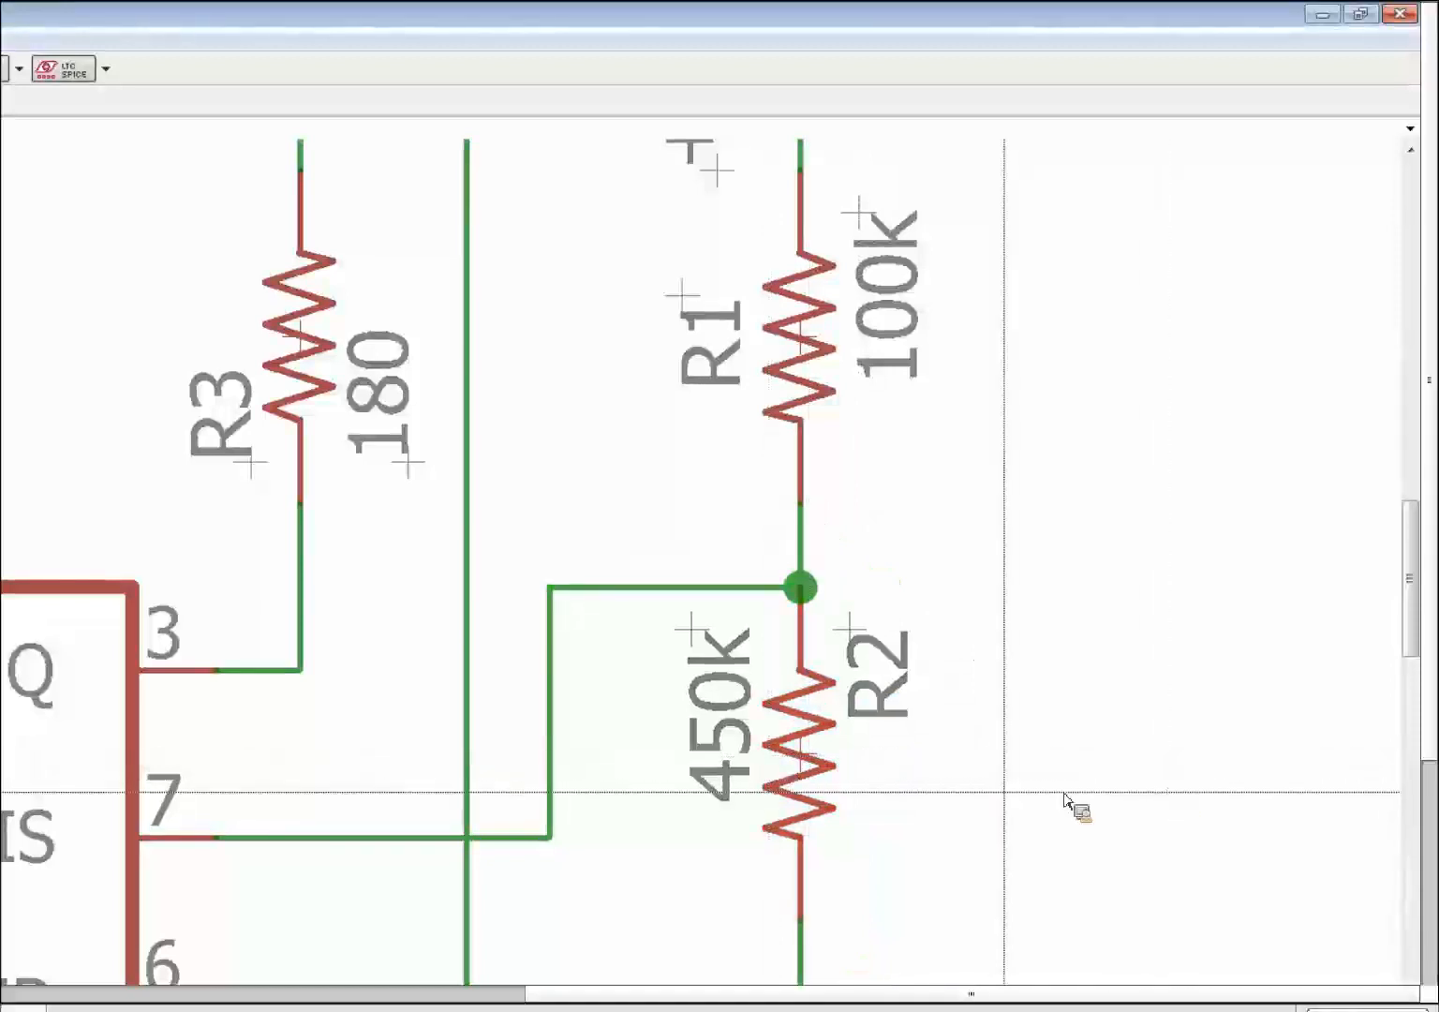
pyautogui.scroll(2, 996, 771)
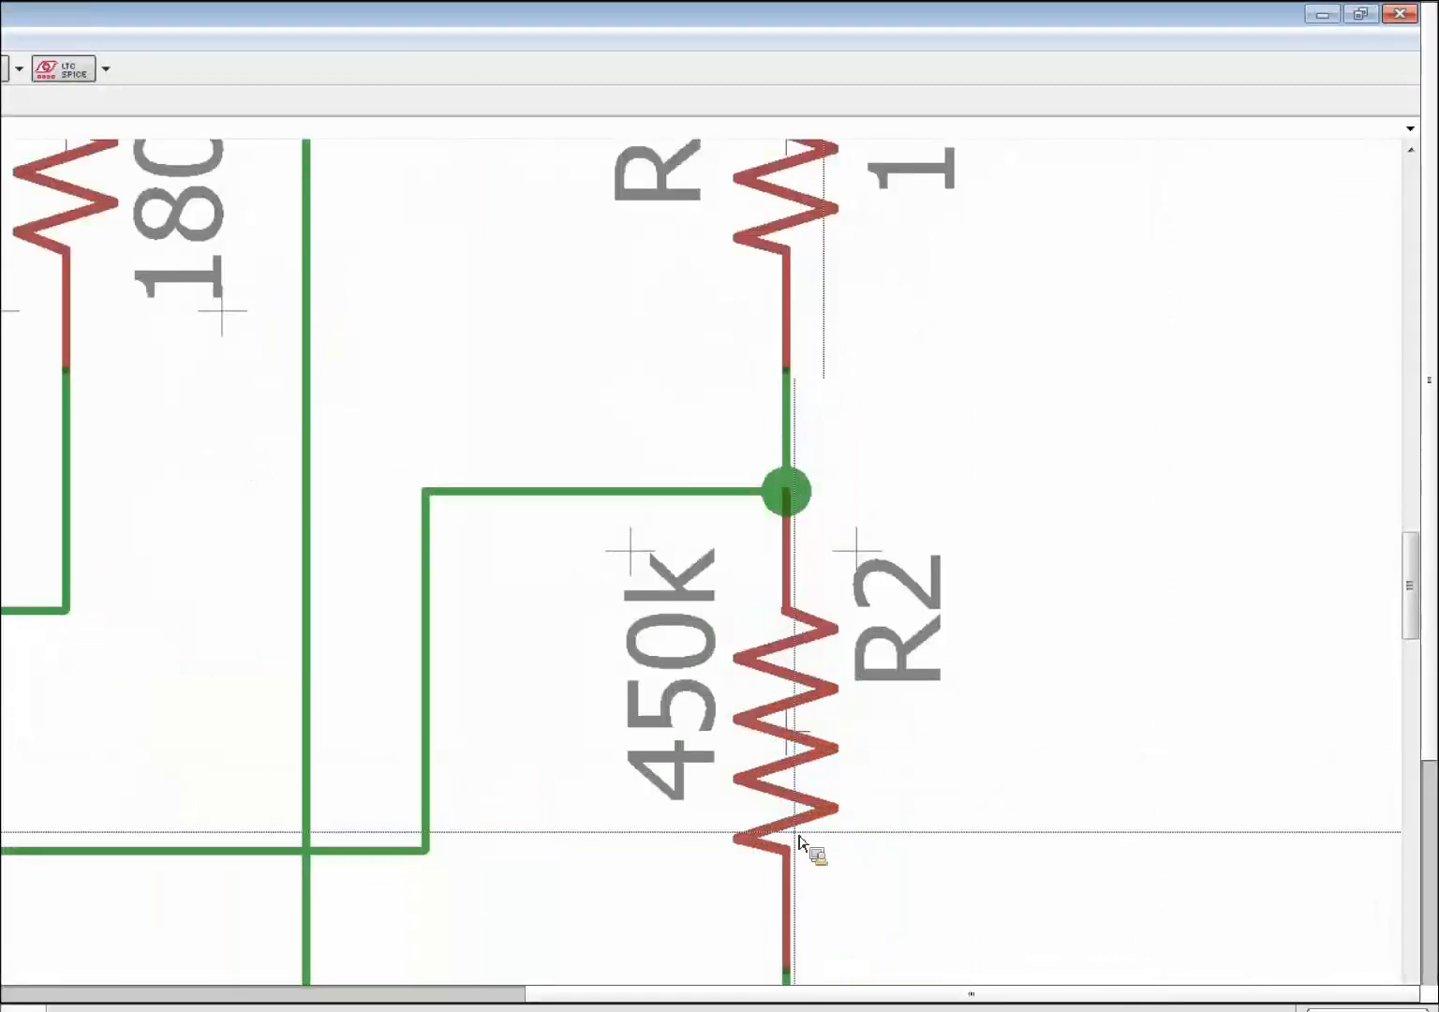
pyautogui.scroll(-2, 912, 836)
pyautogui.scroll(-4, 701, 785)
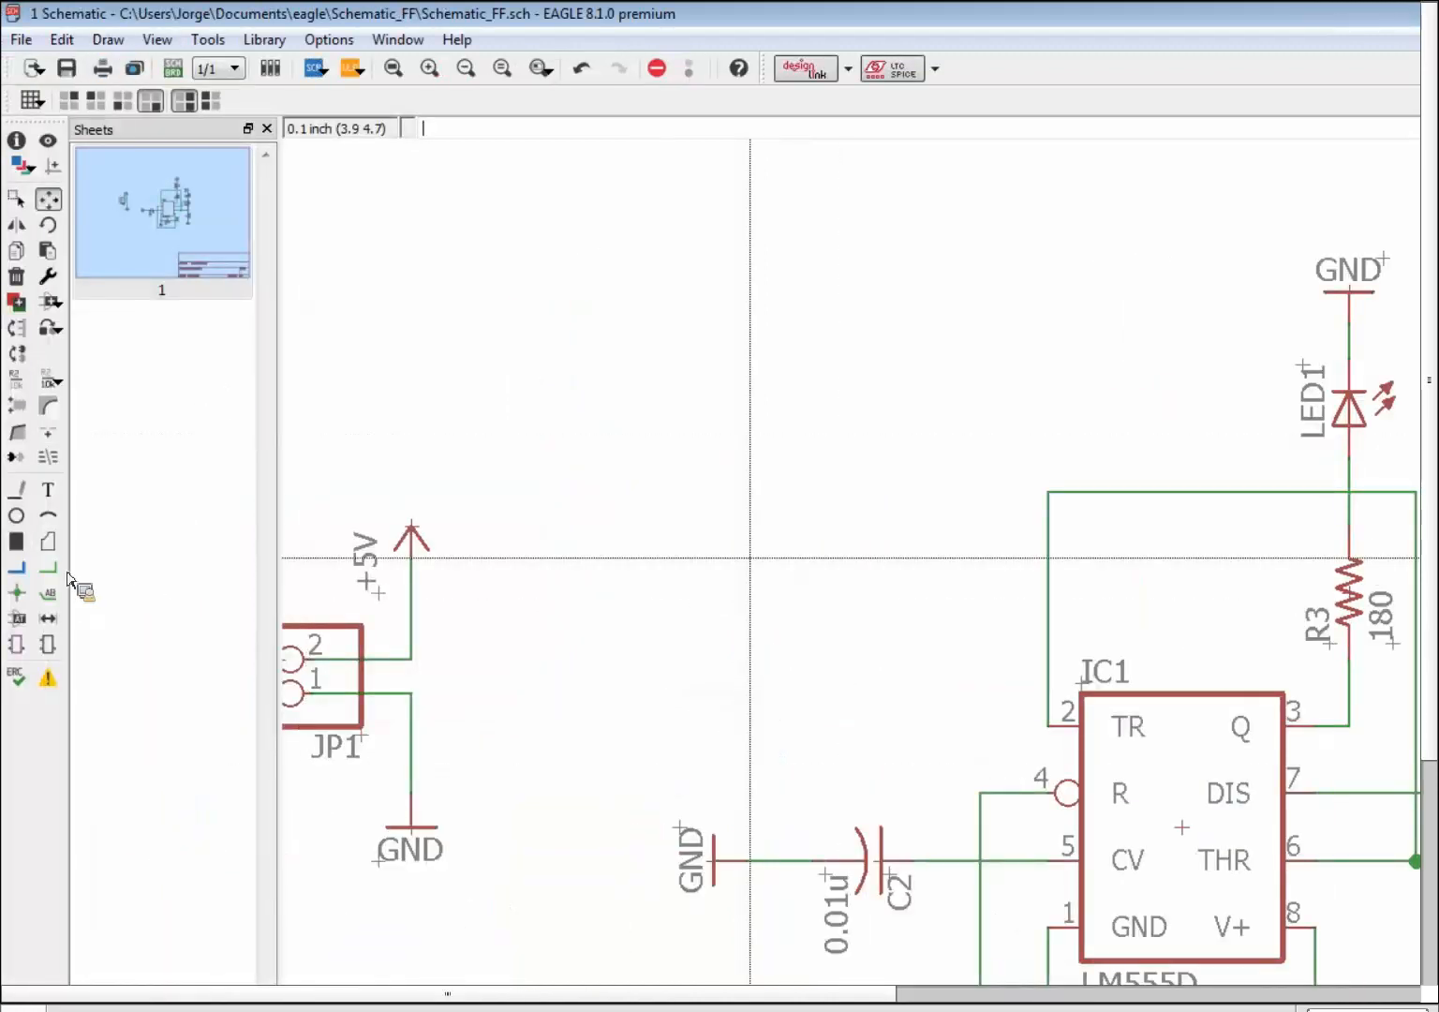
pyautogui.scroll(-3, 771, 572)
pyautogui.scroll(-2, 781, 569)
pyautogui.scroll(3, 637, 548)
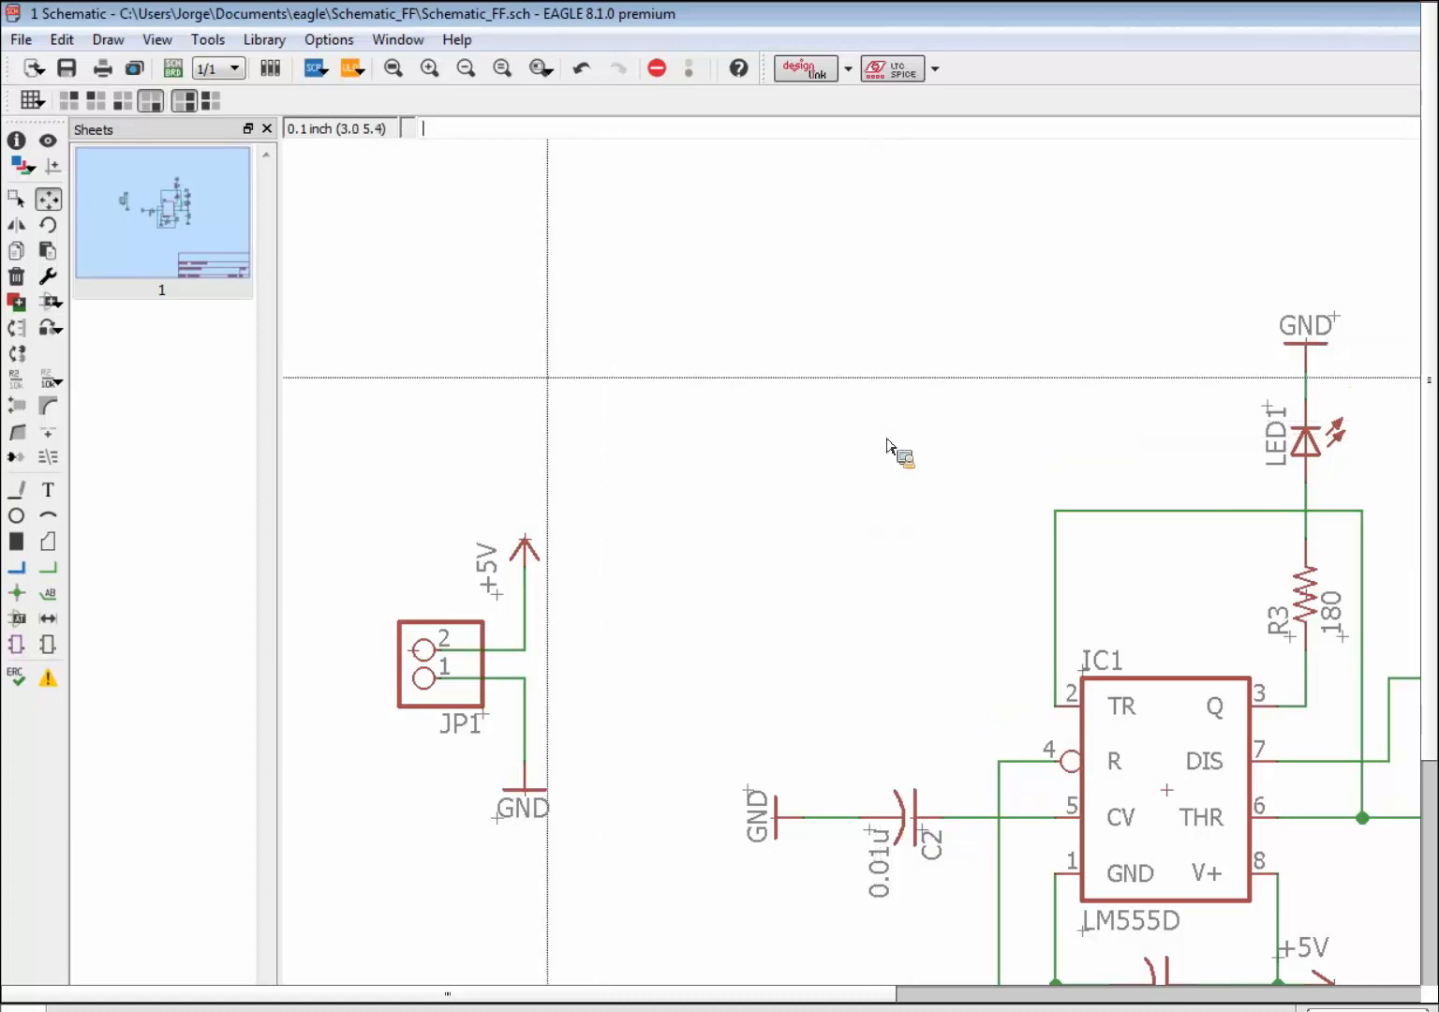
# Step: Add two new empty sheets, 2 and 3, to the schematic and return to sheet 1
pyautogui.click(187, 353)
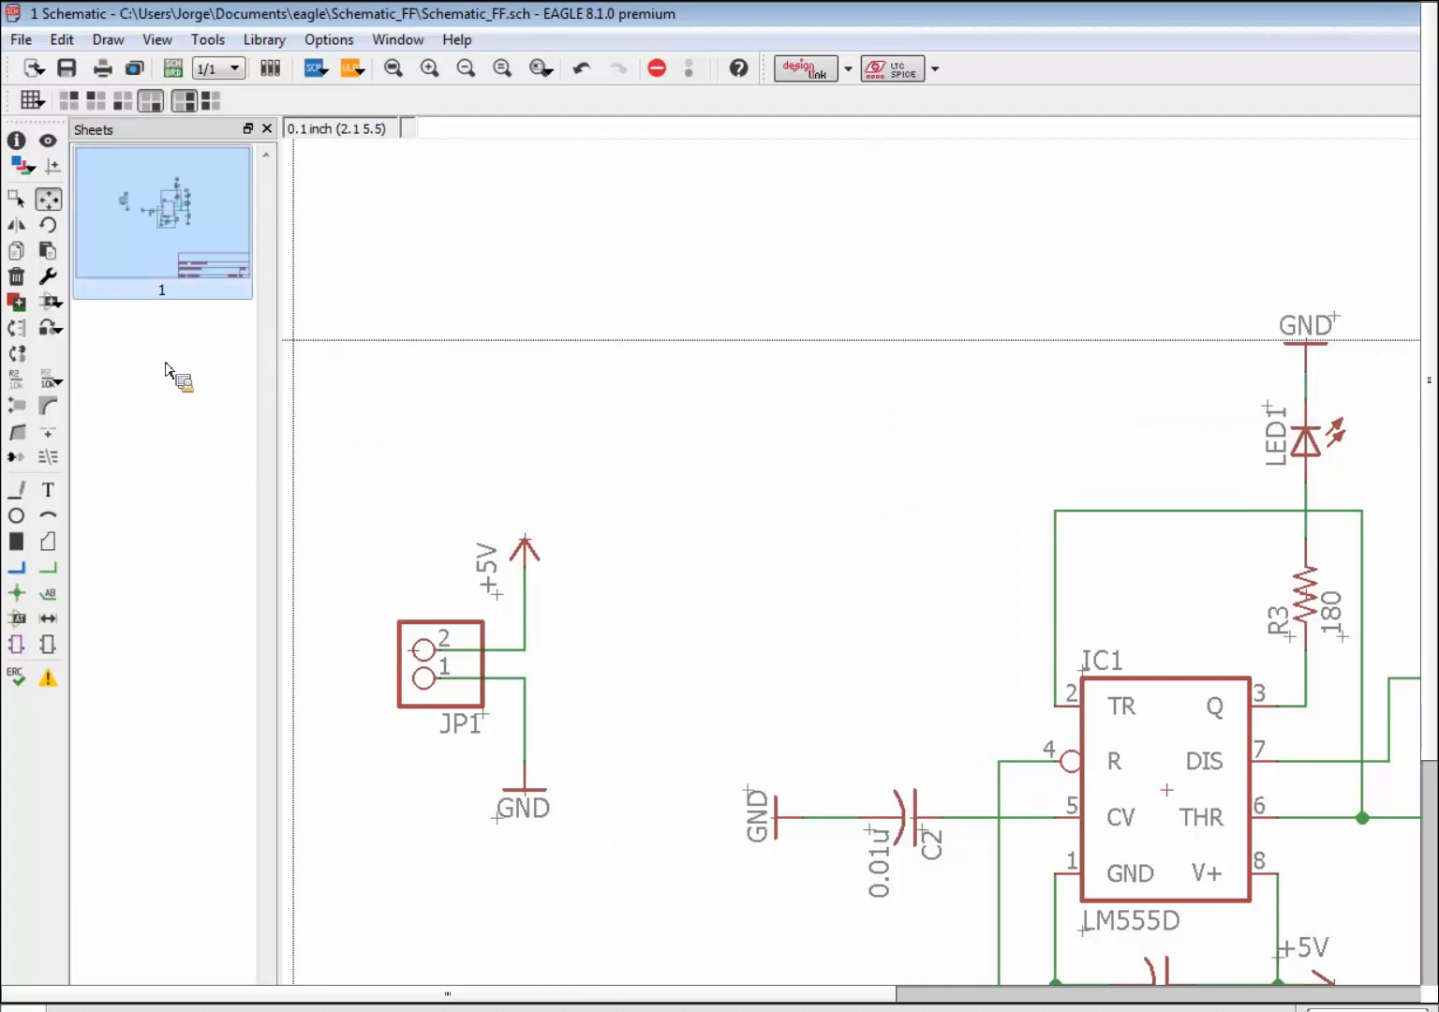
pyautogui.rightClick(170, 381)
pyautogui.click(223, 394)
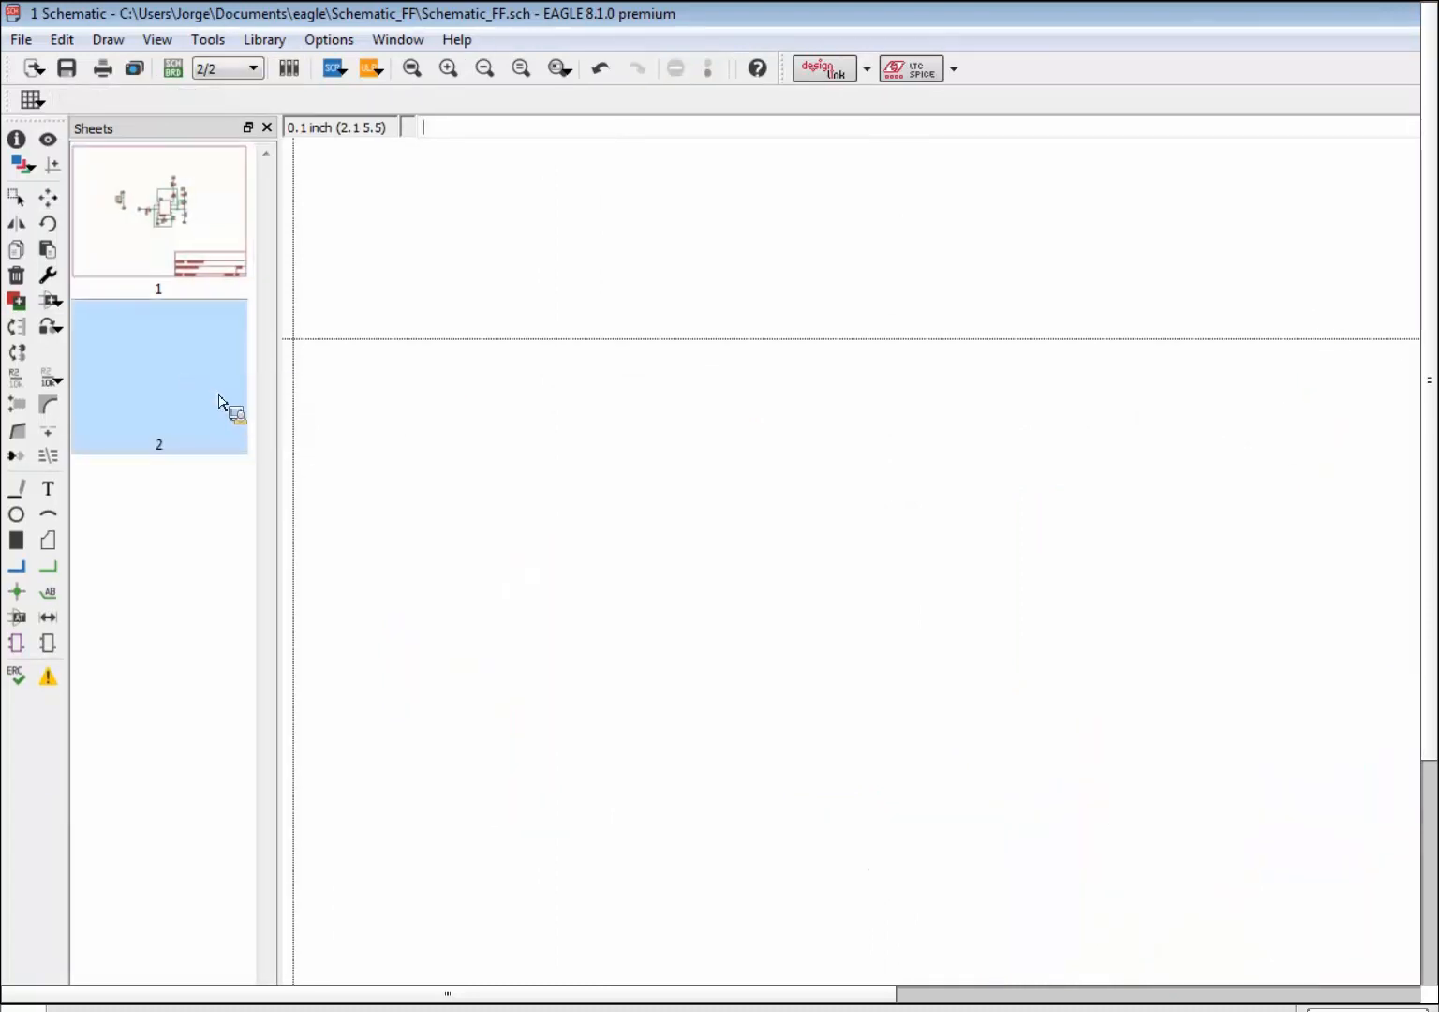
pyautogui.rightClick(179, 514)
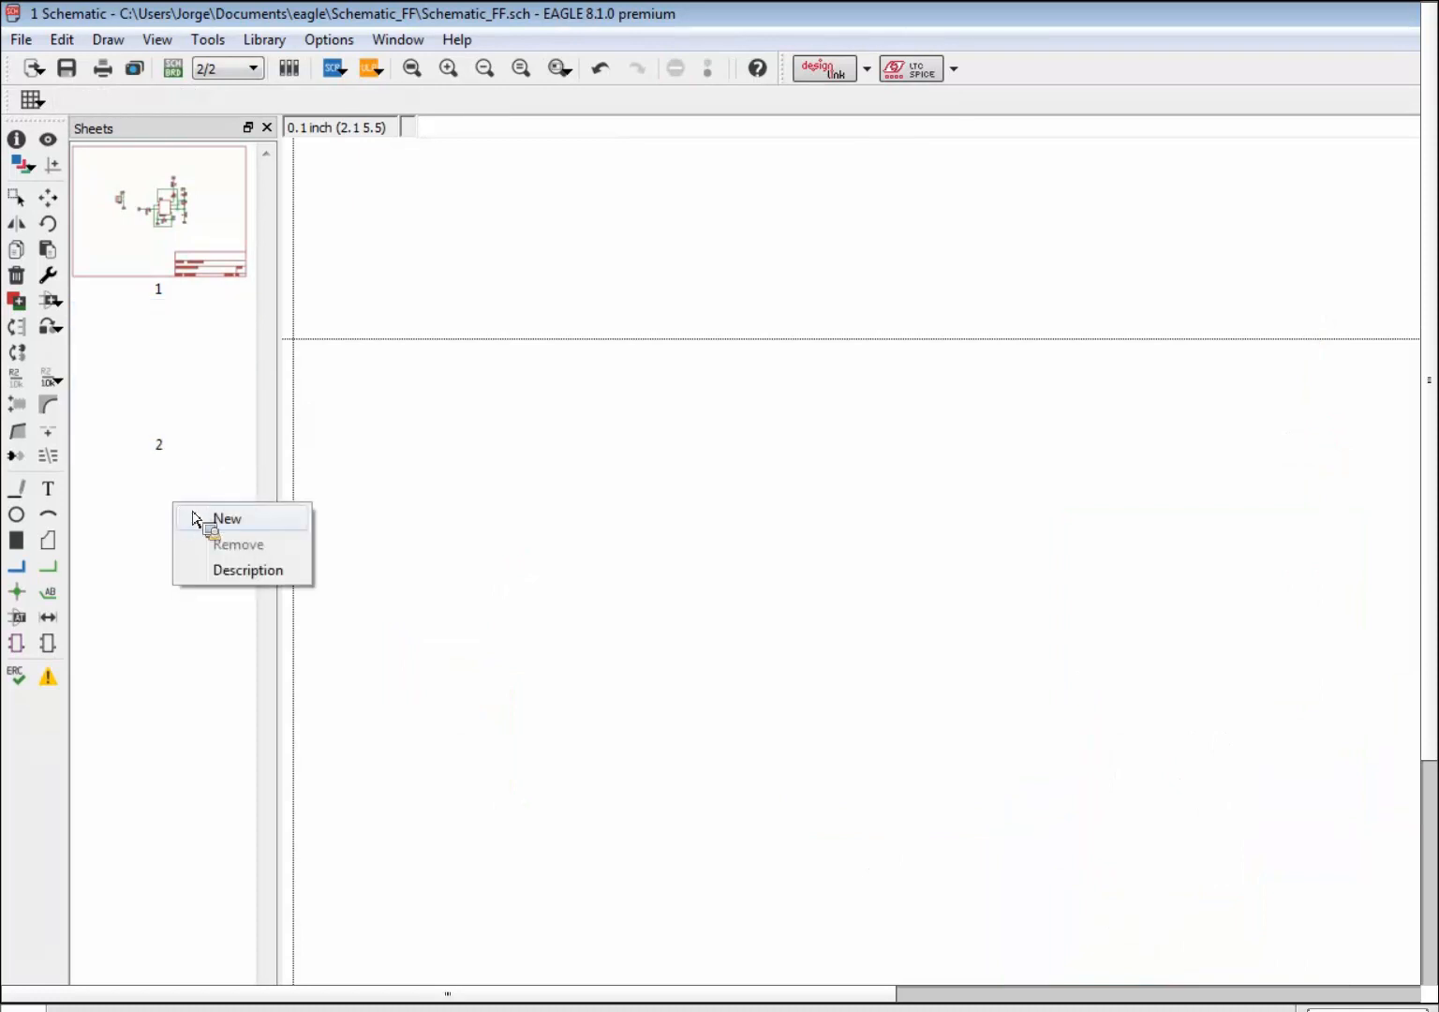
pyautogui.click(195, 518)
pyautogui.click(187, 216)
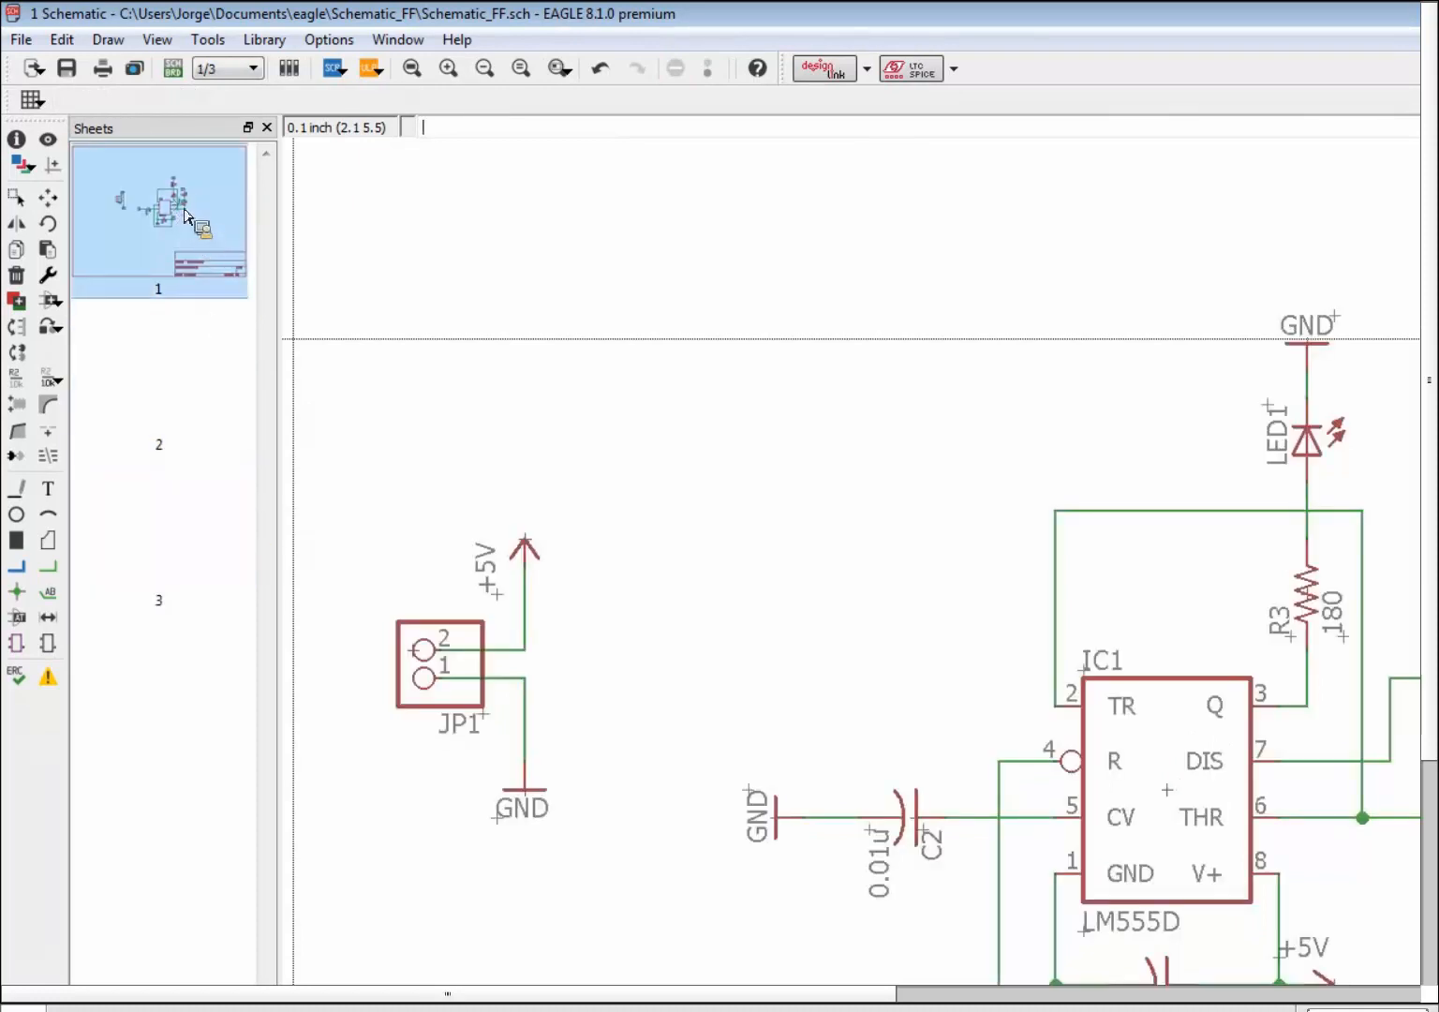
pyautogui.moveTo(178, 319); pyautogui.dragTo(181, 393)
pyautogui.click(181, 394)
pyautogui.click(183, 279)
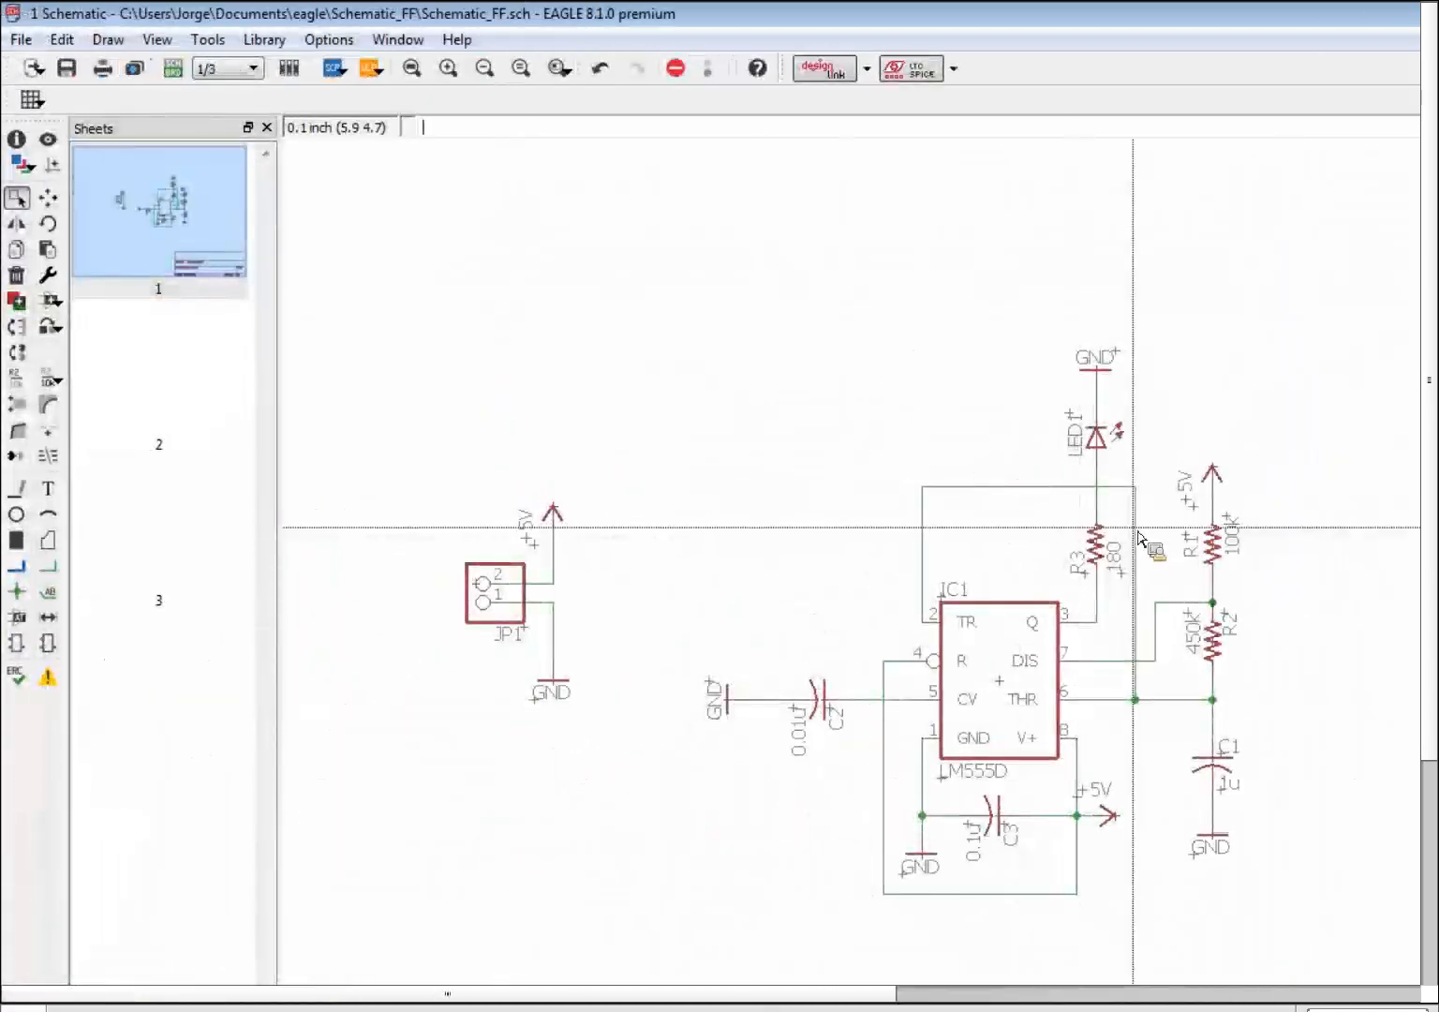
# Step: Group the whole circuit on sheet 1 without the drawing frame and carry it over to sheet 2
pyautogui.scroll(-2, 825, 619)
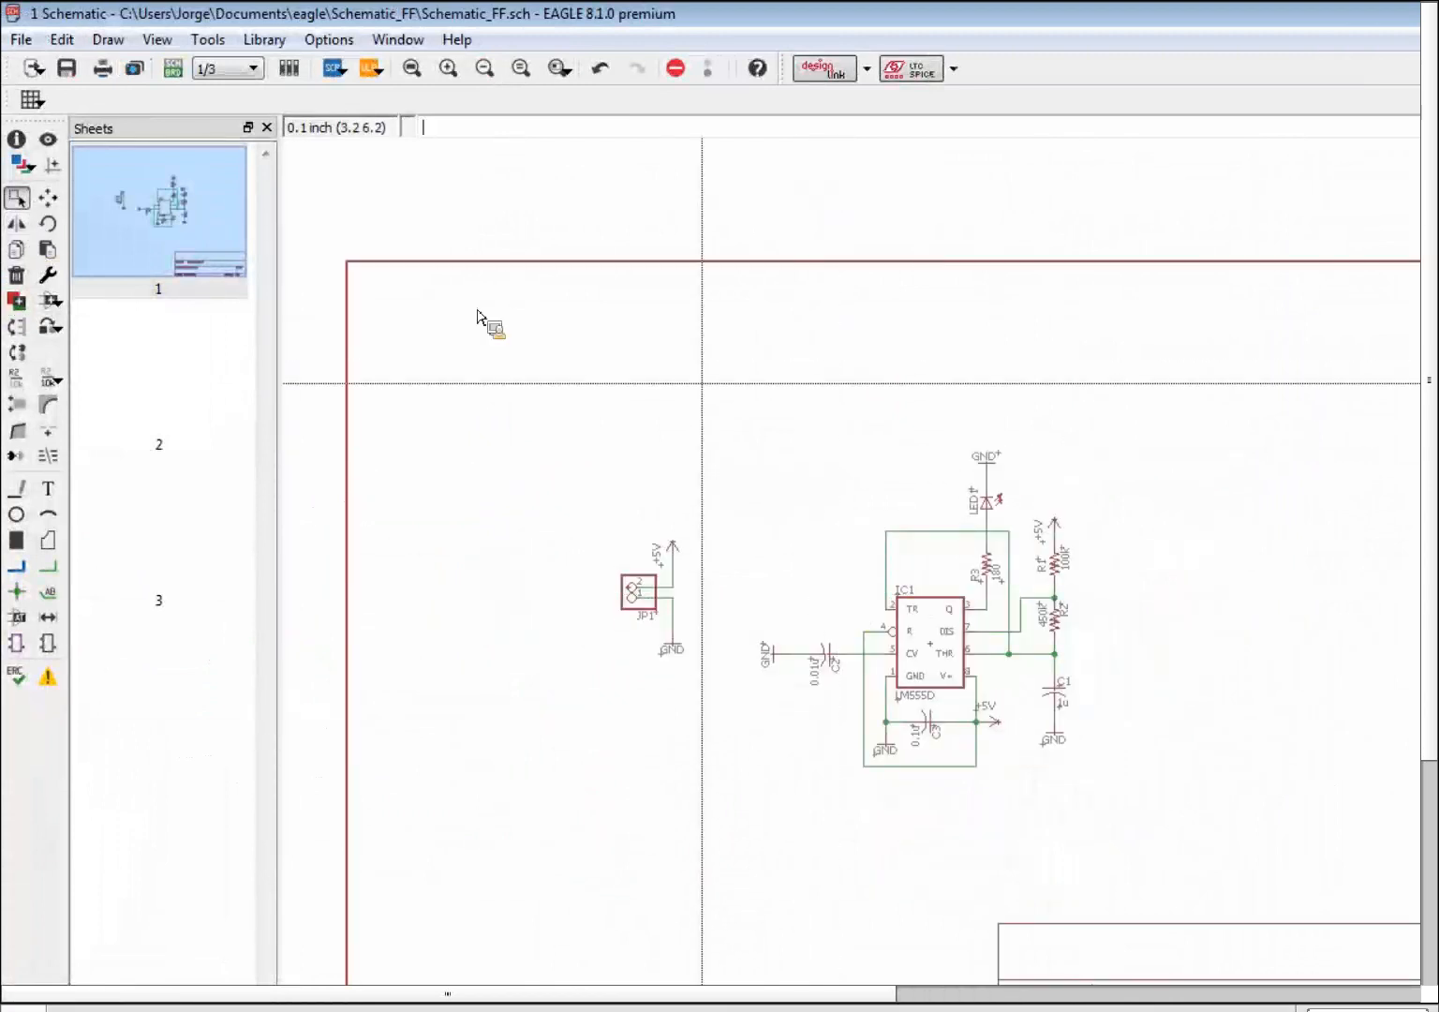
pyautogui.moveTo(582, 408); pyautogui.dragTo(1207, 925)
pyautogui.moveTo(1206, 697); pyautogui.dragTo(1207, 698)
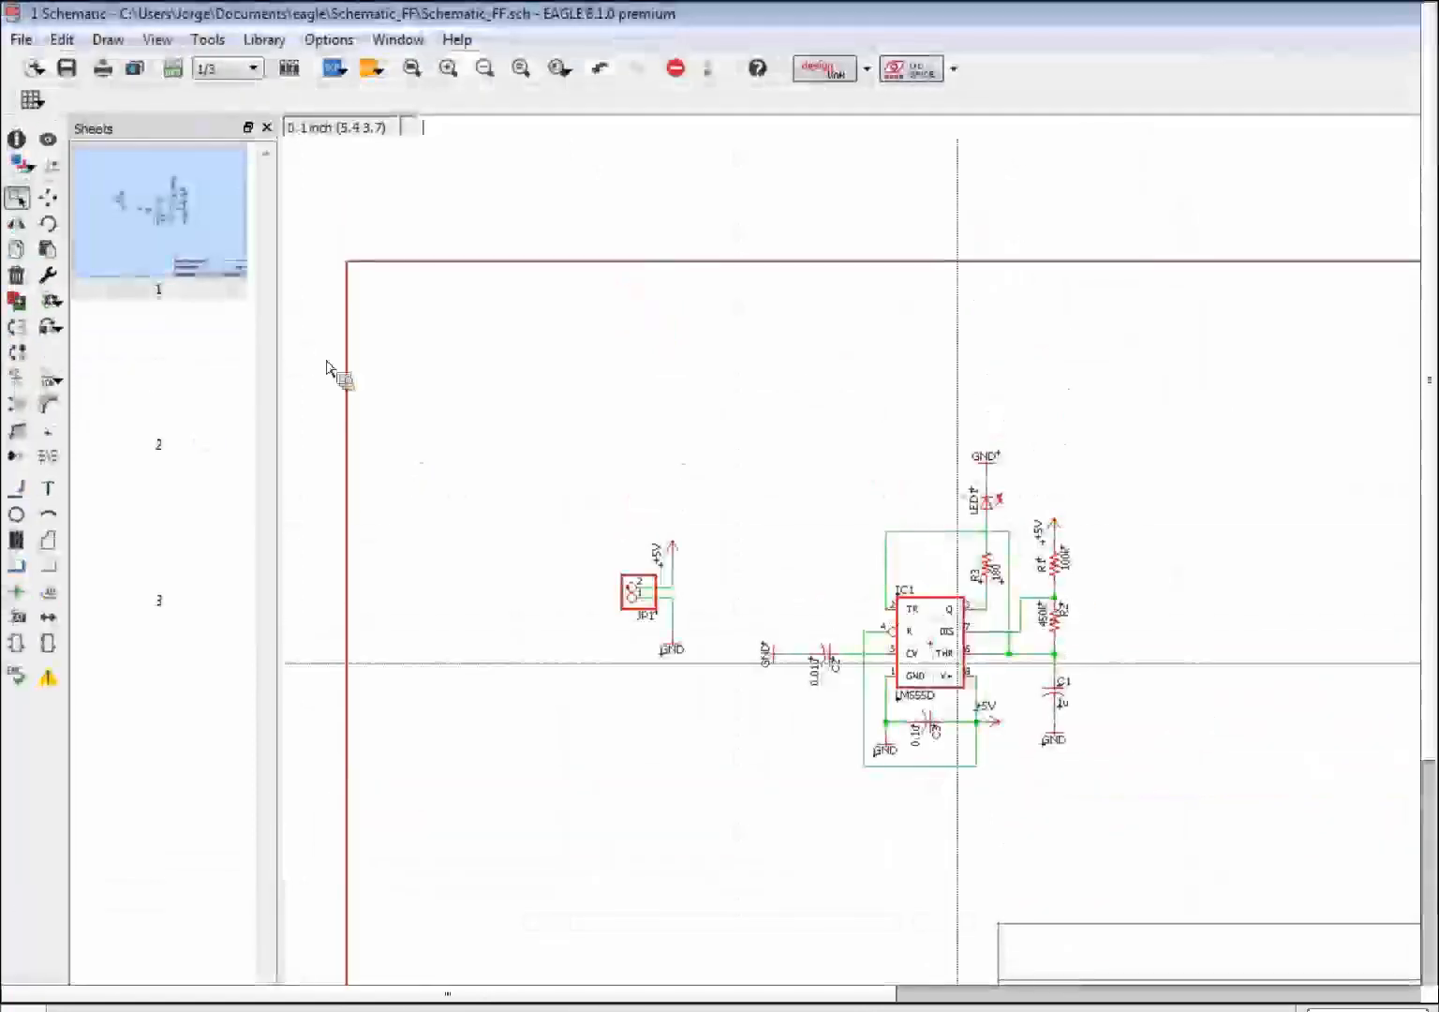
pyautogui.moveTo(941, 658); pyautogui.dragTo(331, 496)
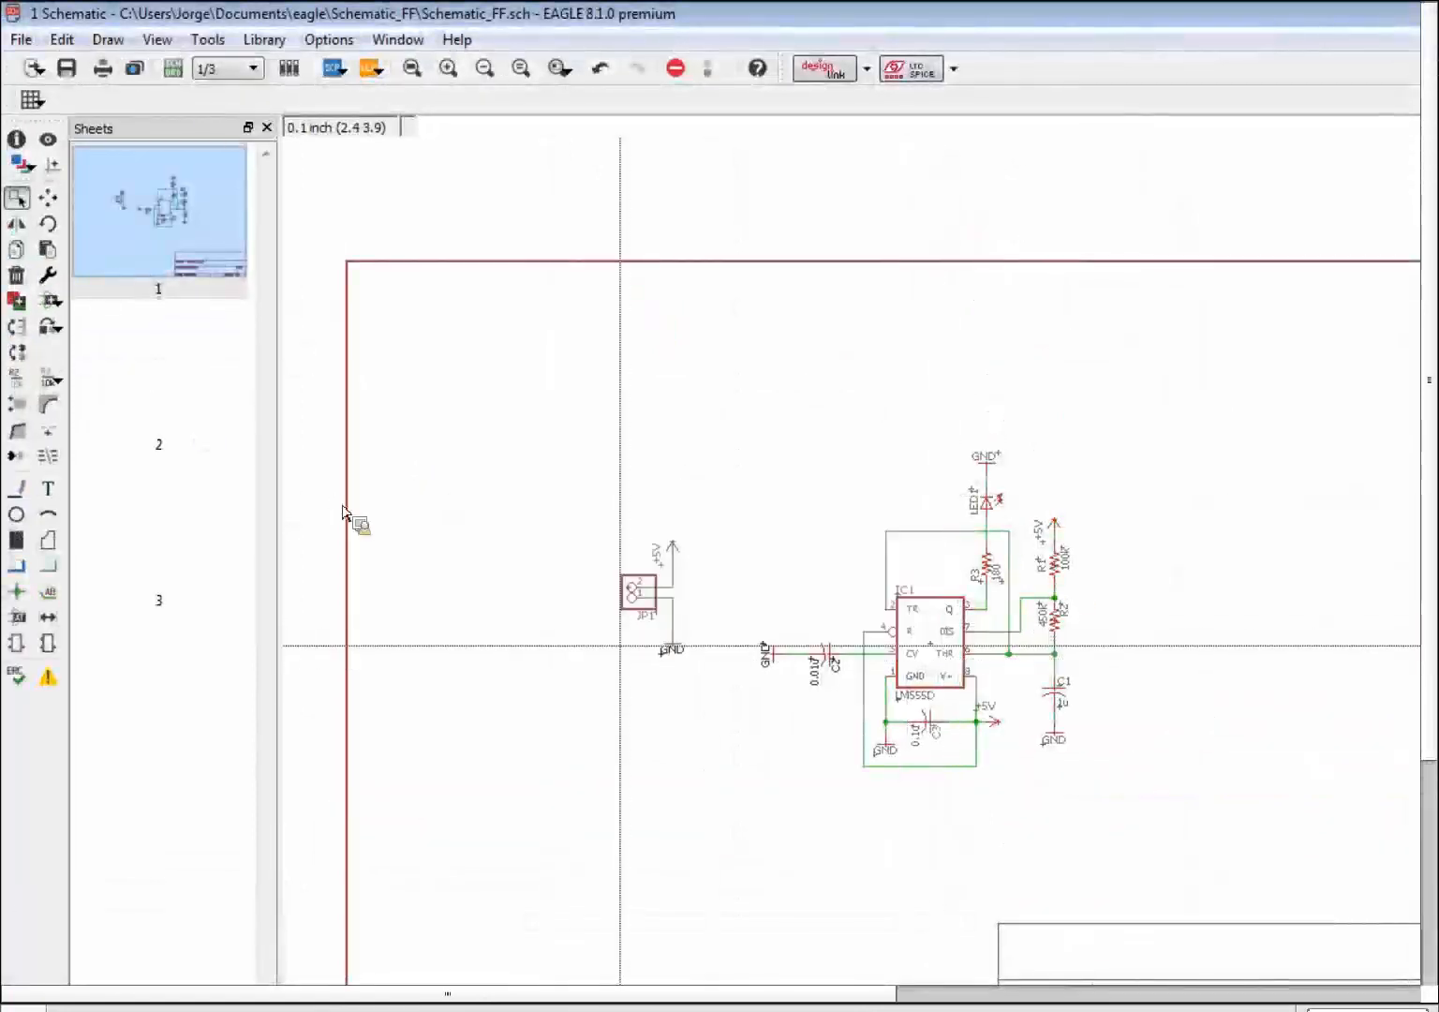
pyautogui.moveTo(557, 381); pyautogui.dragTo(1230, 923)
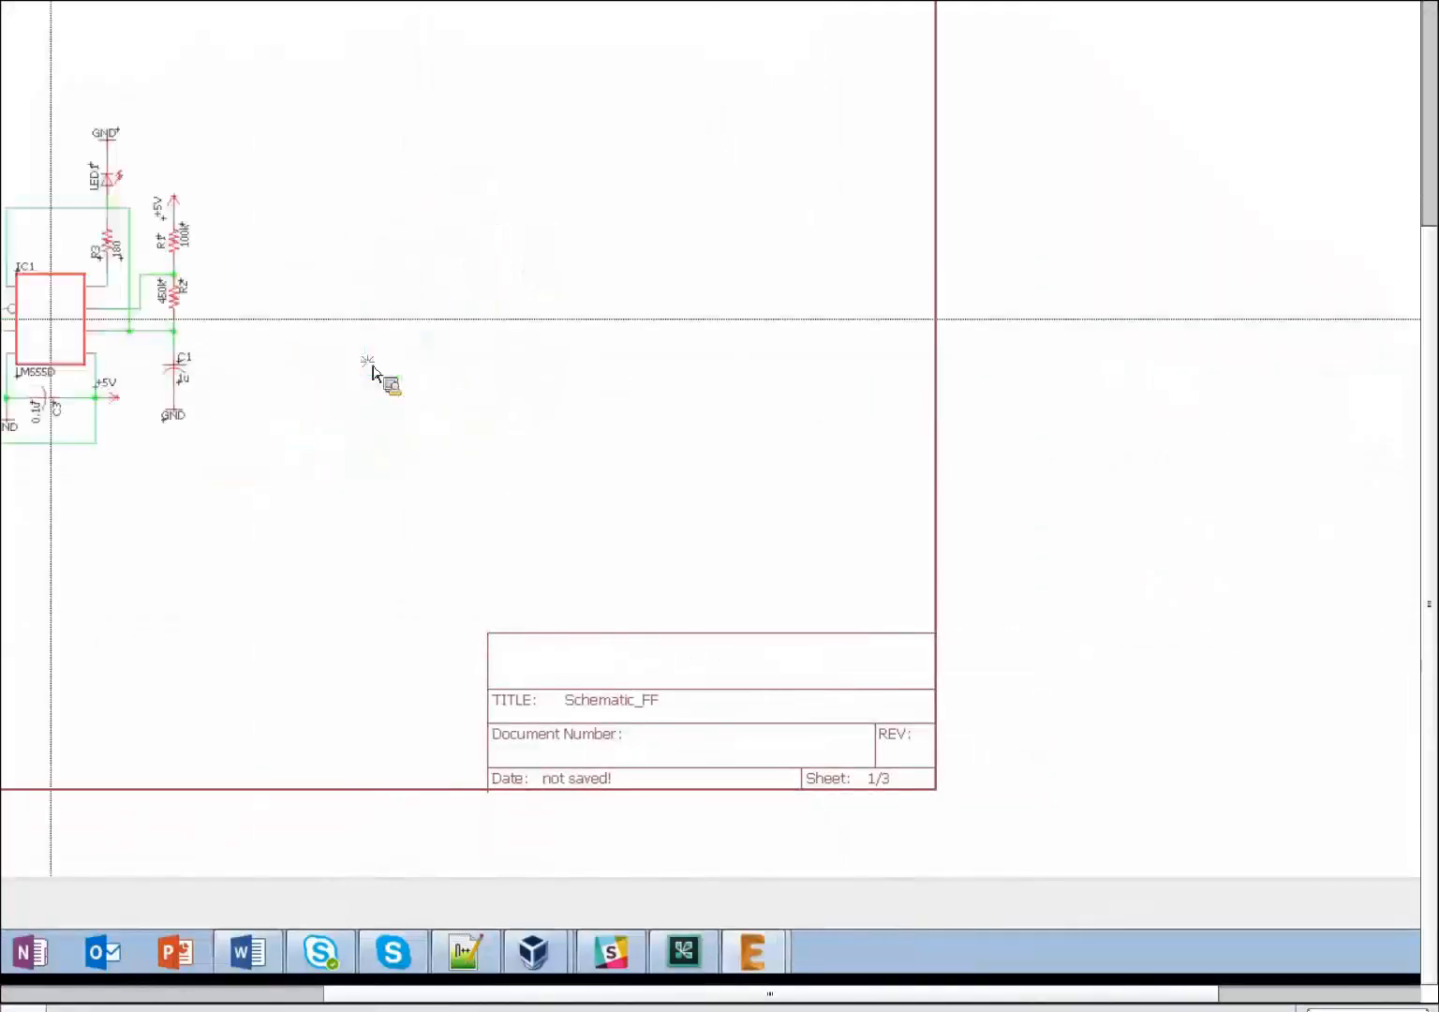
pyautogui.click(147, 415)
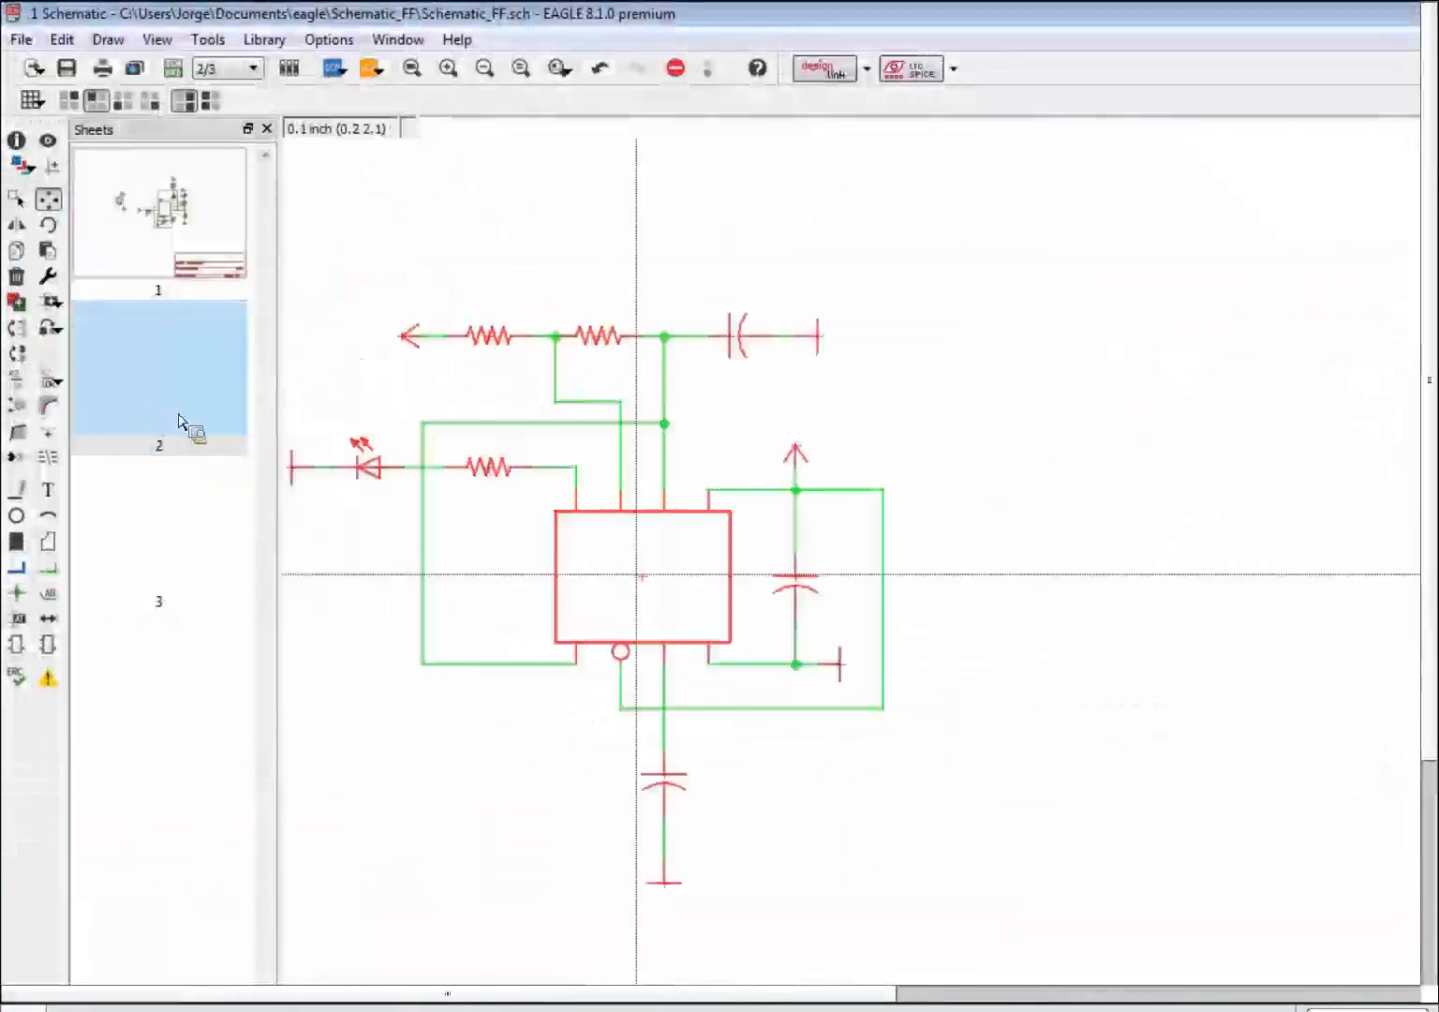
# Step: Rotate the carried circuit in 90° turns and place it upright on sheet 2 with the pin header to its left
pyautogui.scroll(-5, 1140, 630)
pyautogui.rightClick(1166, 609)
pyautogui.rightClick(1168, 607)
pyautogui.rightClick(1176, 599)
pyautogui.rightClick(1181, 603)
pyautogui.rightClick(1201, 605)
pyautogui.rightClick(1209, 601)
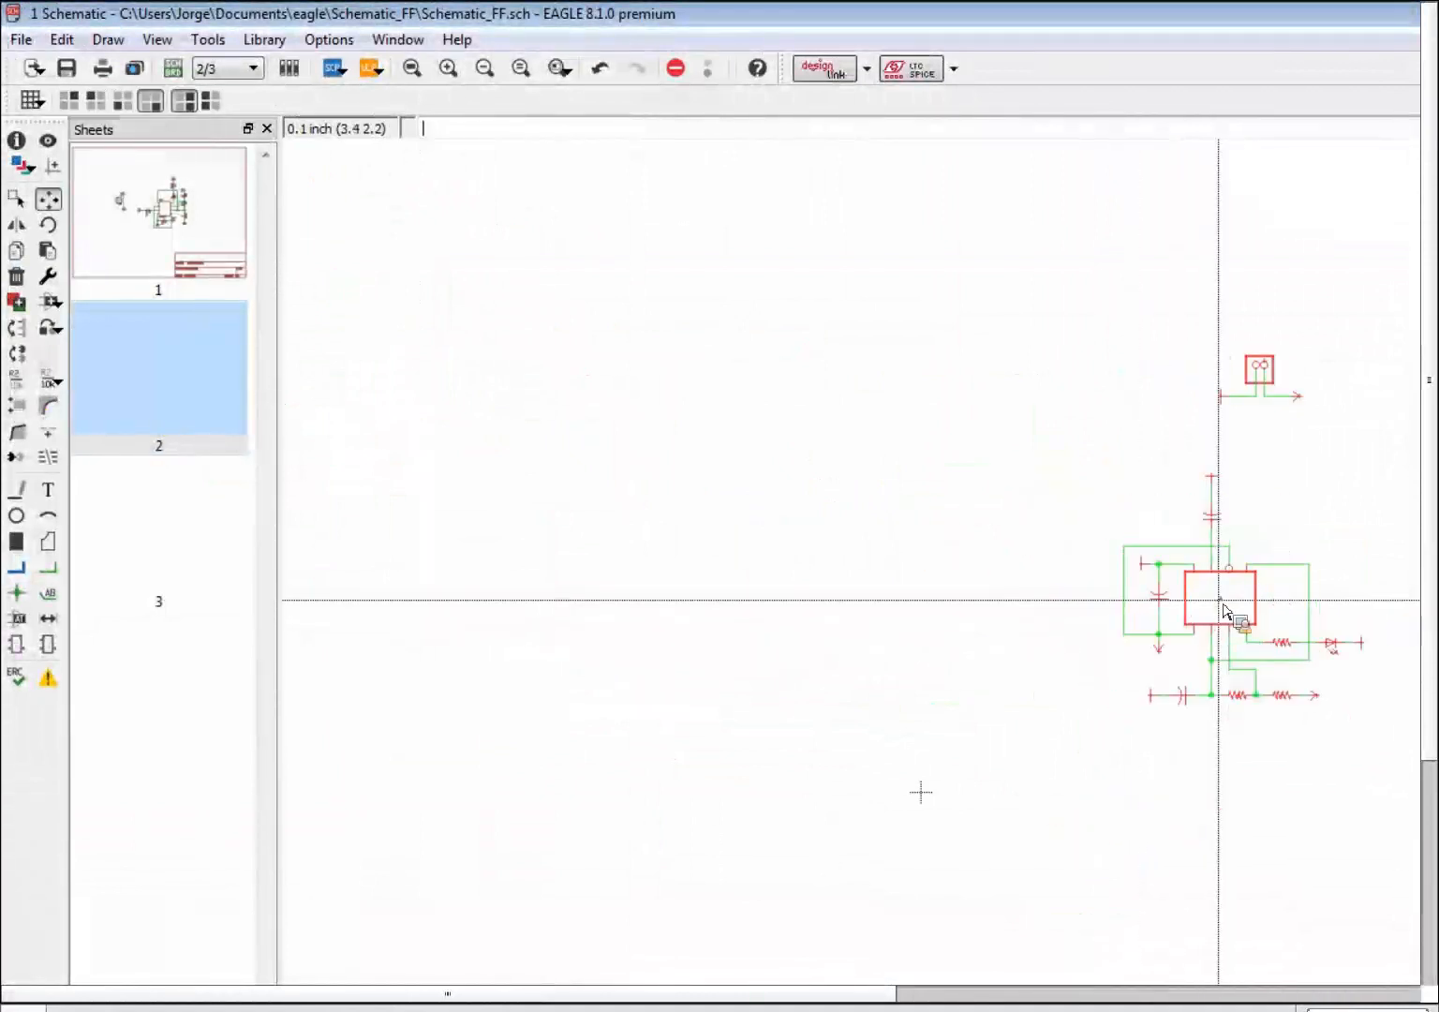
pyautogui.rightClick(1223, 610)
pyautogui.rightClick(1225, 607)
pyautogui.rightClick(1216, 601)
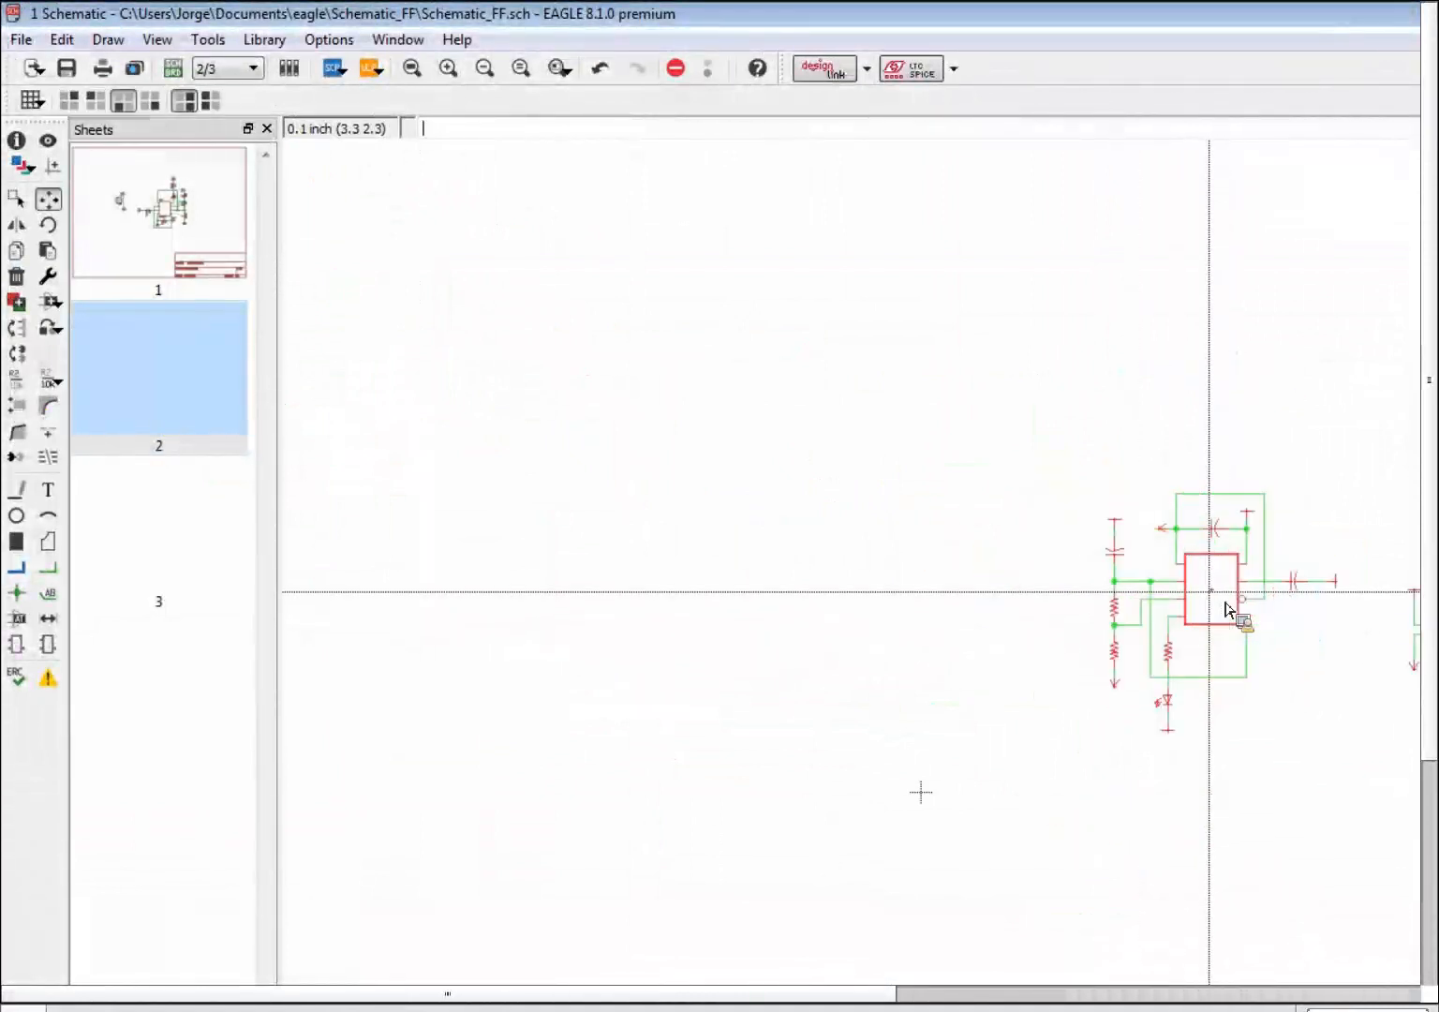
pyautogui.rightClick(1214, 599)
pyautogui.rightClick(1210, 602)
pyautogui.rightClick(1208, 602)
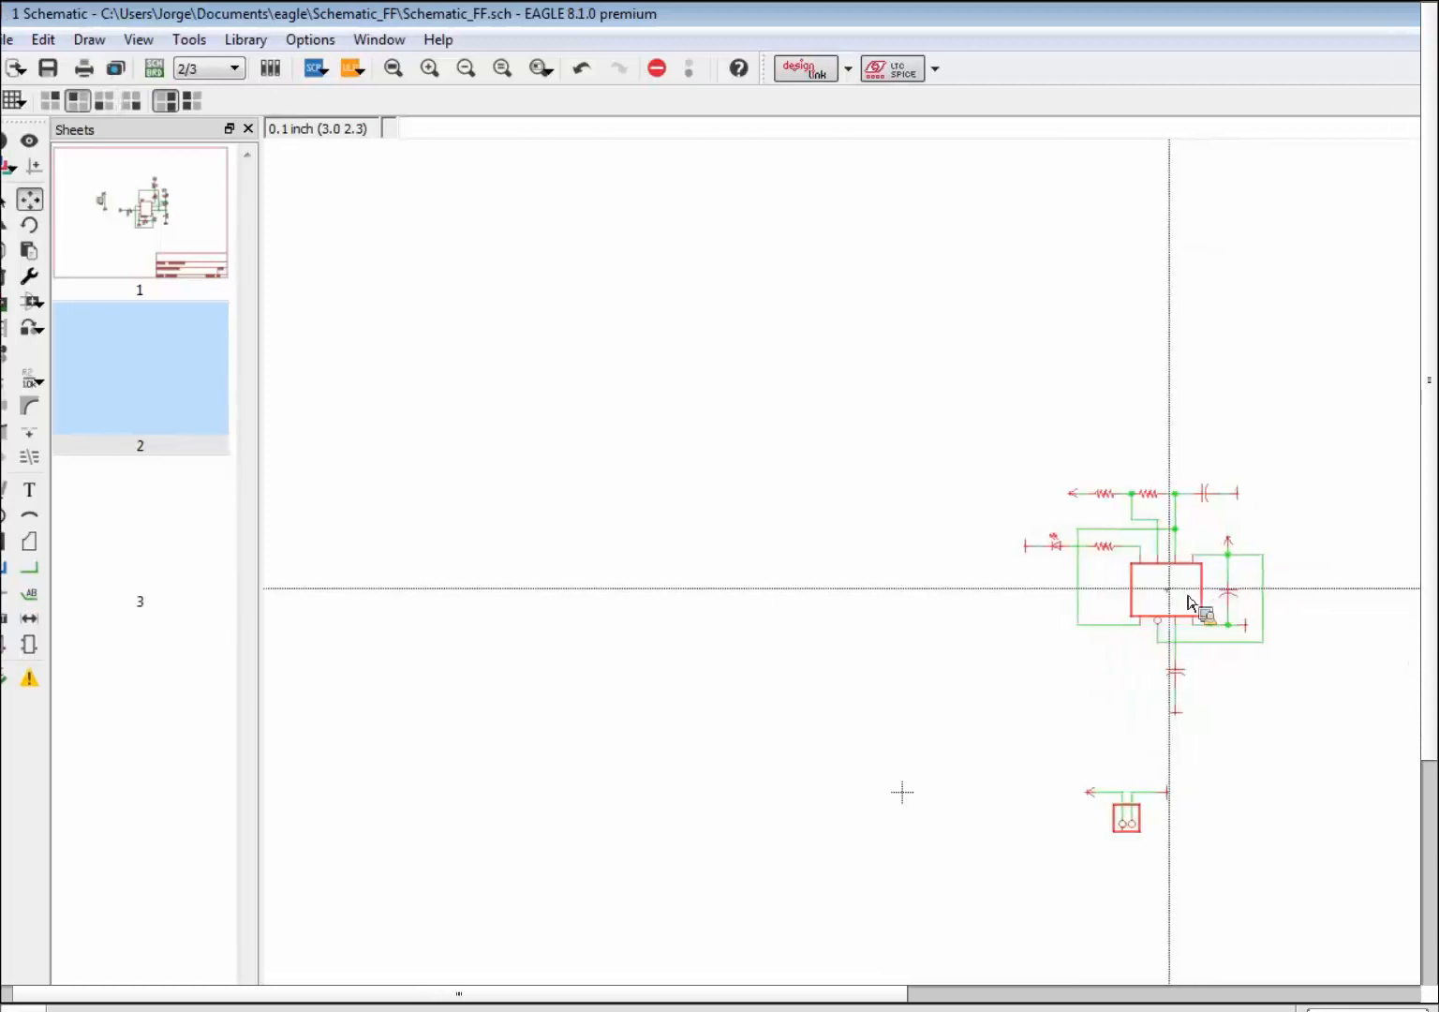
pyautogui.rightClick(1218, 595)
pyautogui.rightClick(1225, 589)
pyautogui.rightClick(1227, 591)
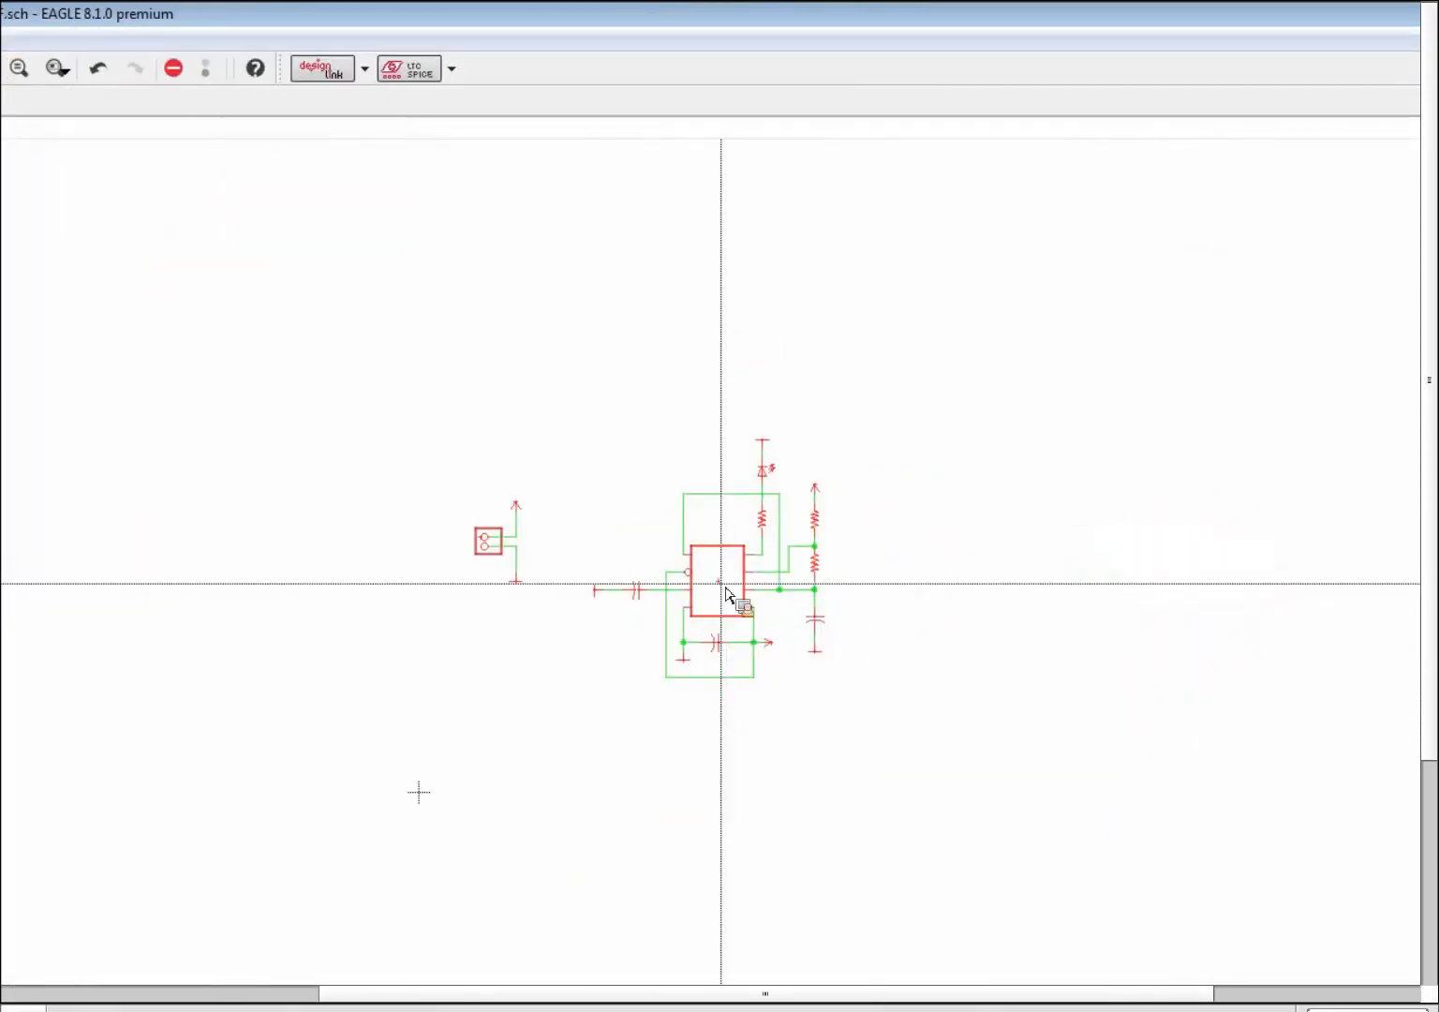
pyautogui.click(728, 592)
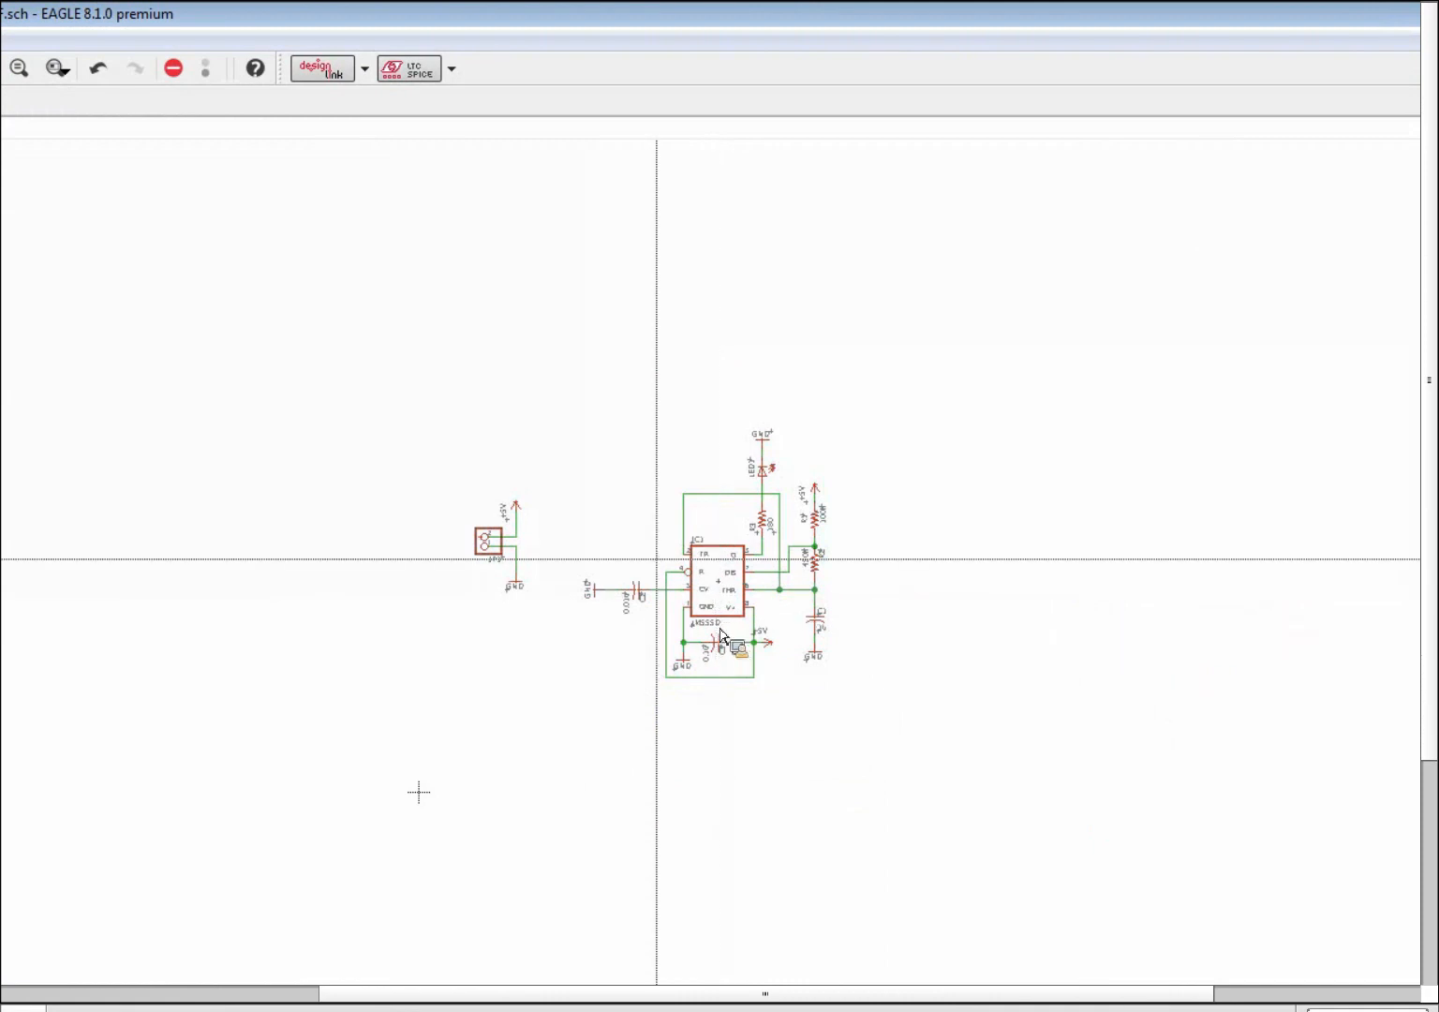
# Step: Group the entire circuit on sheet 2 and carry it back to sheet 1
pyautogui.scroll(3, 740, 618)
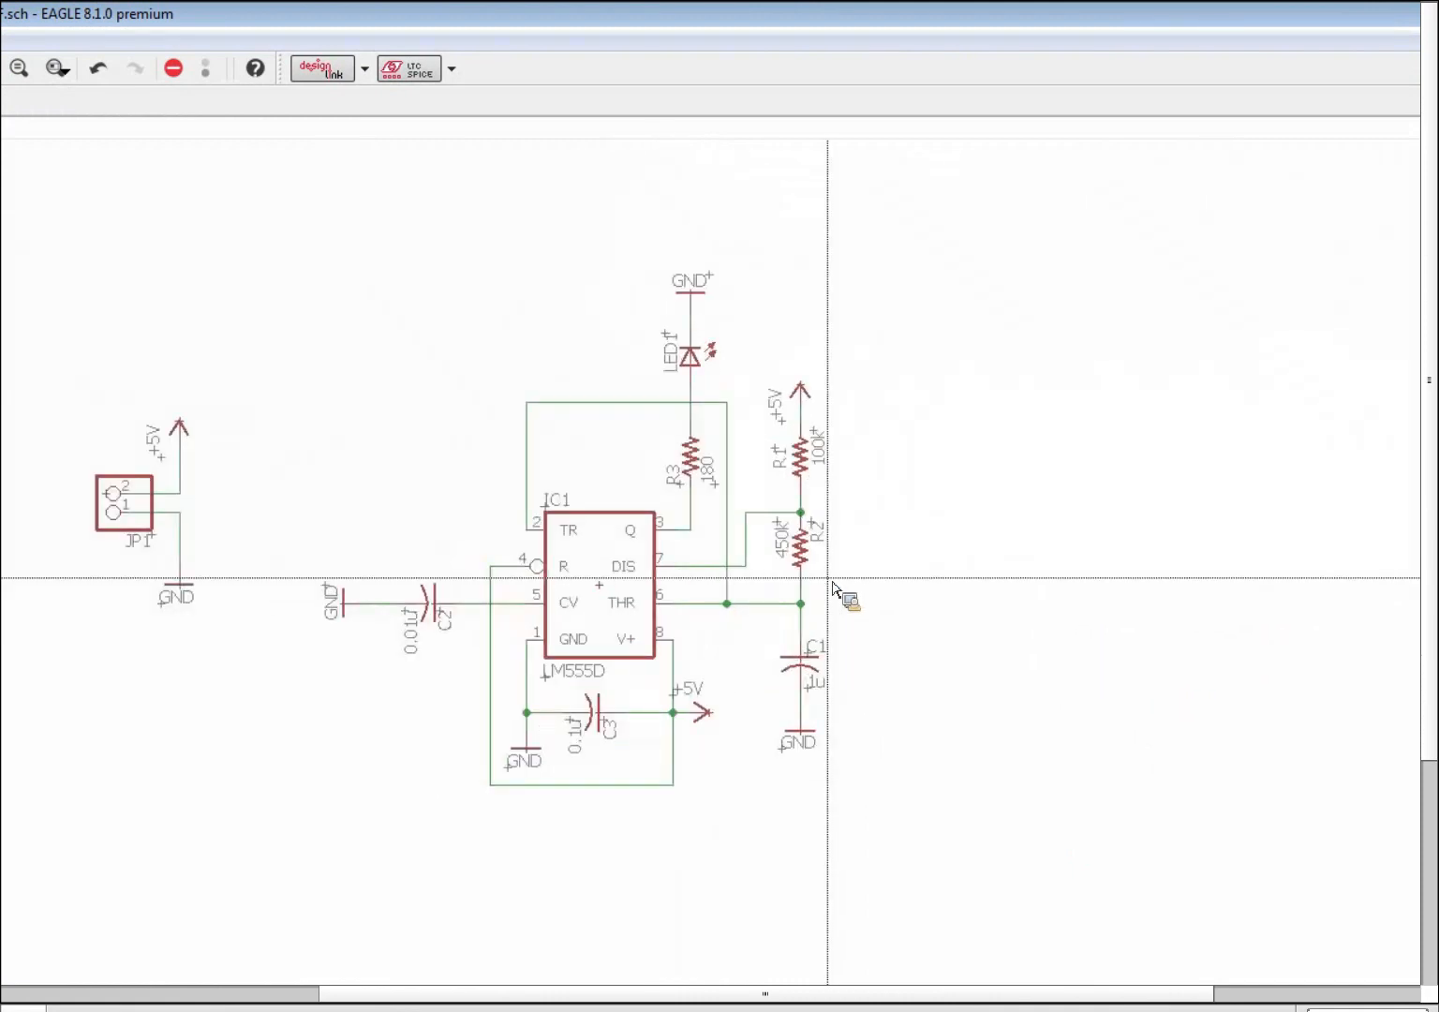
pyautogui.scroll(-1, 514, 504)
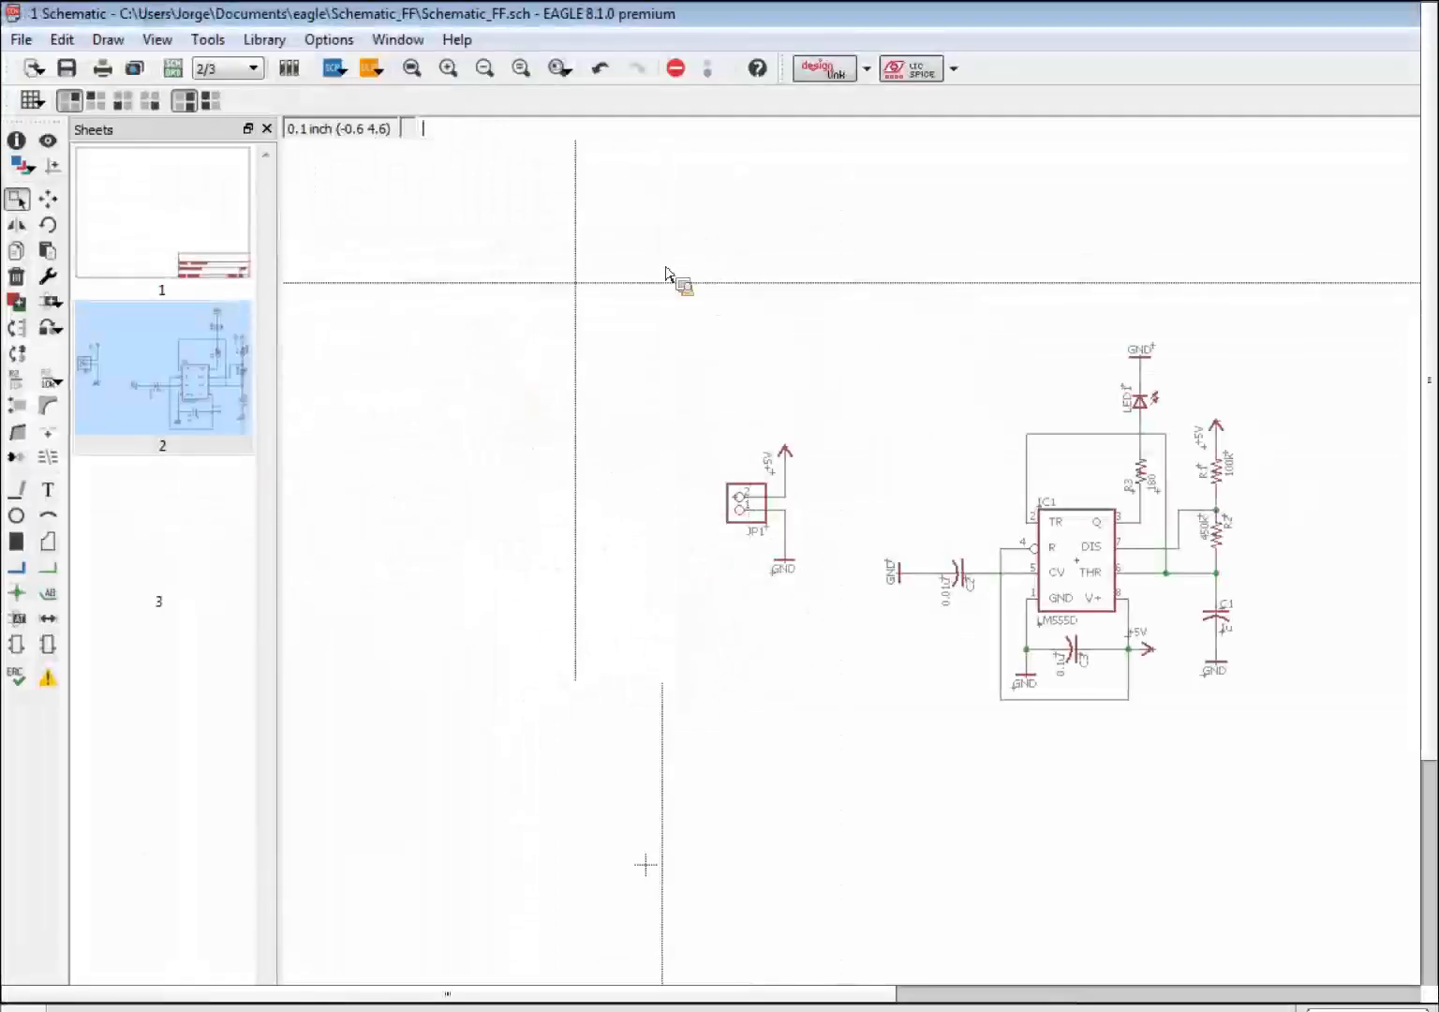
pyautogui.moveTo(658, 267); pyautogui.dragTo(727, 797)
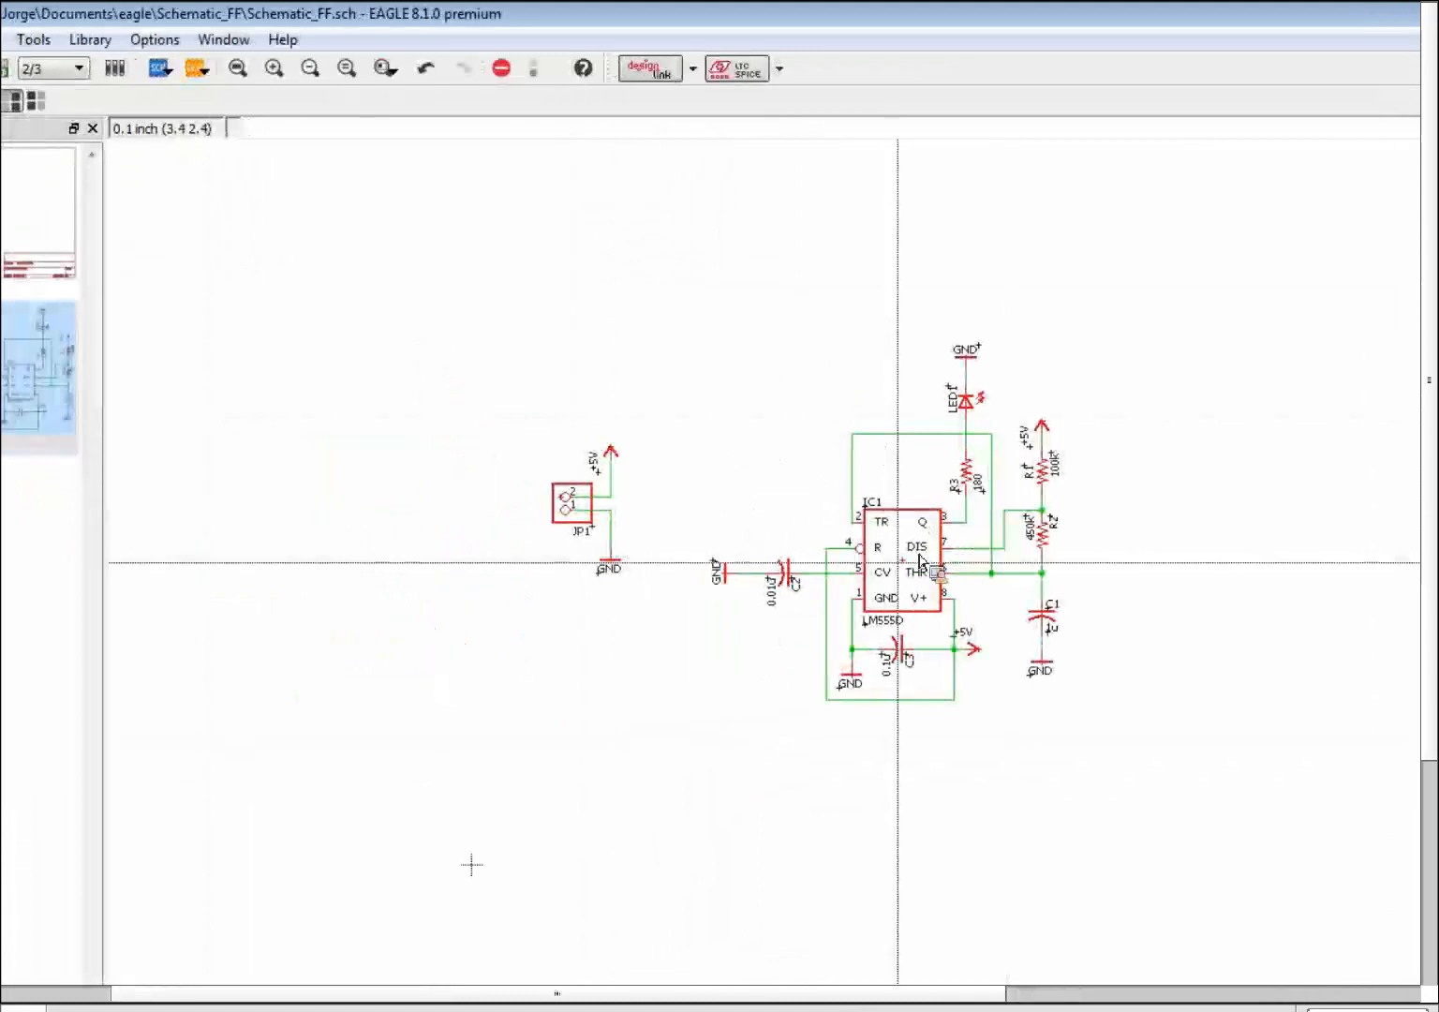
pyautogui.moveTo(907, 564); pyautogui.dragTo(123, 260, button='middle')
pyautogui.click(121, 231)
# Step: Rotate the carried circuit in 90° turns and place it upright inside the sheet 1 frame, with pin header JP1 left of the LM555D
pyautogui.rightClick(623, 520)
pyautogui.rightClick(896, 557)
pyautogui.rightClick(897, 556)
pyautogui.rightClick(904, 568)
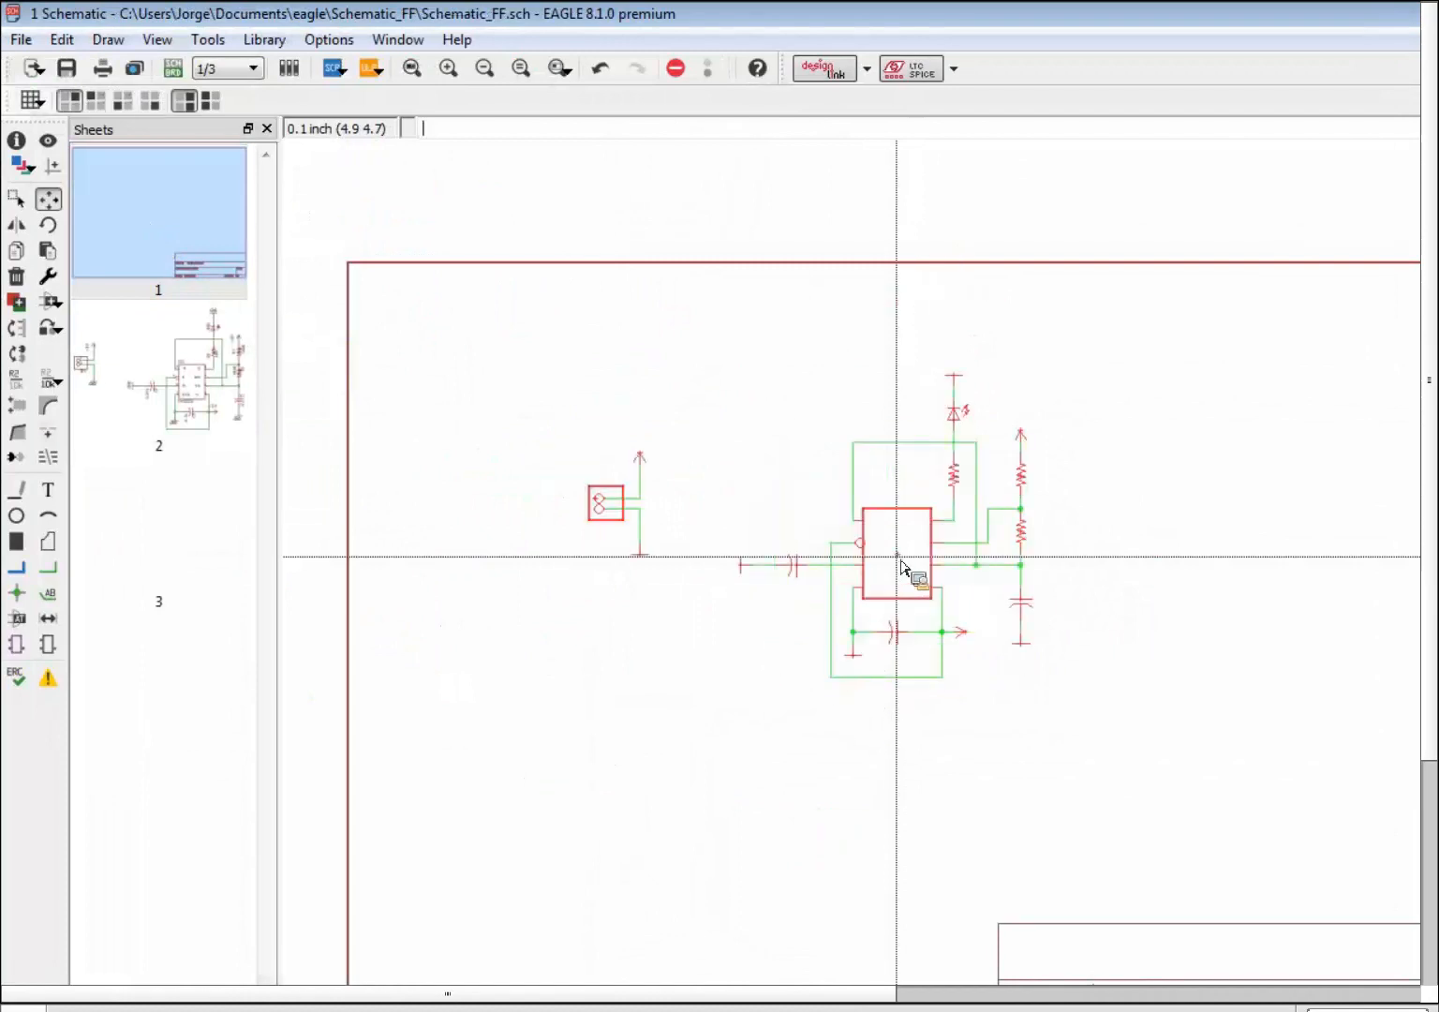
pyautogui.rightClick(909, 571)
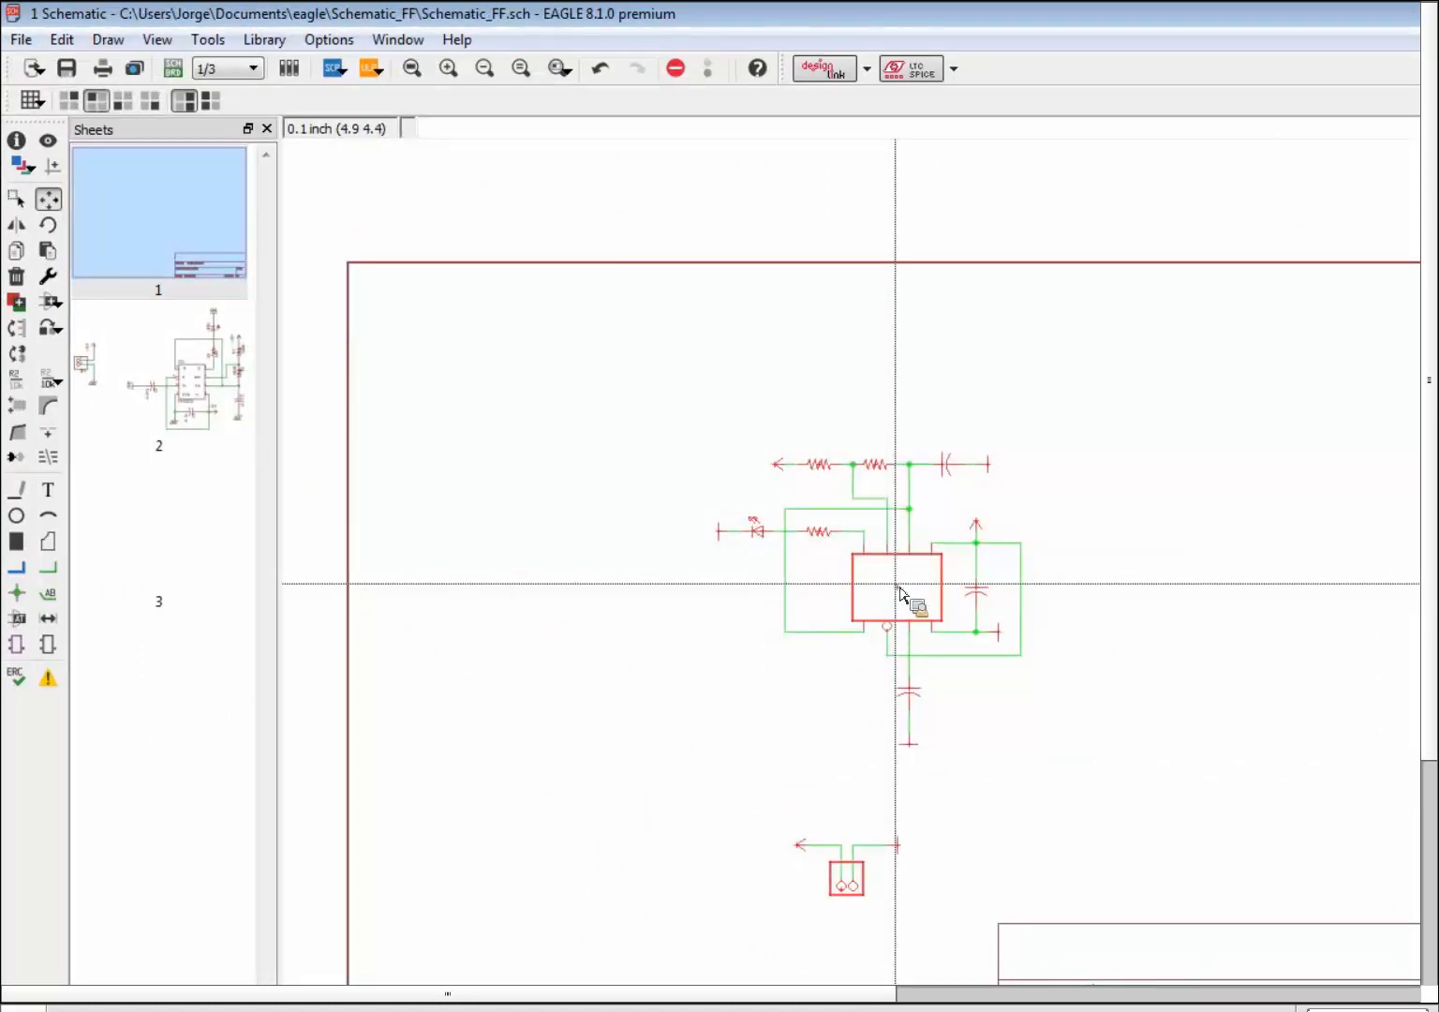
pyautogui.rightClick(900, 592)
pyautogui.rightClick(900, 592)
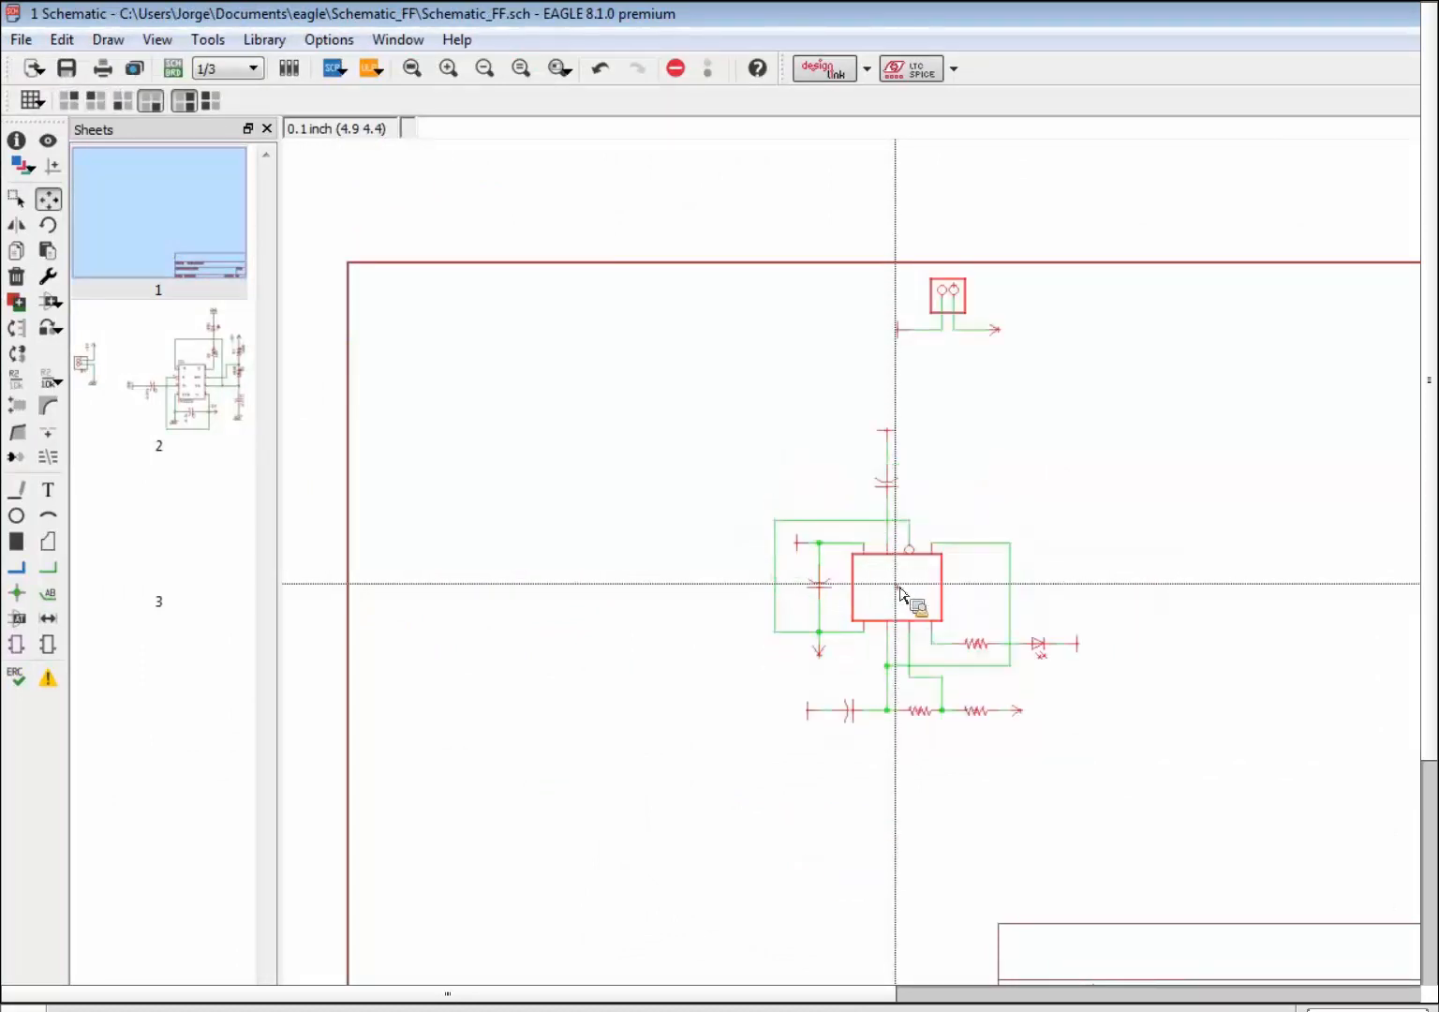
pyautogui.rightClick(901, 593)
pyautogui.rightClick(905, 593)
pyautogui.rightClick(920, 594)
pyautogui.rightClick(928, 593)
pyautogui.rightClick(927, 588)
pyautogui.click(922, 587)
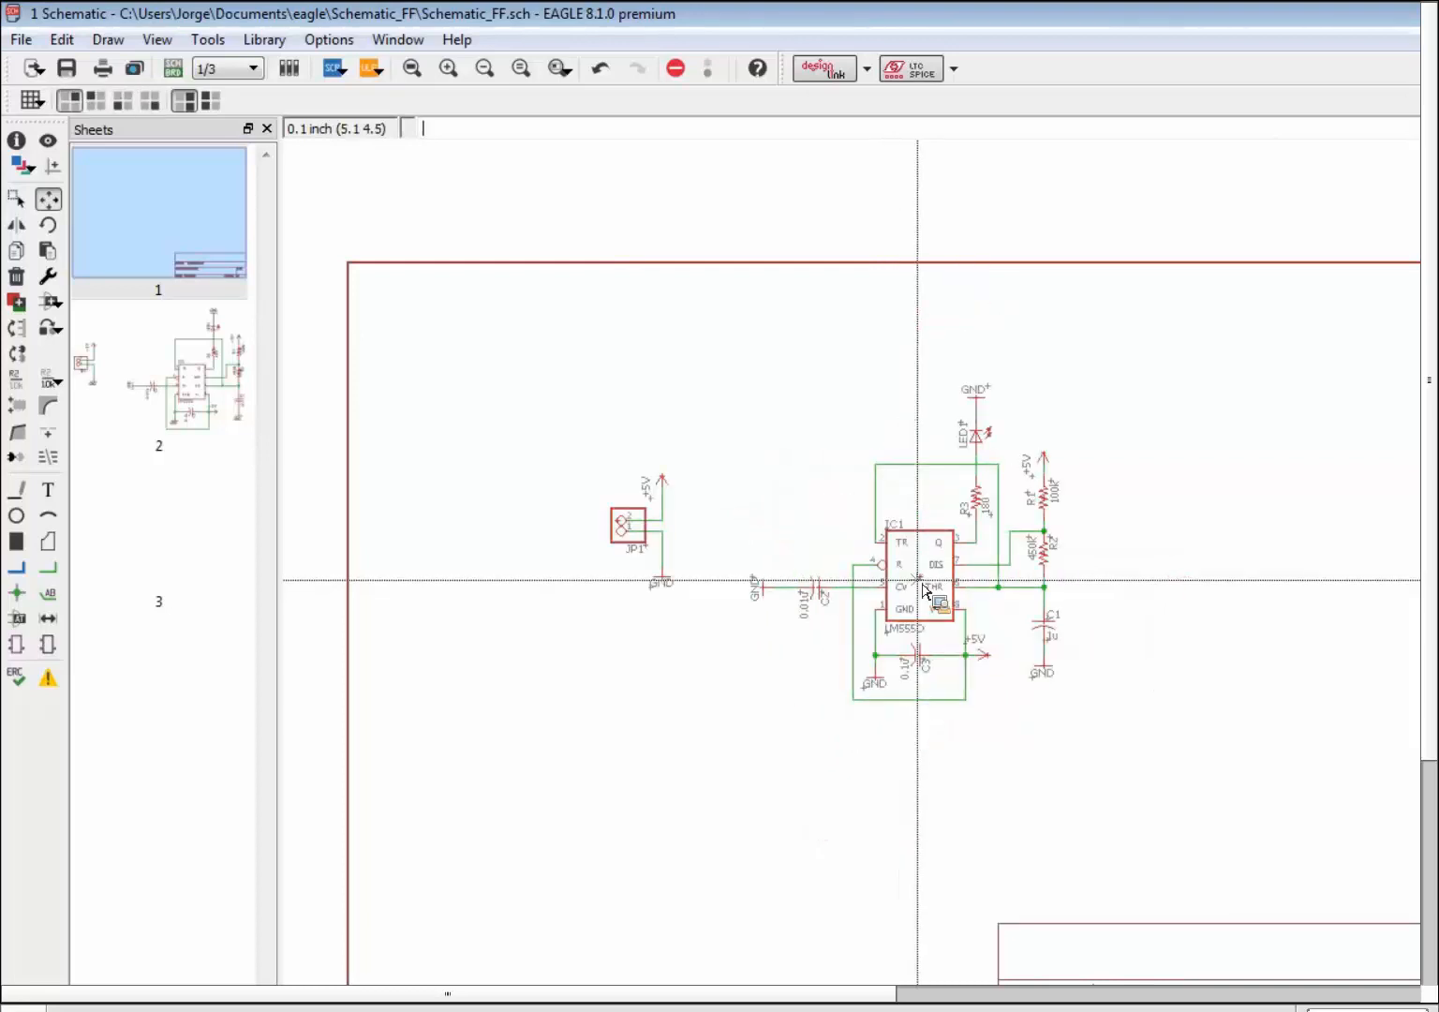
pyautogui.scroll(2, 883, 510)
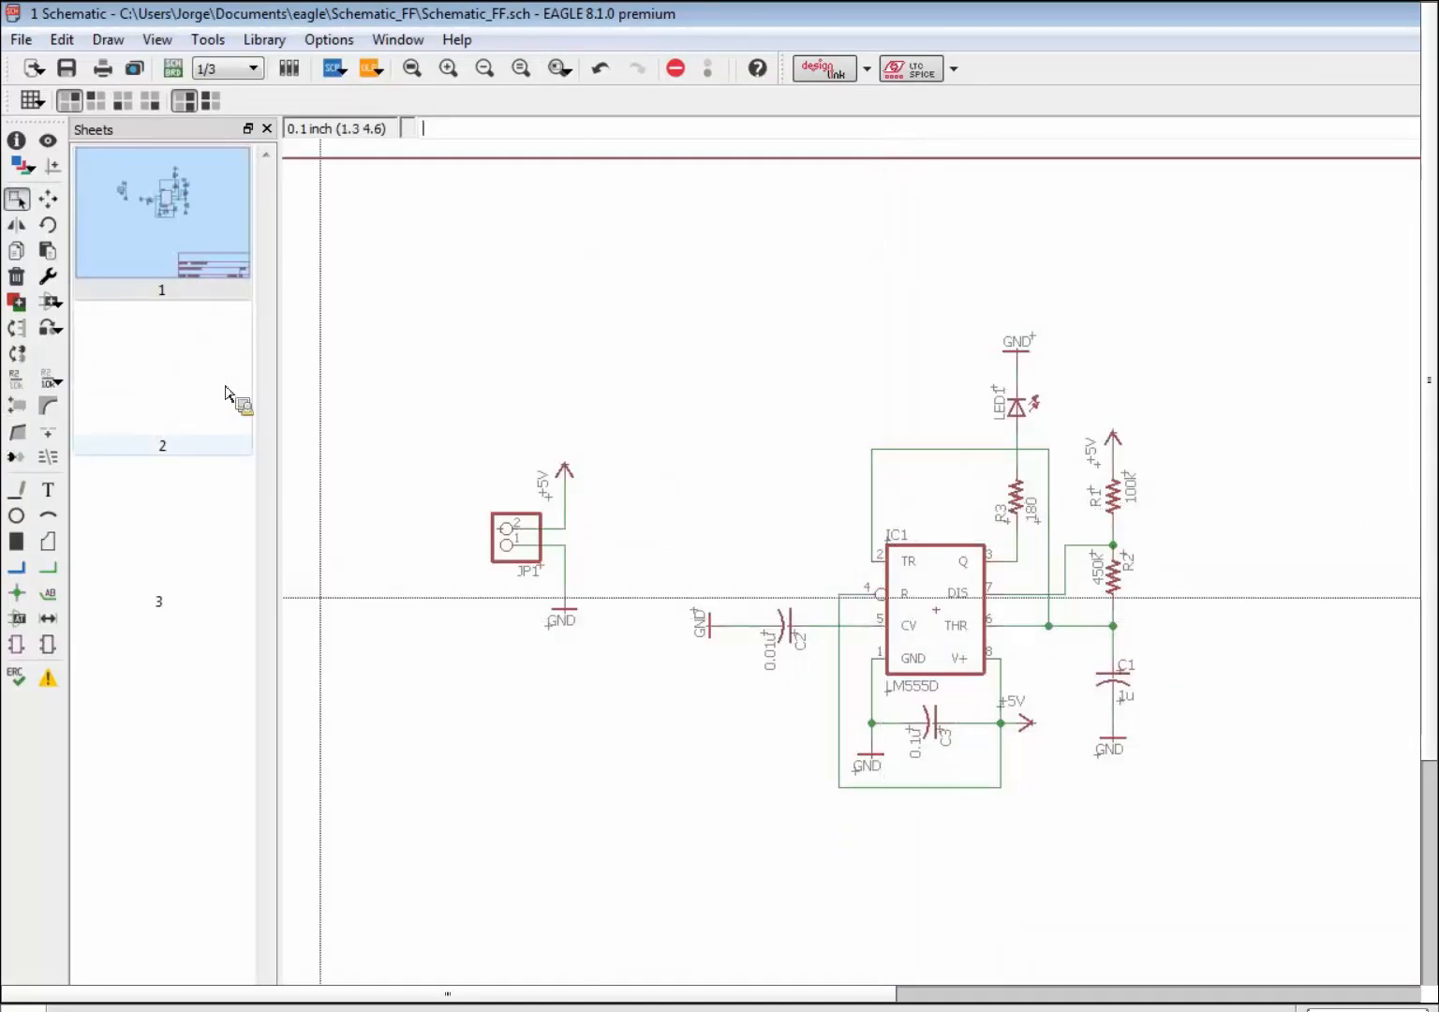
# Step: Remove the two empty sheets, 2 and 3, from the schematic so that only sheet 1 remains
pyautogui.rightClick(185, 400)
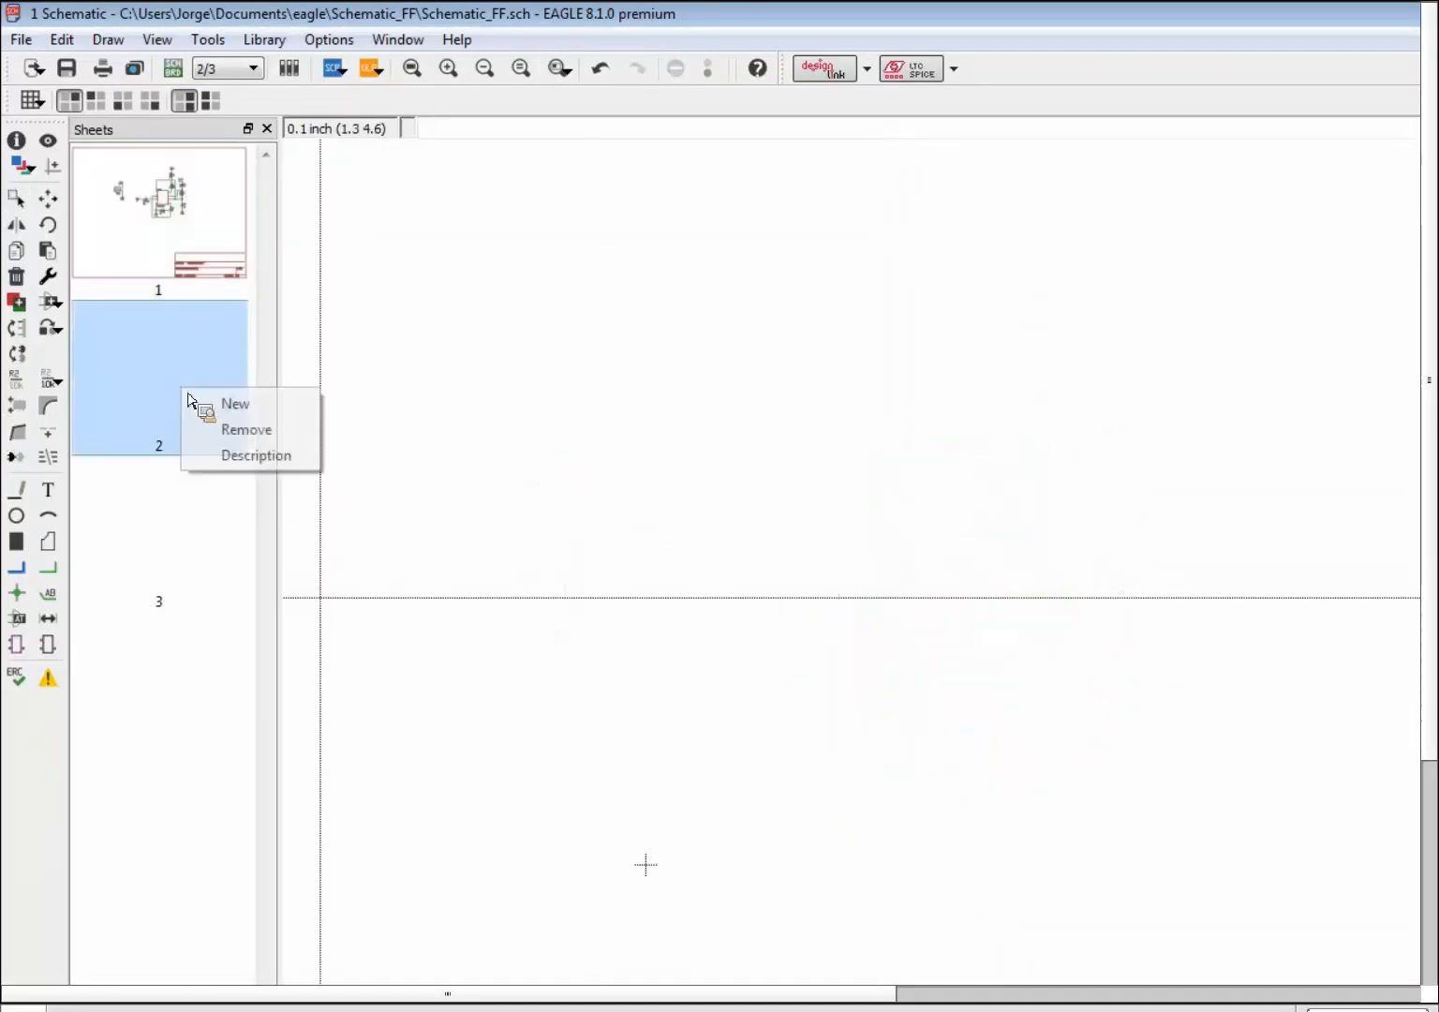
pyautogui.click(229, 429)
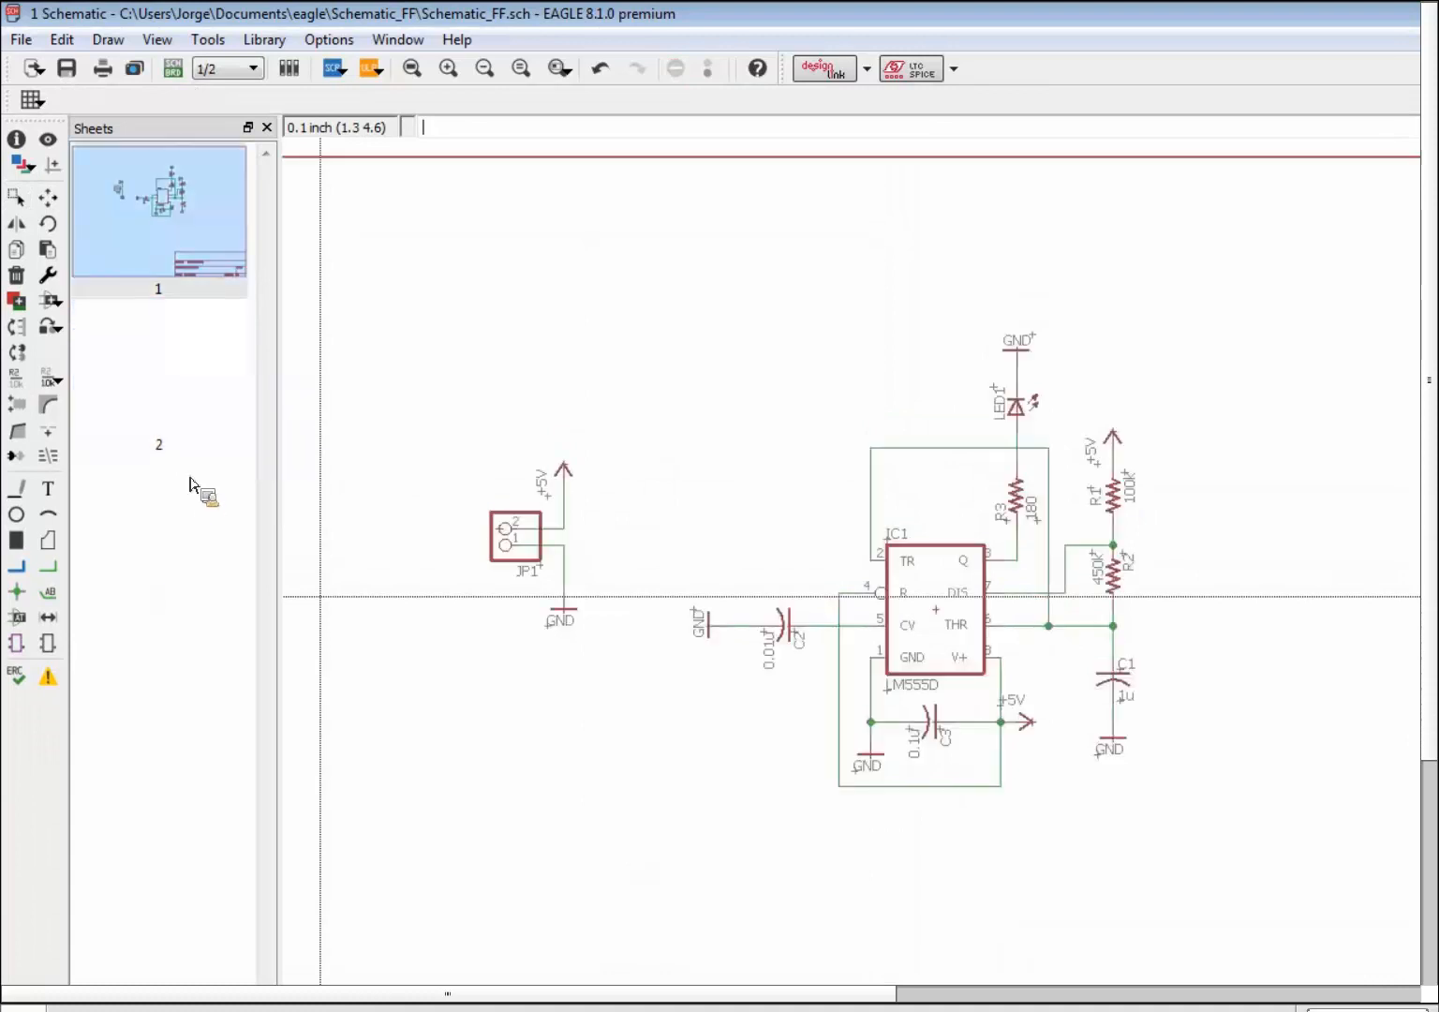
pyautogui.click(171, 393)
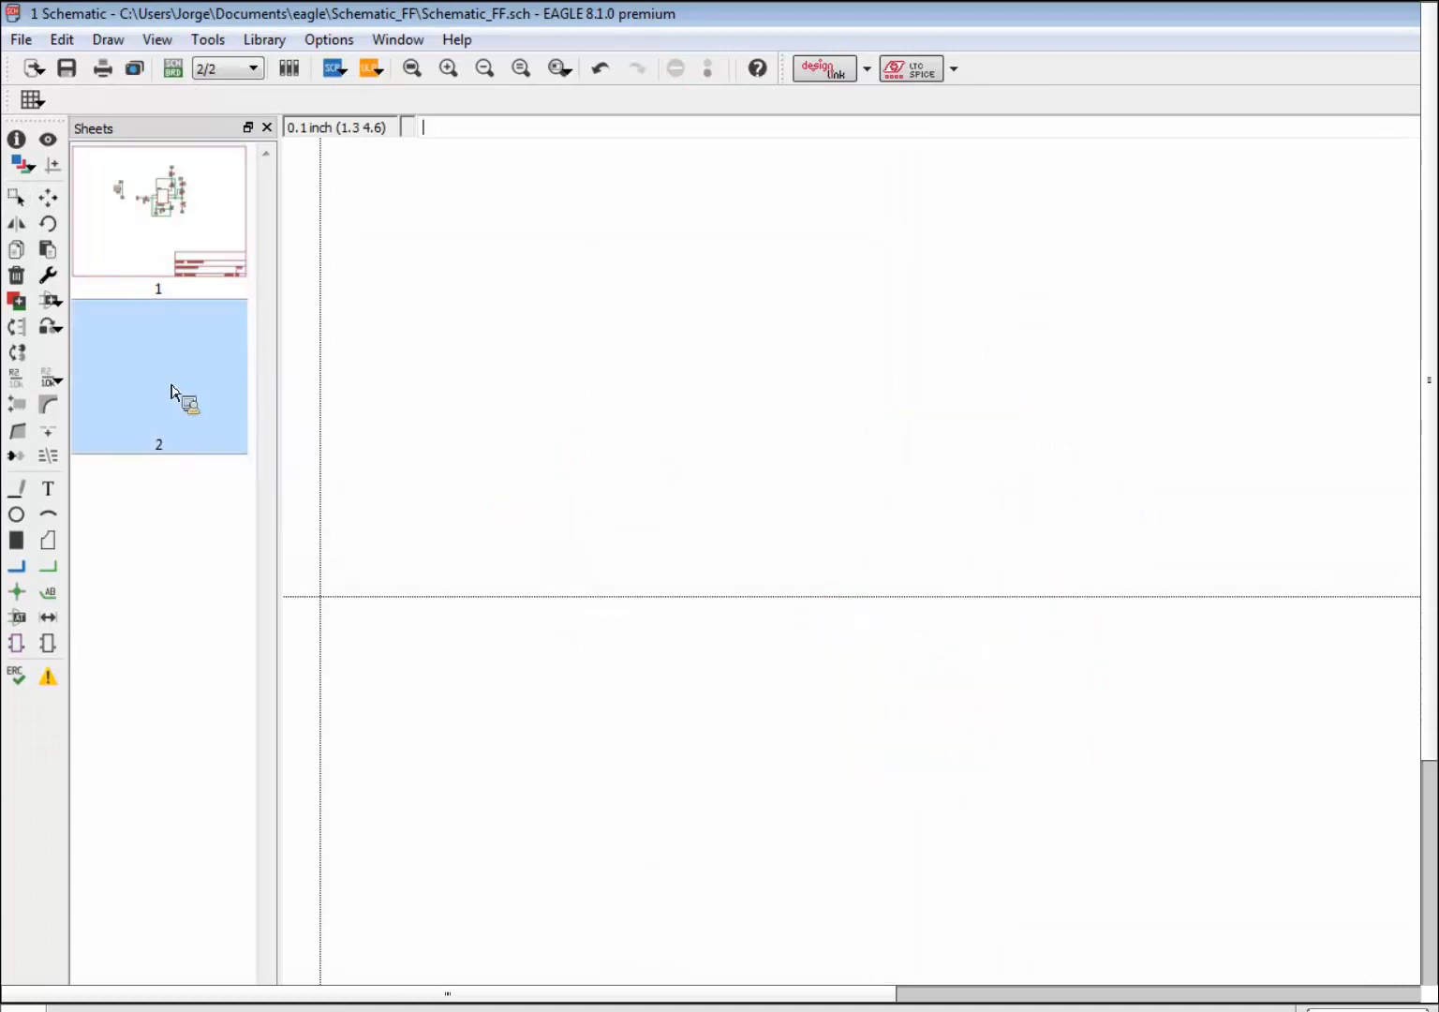
pyautogui.rightClick(188, 371)
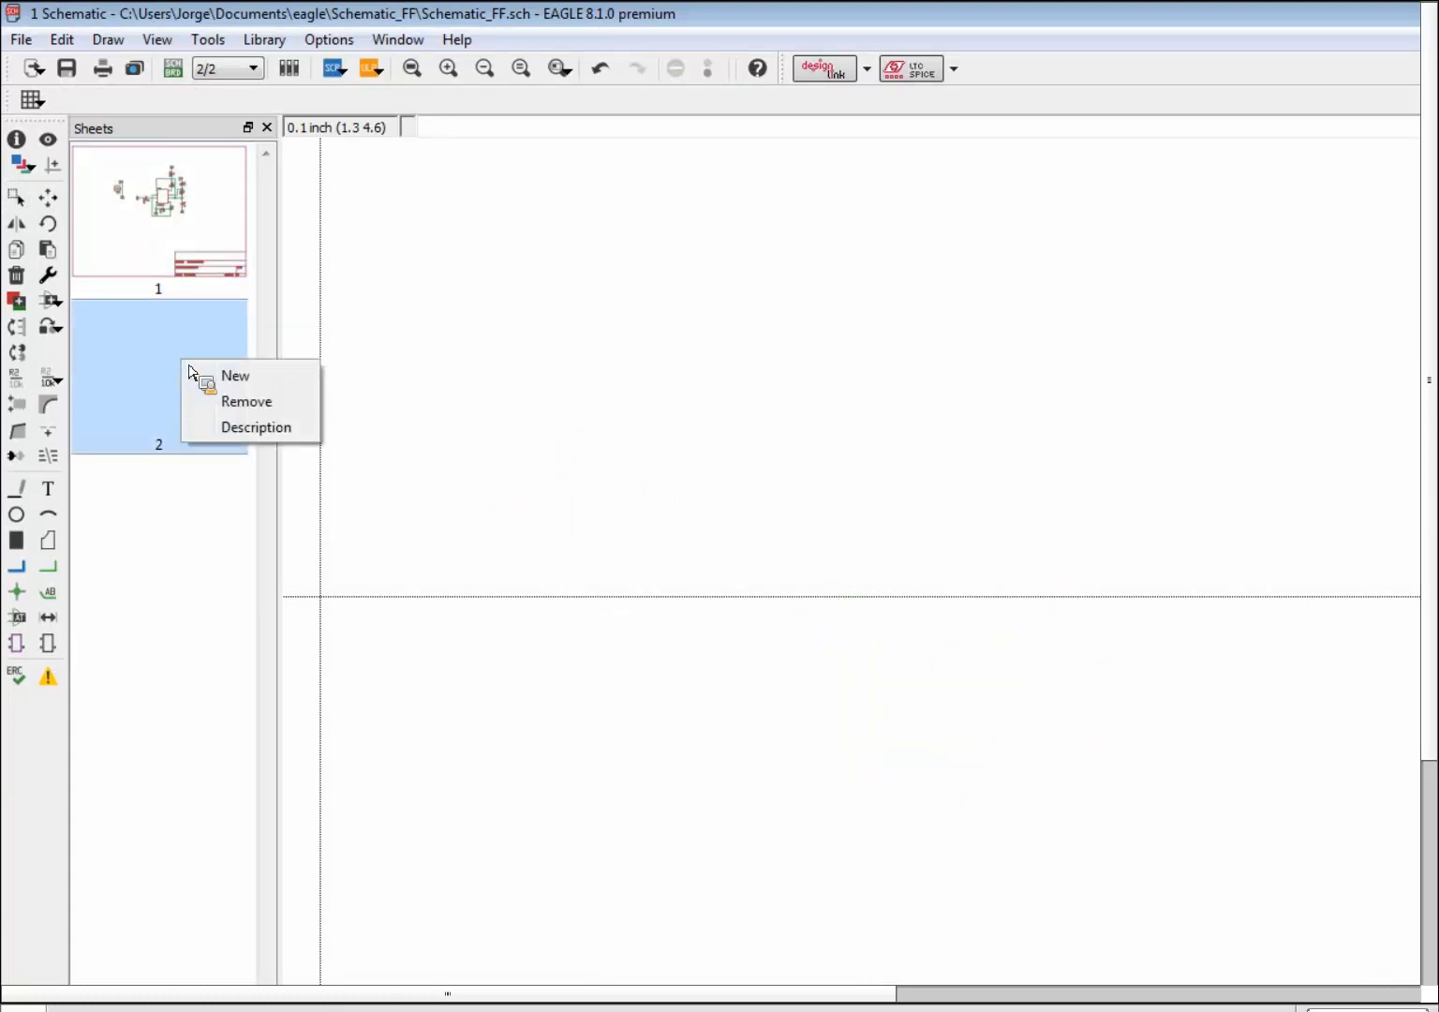
pyautogui.click(230, 399)
pyautogui.click(191, 482)
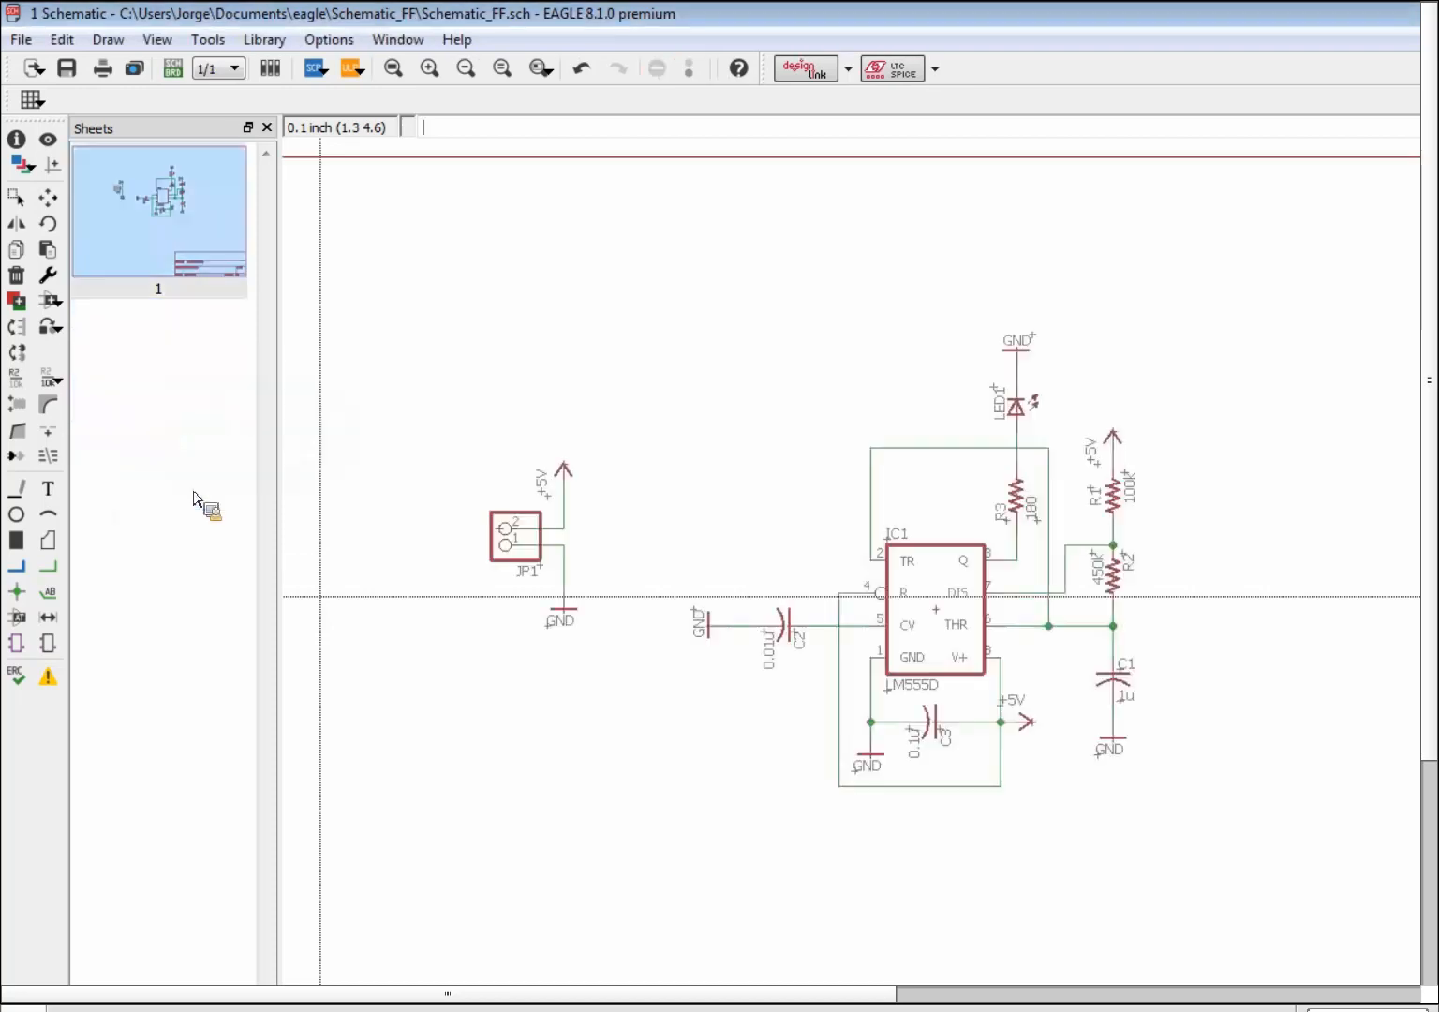
pyautogui.click(195, 260)
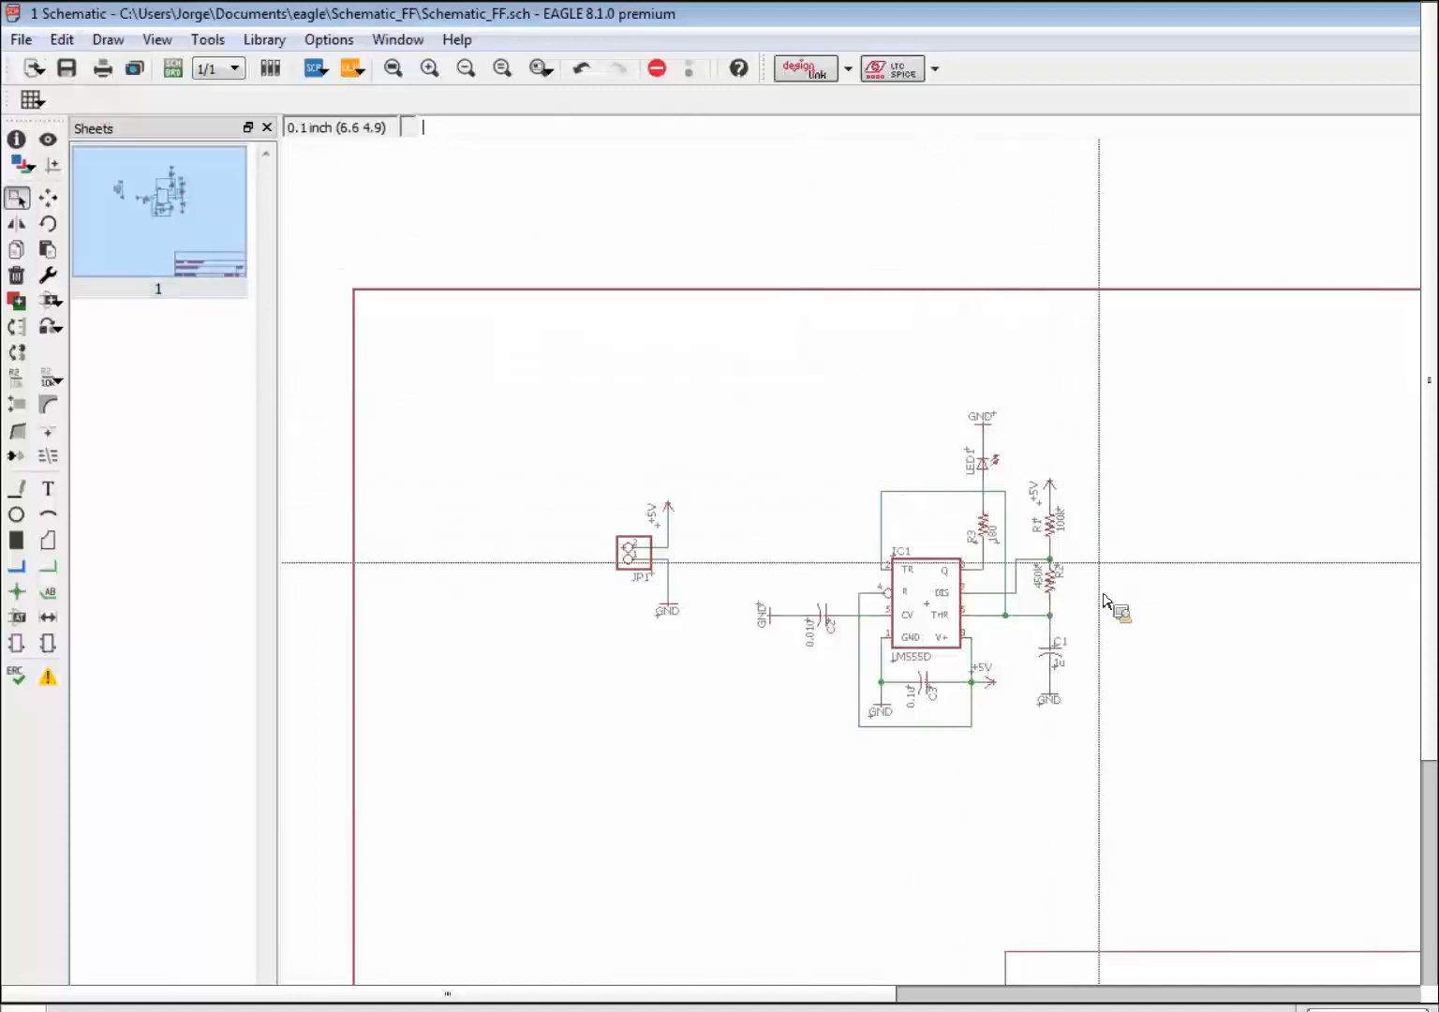
pyautogui.scroll(1, 827, 645)
pyautogui.scroll(-1, 827, 645)
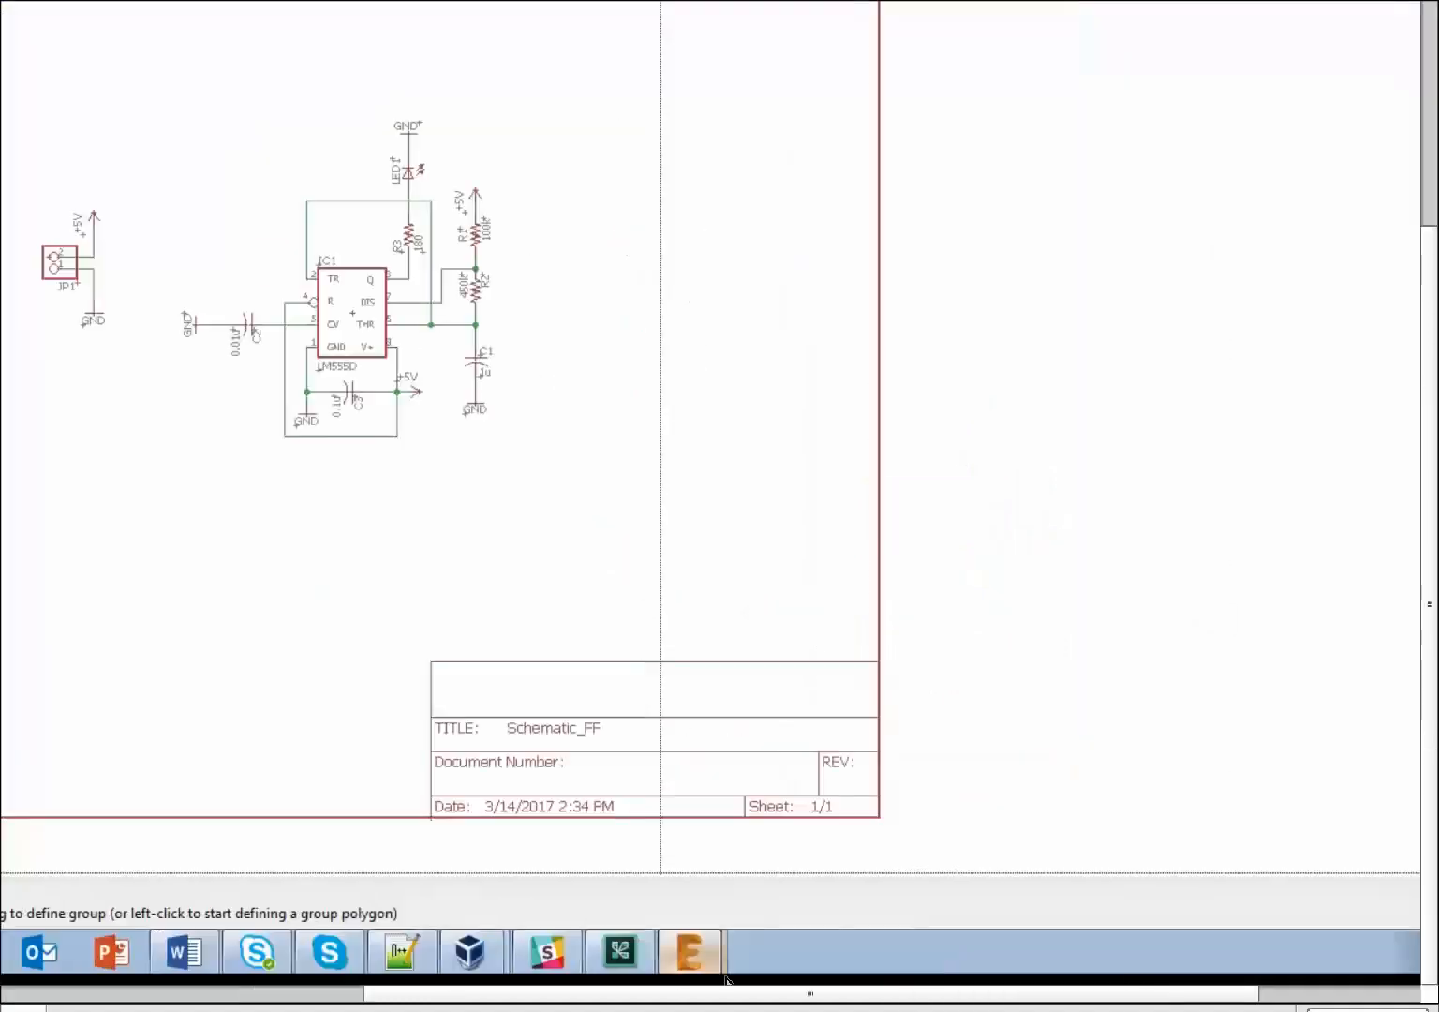
# Step: Switch to the web meeting application, stop sharing the screen and leave the full-screen view of the share
pyautogui.moveTo(676, 965)
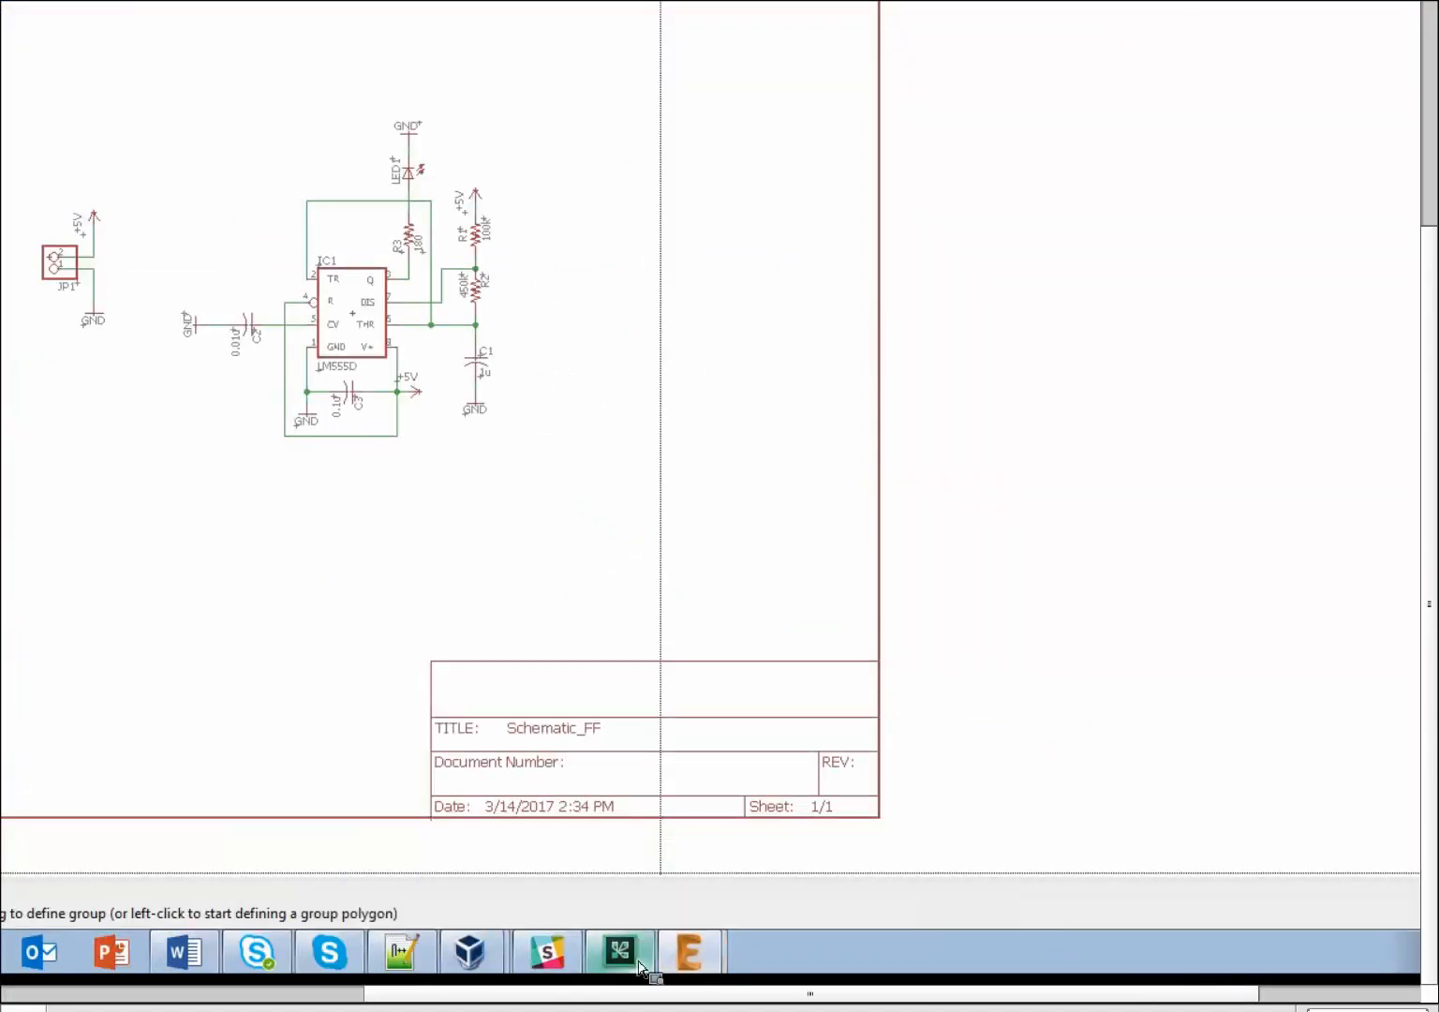
pyautogui.click(638, 961)
pyautogui.click(1312, 859)
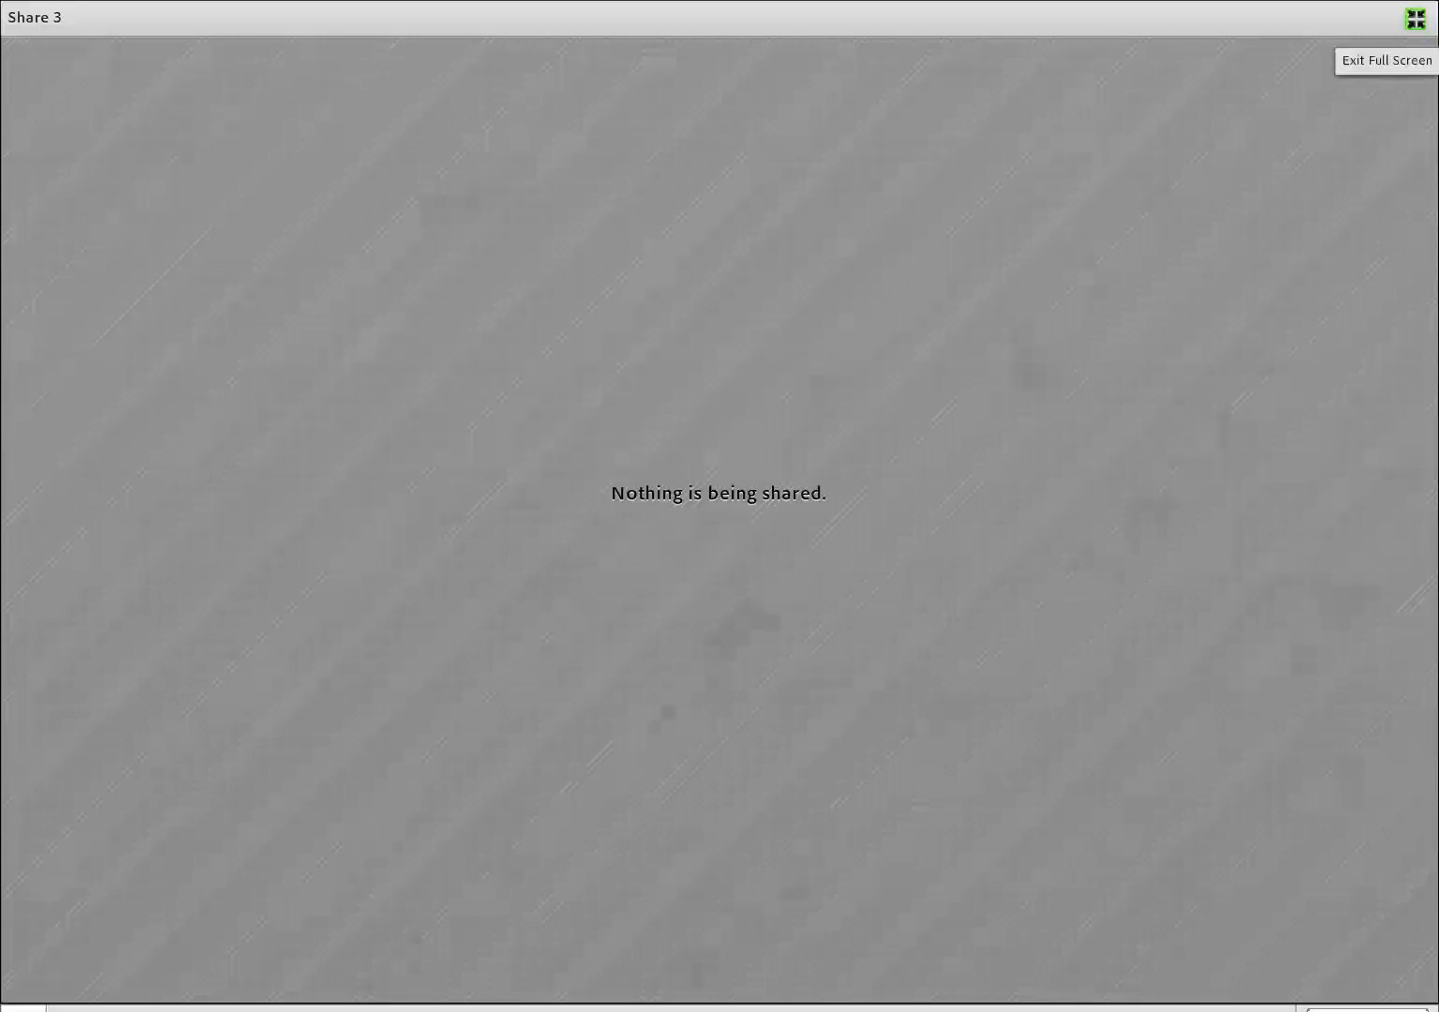
pyautogui.click(1416, 19)
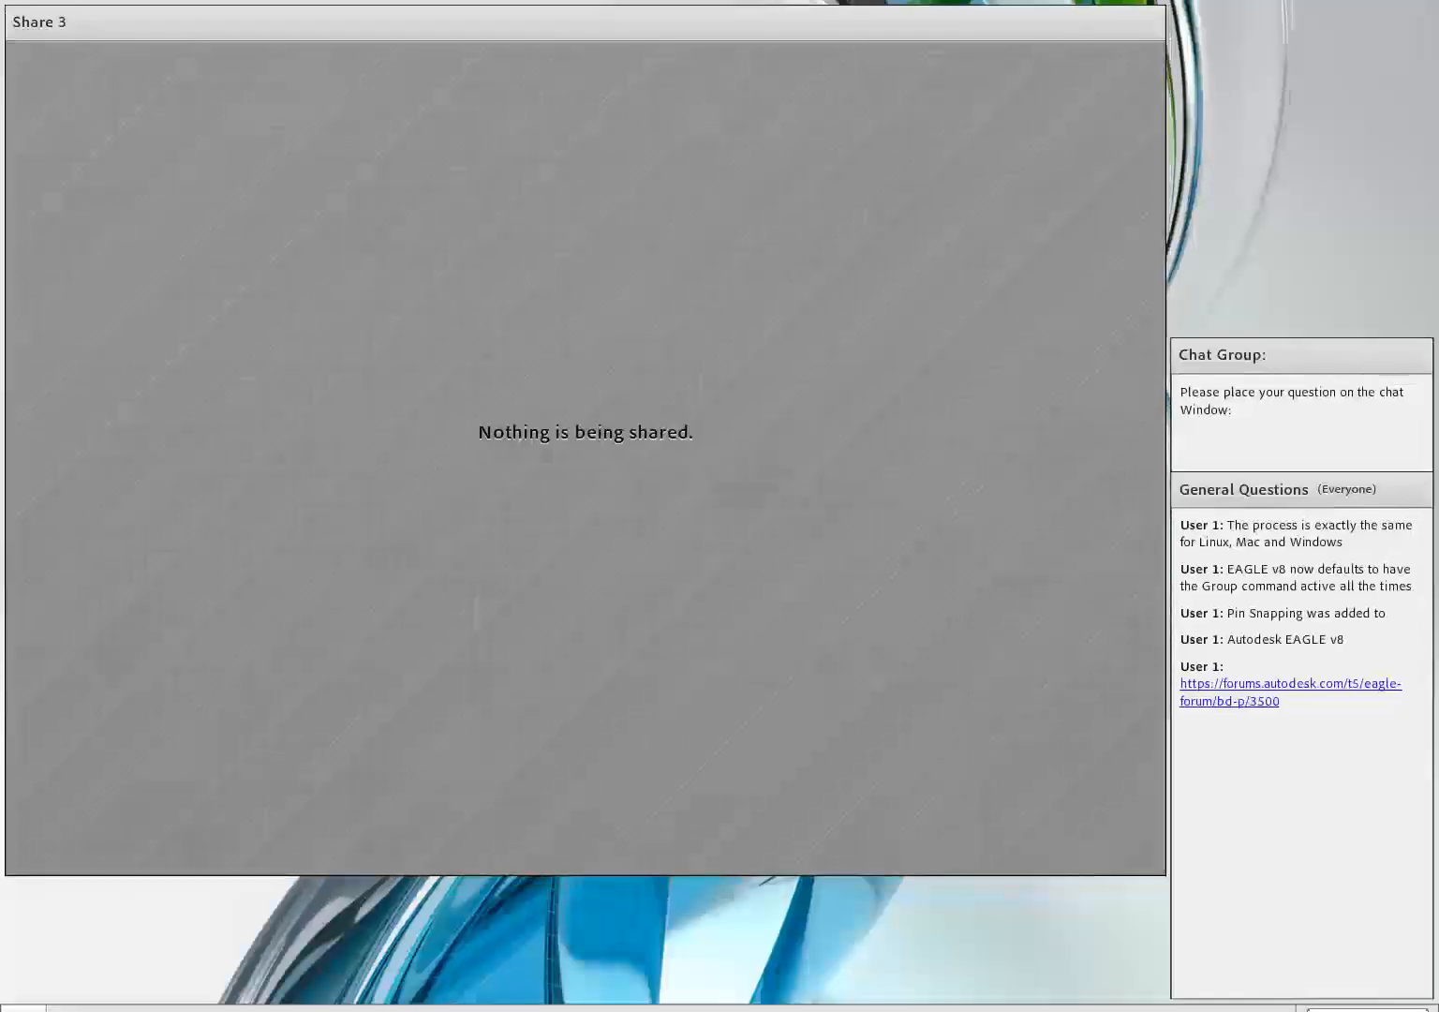